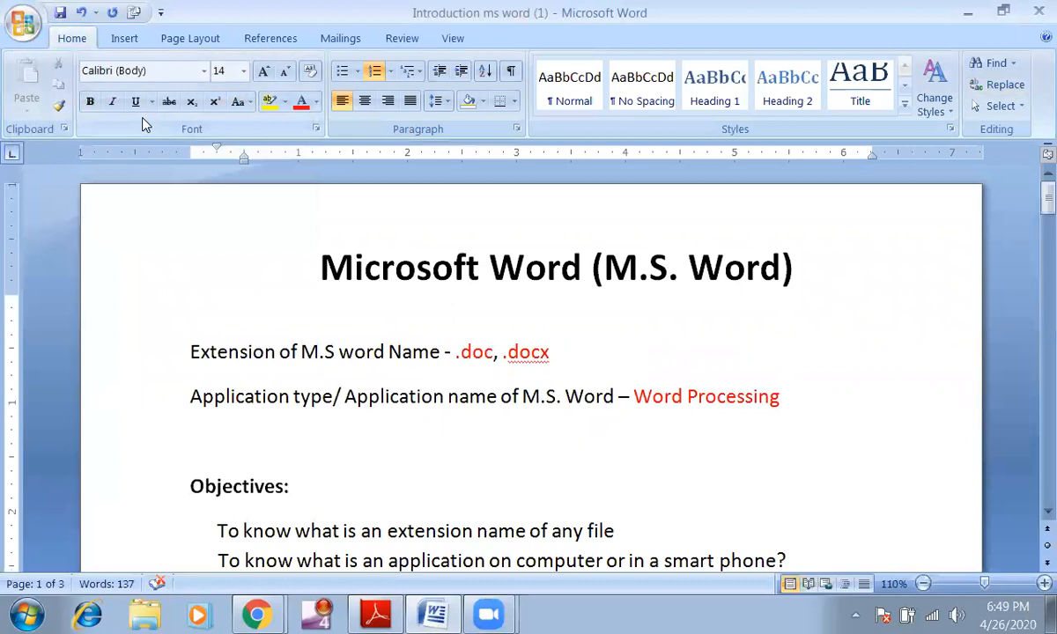
# Examine the commands for inserting objects, page layout and references, including the built-in tables of contents and the citation options
pyautogui.click(124, 38)
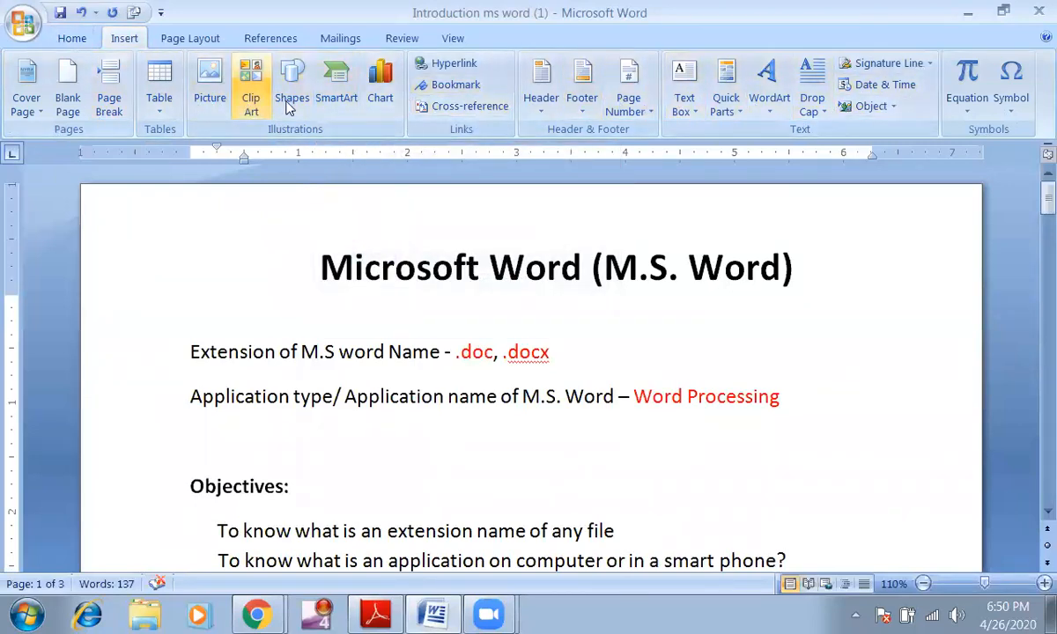
pyautogui.click(182, 41)
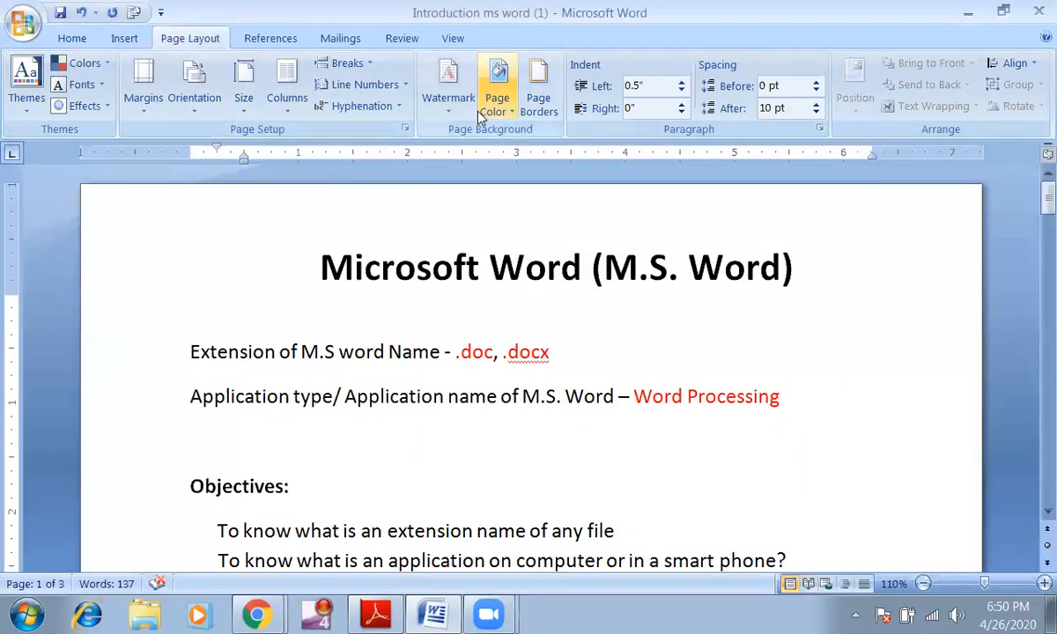
pyautogui.click(250, 44)
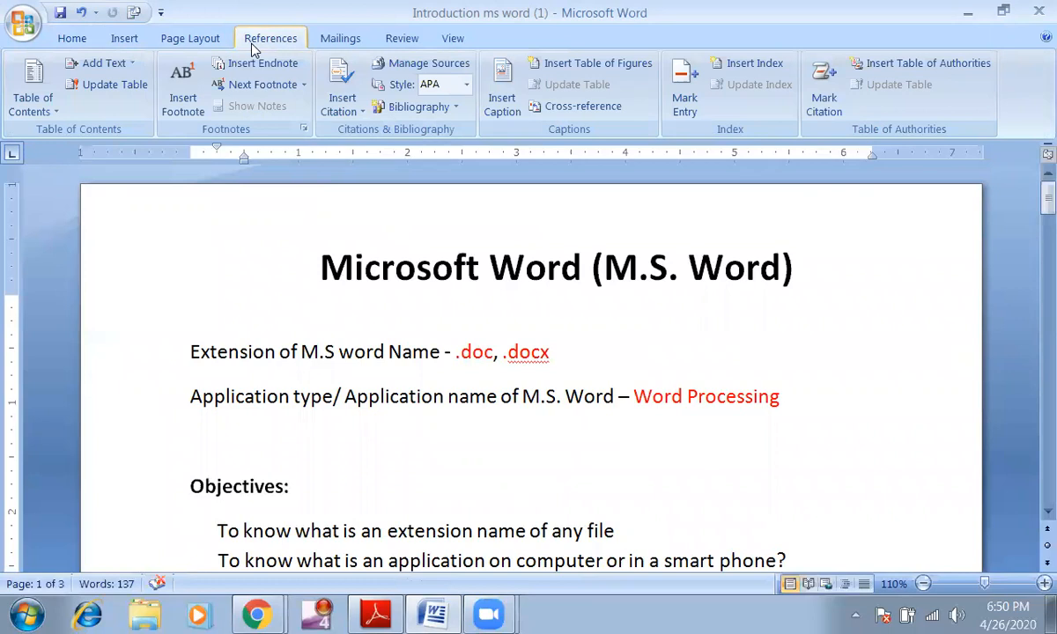
pyautogui.click(55, 113)
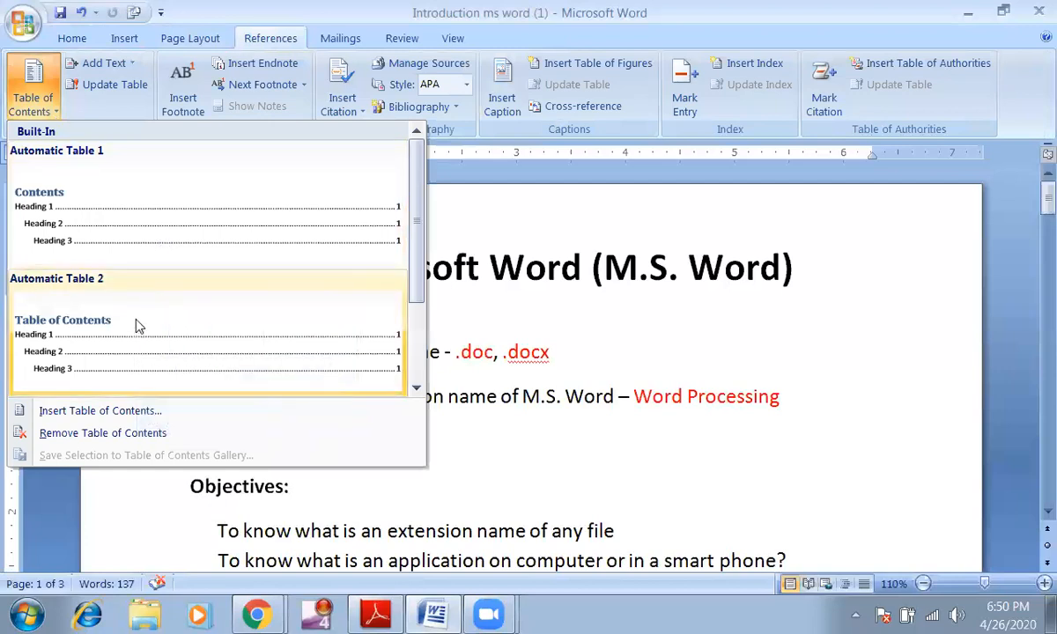
pyautogui.click(117, 106)
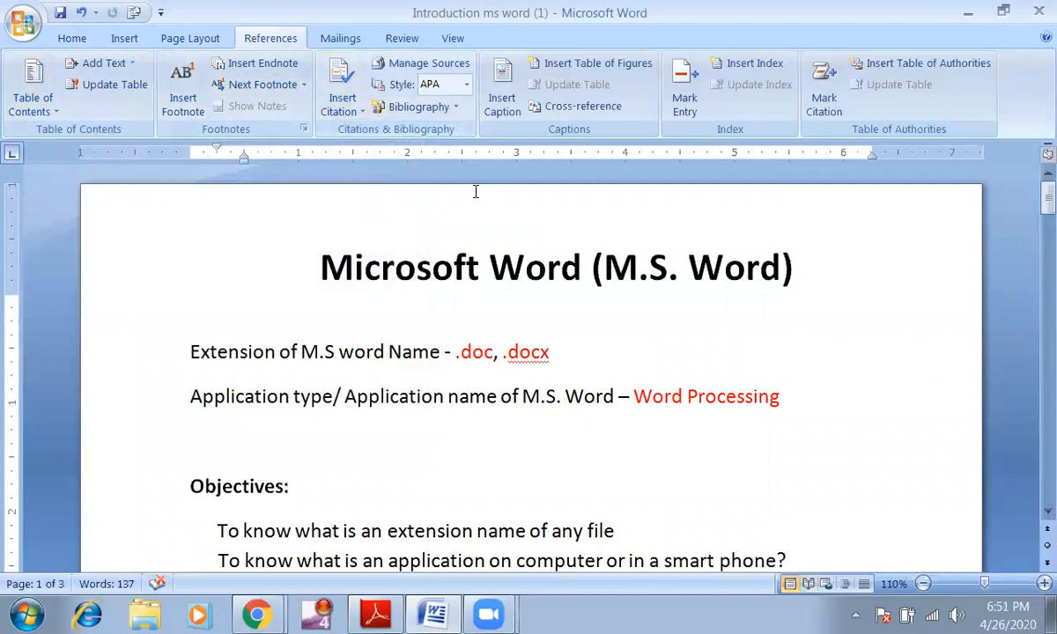
pyautogui.click(355, 113)
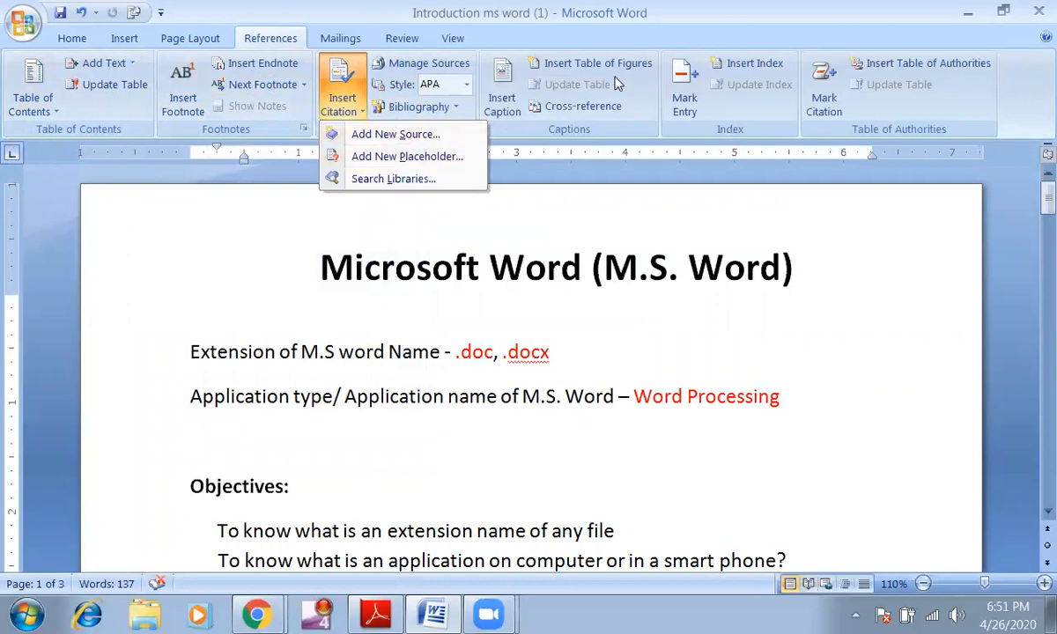
pyautogui.click(653, 127)
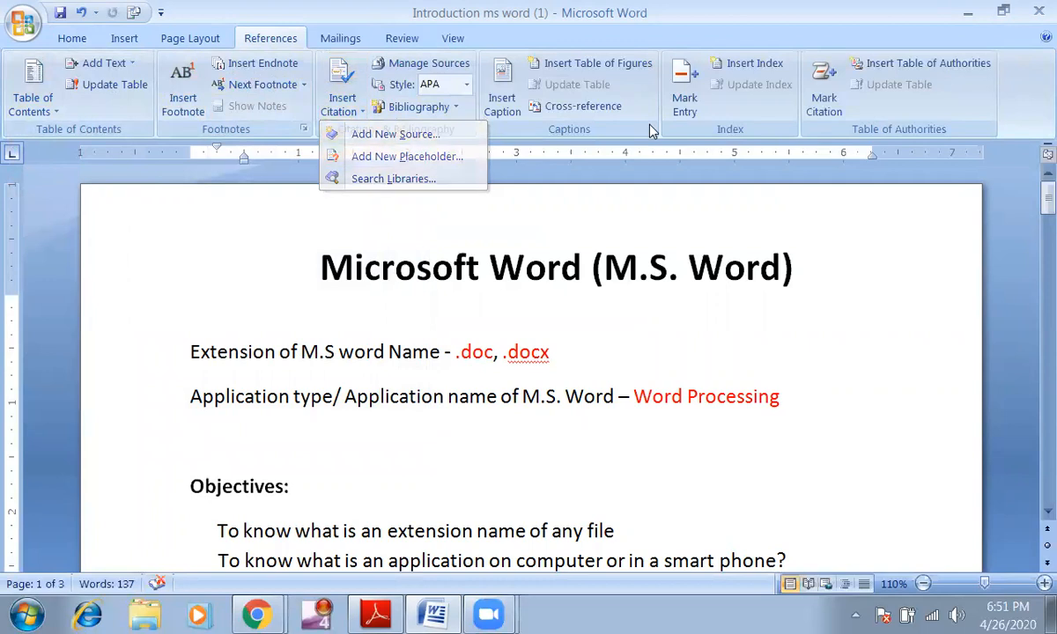
# Examine the mailing commands, including the mail merge document types and the sources for a recipient list
pyautogui.click(336, 37)
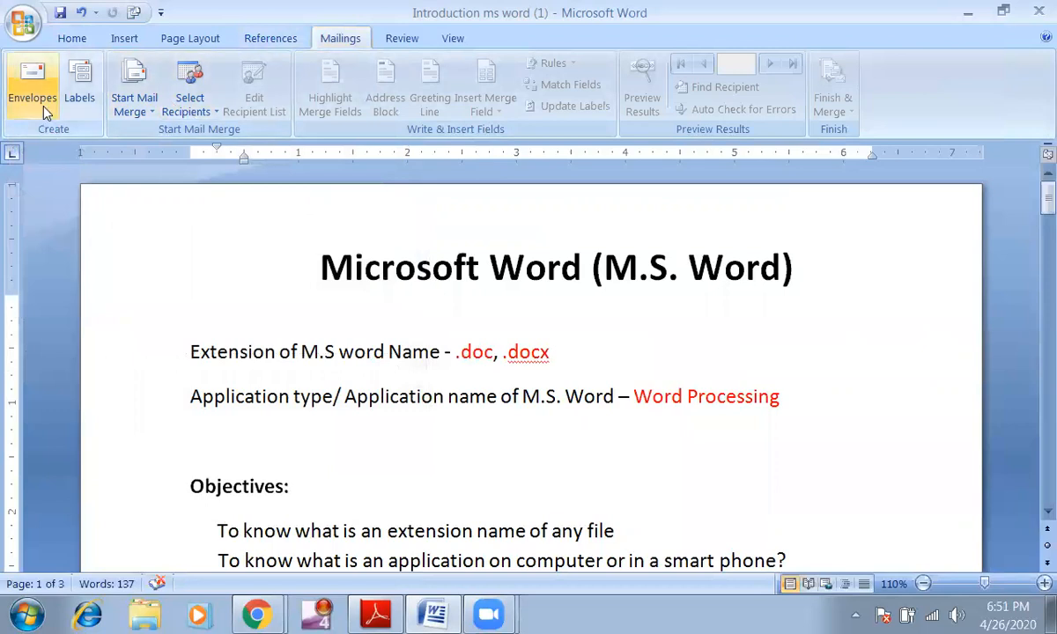
pyautogui.click(143, 115)
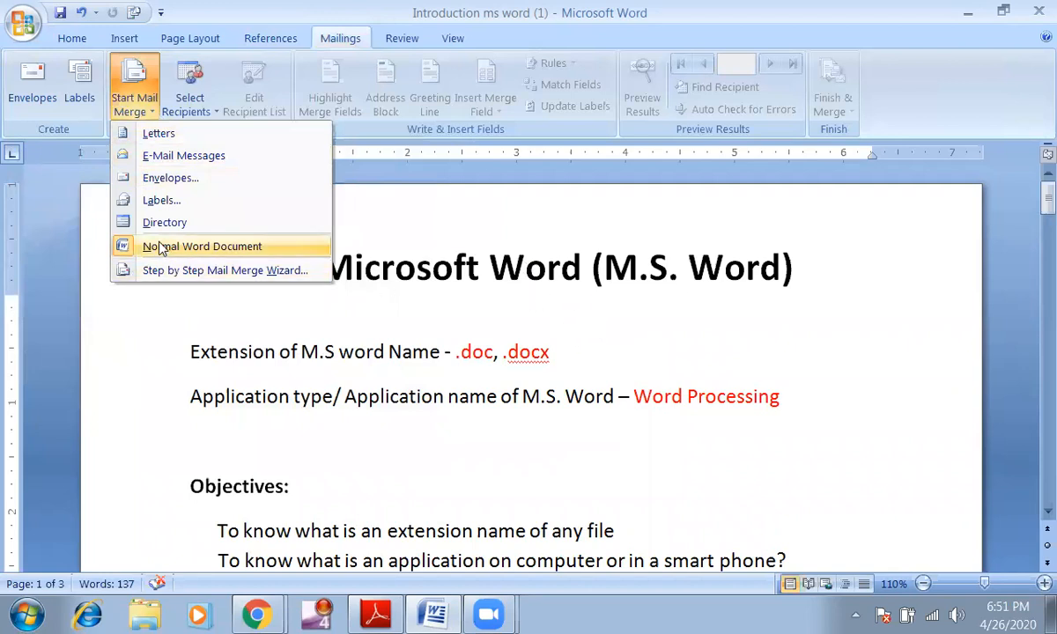
pyautogui.click(255, 270)
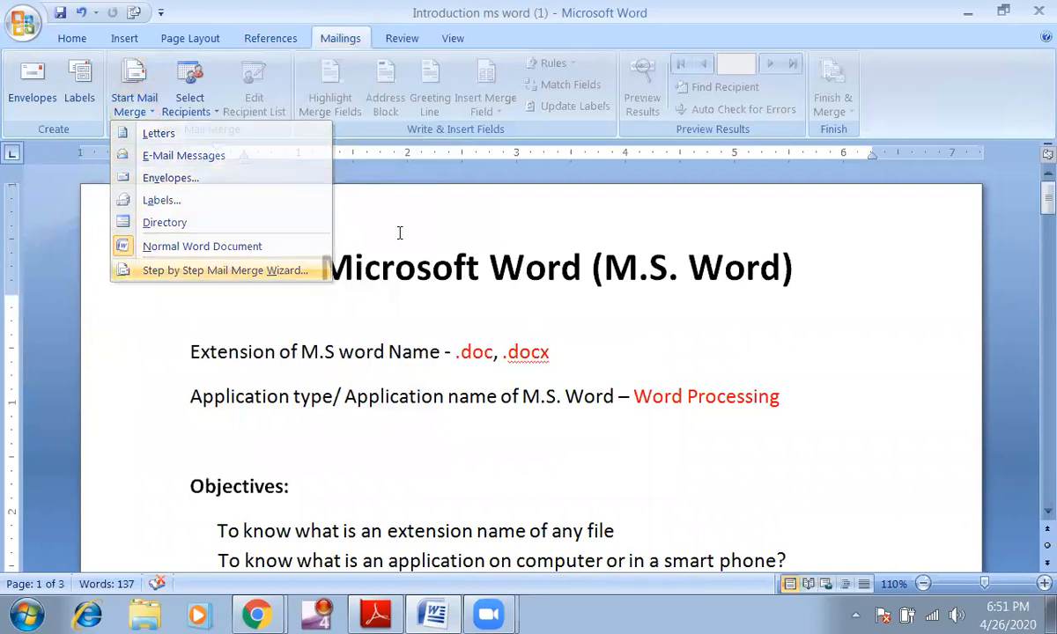
pyautogui.click(183, 106)
pyautogui.click(138, 102)
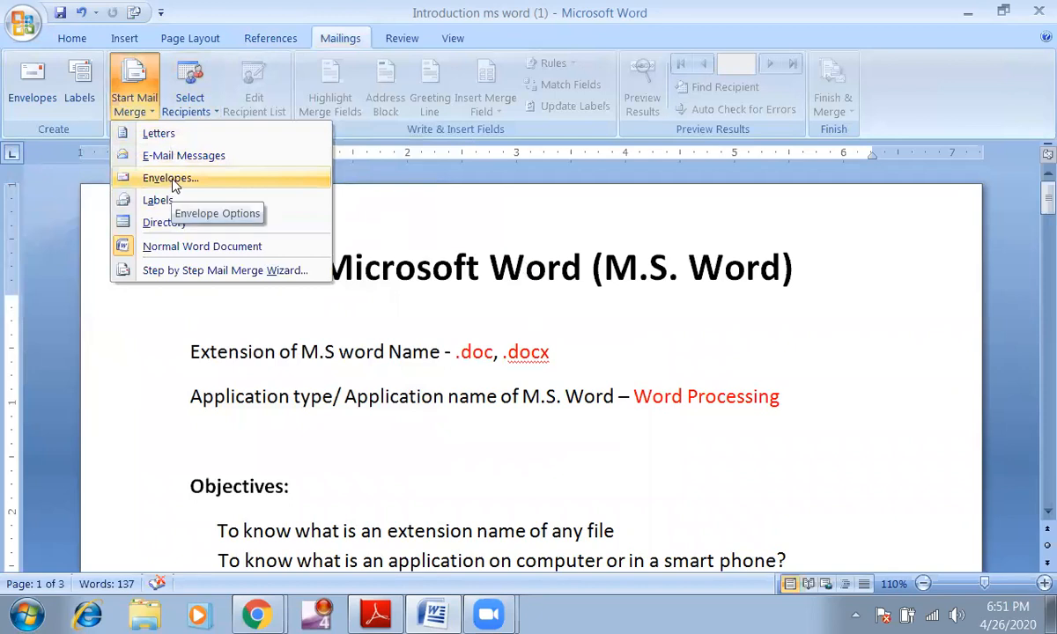
pyautogui.click(194, 104)
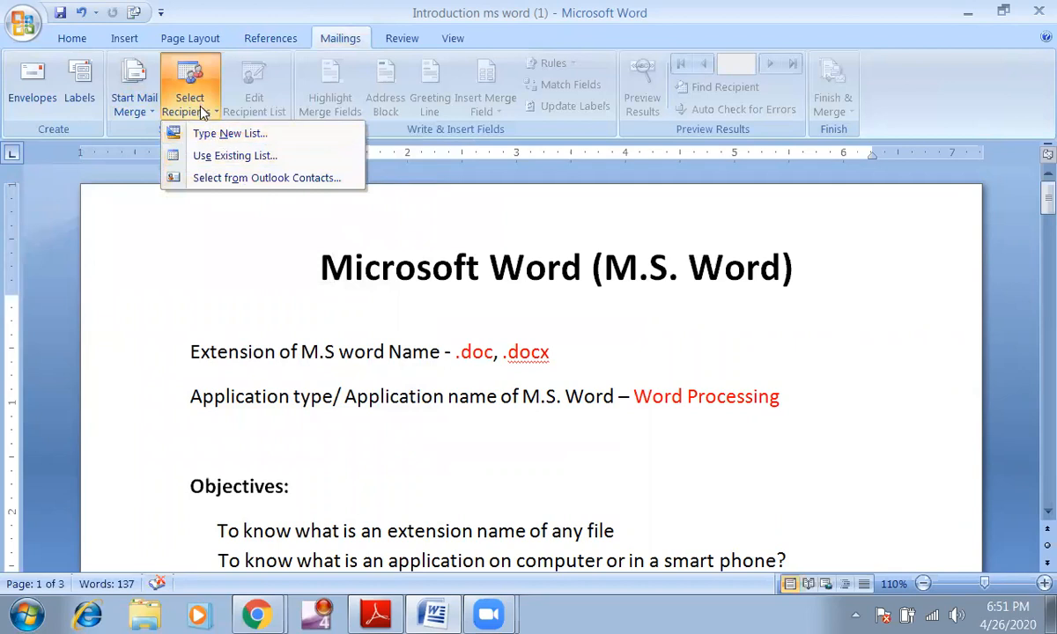
pyautogui.click(204, 118)
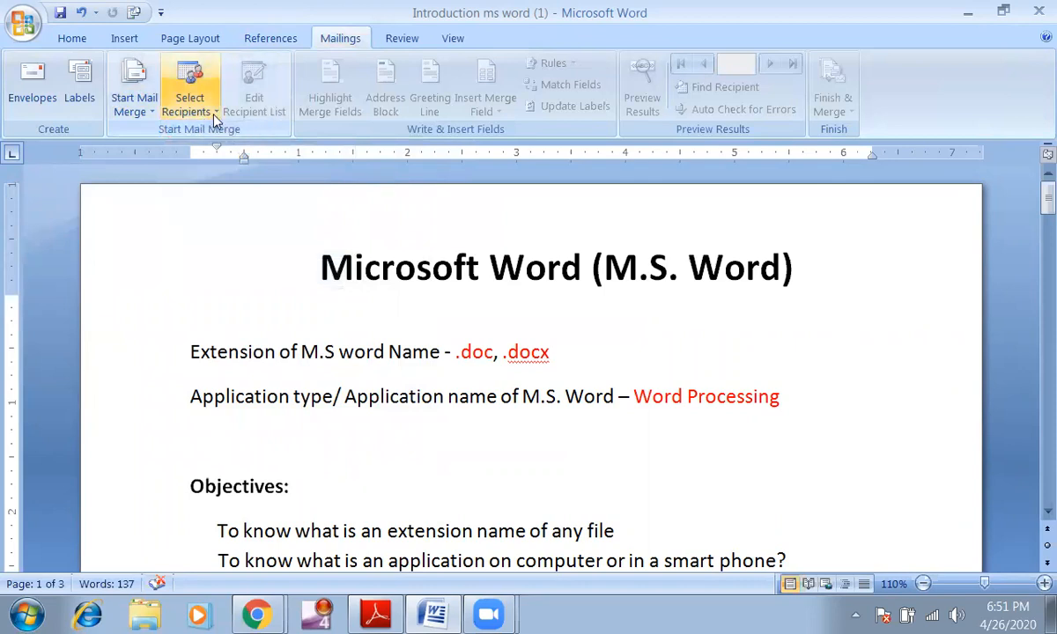
# Look over the proofing, commenting and change-tracking commands, and the document view and zoom commands
pyautogui.click(403, 41)
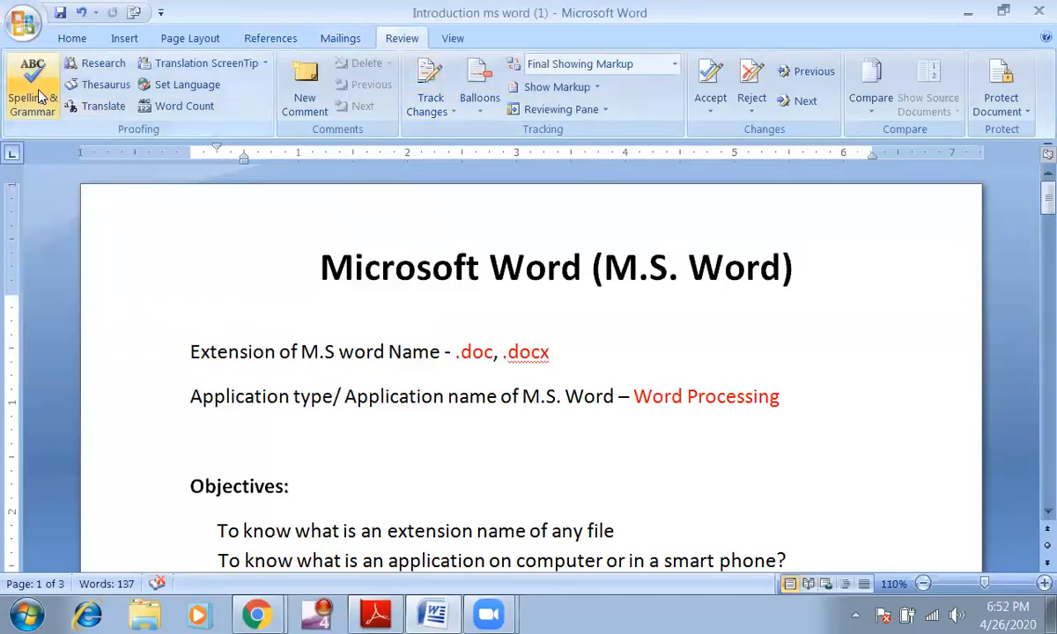
pyautogui.click(532, 352)
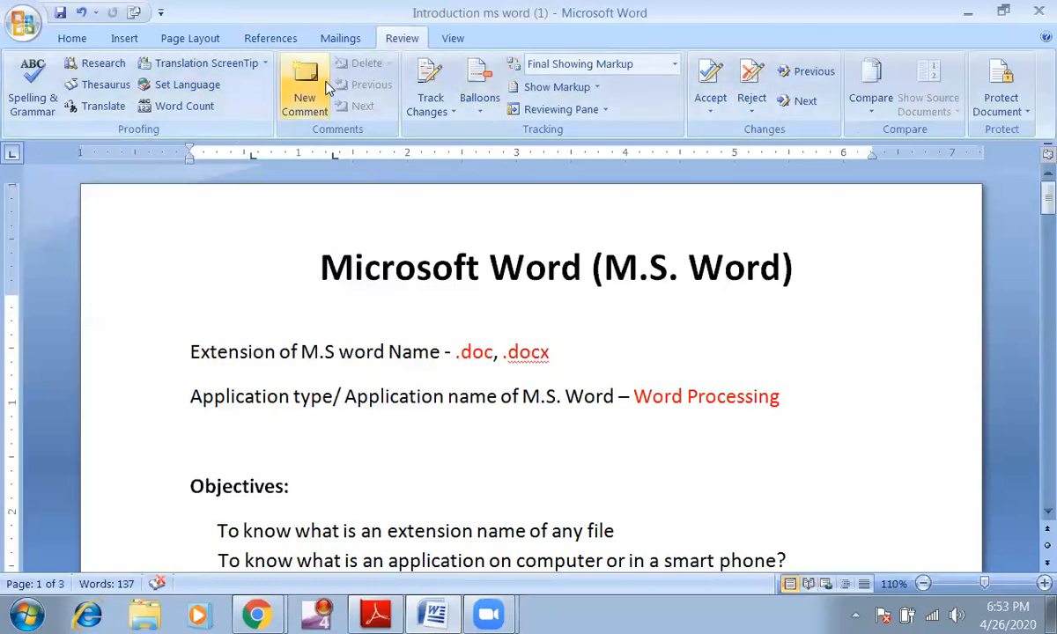
pyautogui.click(452, 40)
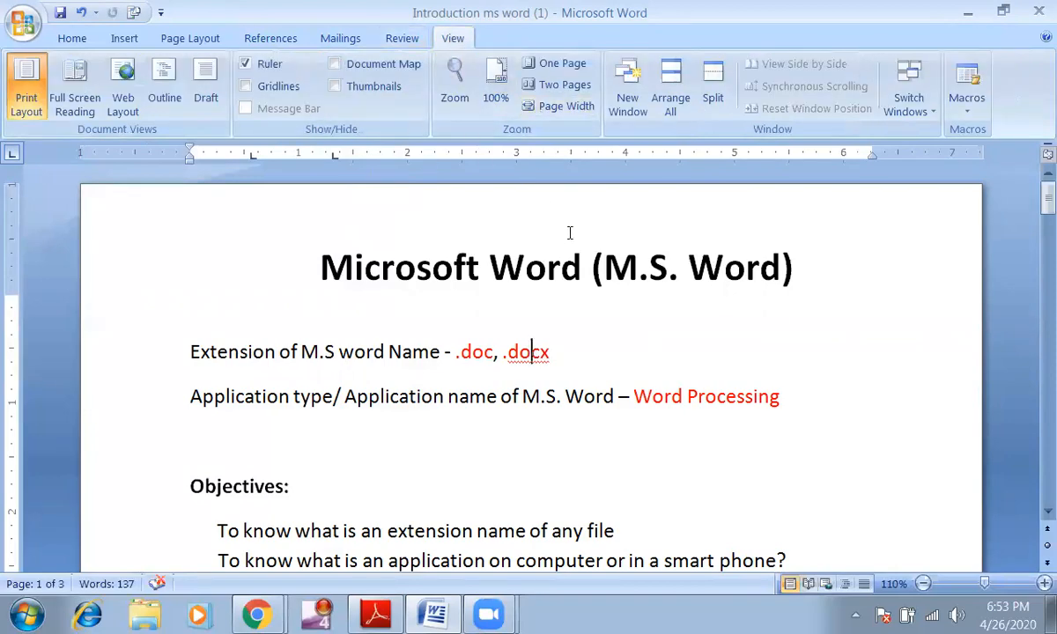
# Look through the Introduction ms word (1) document from the objectives and software classification chart to the blank third page
pyautogui.click(354, 307)
pyautogui.scroll(-3, 356, 323)
pyautogui.click(310, 317)
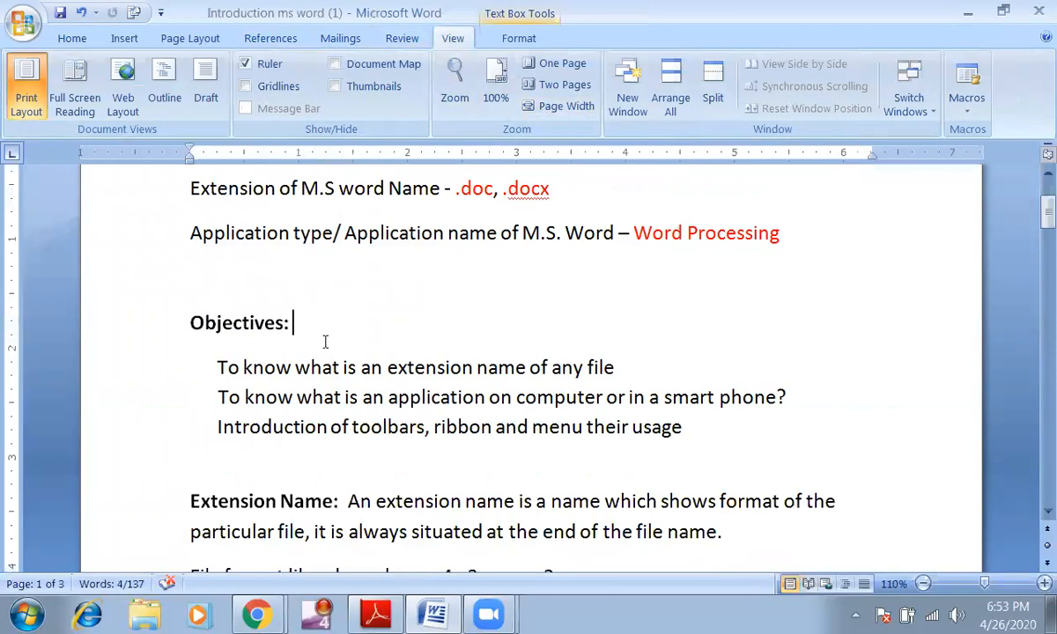
pyautogui.scroll(3, 327, 343)
pyautogui.scroll(-8, 401, 366)
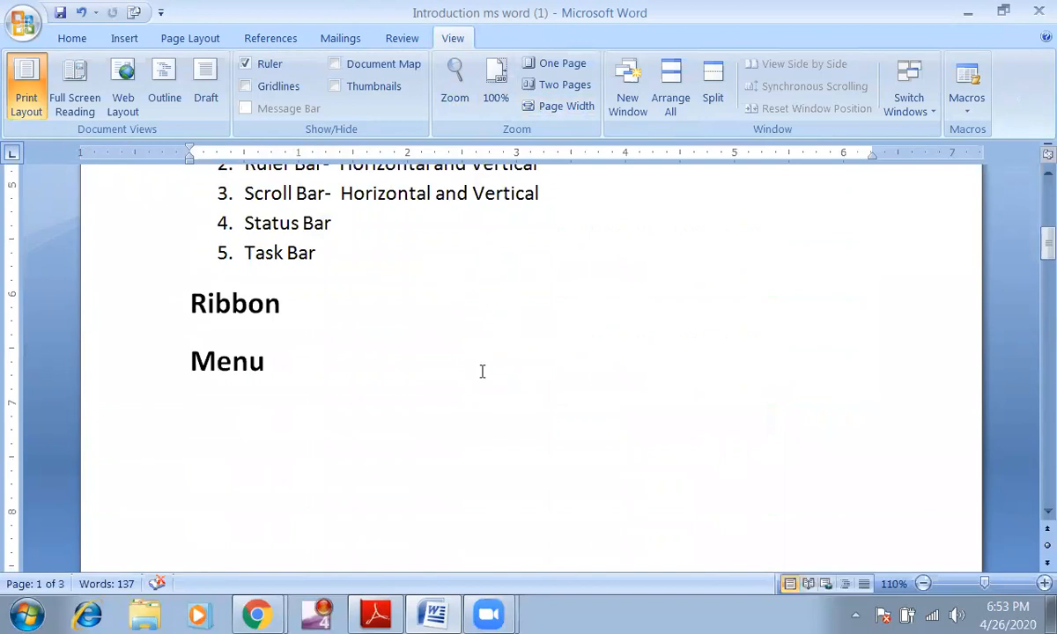
pyautogui.scroll(2, 481, 370)
pyautogui.click(72, 38)
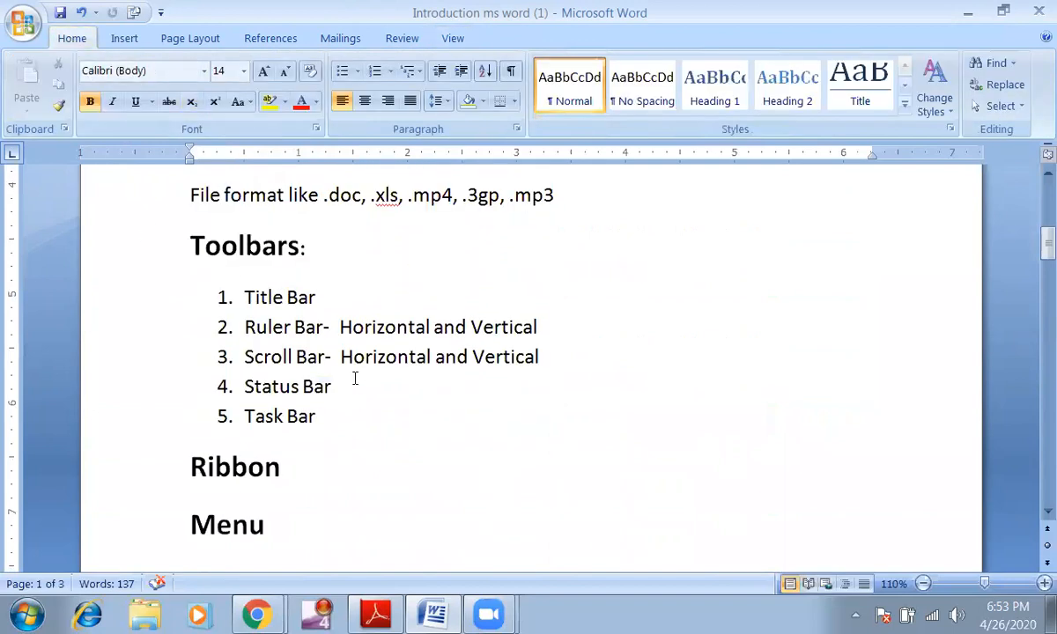
pyautogui.scroll(-2, 335, 378)
pyautogui.click(300, 376)
pyautogui.scroll(-12, 308, 378)
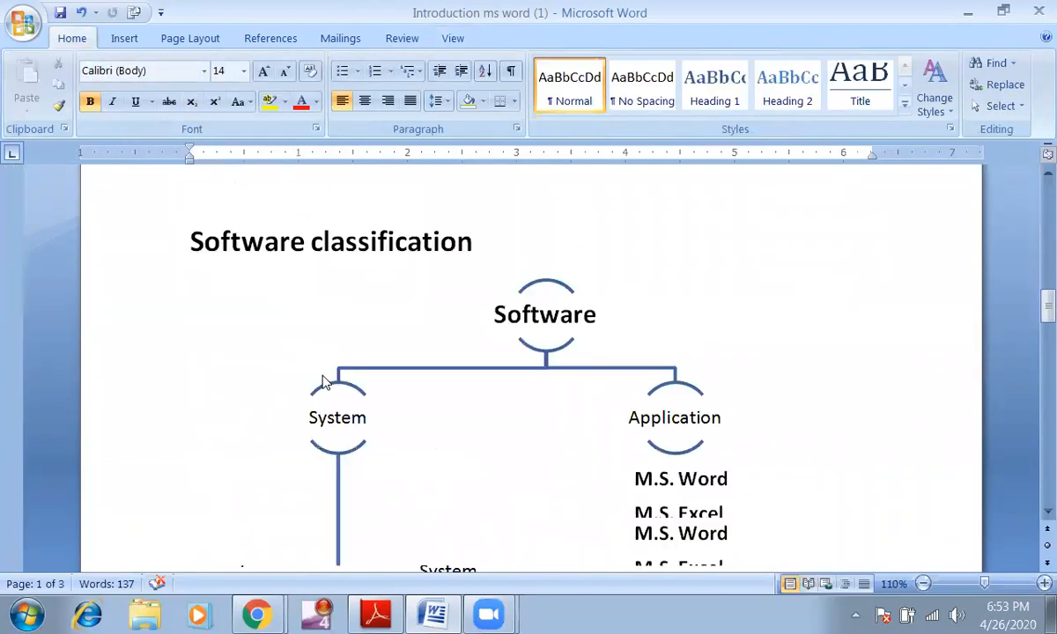
pyautogui.scroll(-4, 334, 400)
pyautogui.click(449, 396)
pyautogui.scroll(5, 451, 400)
pyautogui.scroll(-7, 452, 408)
pyautogui.scroll(-8, 451, 408)
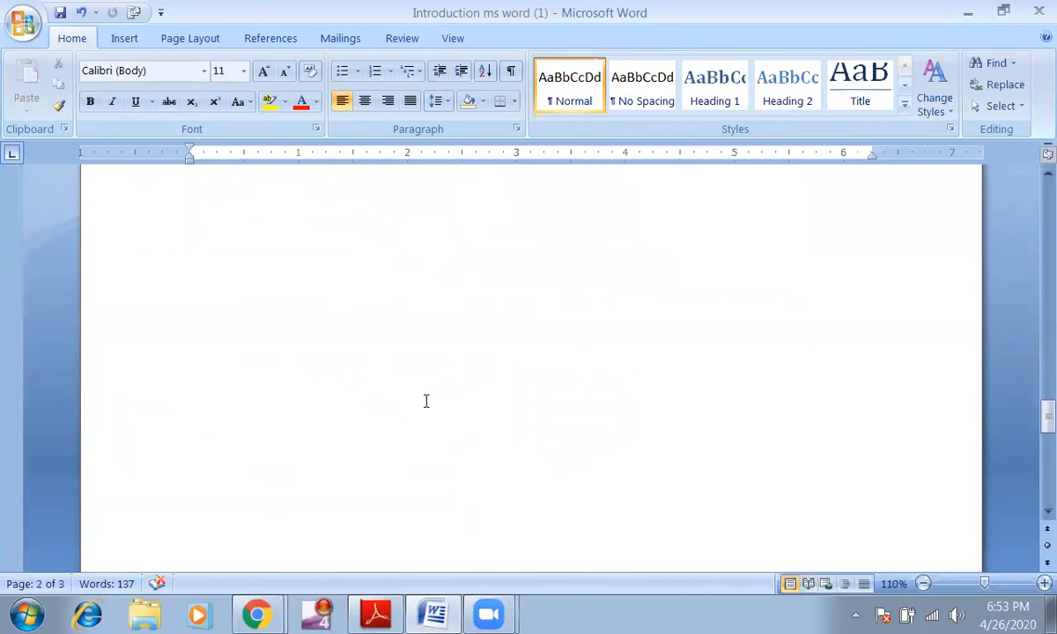
pyautogui.scroll(1, 264, 335)
pyautogui.click(213, 313)
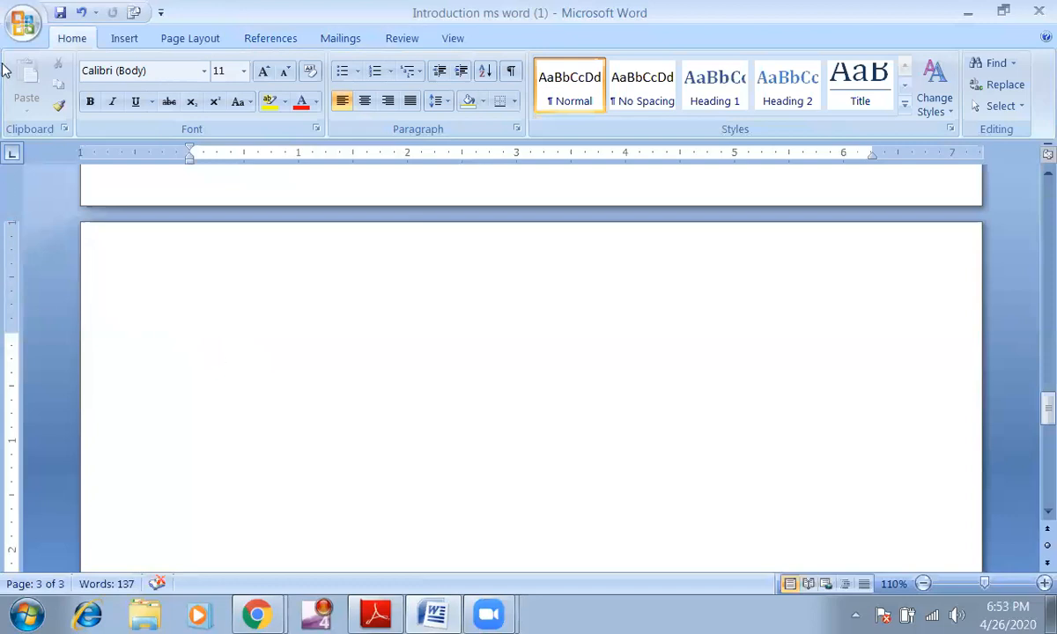
# Create a new blank document
pyautogui.click(20, 29)
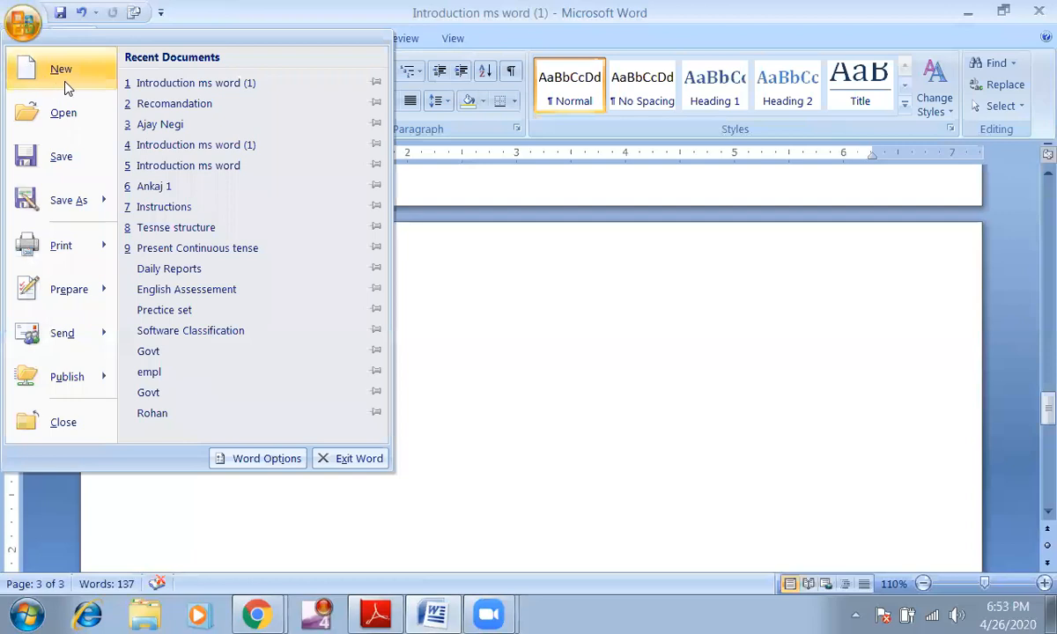
pyautogui.click(619, 408)
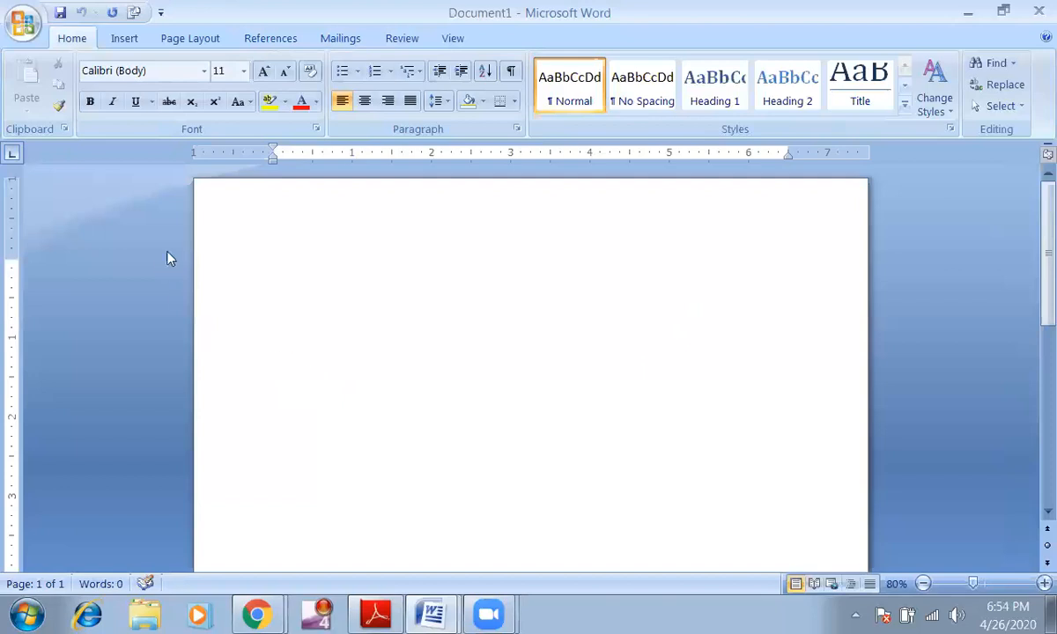
pyautogui.keyDown('ctrl'); pyautogui.scroll(1, 370, 280); pyautogui.keyUp('ctrl')
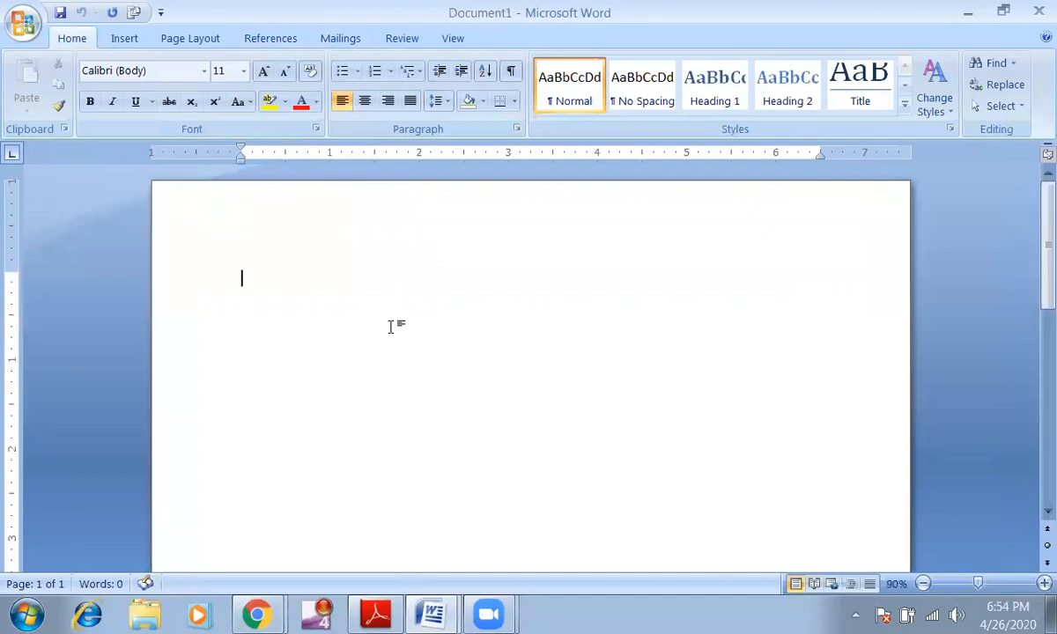
# Examine the Save and Save As options for the new document
pyautogui.click(22, 22)
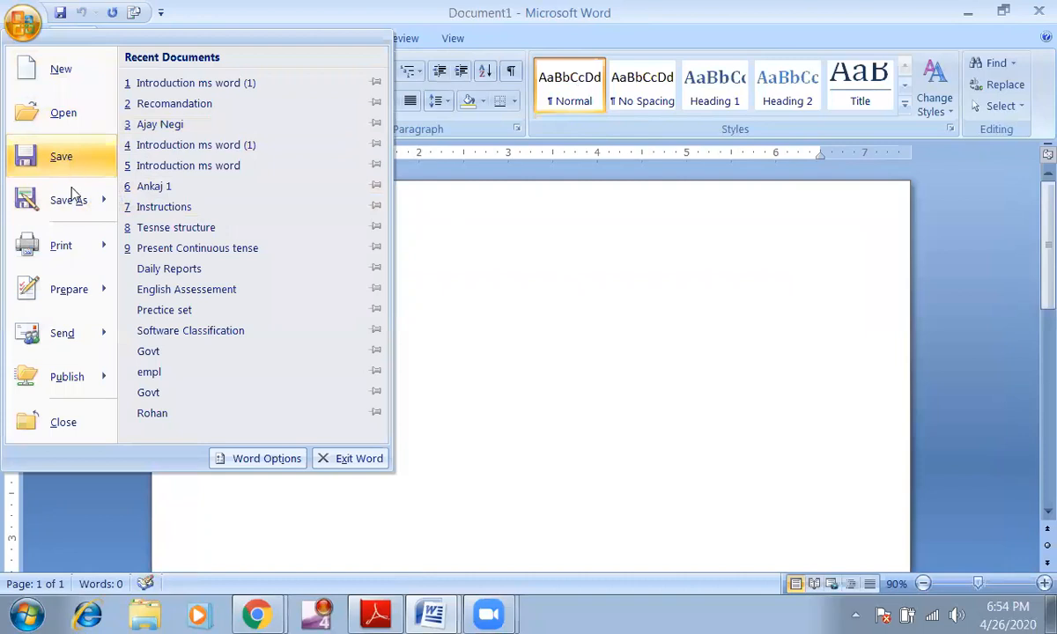
pyautogui.moveTo(82, 204)
pyautogui.click(495, 253)
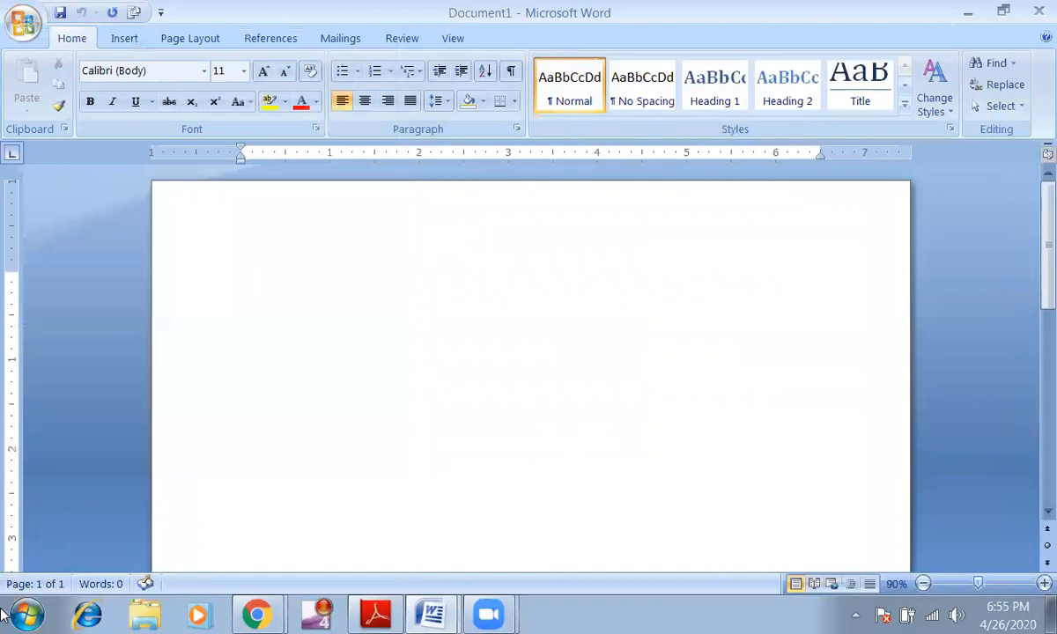
pyautogui.click(37, 615)
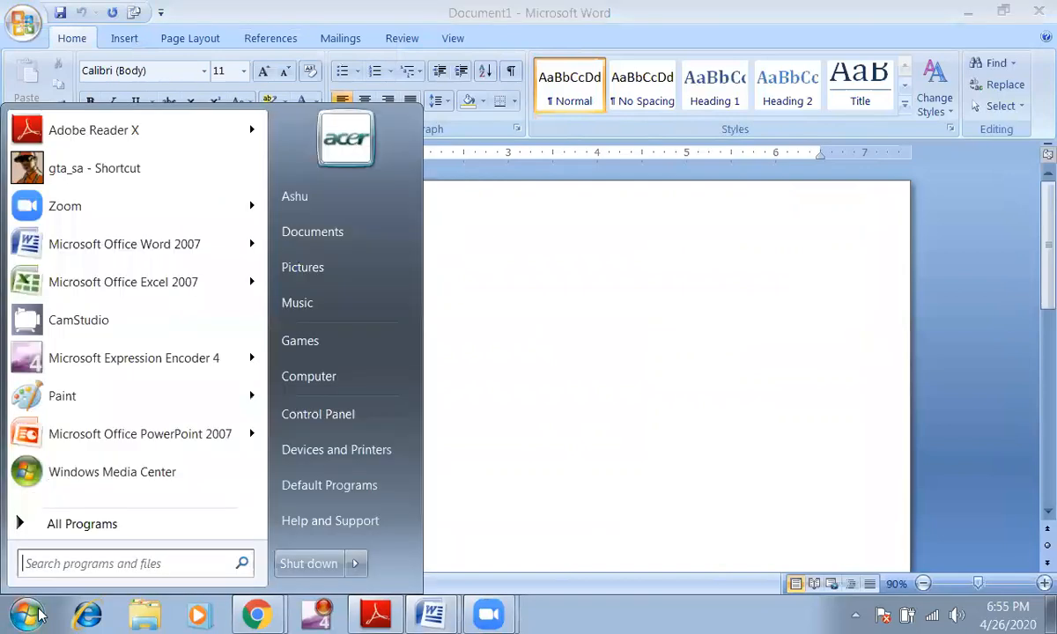
pyautogui.write('on')
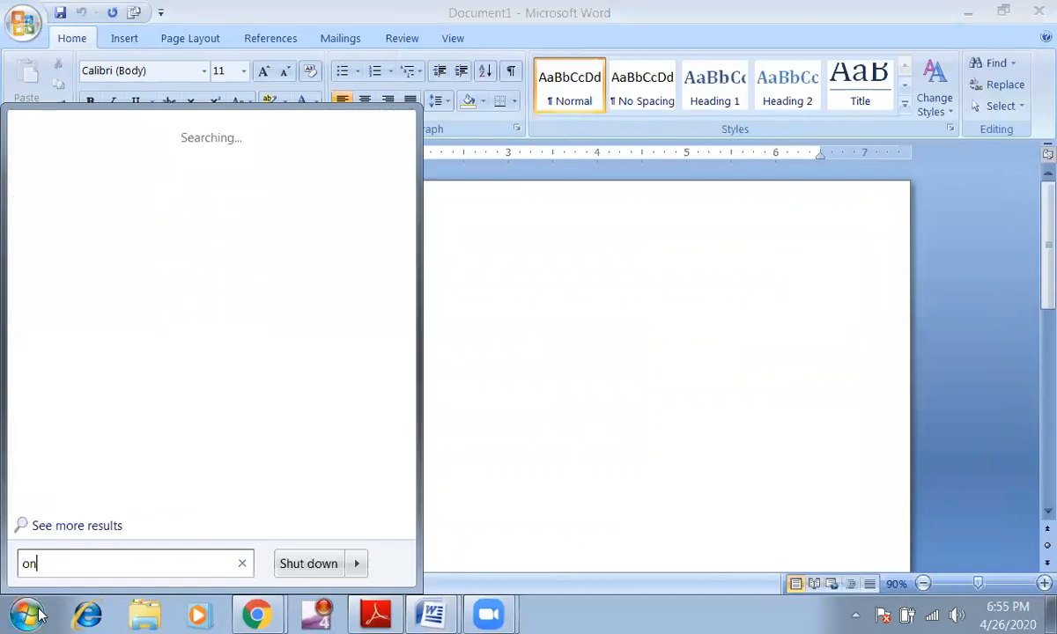
pyautogui.write('l')
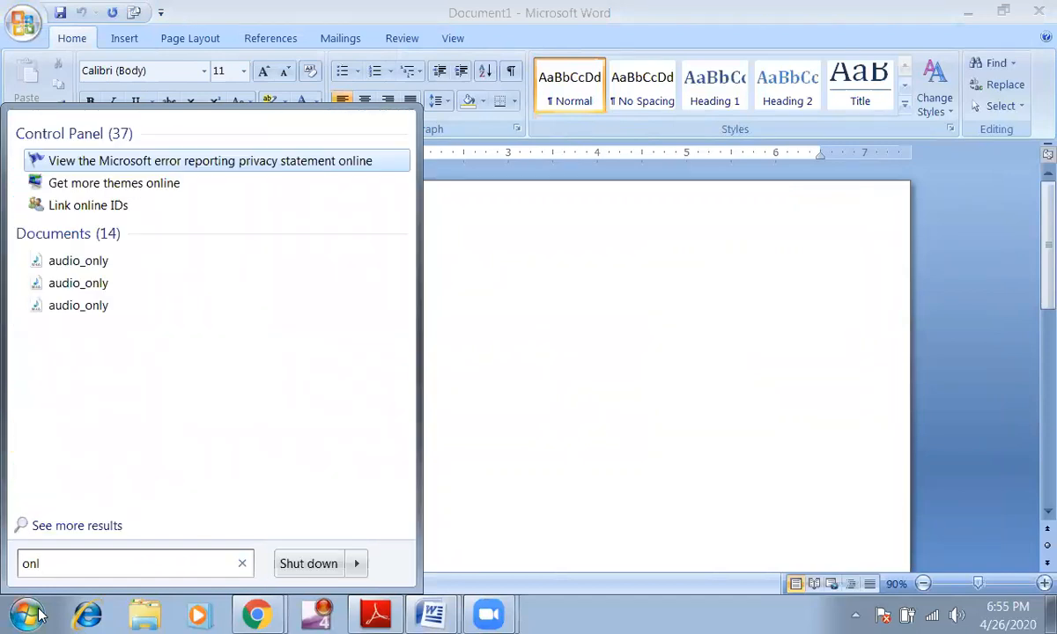
pyautogui.write('ine')
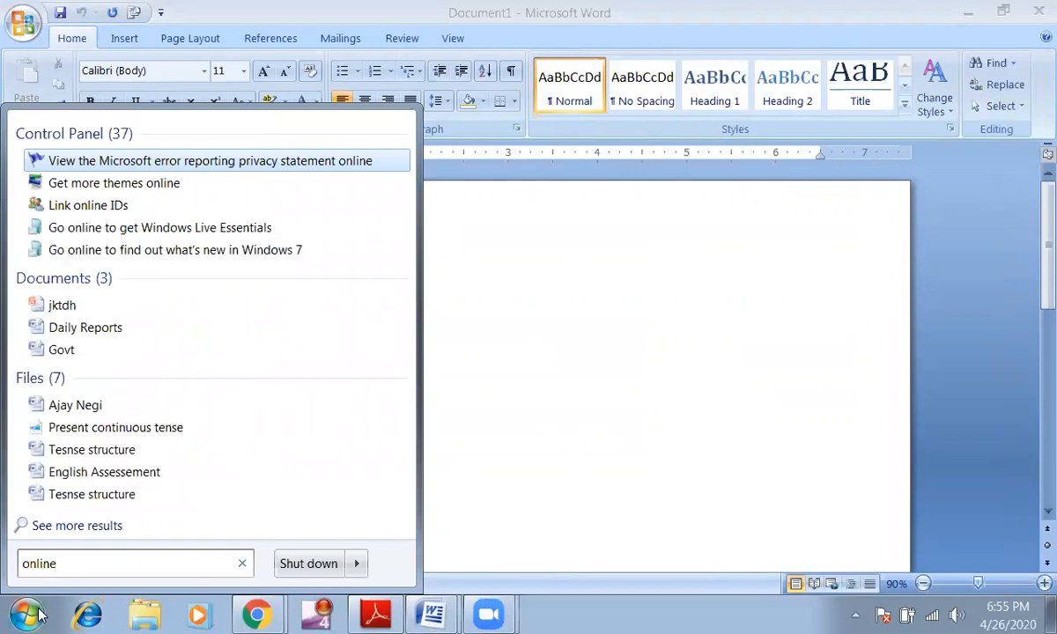
pyautogui.press('BackSpace')
pyautogui.press('BackSpace')
pyautogui.press('BackSpace')
pyautogui.press('BackSpace')
pyautogui.press('BackSpace')
pyautogui.press('BackSpace')
# Search Windows for "key", open the On-Screen Keyboard and place it over the document below the ribbon
pyautogui.write('key')
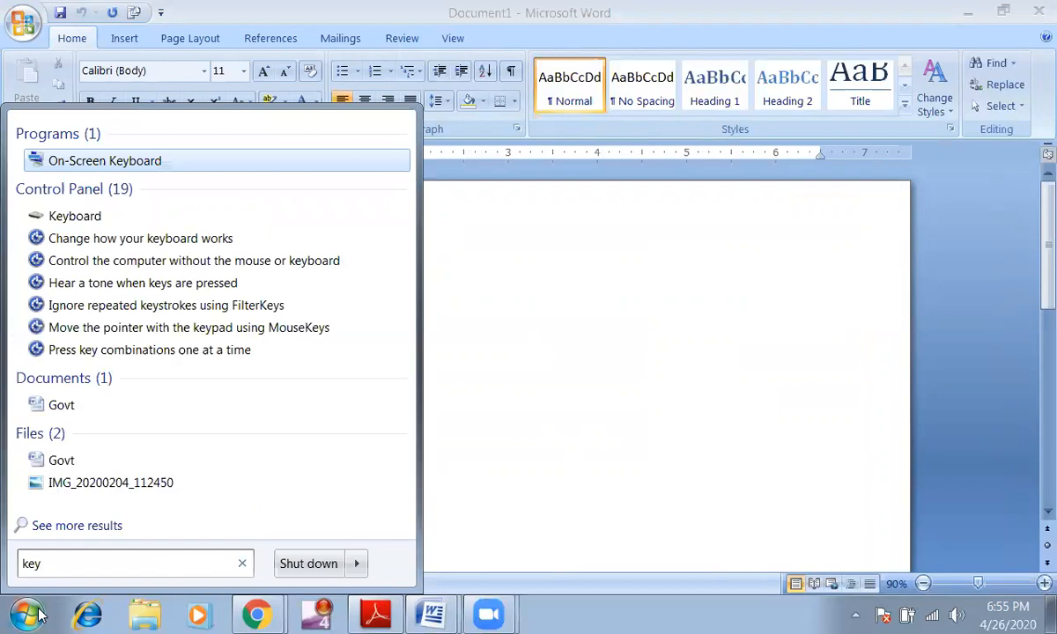
pyautogui.click(99, 162)
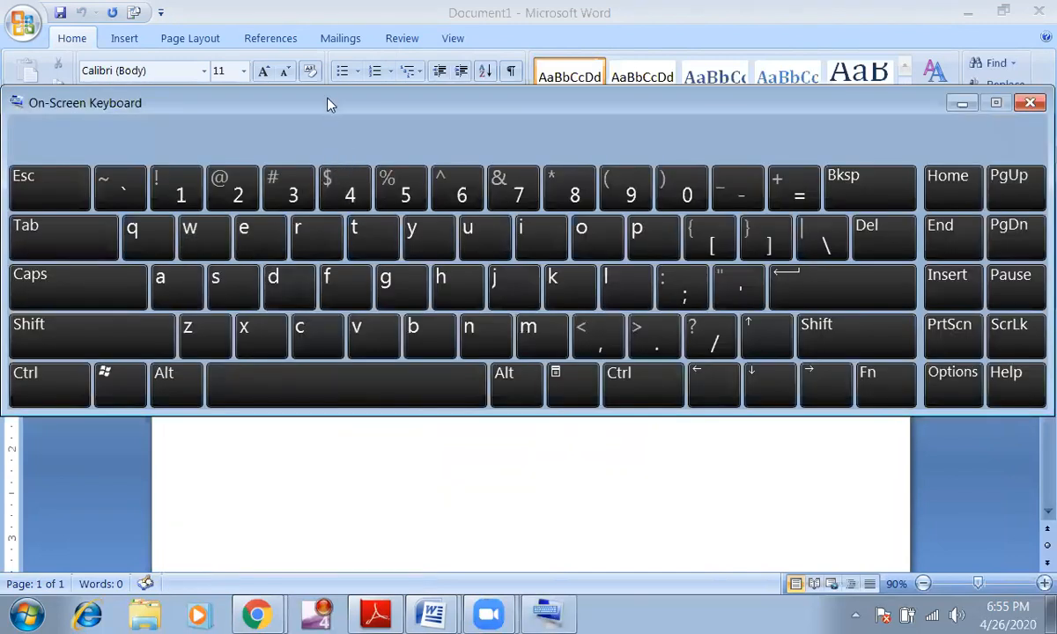
pyautogui.moveTo(328, 104); pyautogui.dragTo(342, 149)
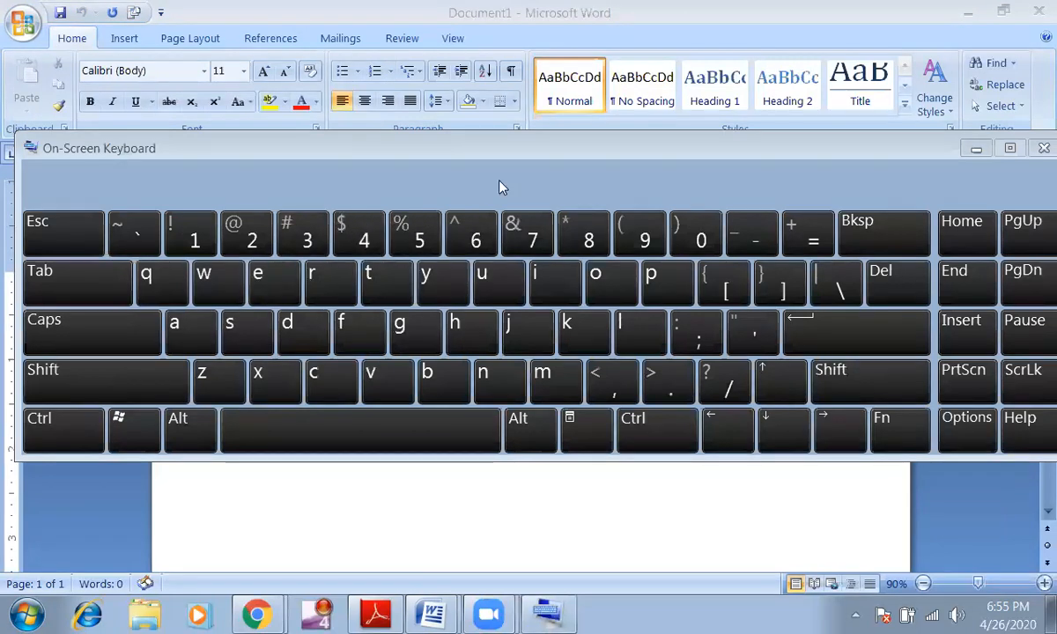
pyautogui.moveTo(488, 150); pyautogui.dragTo(470, 154)
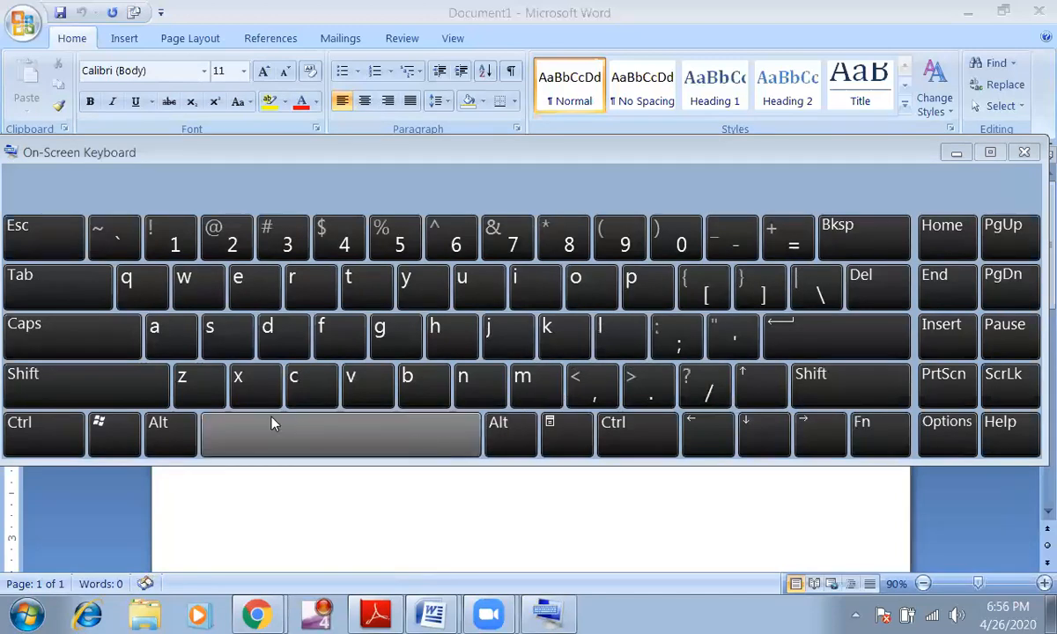
# Issue the Save command for the new document through the On-Screen Keyboard, keeping the Save As dialog open and minimizing the keyboard
pyautogui.click(69, 440)
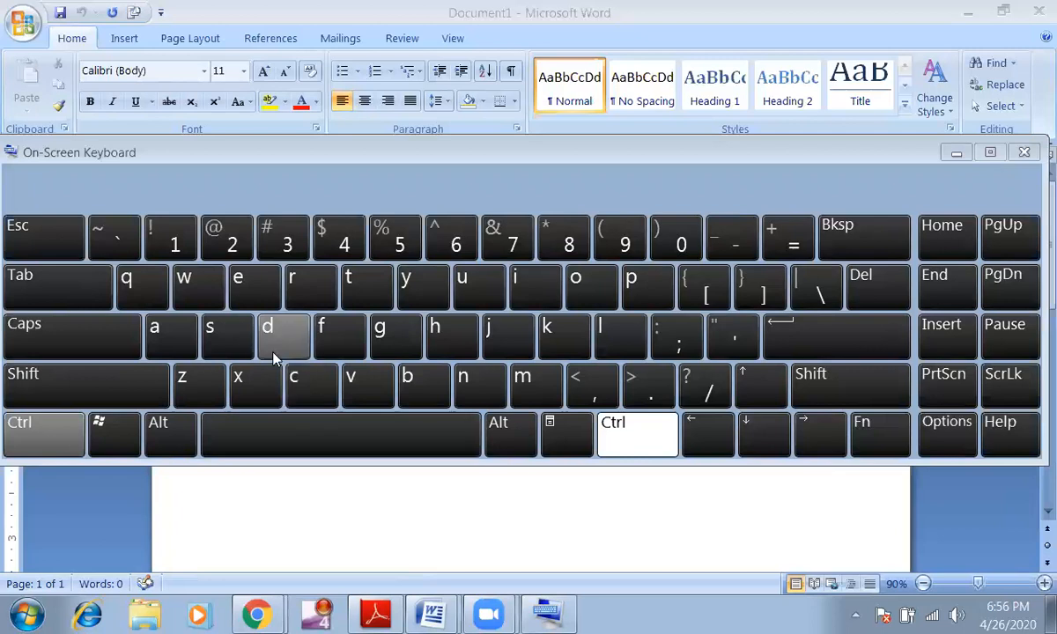
pyautogui.click(220, 340)
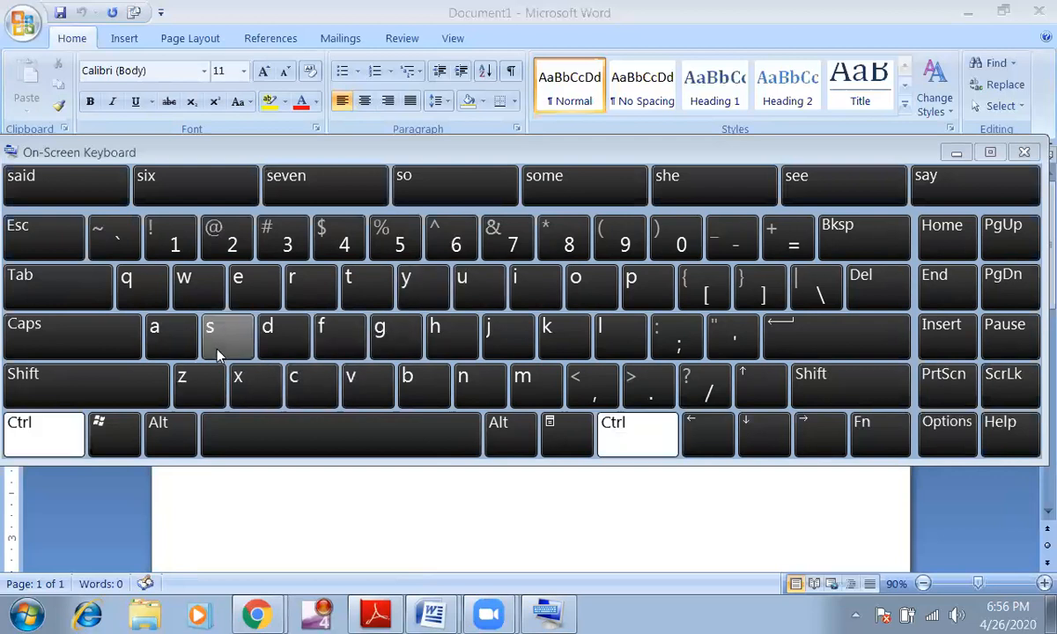
pyautogui.hotkey('ctrl', 's')
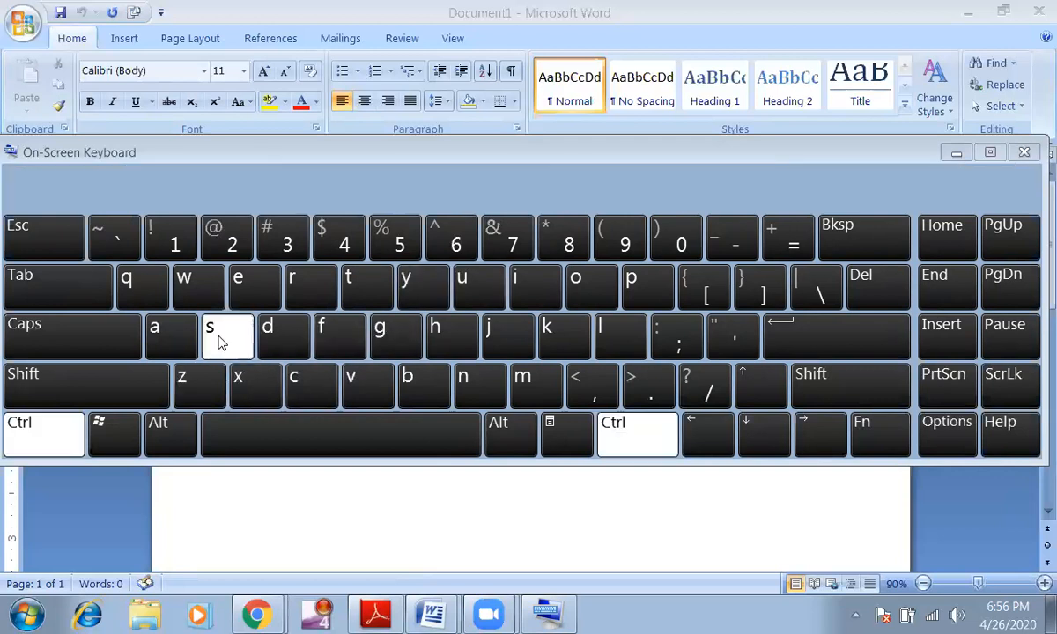
pyautogui.click(328, 392)
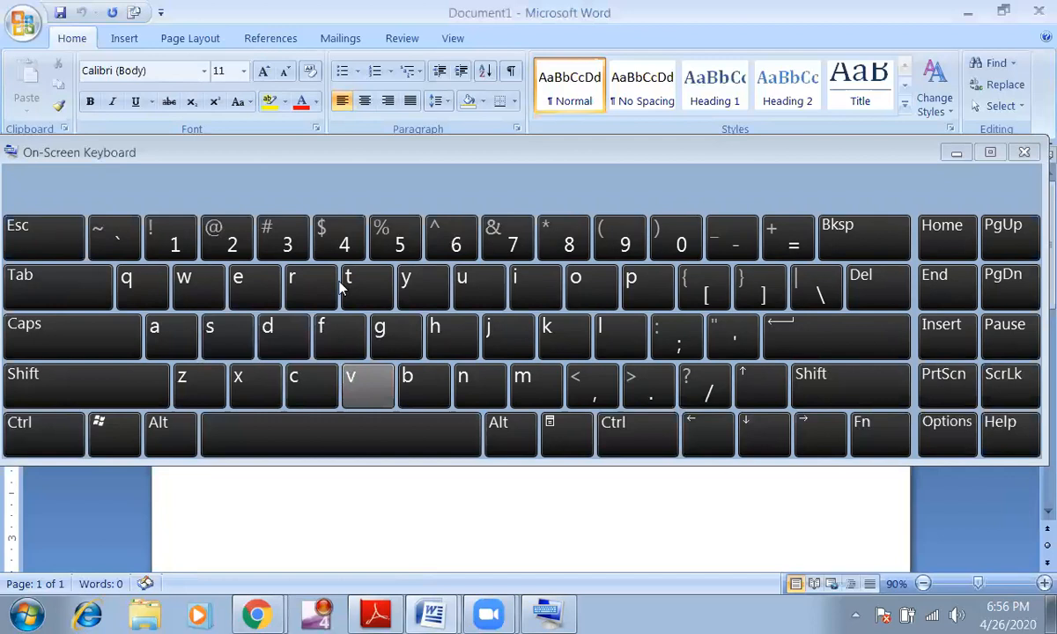
pyautogui.moveTo(335, 150); pyautogui.dragTo(354, 231)
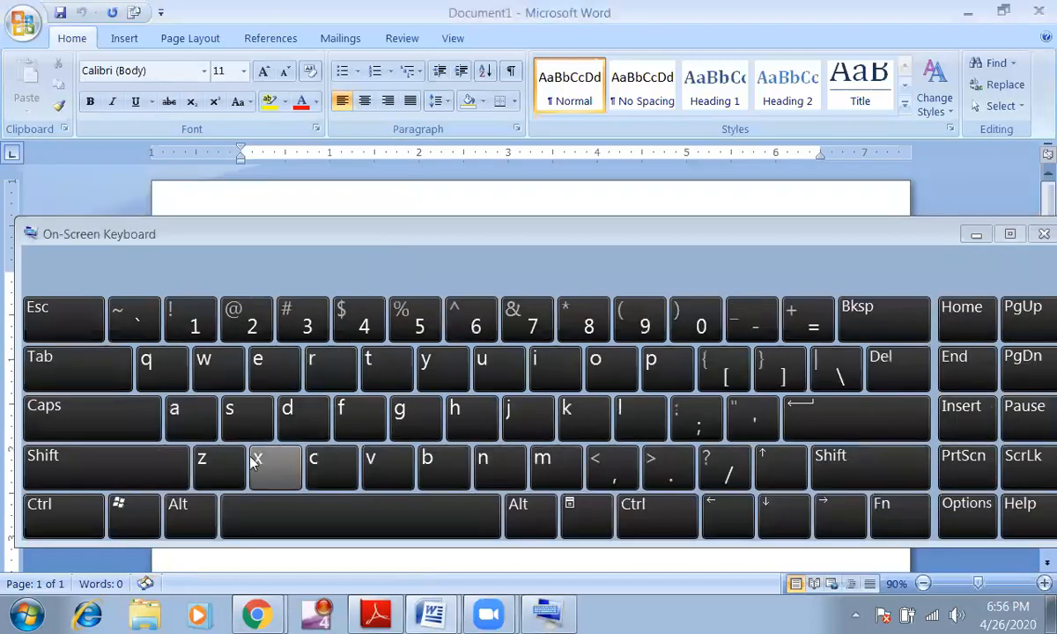
pyautogui.click(53, 483)
pyautogui.click(236, 423)
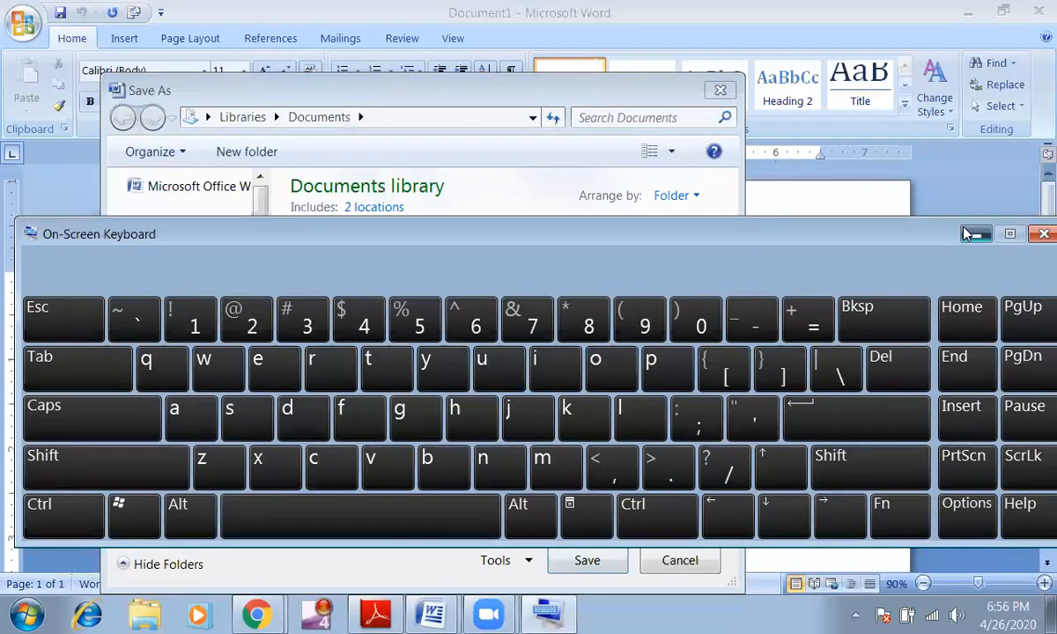
pyautogui.click(976, 234)
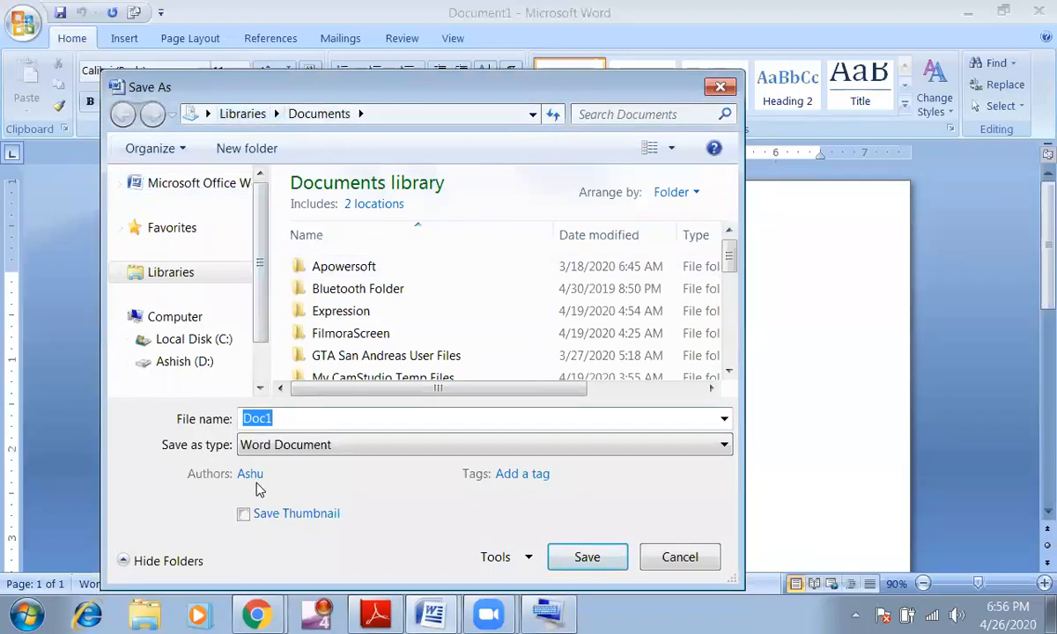
# Enter ITI Trainee as the file name in the Save As dialog
pyautogui.moveTo(351, 84); pyautogui.dragTo(364, 31)
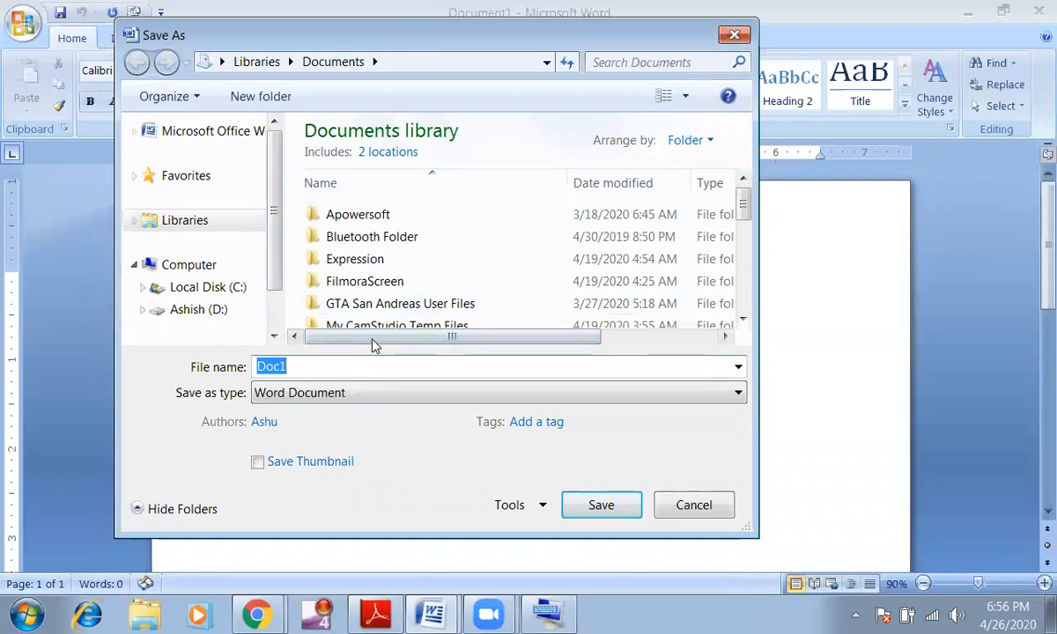
pyautogui.click(291, 366)
pyautogui.doubleClick(295, 366)
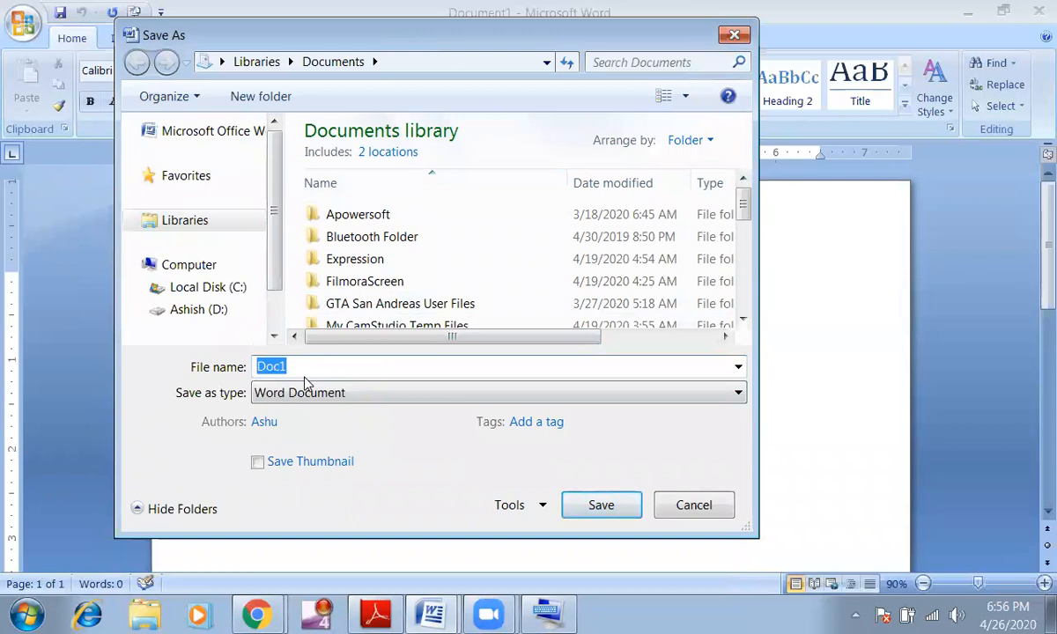
pyautogui.write('ITI Trainee')
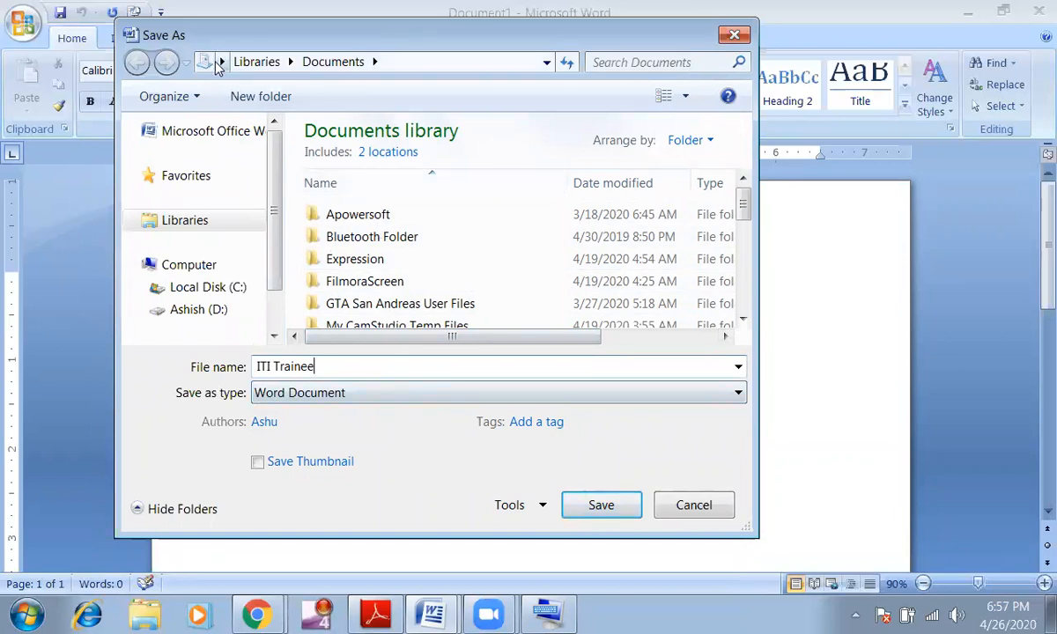
pyautogui.moveTo(284, 28); pyautogui.dragTo(312, 40)
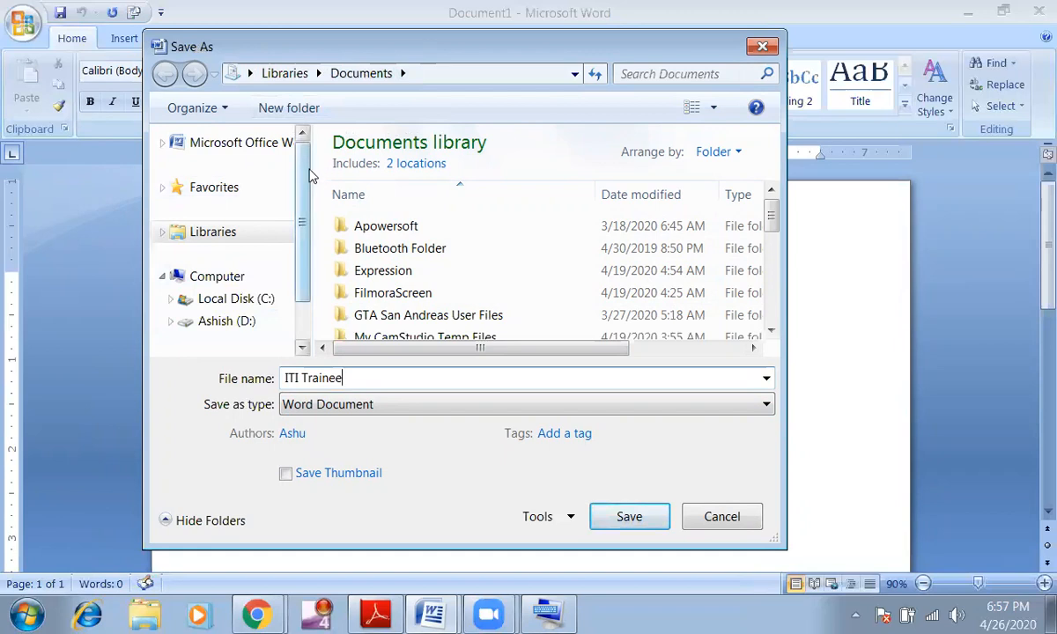
# Change the save location from the Documents library to Desktop
pyautogui.moveTo(309, 175); pyautogui.dragTo(302, 210)
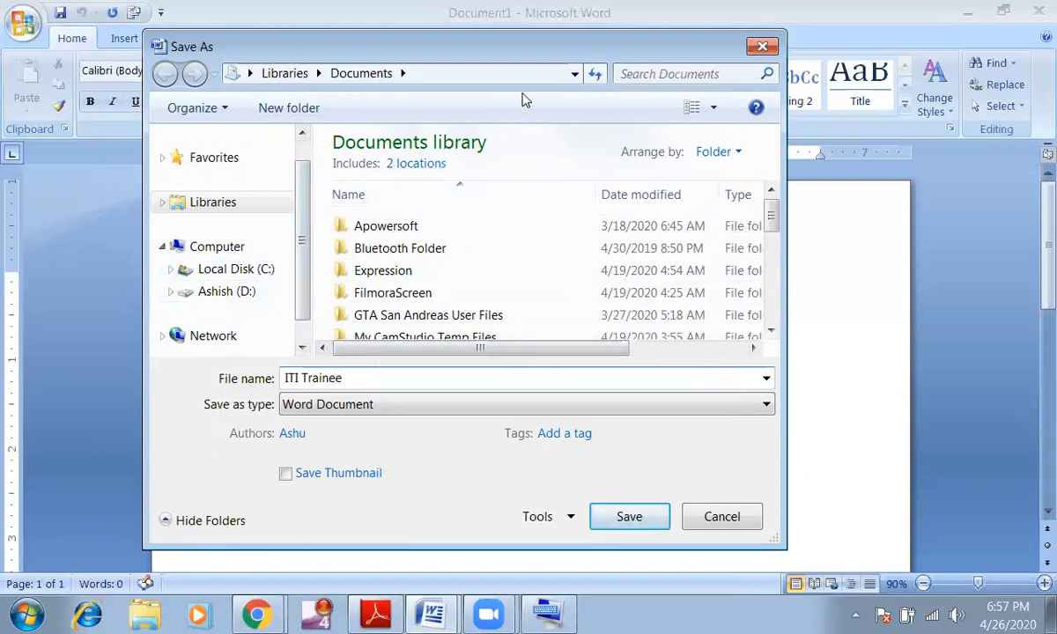
pyautogui.click(467, 74)
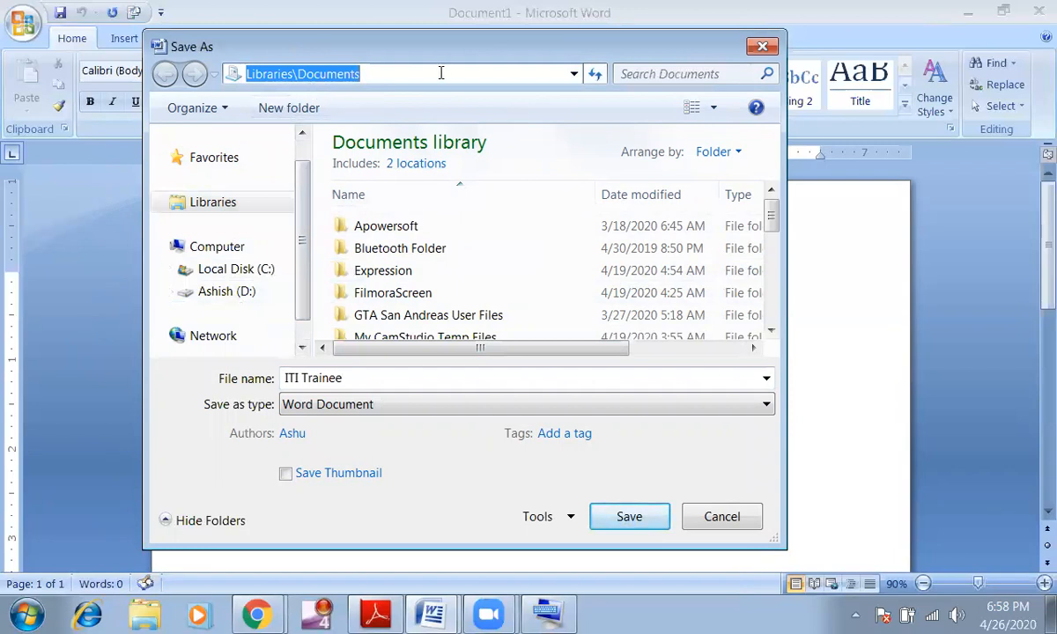
pyautogui.press('BackSpace')
pyautogui.write('dex')
pyautogui.press('BackSpace')
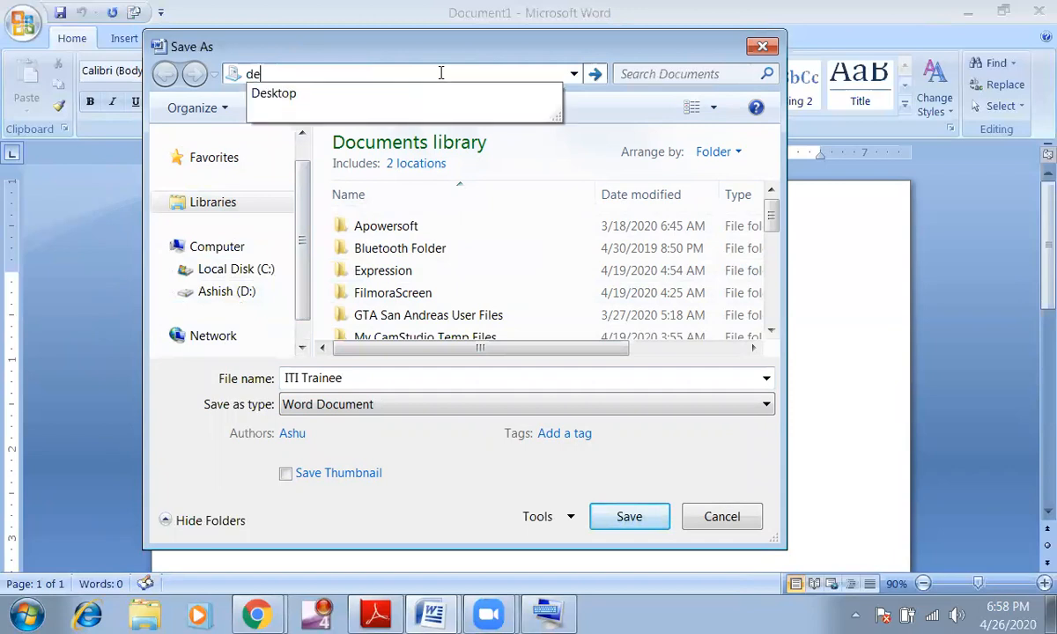
pyautogui.click(271, 97)
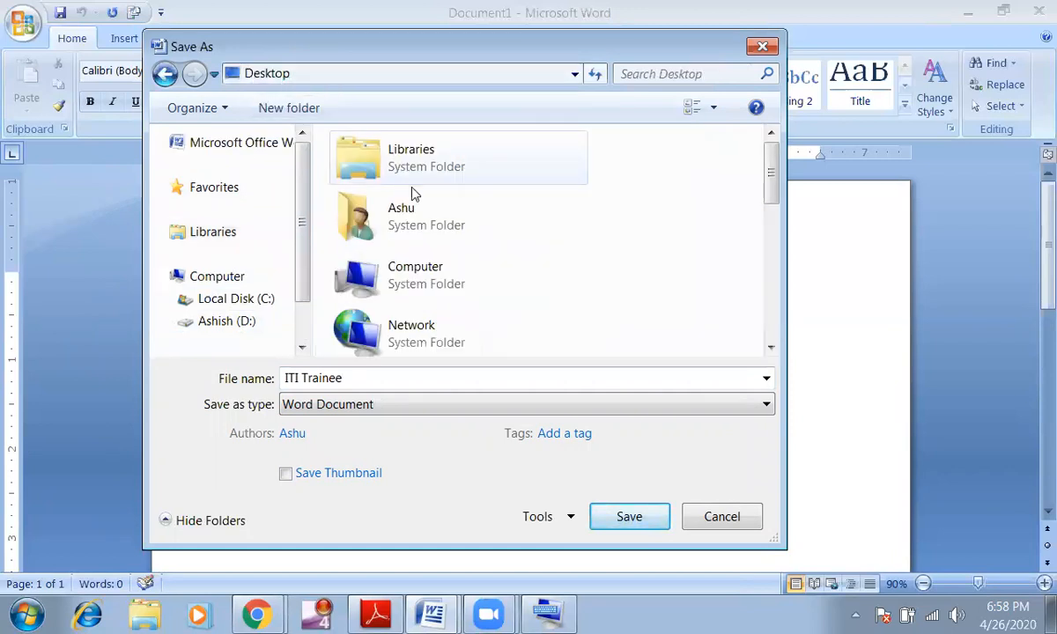
# Create a new folder on the Desktop from within the Save As dialog
pyautogui.moveTo(772, 181)
pyautogui.mouseDown()
pyautogui.moveTo(778, 324)
pyautogui.moveTo(768, 184)
pyautogui.mouseUp()
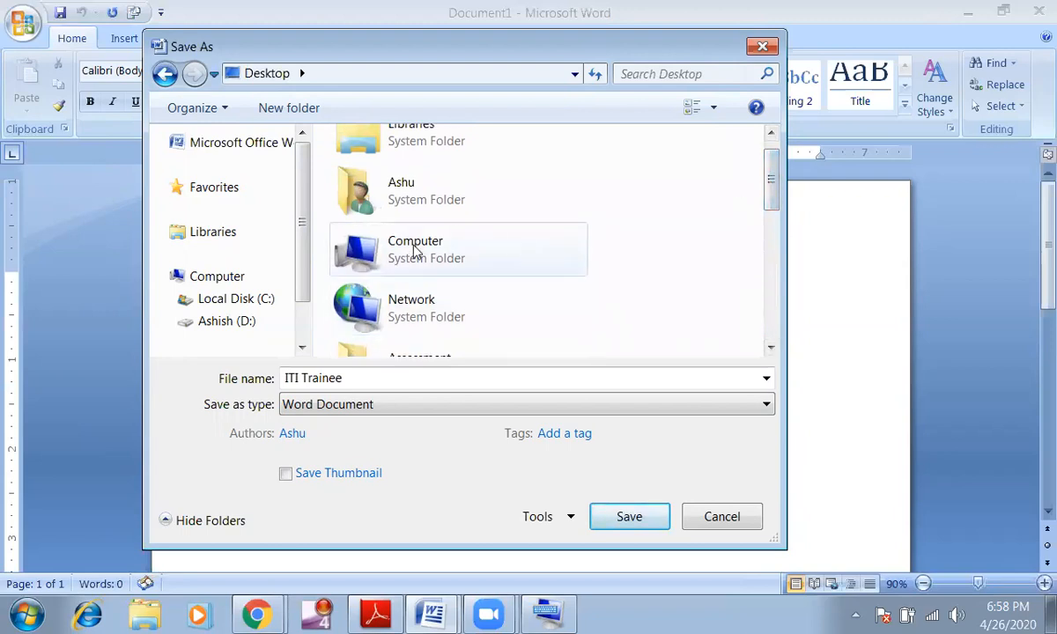
pyautogui.moveTo(772, 176); pyautogui.dragTo(771, 166)
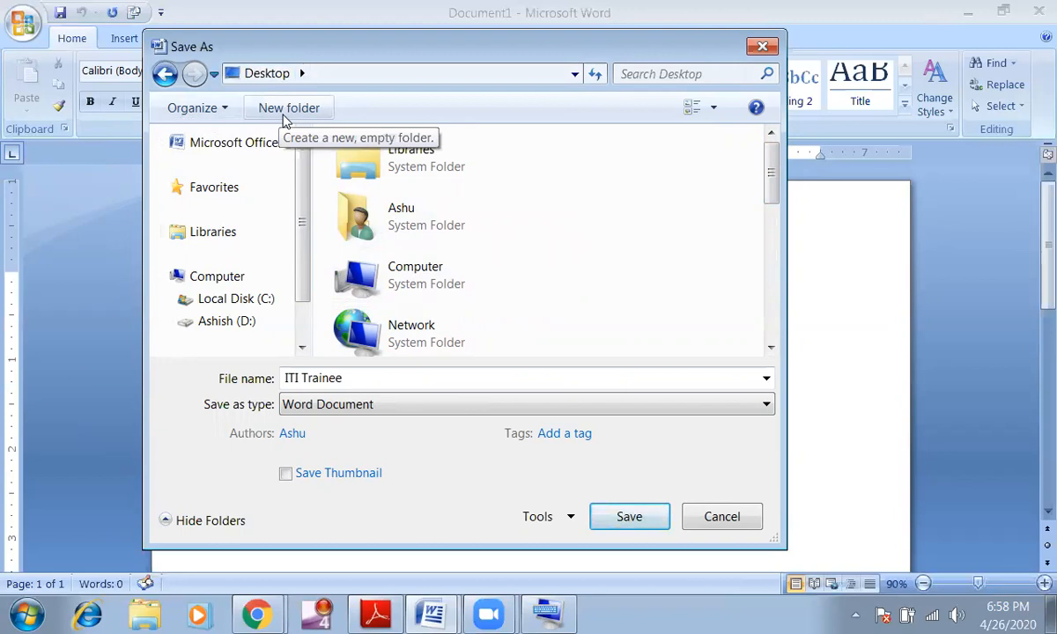
pyautogui.scroll(-5, 720, 176)
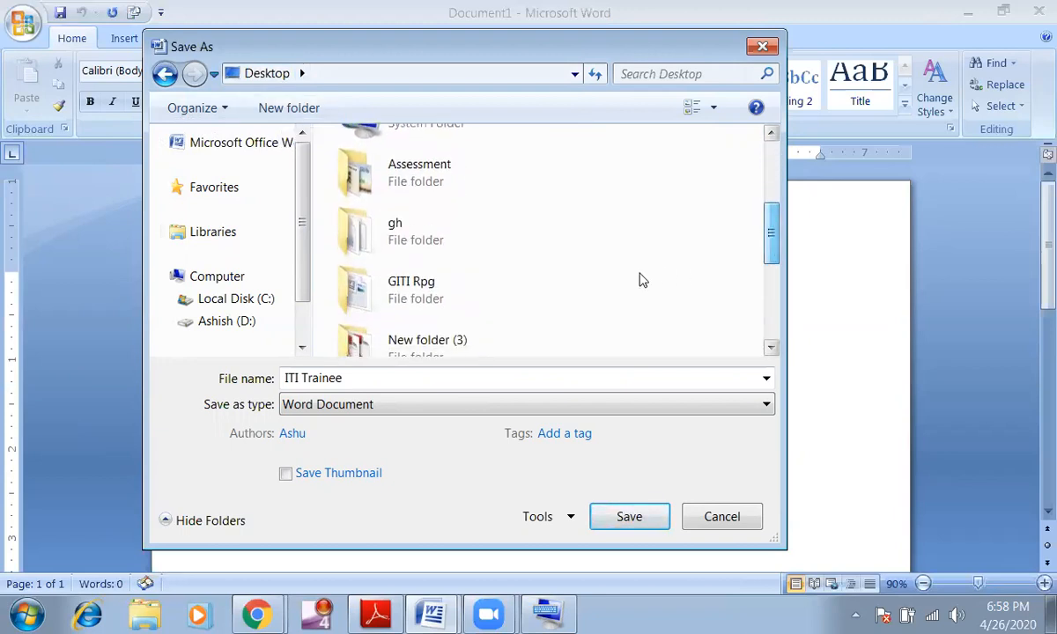
pyautogui.rightClick(616, 230)
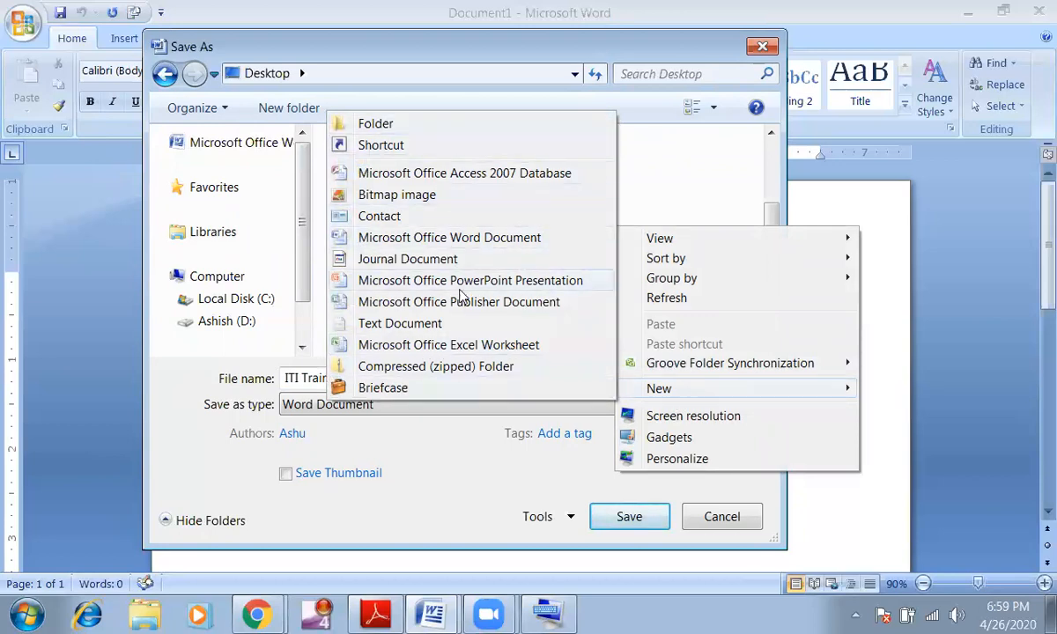
pyautogui.click(375, 126)
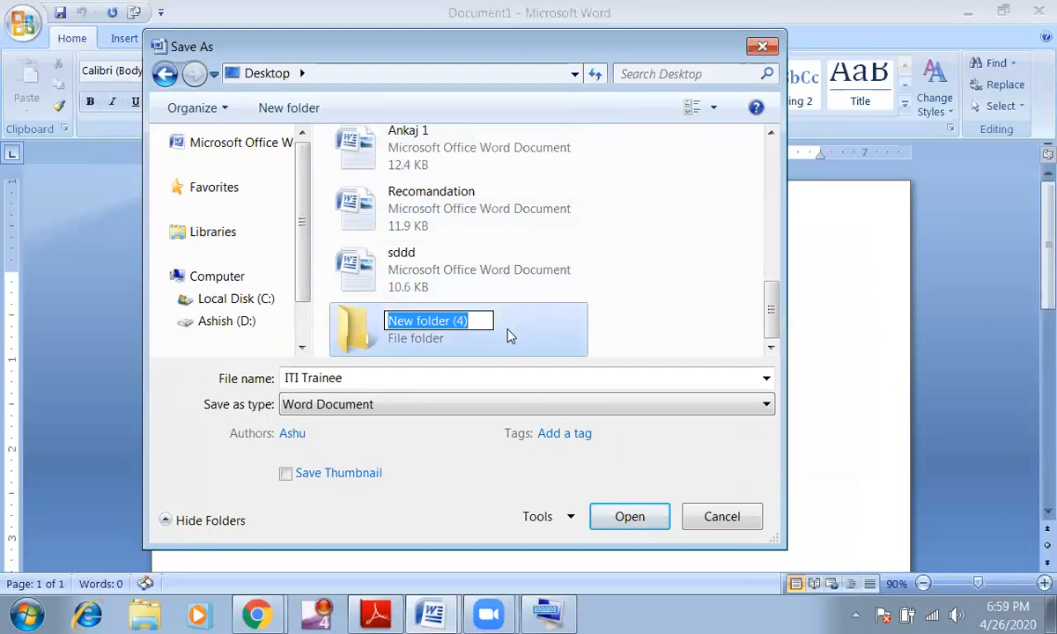
# Name the new folder with the person's first name
pyautogui.write('Rohhit')
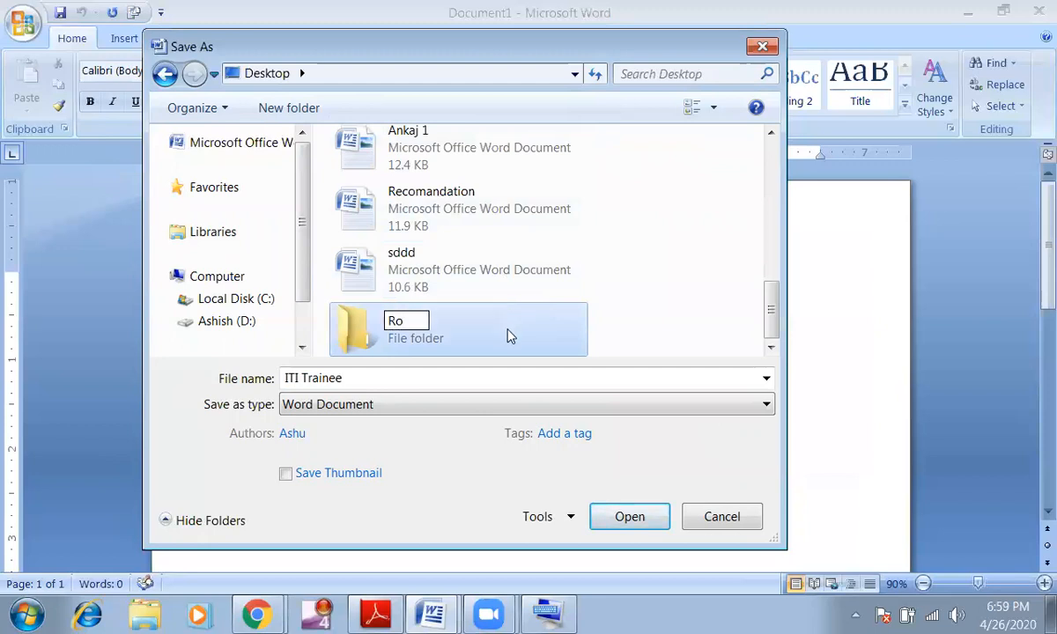
pyautogui.press('BackSpace')
pyautogui.press('BackSpace')
pyautogui.press('BackSpace')
pyautogui.press('BackSpace')
pyautogui.write('hhit')
pyautogui.press('BackSpace')
pyautogui.press('BackSpace')
pyautogui.press('BackSpace')
pyautogui.write('a')
pyautogui.press('BackSpace')
pyautogui.write('it')
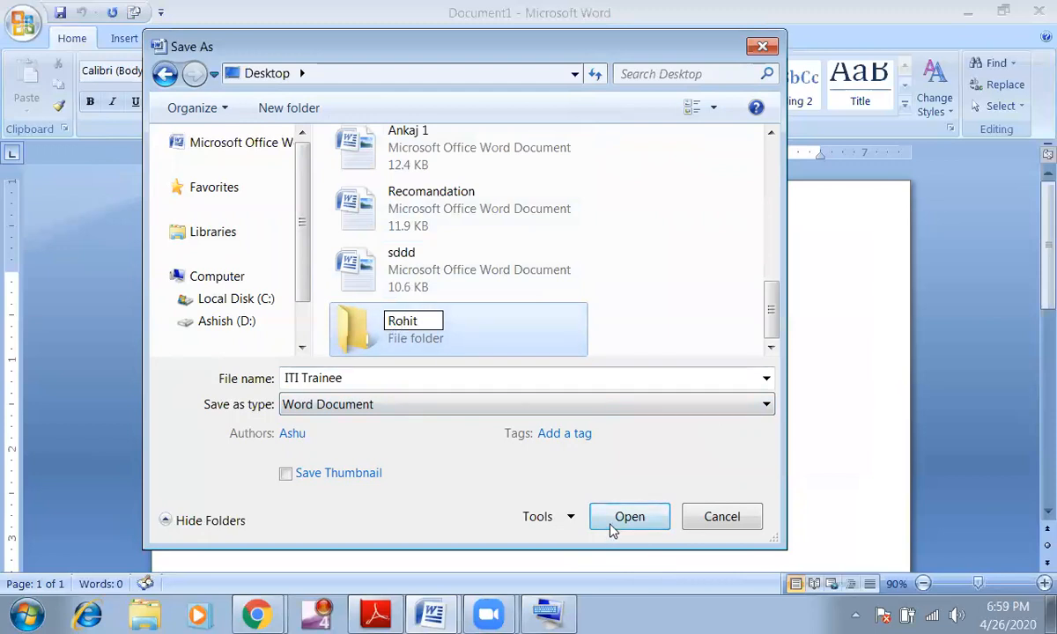
pyautogui.press('Return')
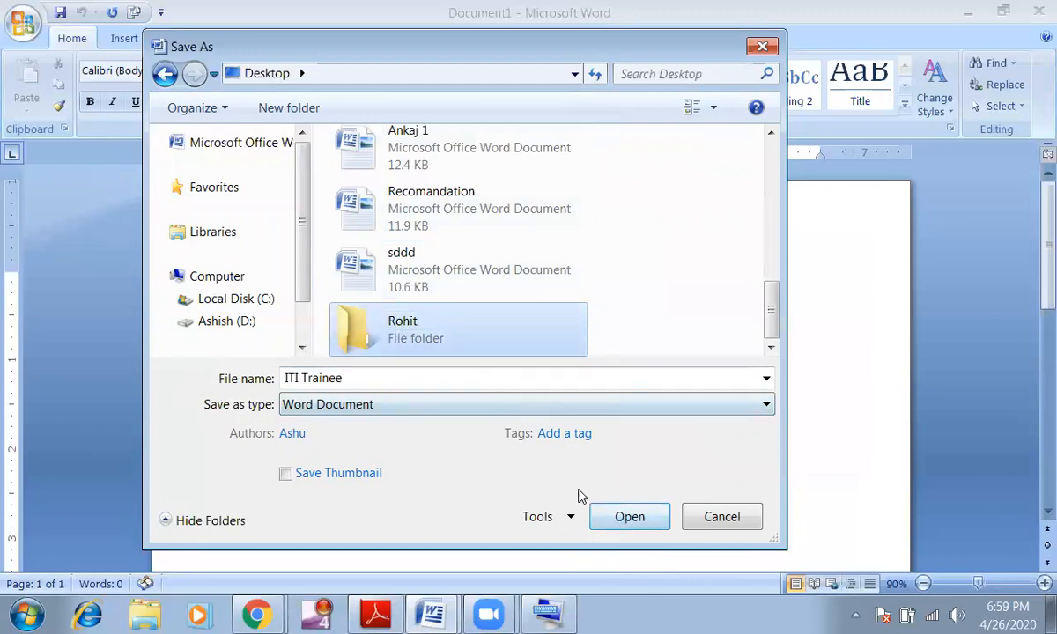
# Open the newly named folder and save the ITI Trainee document in it
pyautogui.click(619, 527)
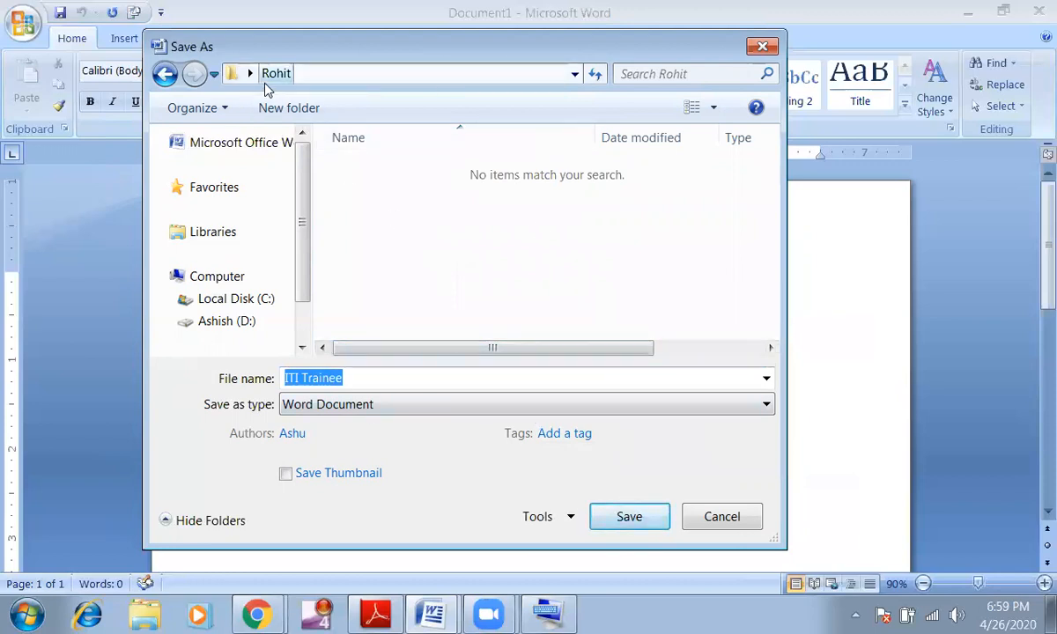
pyautogui.click(627, 517)
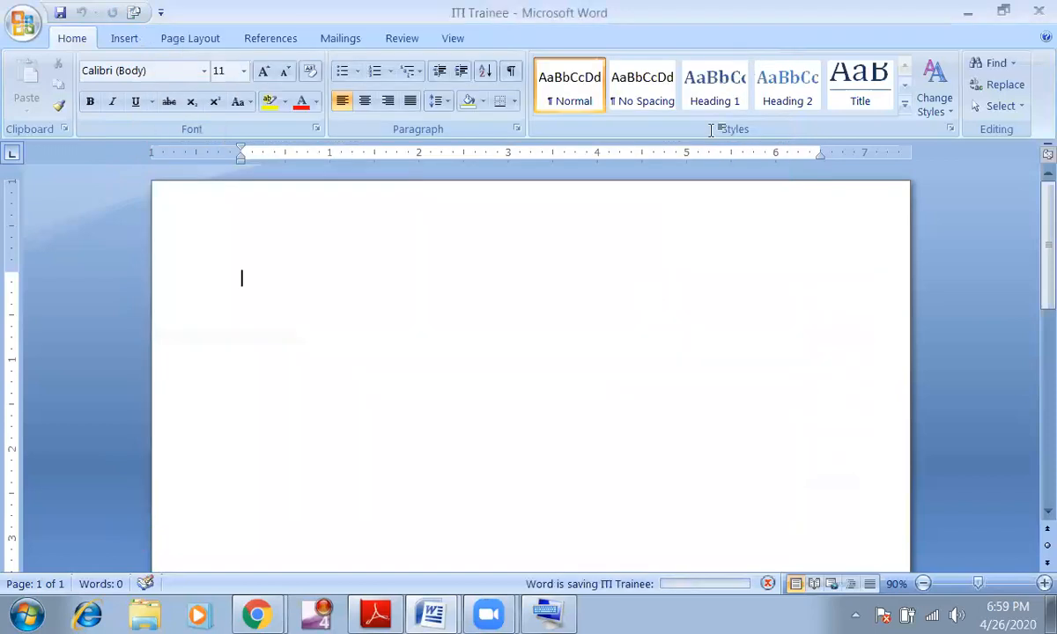
# Minimize the open windows, open the new folder on the desktop and reopen the ITI Trainee document from it
pyautogui.click(968, 14)
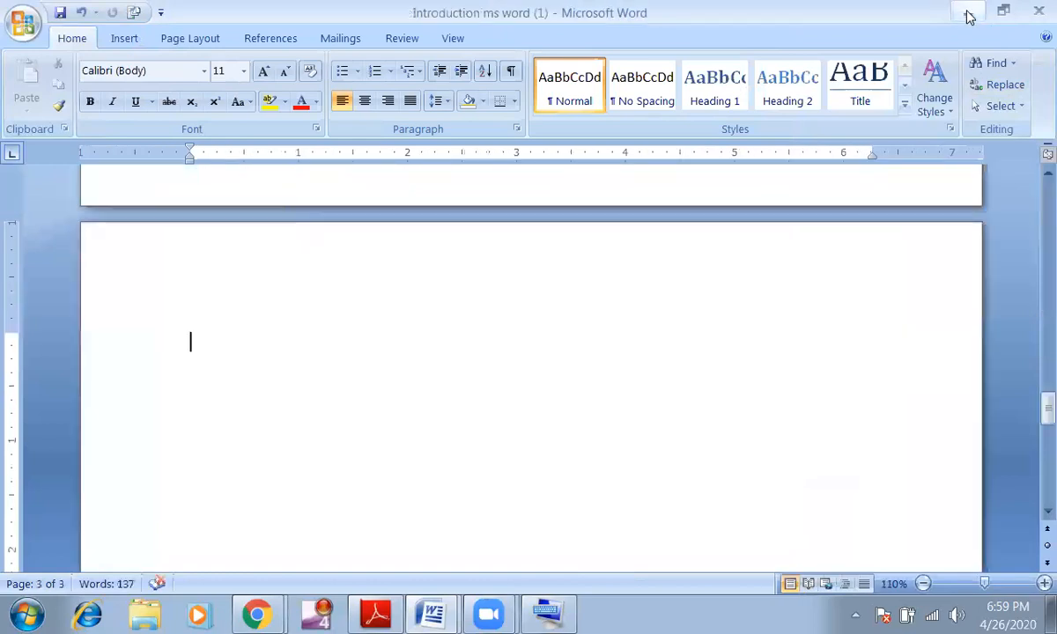
pyautogui.click(967, 14)
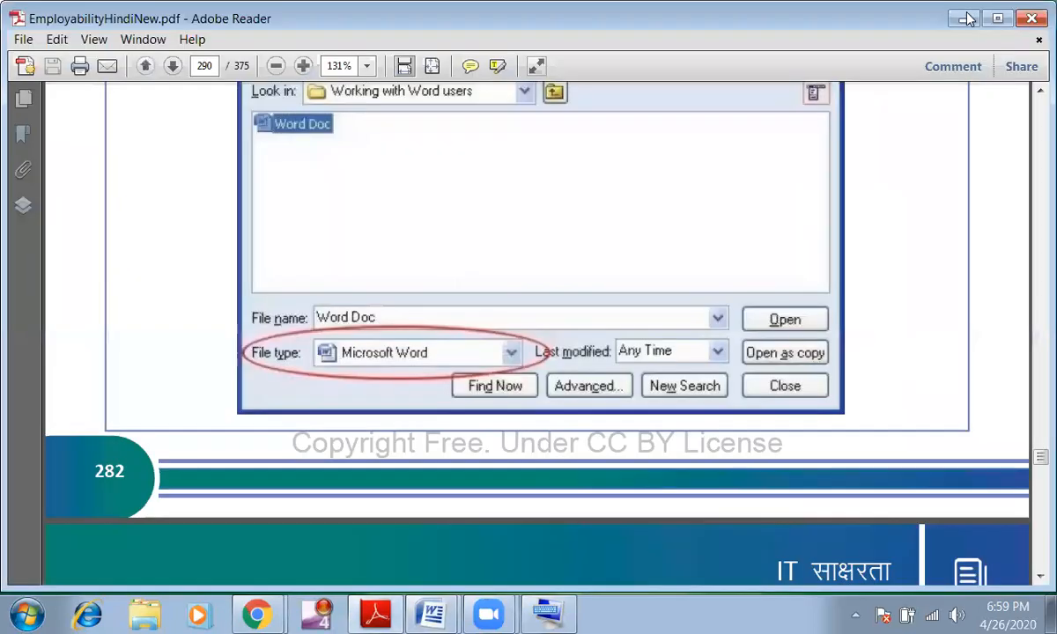
pyautogui.click(967, 17)
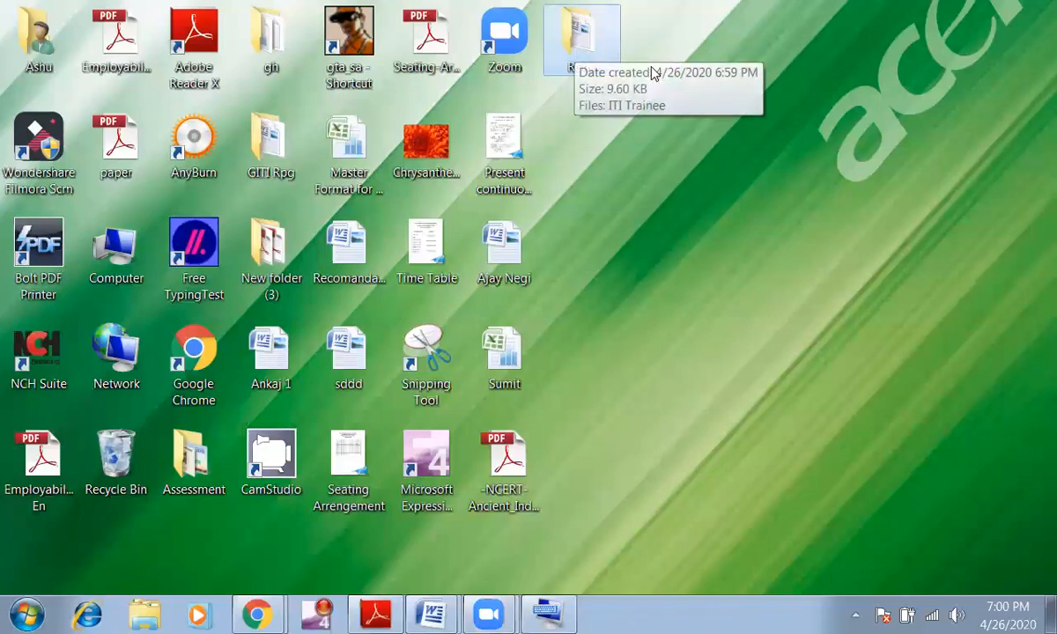
pyautogui.doubleClick(580, 44)
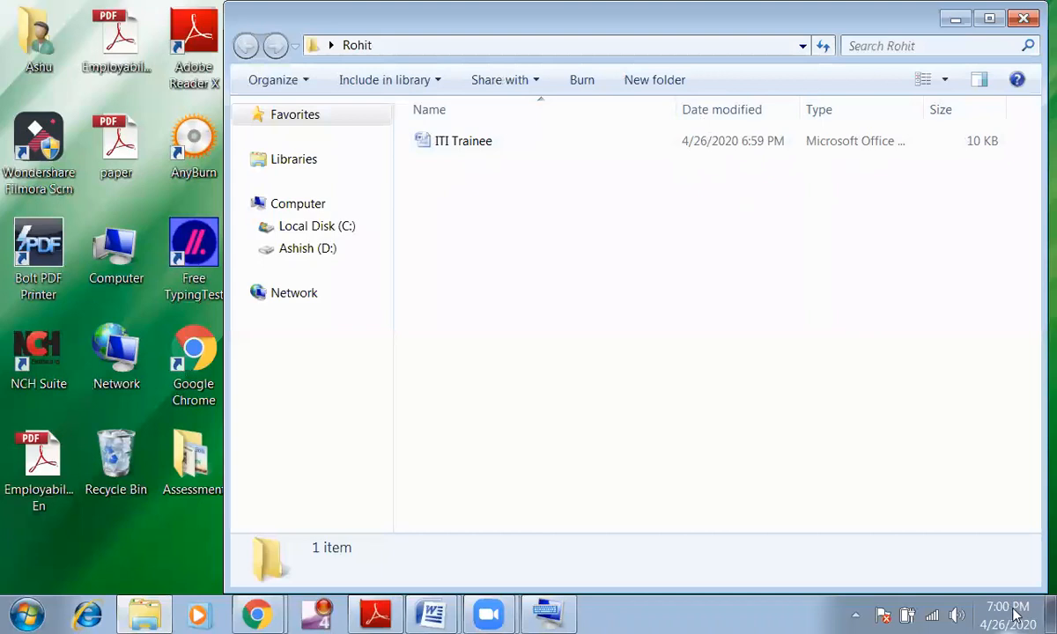
pyautogui.moveTo(1013, 614)
pyautogui.doubleClick(452, 150)
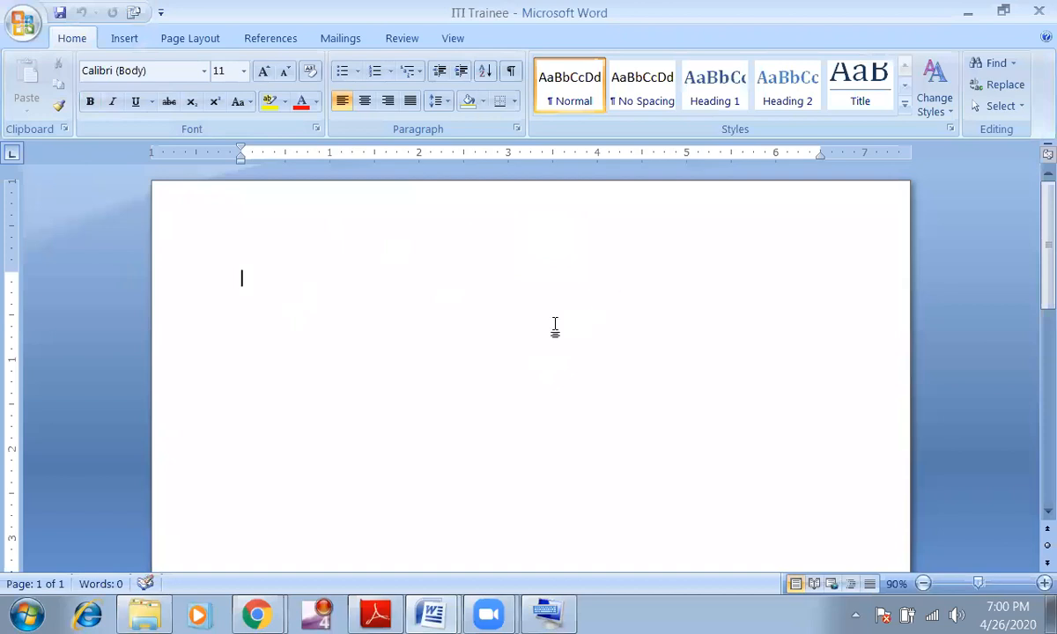
# Examine the Print, Send and Prepare commands available for the document
pyautogui.keyDown('ctrl'); pyautogui.scroll(1, 557, 326); pyautogui.keyUp('ctrl')
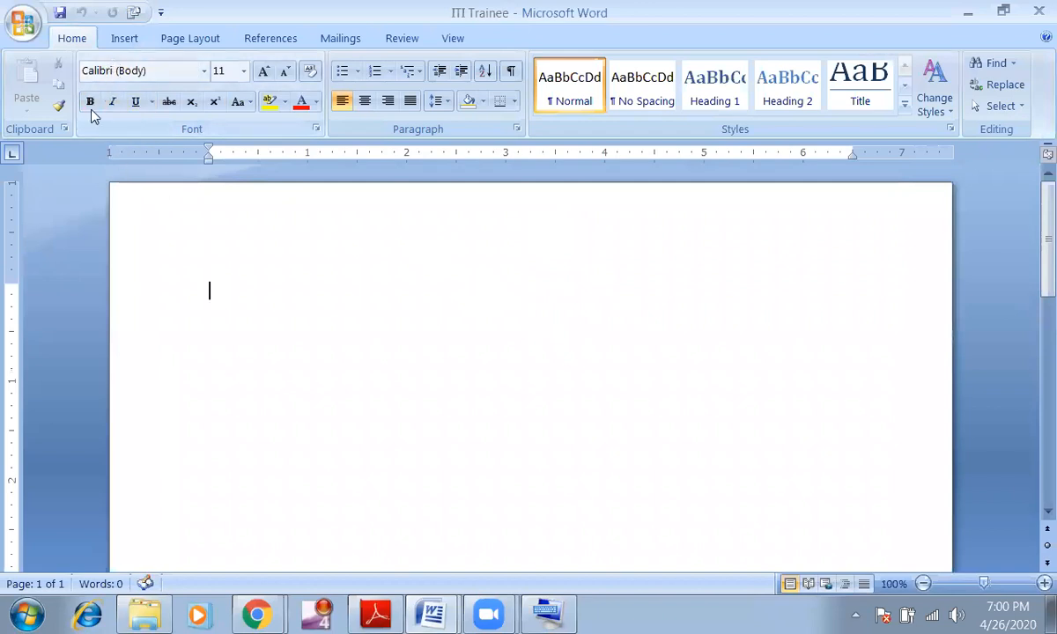
pyautogui.click(21, 31)
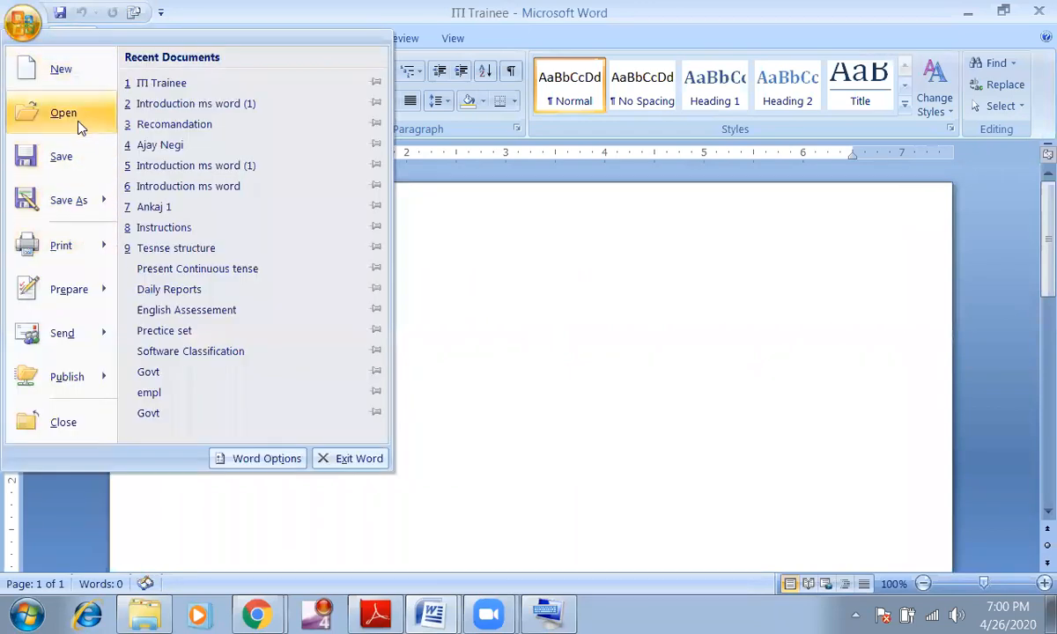
pyautogui.moveTo(104, 269)
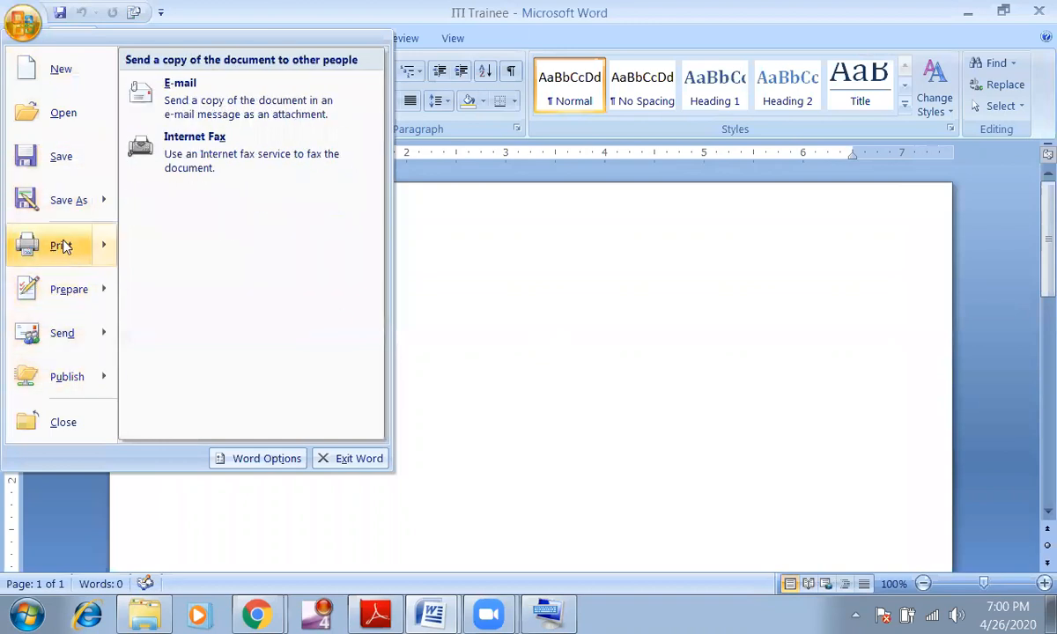
pyautogui.moveTo(73, 245)
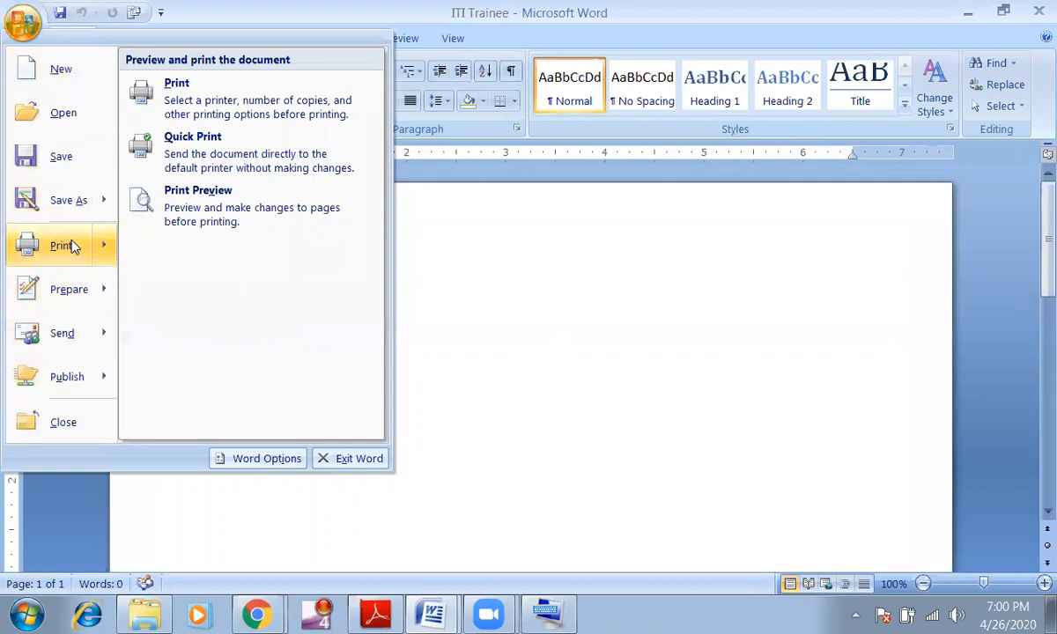
pyautogui.moveTo(77, 306)
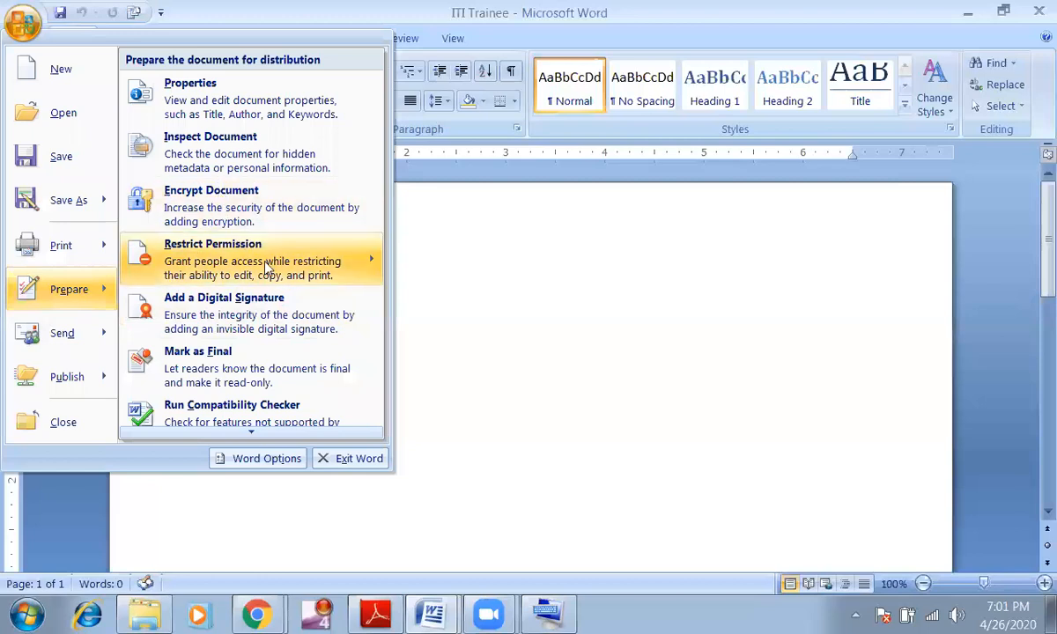
pyautogui.moveTo(298, 276)
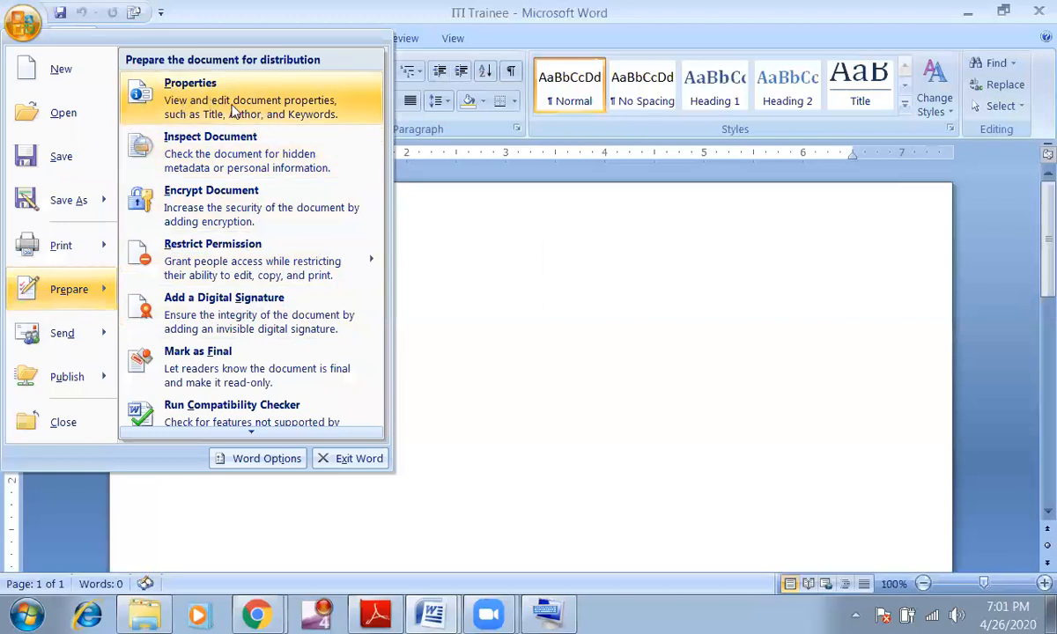
pyautogui.click(432, 226)
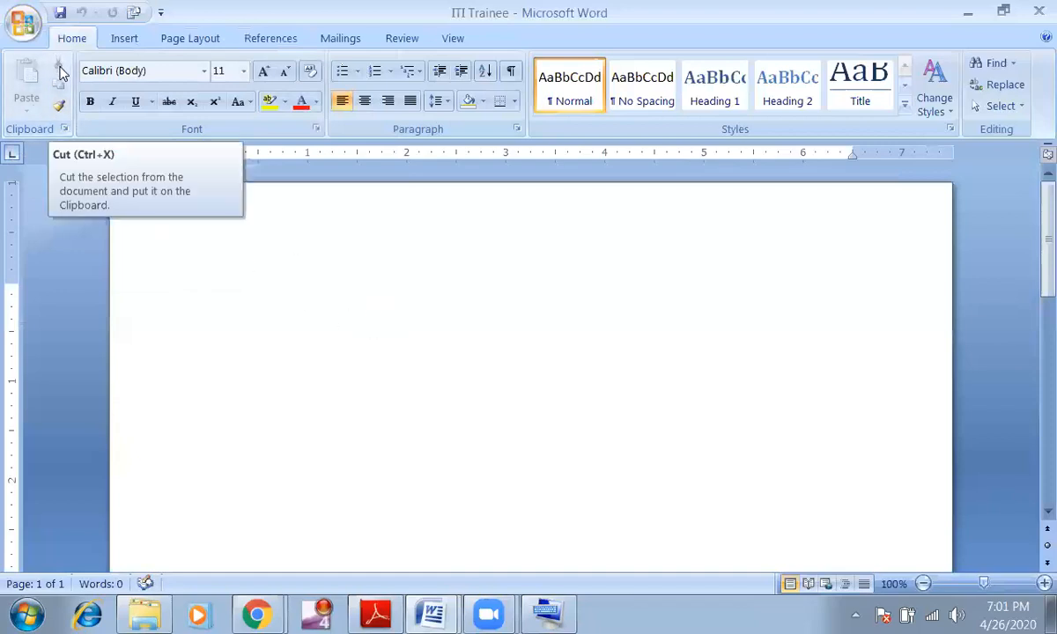
# Write the sentence "There are many people in market right know they are wandering here and there." in the blank document
pyautogui.write('The')
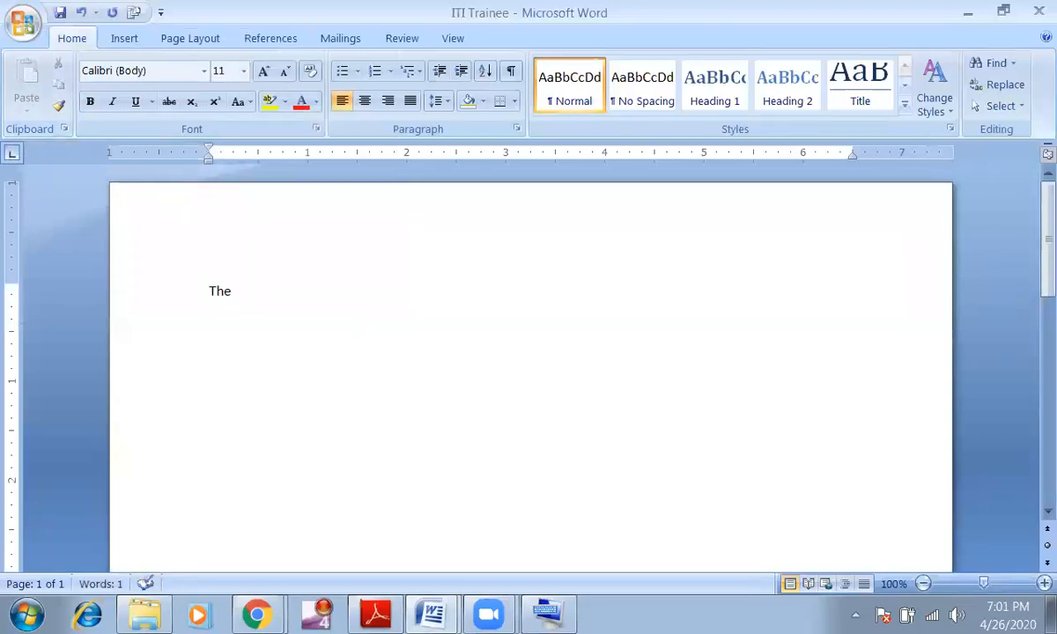
pyautogui.write('re')
pyautogui.press('BackSpace')
pyautogui.write('re are many people in make')
pyautogui.press('BackSpace')
pyautogui.press('BackSpace')
pyautogui.write('rt')
pyautogui.press('BackSpace')
pyautogui.press('BackSpace')
pyautogui.write('rket right know they ar')
pyautogui.press('BackSpace')
pyautogui.press('BackSpace')
pyautogui.write('ware')
pyautogui.press('BackSpace')
pyautogui.press('BackSpace')
pyautogui.press('BackSpace')
pyautogui.press('BackSpace')
pyautogui.write('are wanding h')
pyautogui.press('BackSpace')
pyautogui.press('BackSpace')
pyautogui.press('BackSpace')
pyautogui.press('BackSpace')
pyautogui.press('BackSpace')
pyautogui.write('ering here')
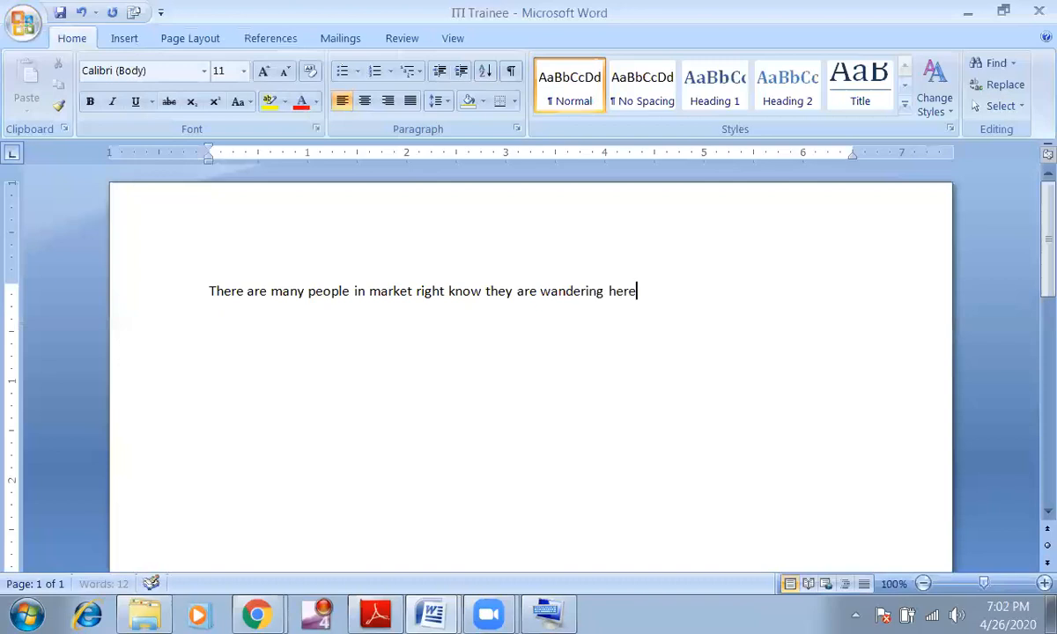
pyautogui.write(' and th')
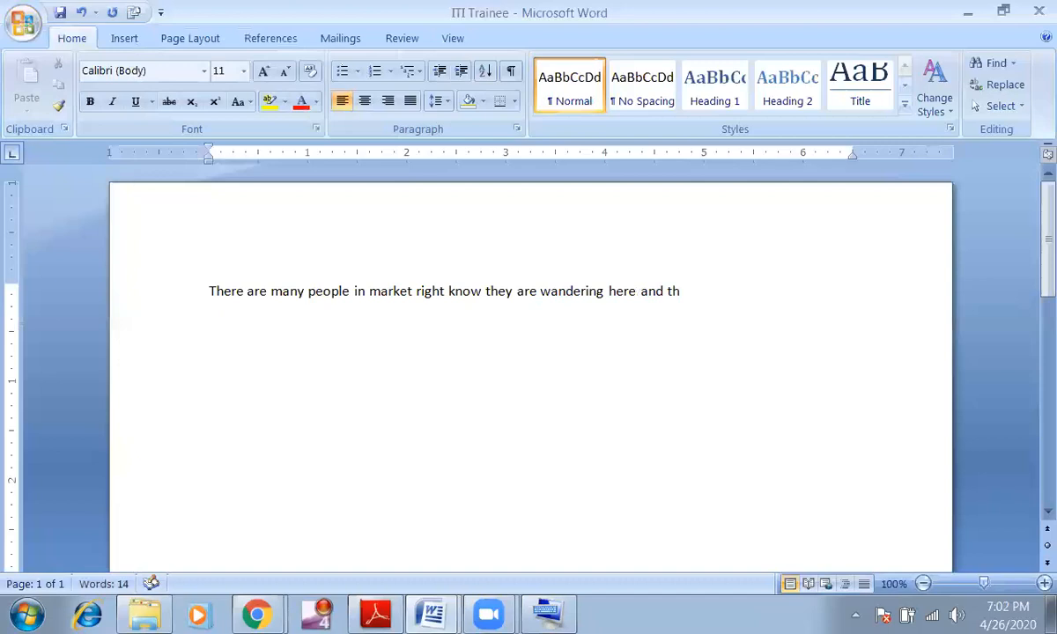
pyautogui.write('ere.')
# Select the whole sentence and set its font size to 14
pyautogui.moveTo(203, 300); pyautogui.dragTo(734, 306)
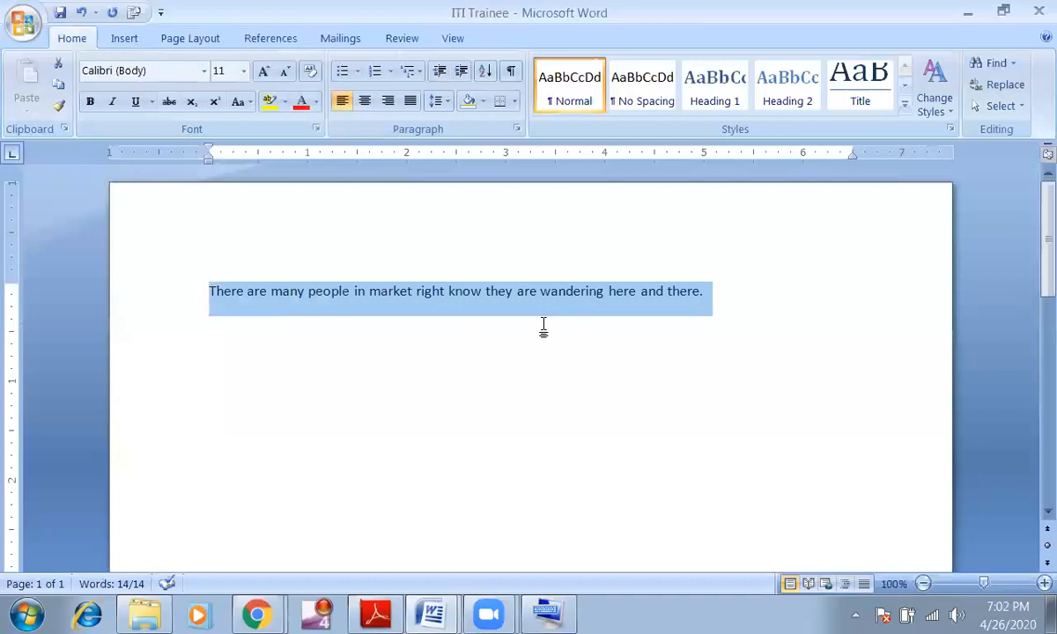
pyautogui.click(266, 294)
pyautogui.moveTo(212, 295); pyautogui.dragTo(698, 300)
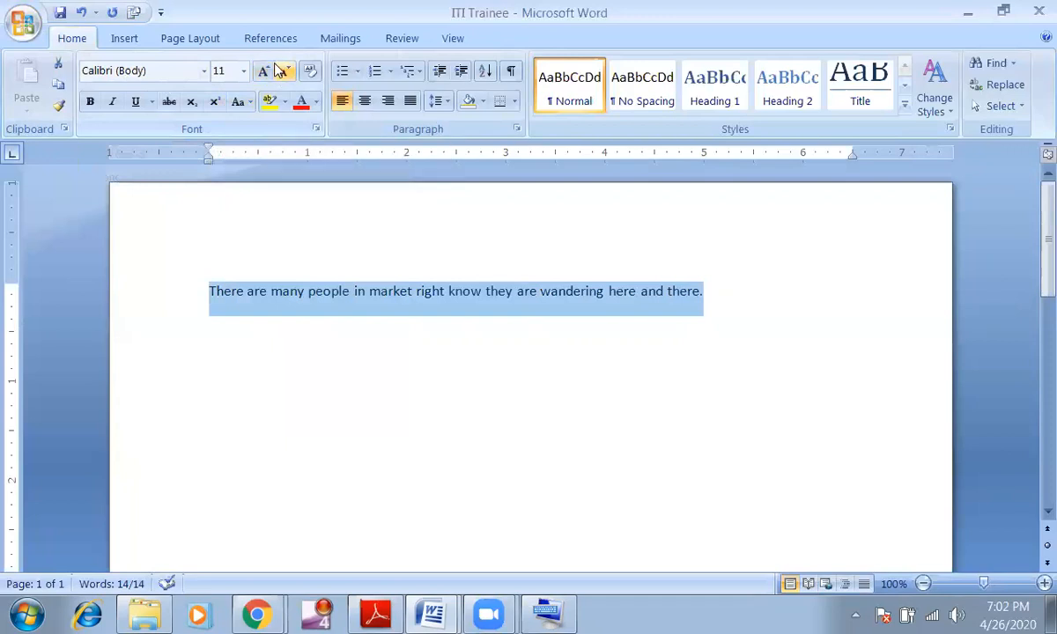
pyautogui.click(244, 70)
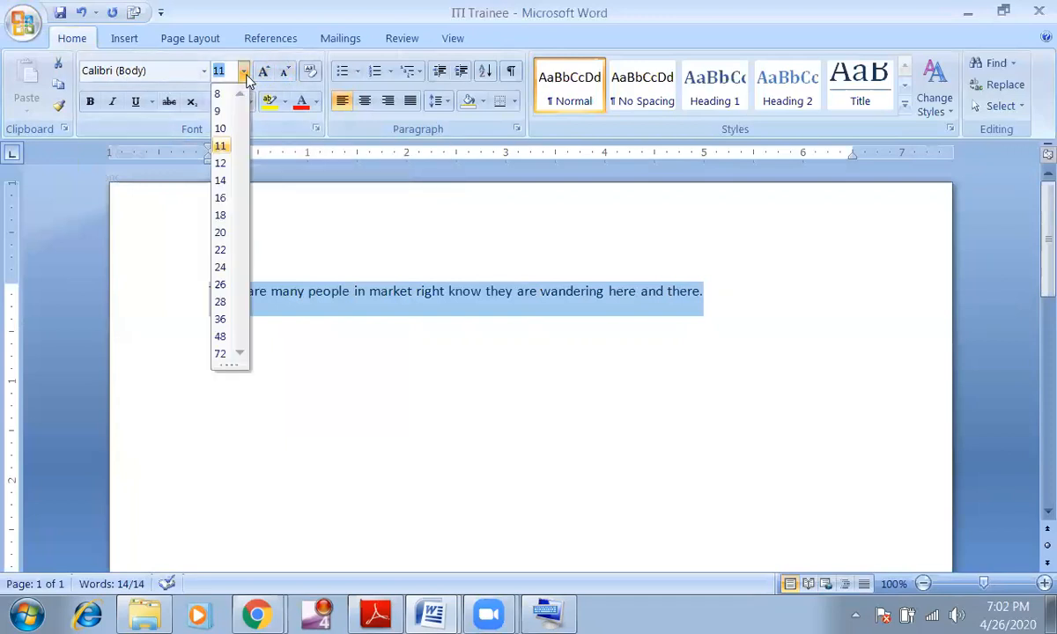
pyautogui.click(220, 180)
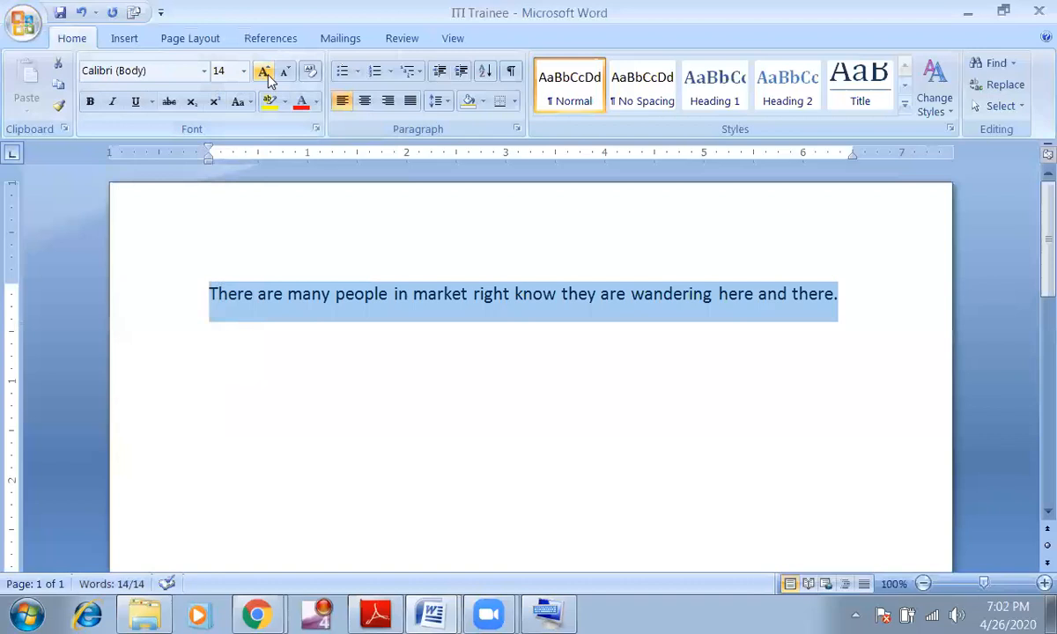
# Enlarge the selected sentence step by step to font size 22 with Grow Font
pyautogui.click(268, 75)
pyautogui.click(268, 75)
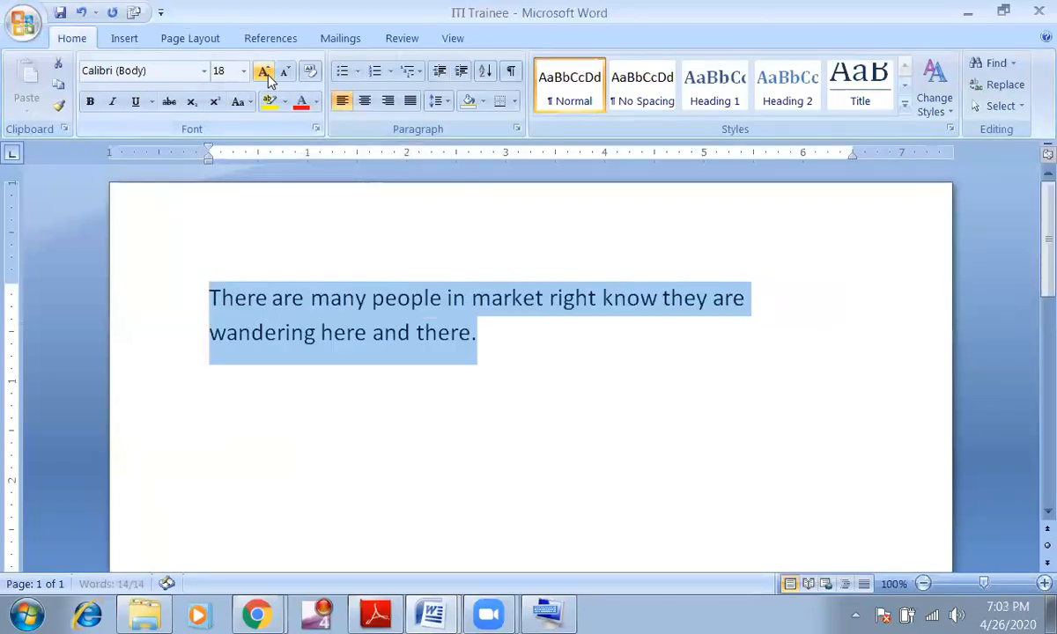
pyautogui.click(268, 76)
pyautogui.click(268, 75)
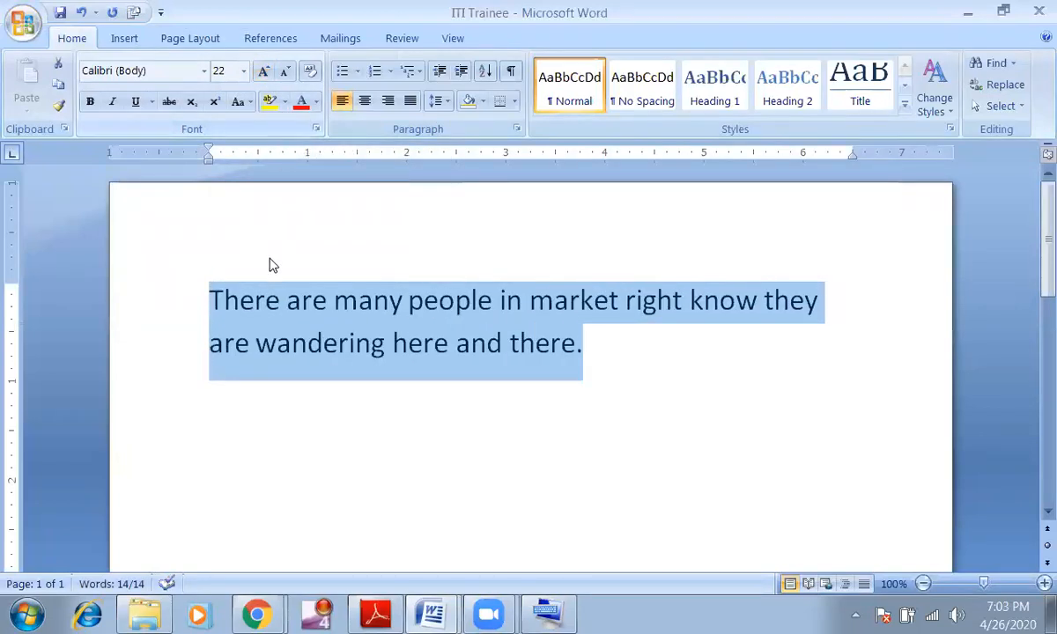
# Reduce the selected sentence step by step to font size 11 with Shrink Font
pyautogui.click(287, 72)
pyautogui.click(287, 73)
pyautogui.click(287, 72)
pyautogui.click(287, 72)
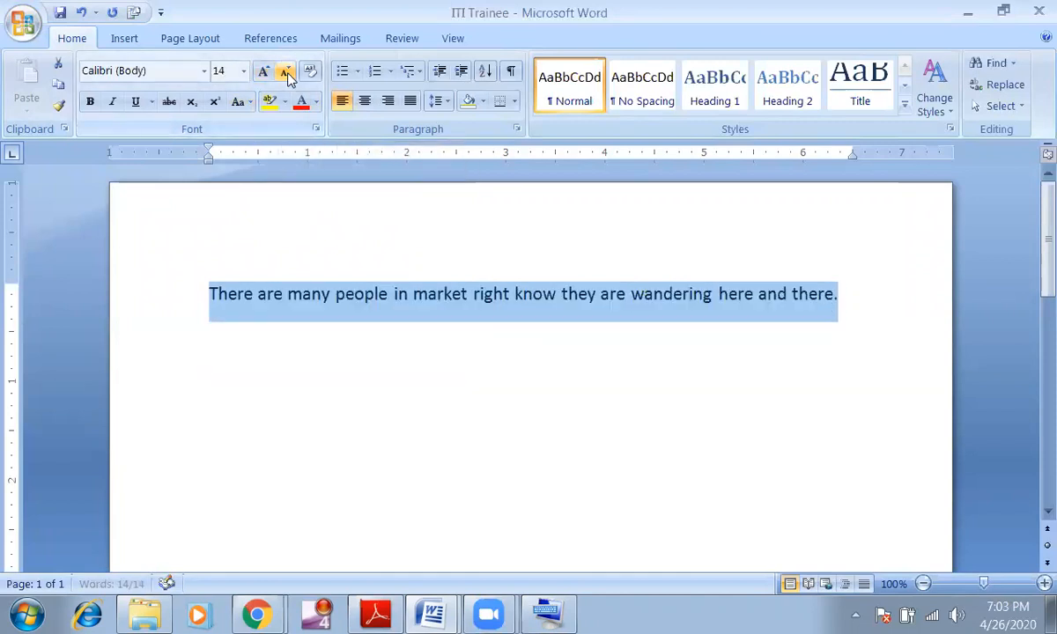
pyautogui.click(286, 74)
pyautogui.click(286, 74)
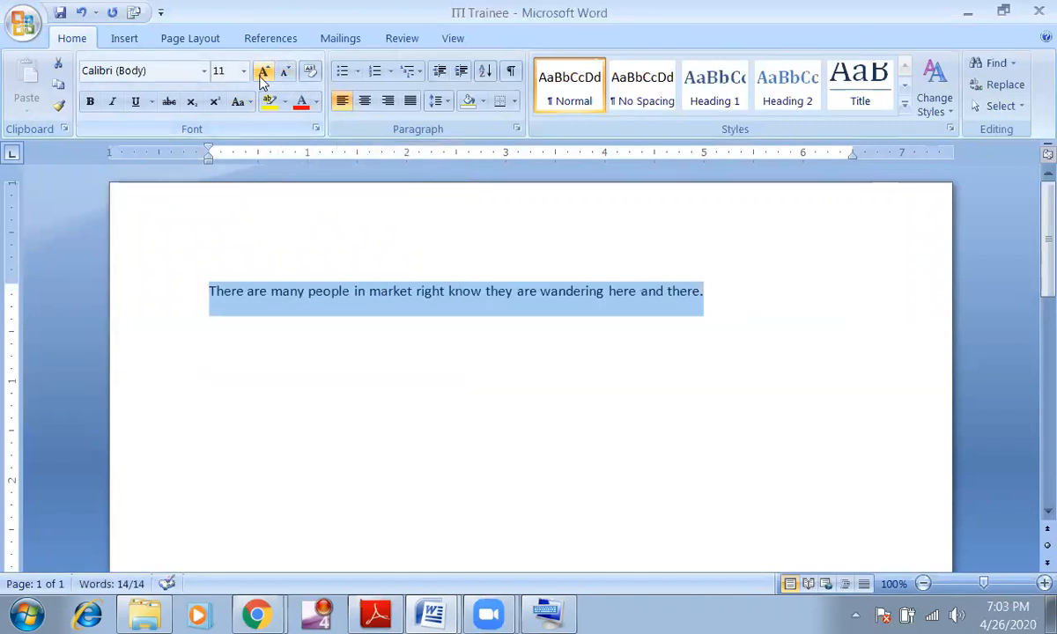
# Grow the sentence's font size to 16, and shrink it by one step to 14
pyautogui.click(262, 74)
pyautogui.click(263, 74)
pyautogui.click(262, 74)
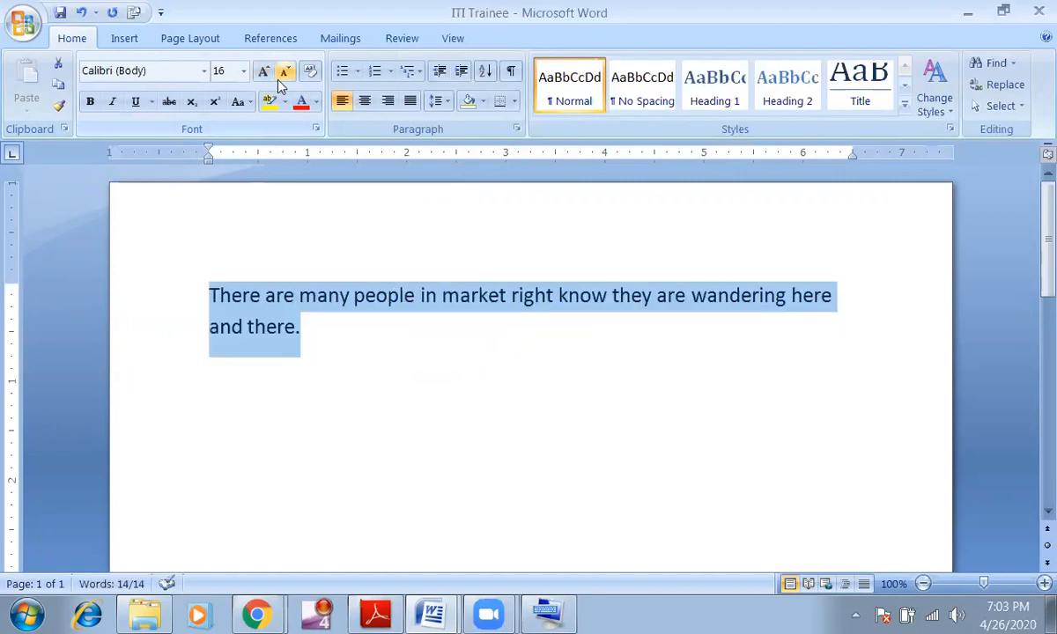
pyautogui.click(283, 74)
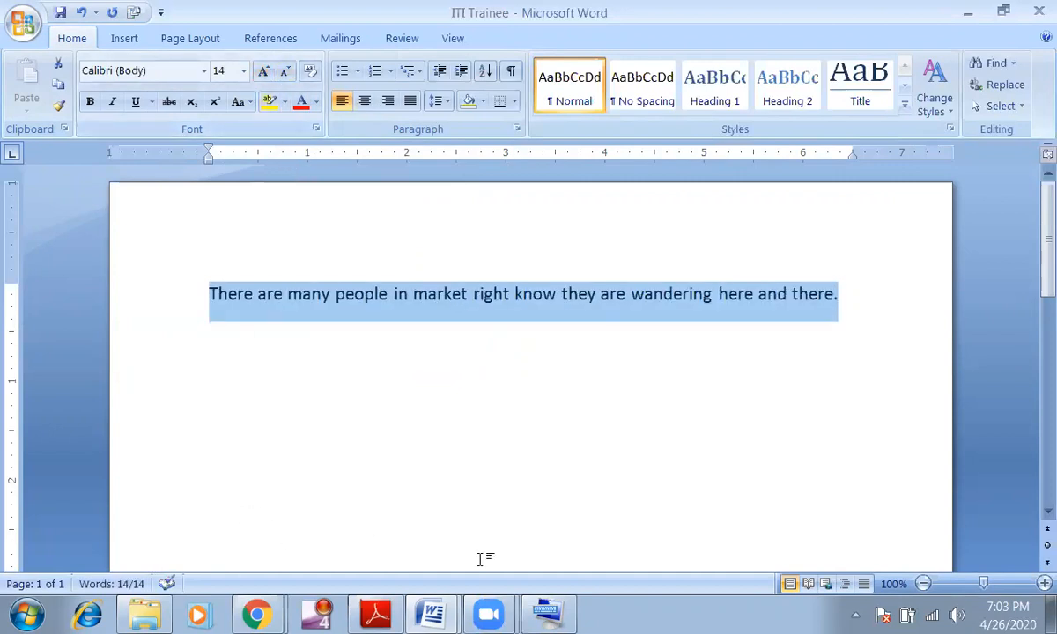
# Switch to the On-Screen Keyboard and try the shortcuts for growing and shrinking the selected text's font
pyautogui.click(553, 614)
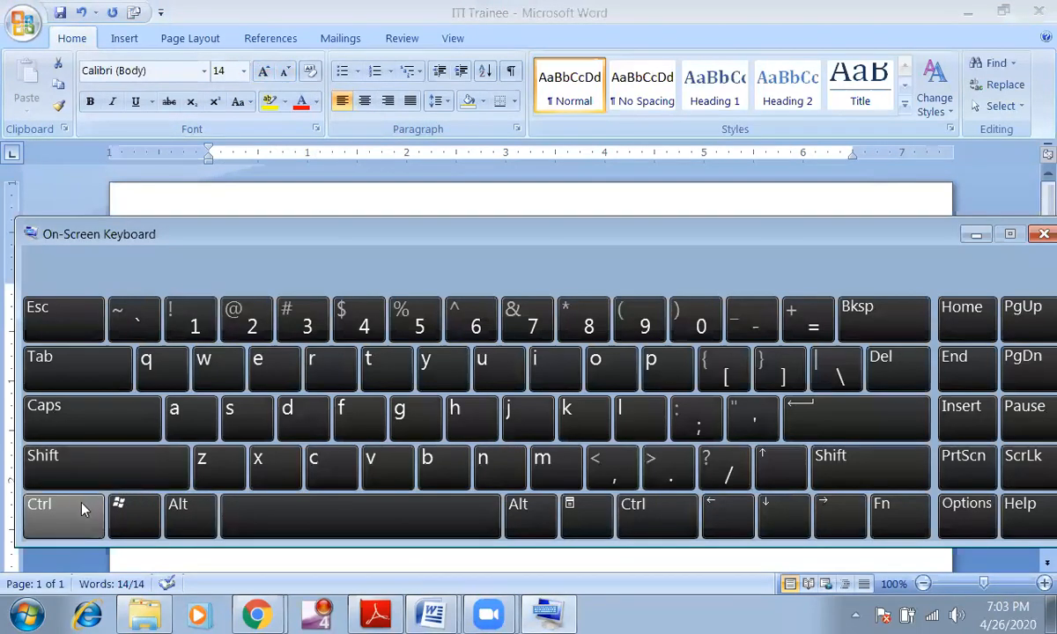
pyautogui.hotkey('ctrl', 'shift')
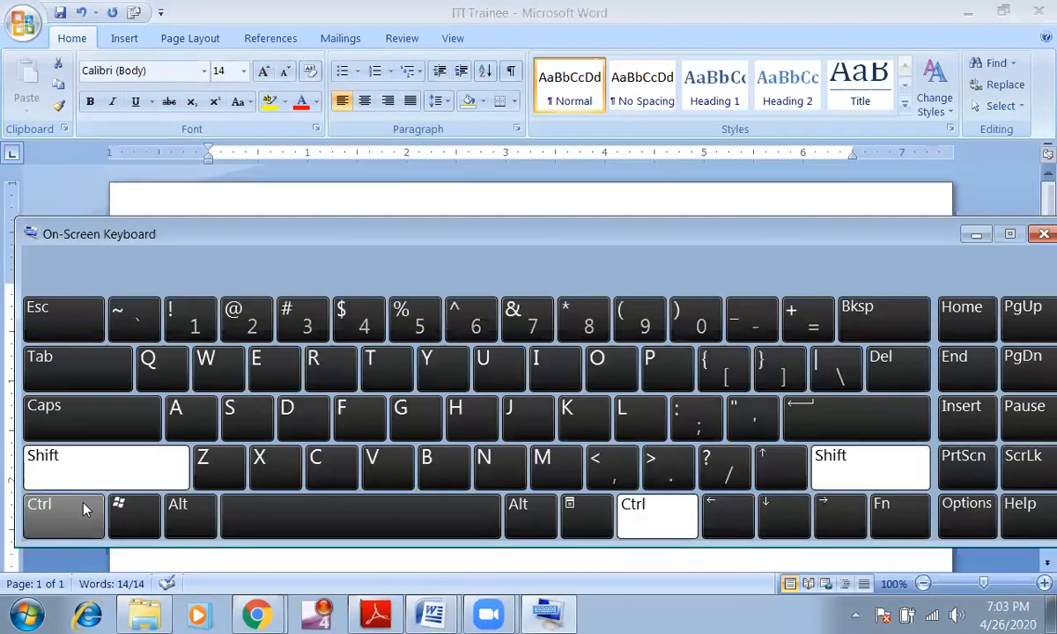
pyautogui.click(667, 470)
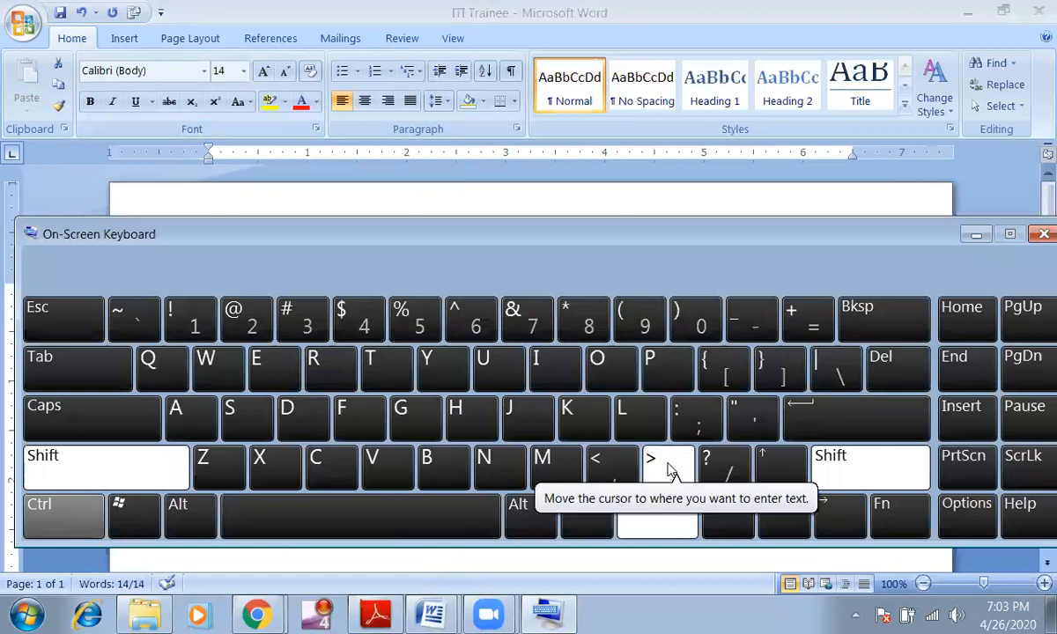
pyautogui.click(607, 468)
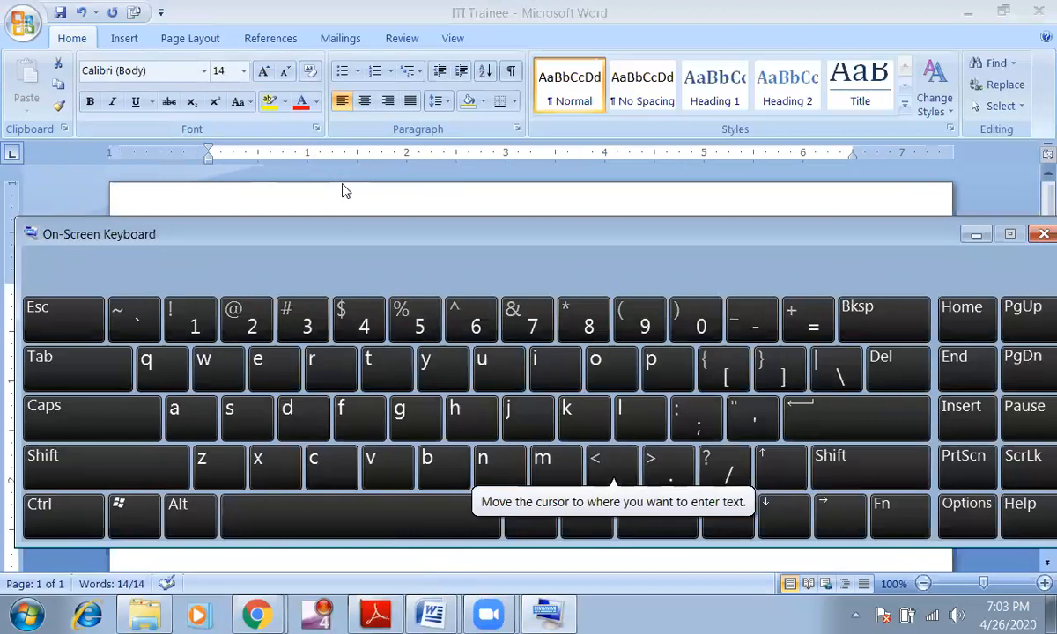
# Return focus to the document, grow and shrink the sentence's font from the On-Screen Keyboard, ending at size 14, and minimize the keyboard
pyautogui.moveTo(400, 239); pyautogui.dragTo(401, 330)
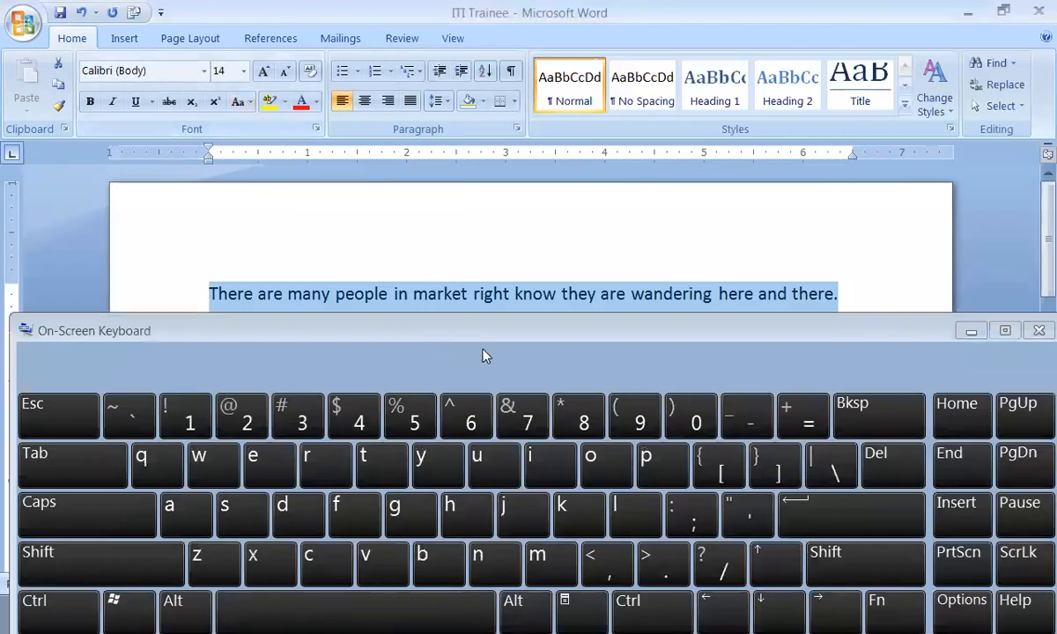
pyautogui.click(447, 306)
pyautogui.moveTo(478, 327); pyautogui.dragTo(488, 200)
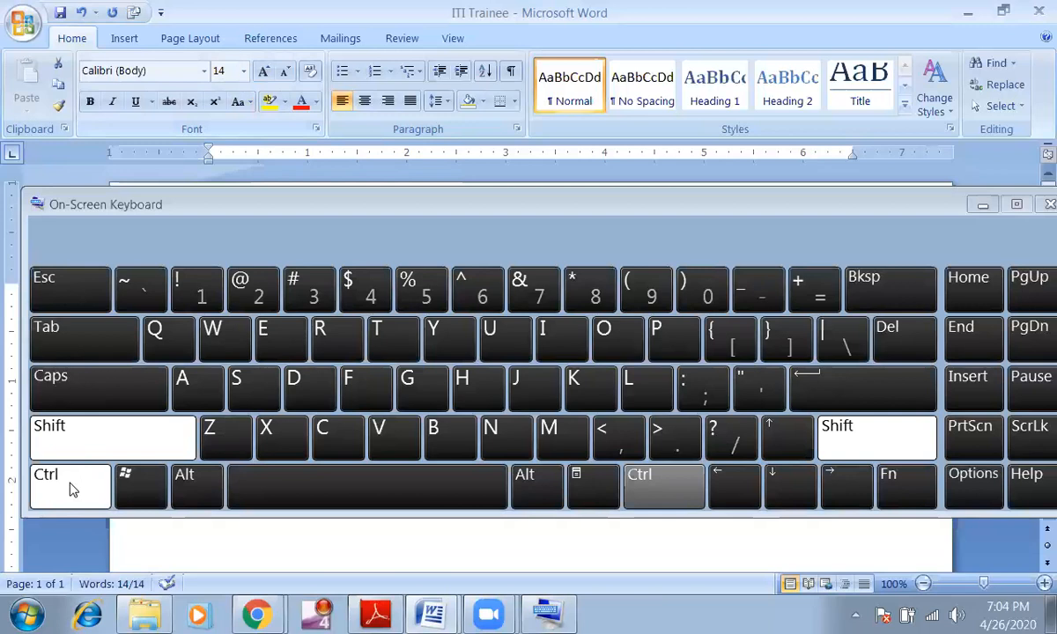
pyautogui.click(666, 443)
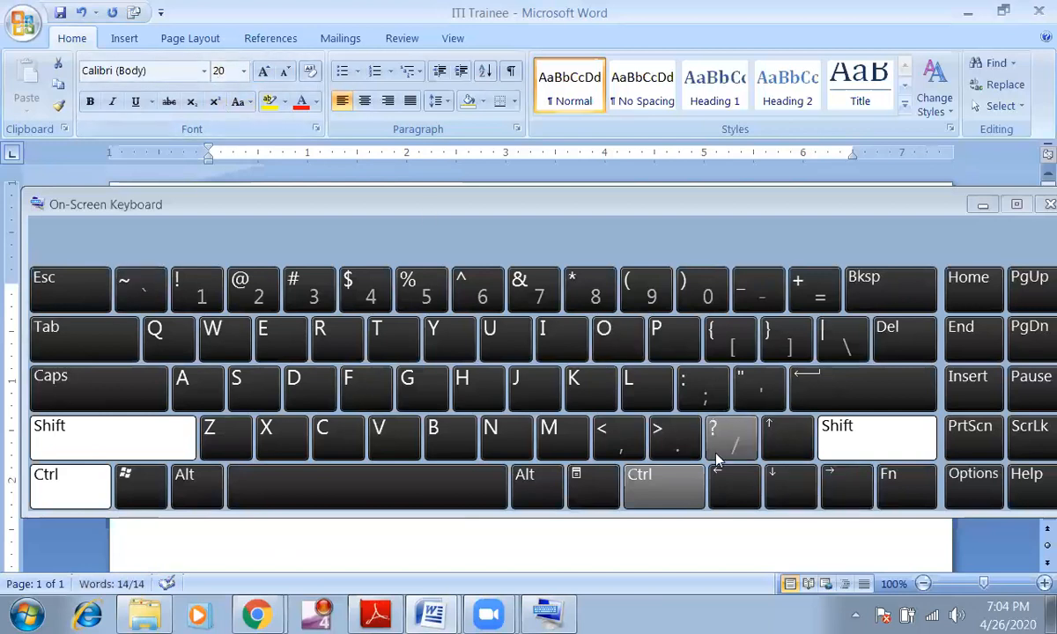
pyautogui.click(669, 440)
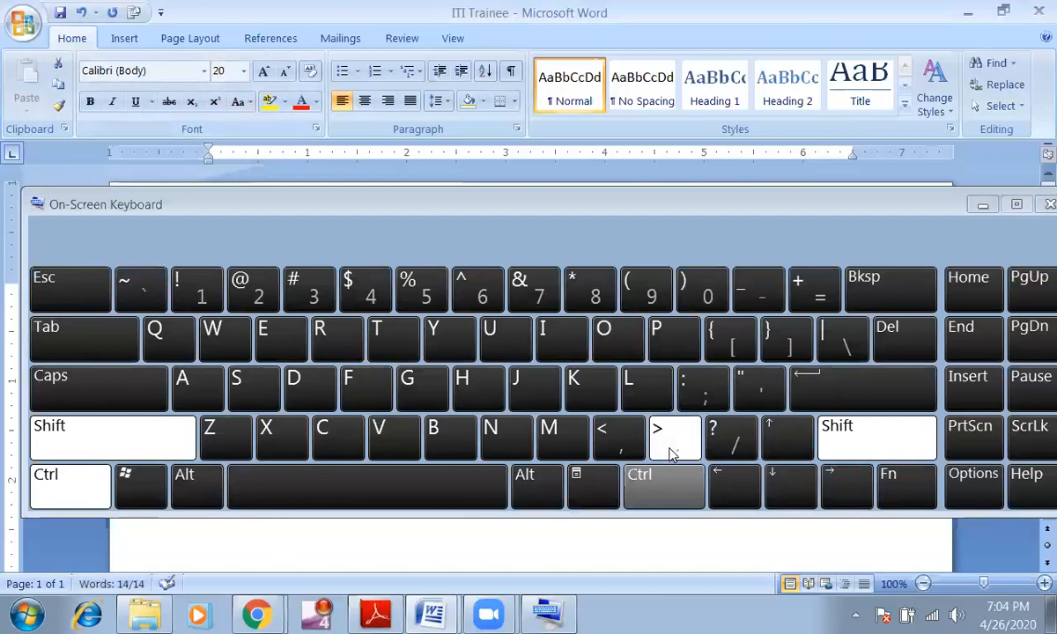
pyautogui.click(622, 449)
pyautogui.click(623, 451)
pyautogui.click(623, 450)
pyautogui.click(622, 451)
pyautogui.click(622, 451)
pyautogui.click(623, 451)
pyautogui.click(622, 451)
pyautogui.click(678, 451)
pyautogui.click(678, 451)
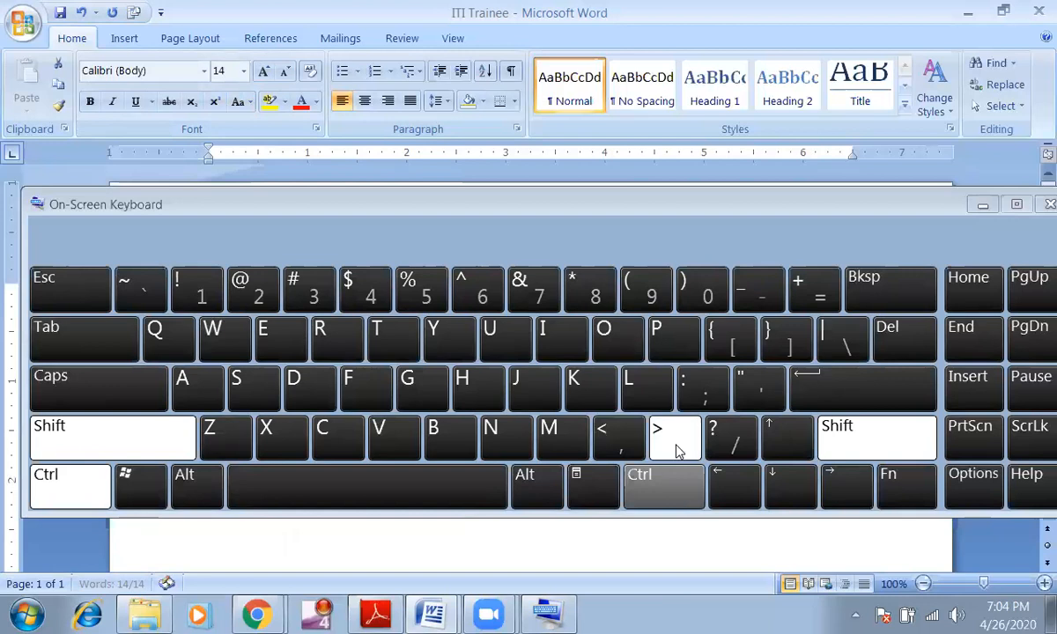
pyautogui.click(981, 208)
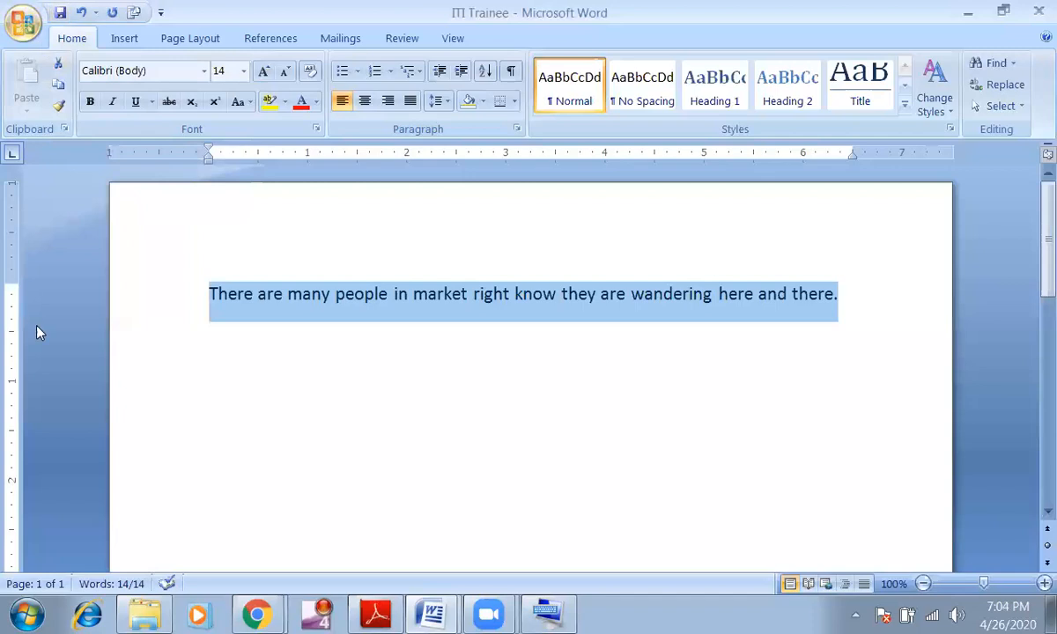
# Demonstrate selecting parts of the sentence, including the single word "market" and a longer phrase starting at "people"
pyautogui.click(365, 293)
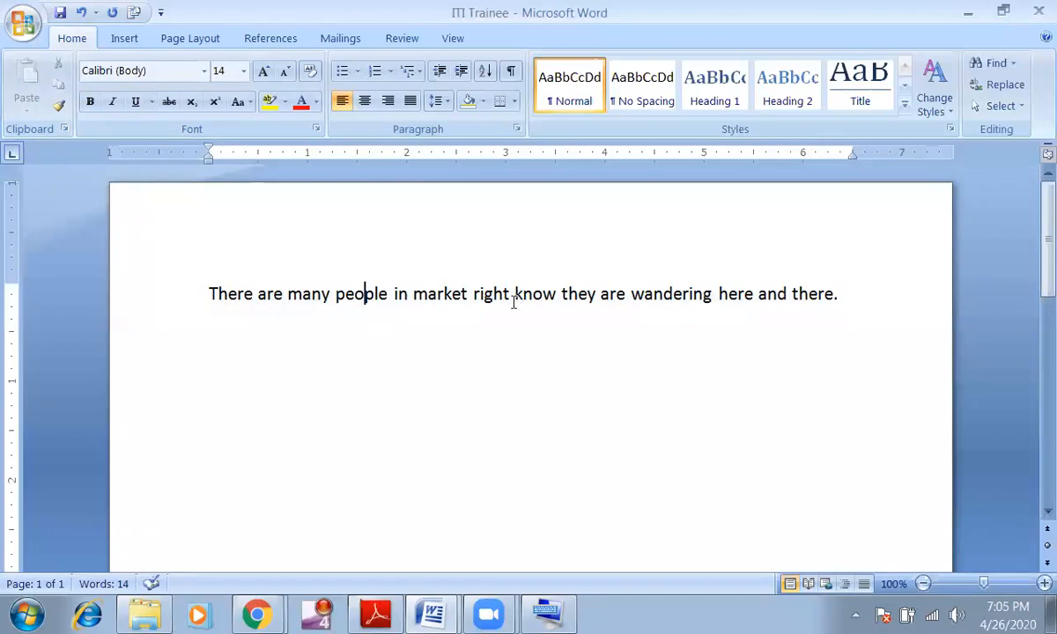
pyautogui.moveTo(414, 298); pyautogui.dragTo(467, 309)
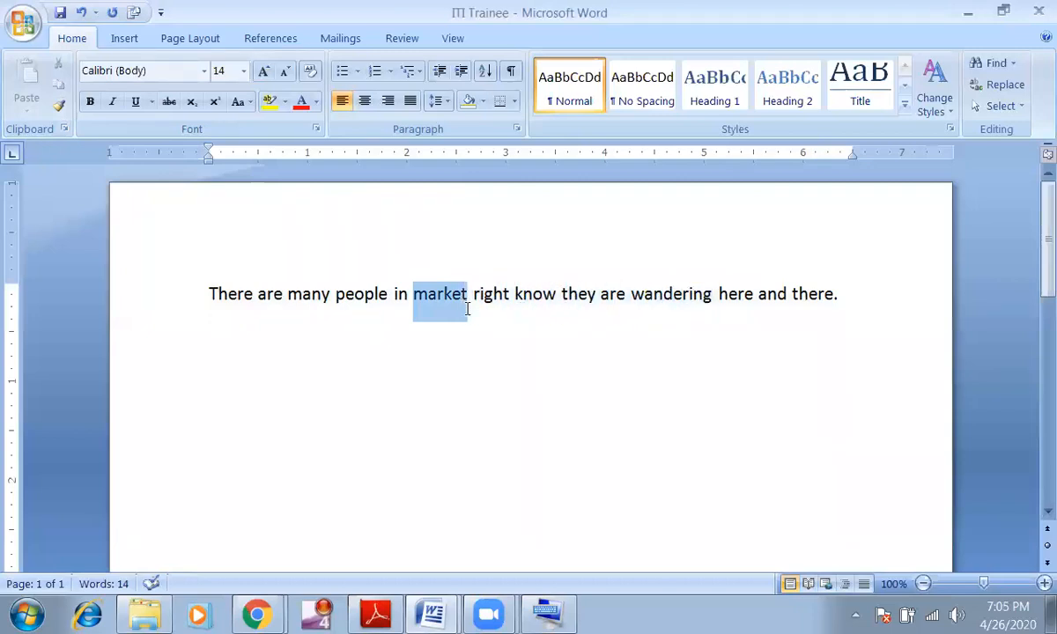
pyautogui.click(445, 386)
pyautogui.moveTo(338, 301); pyautogui.dragTo(642, 312)
pyautogui.click(563, 339)
# Copy the full sentence, paste it repeatedly until the text has 15 lines, and select the entire text
pyautogui.moveTo(208, 299)
pyautogui.mouseDown()
pyautogui.moveTo(1039, 356)
pyautogui.moveTo(990, 368)
pyautogui.mouseUp()
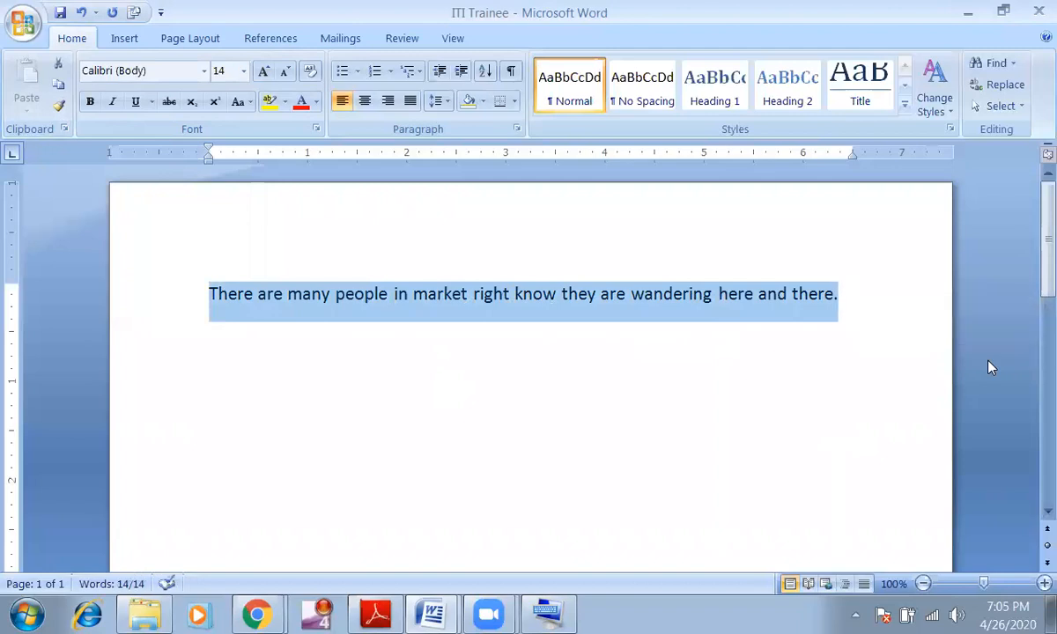
pyautogui.hotkey('ctrl', 'c')
pyautogui.hotkey('ctrl', 'v')
pyautogui.hotkey('ctrl', 'v')
pyautogui.hotkey('ctrl', 'v')
pyautogui.hotkey('ctrl', 'v')
pyautogui.hotkey('ctrl', 'v')
pyautogui.hotkey('ctrl', 'v')
pyautogui.hotkey('ctrl', 'v')
pyautogui.hotkey('ctrl', 'v')
pyautogui.hotkey('ctrl', 'v')
pyautogui.hotkey('ctrl', 'v')
pyautogui.hotkey('ctrl', 'v')
pyautogui.hotkey('ctrl', 'v')
pyautogui.hotkey('ctrl', 'v')
pyautogui.hotkey('ctrl', 'v')
pyautogui.hotkey('ctrl', 'v')
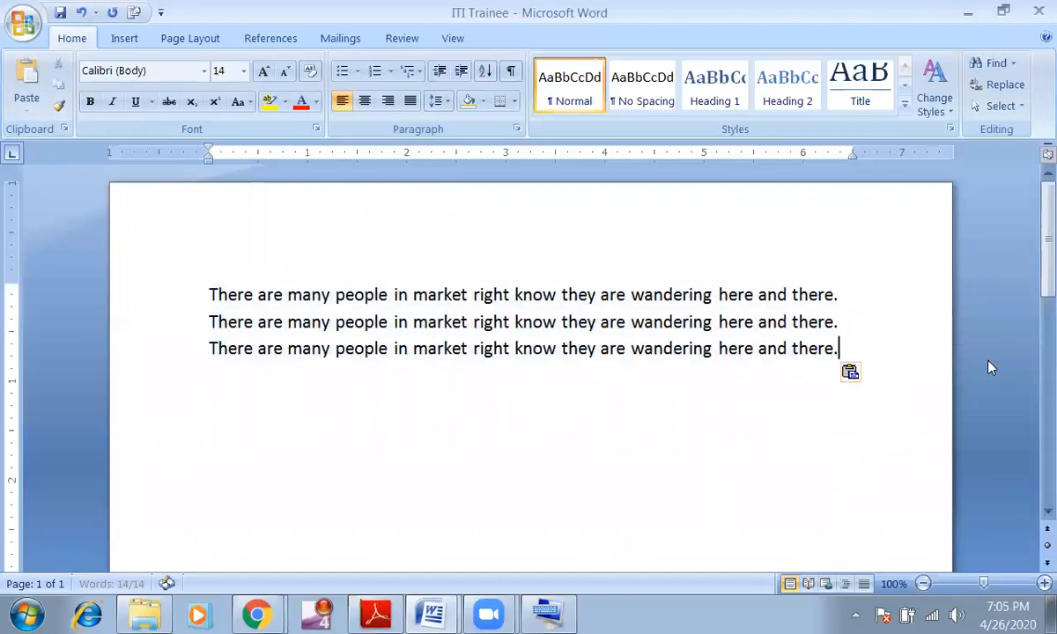
pyautogui.hotkey('ctrl', 'a')
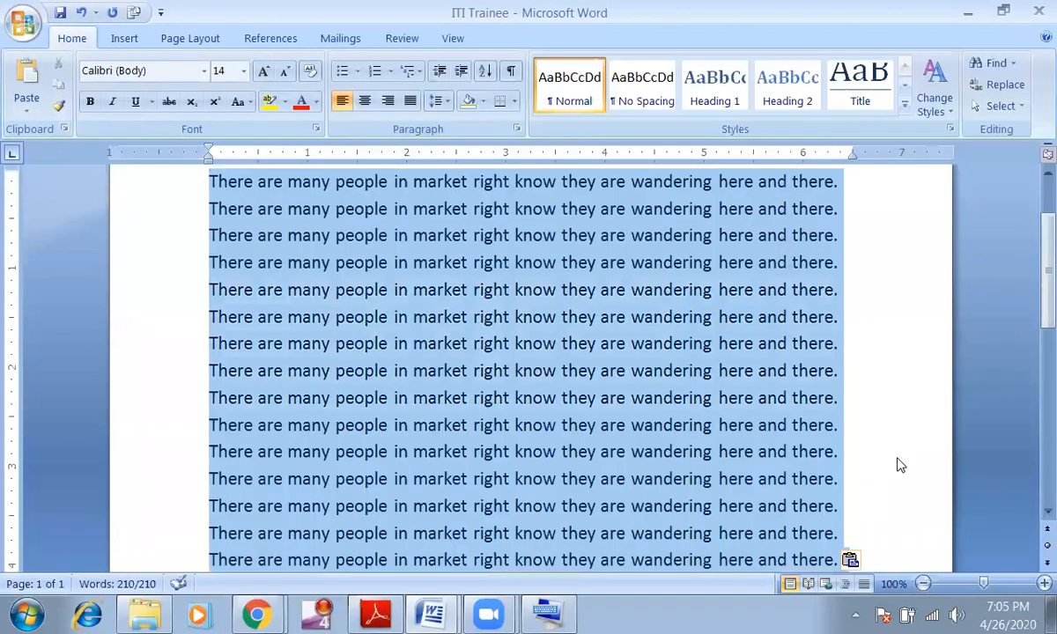
# Enlarge the selected text to font size 16, justify it, and clear the selection
pyautogui.hotkey('ctrl', 'shift', '.')
pyautogui.hotkey('ctrl', 'shift', '.')
pyautogui.hotkey('ctrl', 'shift', ',')
pyautogui.hotkey('ctrl', 'j')
pyautogui.scroll(3, 505, 445)
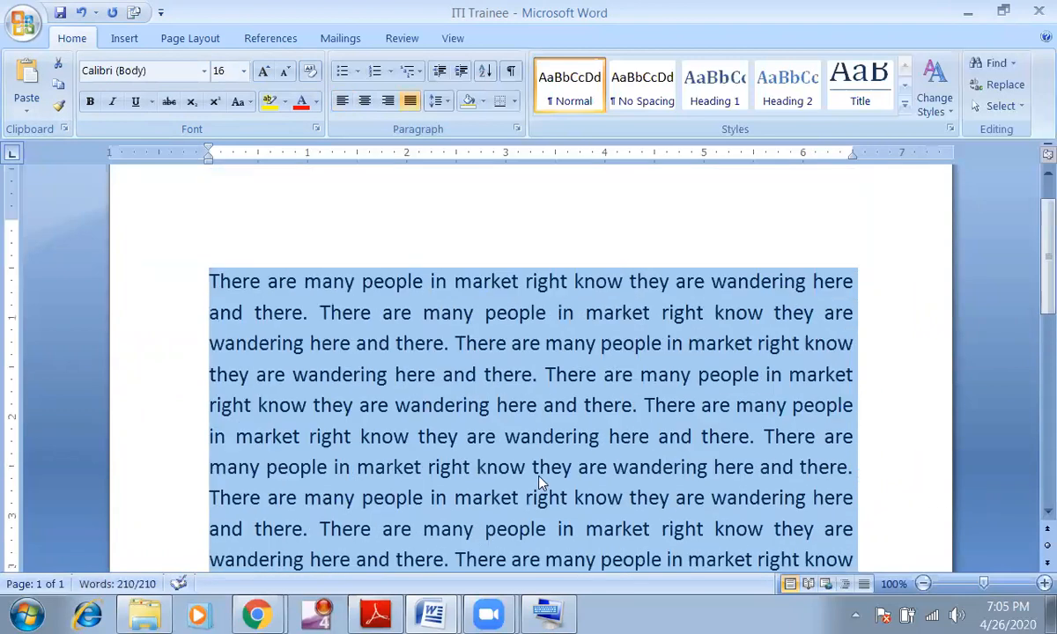
pyautogui.click(467, 452)
pyautogui.scroll(-1, 444, 259)
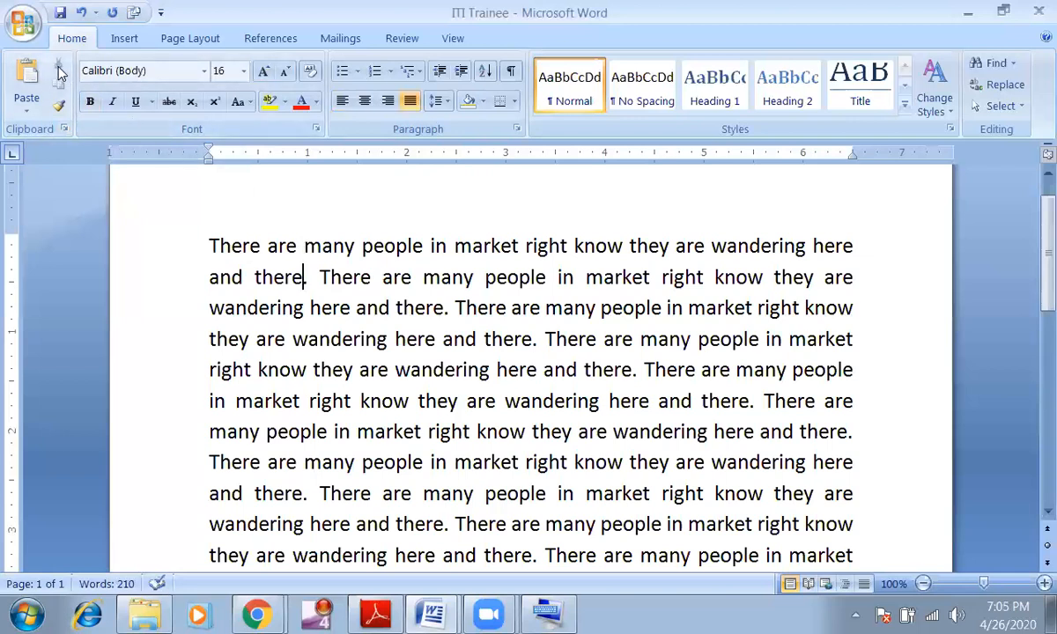
# Demonstrate selecting the single word "many" in the first line and a longer multi-line passage starting from it
pyautogui.moveTo(304, 246); pyautogui.dragTo(353, 246)
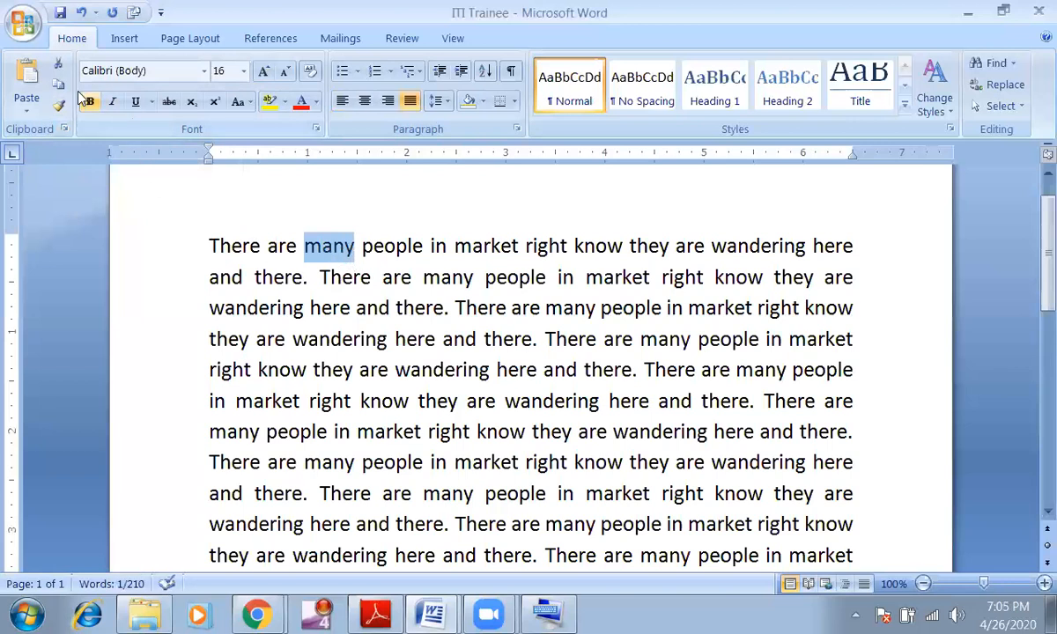
pyautogui.click(357, 308)
pyautogui.moveTo(304, 250); pyautogui.dragTo(471, 370)
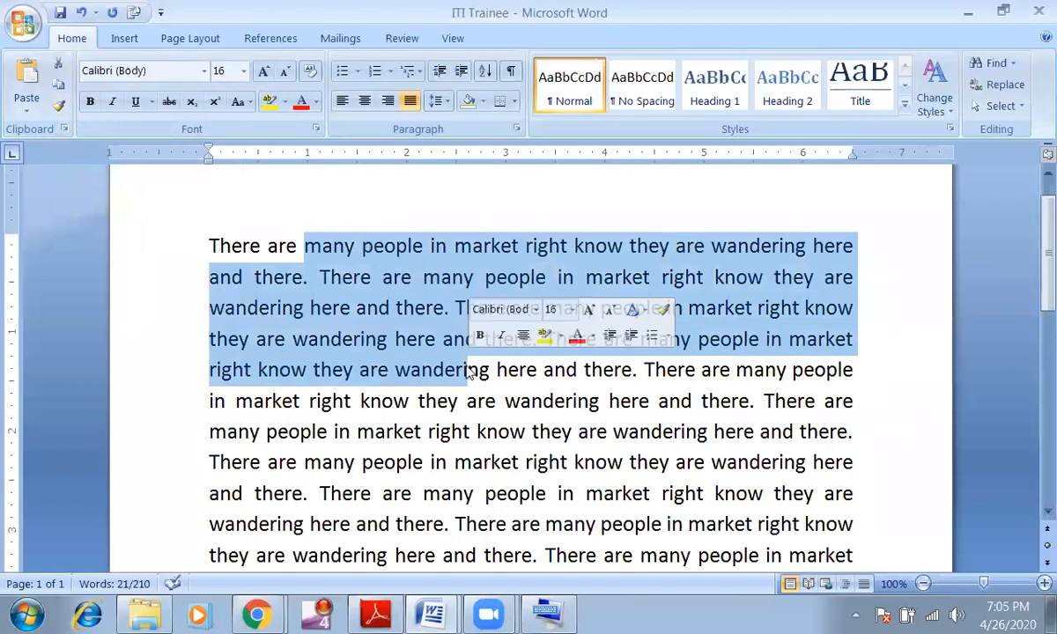
pyautogui.click(409, 401)
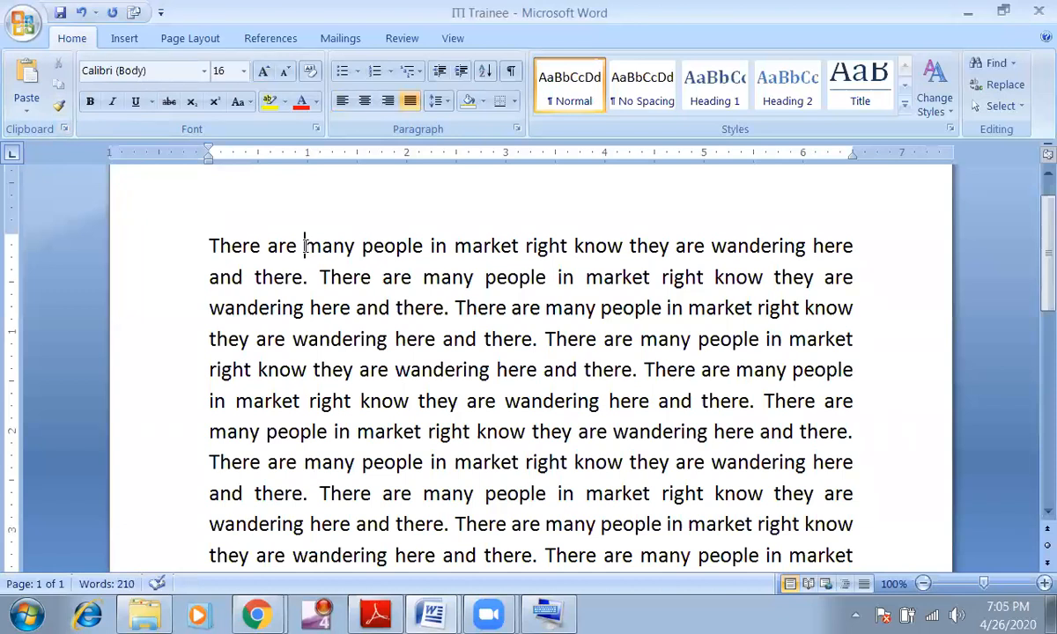
# Cut the passage from "many people" in the first line through "they are" in the sixth line, and undo the cut
pyautogui.moveTo(305, 245); pyautogui.dragTo(482, 401)
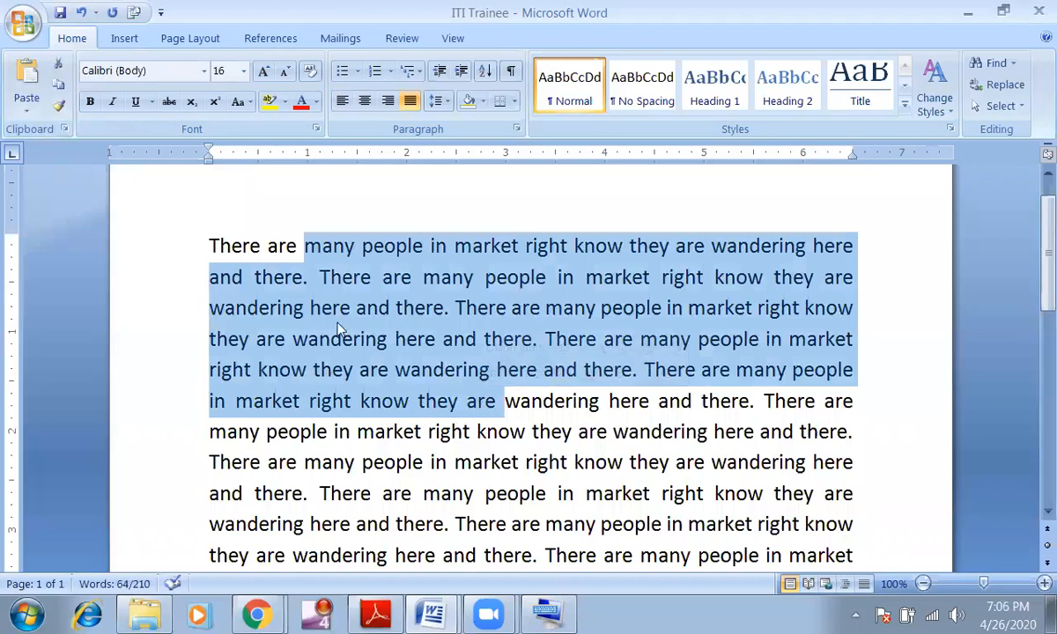
pyautogui.click(58, 67)
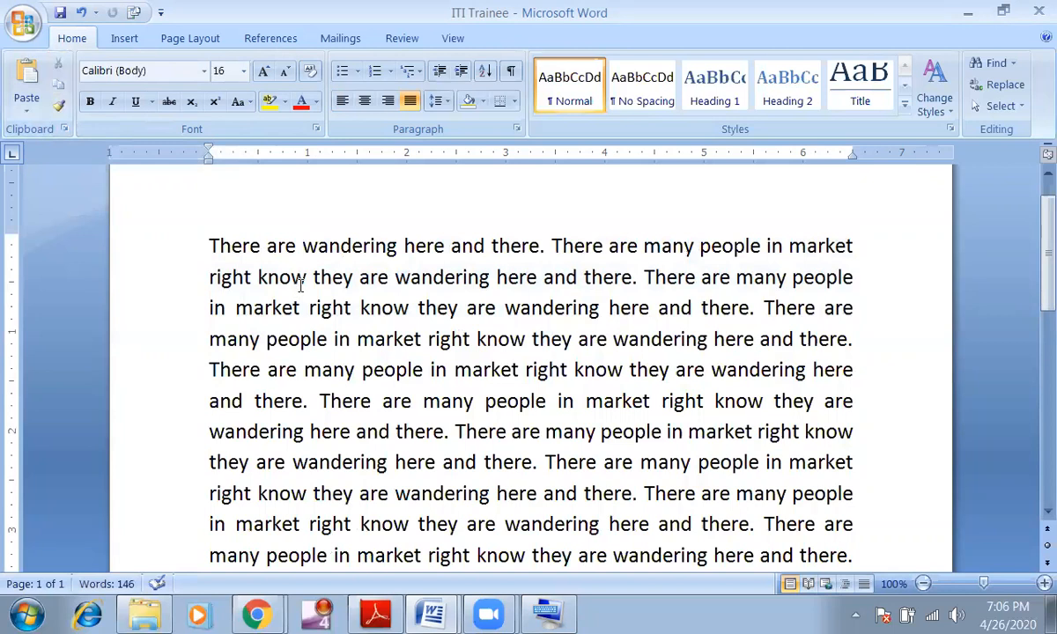
pyautogui.hotkey('ctrl', 'z')
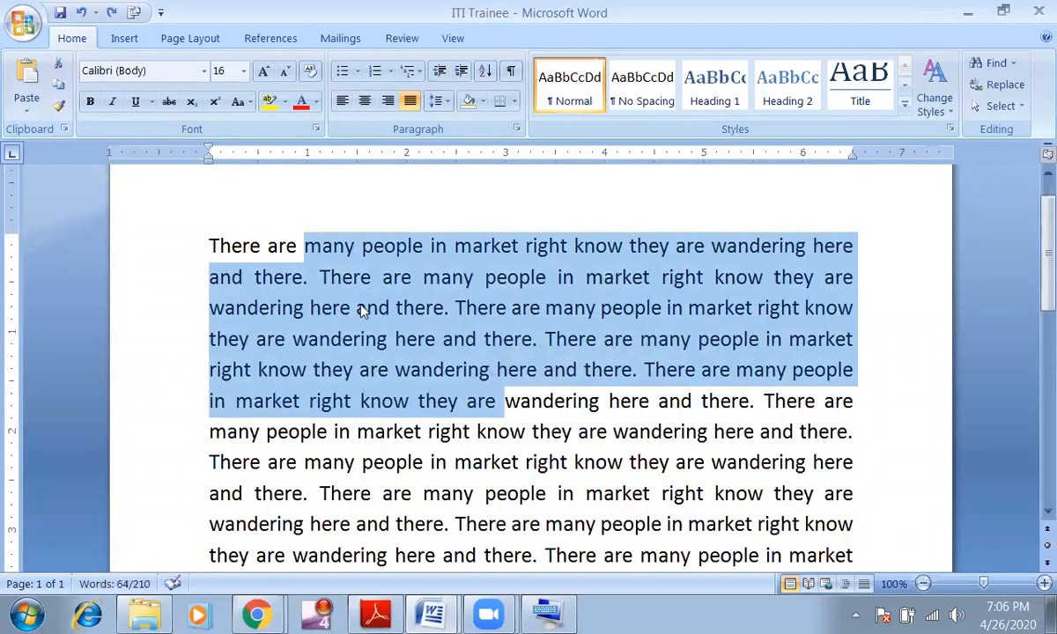
pyautogui.click(331, 278)
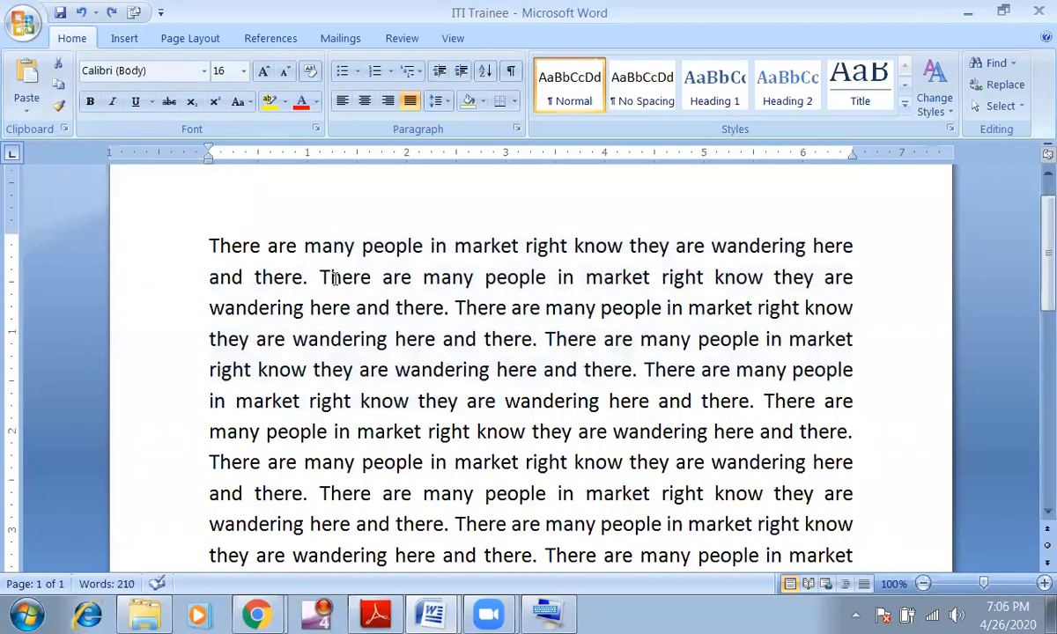
# Add a new line after the text and remove the closing words "here and there." from the last sentence
pyautogui.scroll(-5, 347, 311)
pyautogui.click(533, 289)
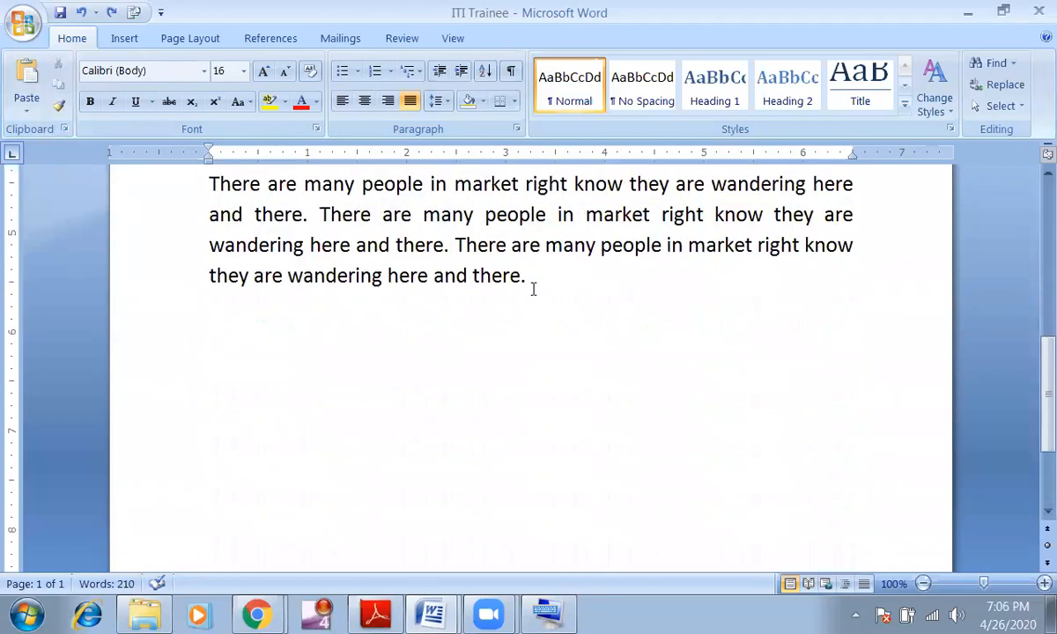
pyautogui.press('Return')
pyautogui.moveTo(388, 276); pyautogui.dragTo(519, 315)
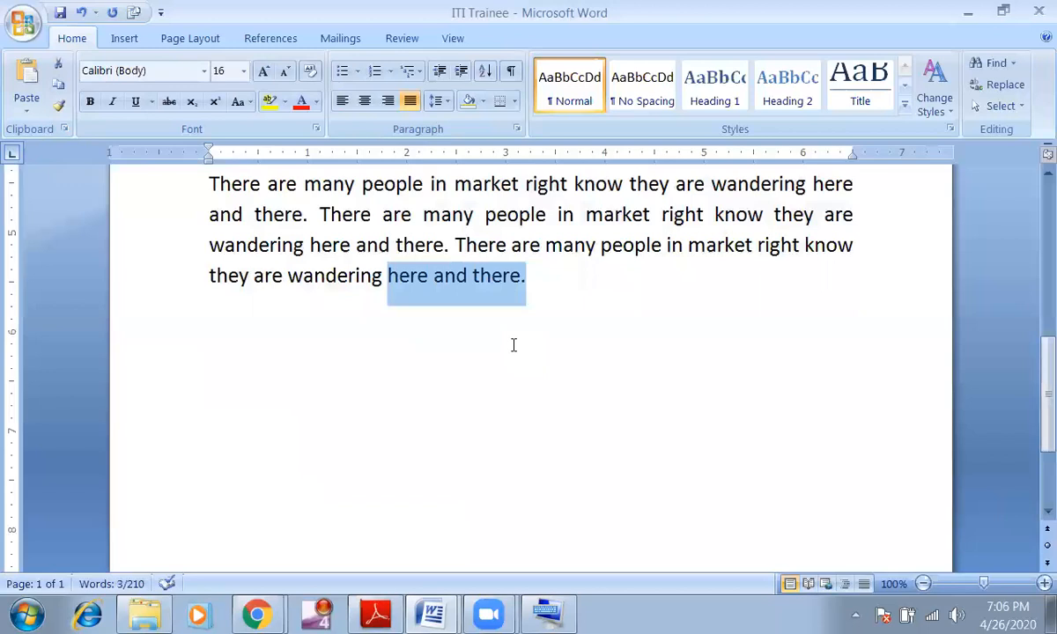
pyautogui.press('Delete')
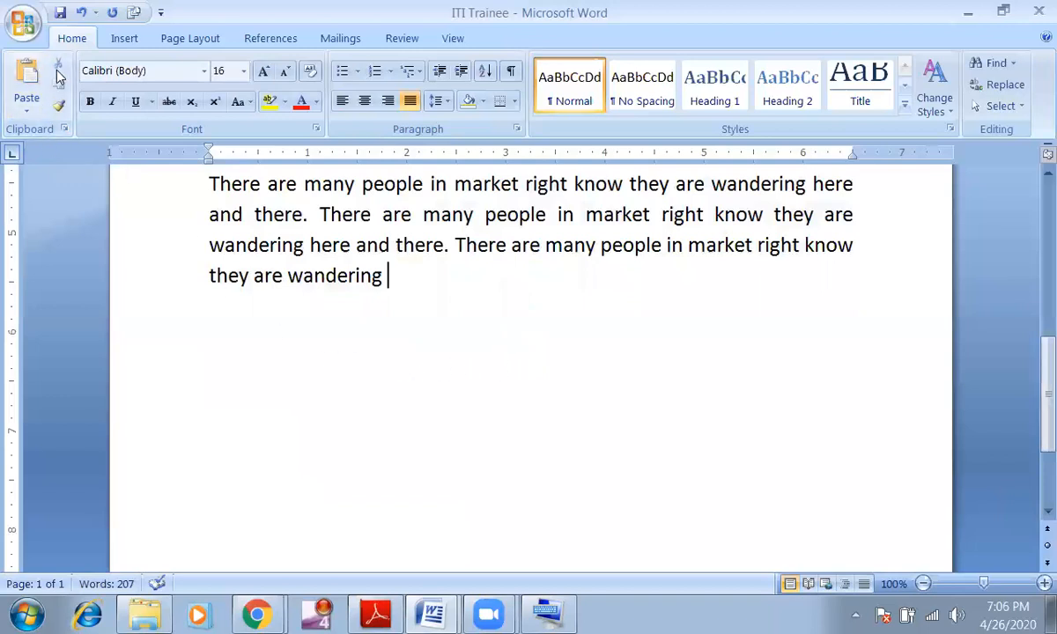
# Cut "There are many" from the start of the last sentence and paste it a few lines below the paragraph
pyautogui.moveTo(456, 247); pyautogui.dragTo(550, 240)
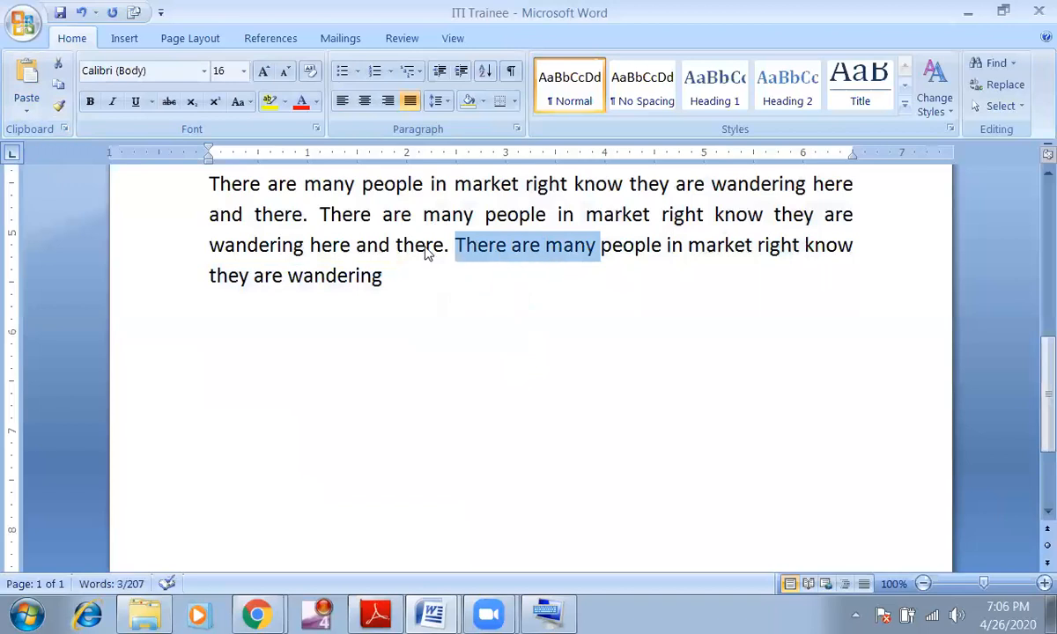
pyautogui.click(59, 66)
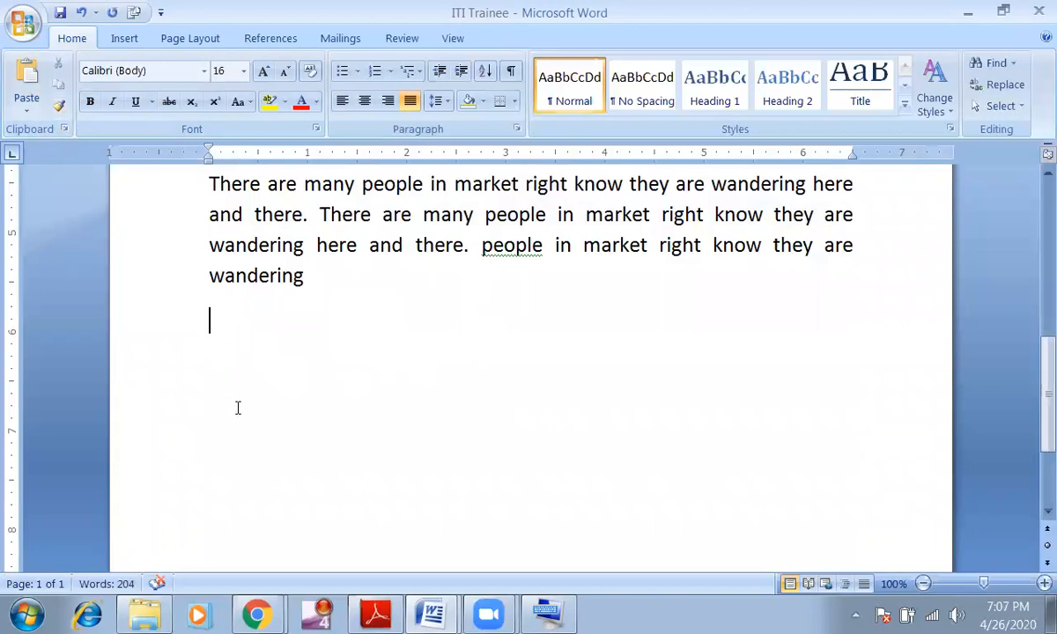
pyautogui.scroll(-4, 245, 415)
pyautogui.doubleClick(211, 267)
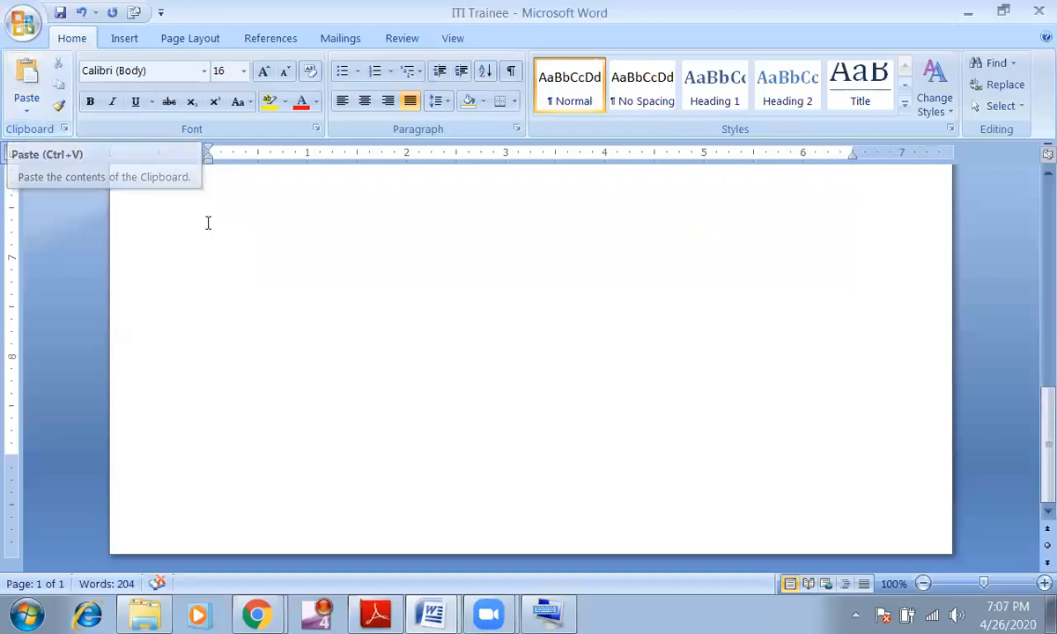
pyautogui.rightClick(211, 280)
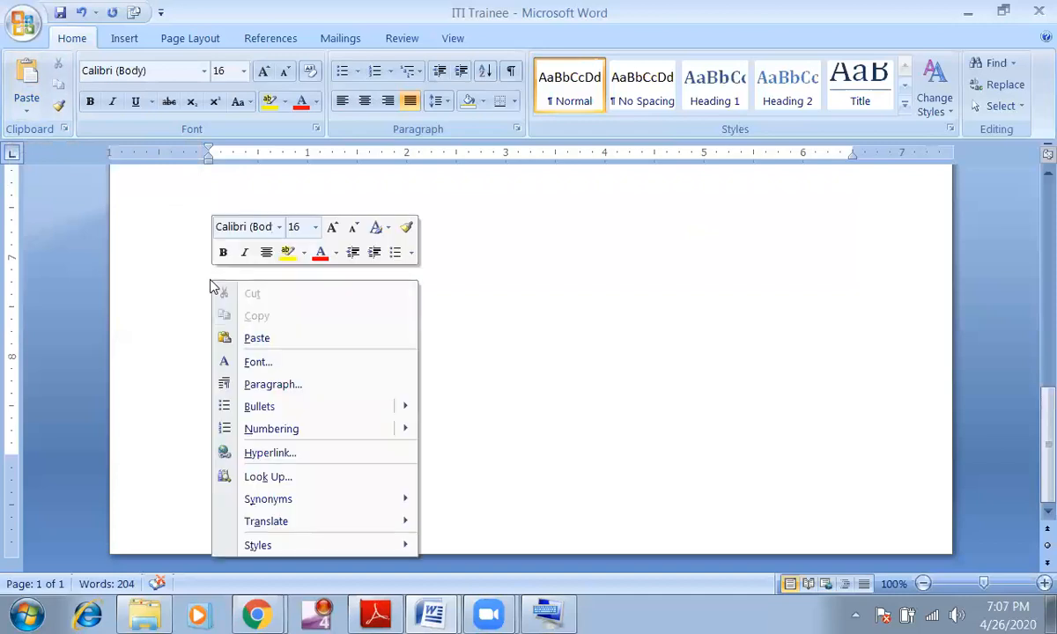
pyautogui.click(445, 280)
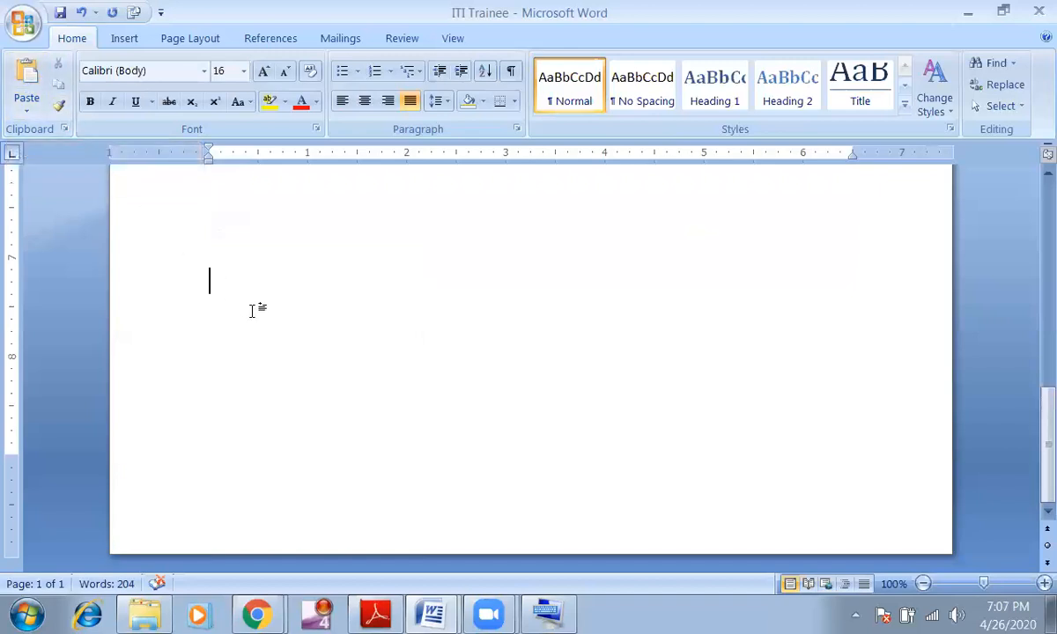
pyautogui.hotkey('ctrl', 'v')
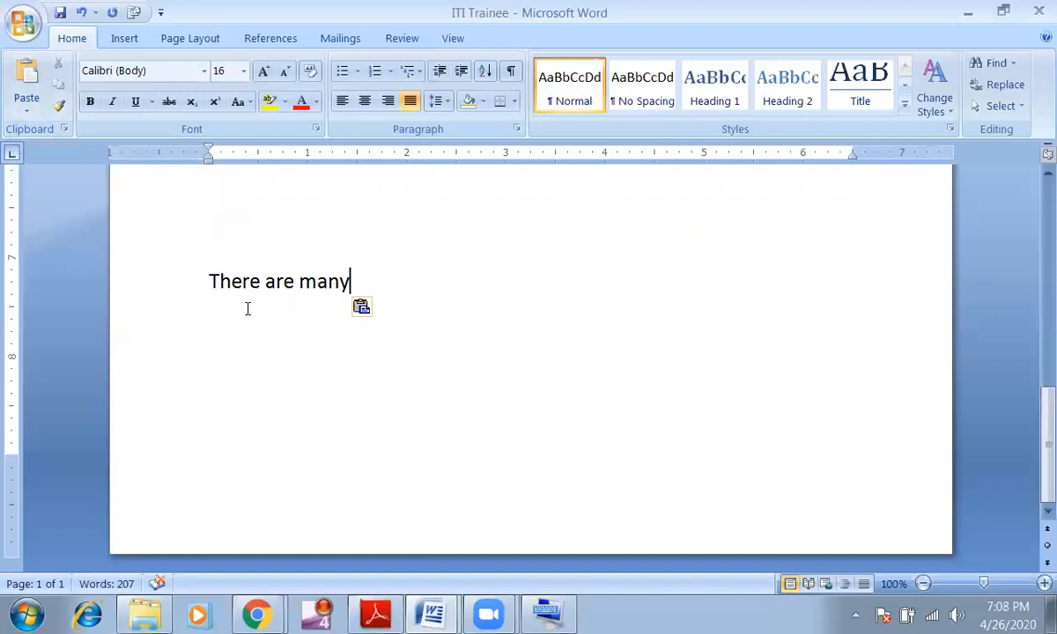
# Cut the paragraph's last word "wandering", paste it on the line under "There are many", and start a new line
pyautogui.scroll(4, 264, 370)
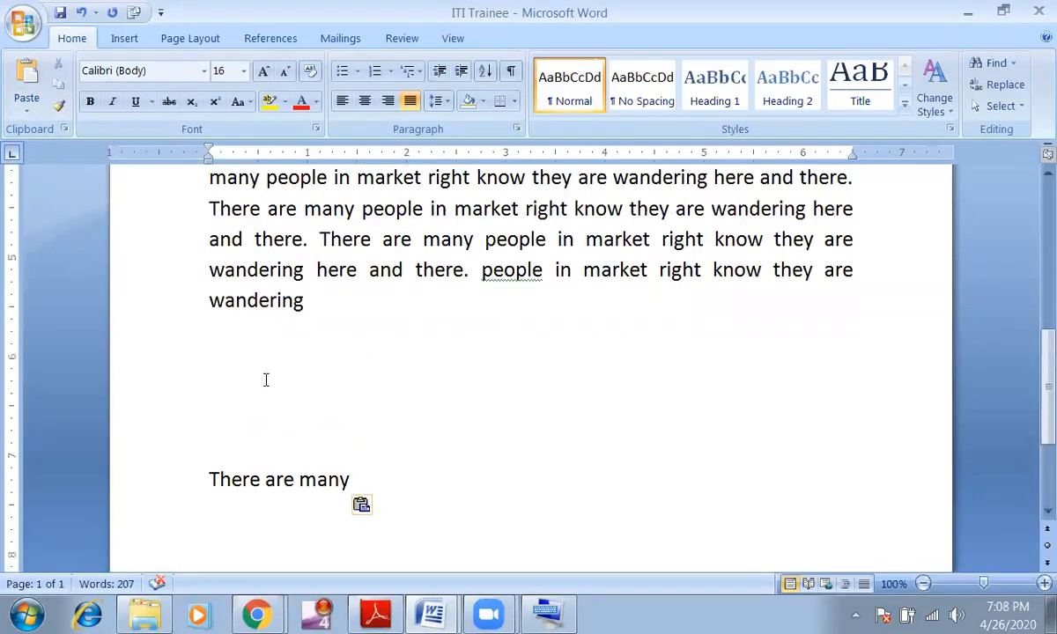
pyautogui.doubleClick(251, 302)
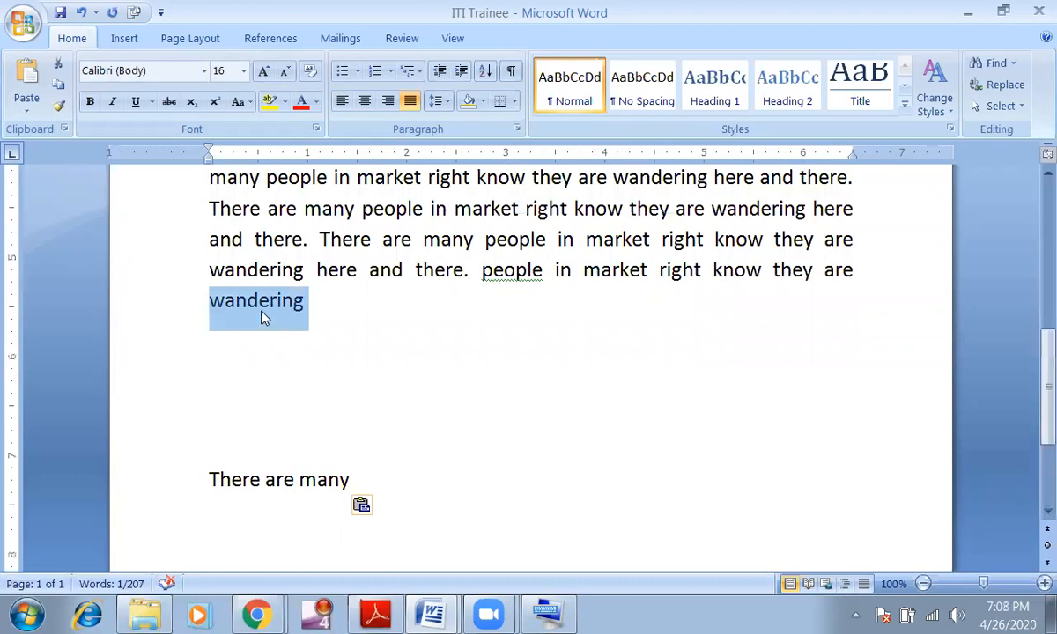
pyautogui.click(59, 64)
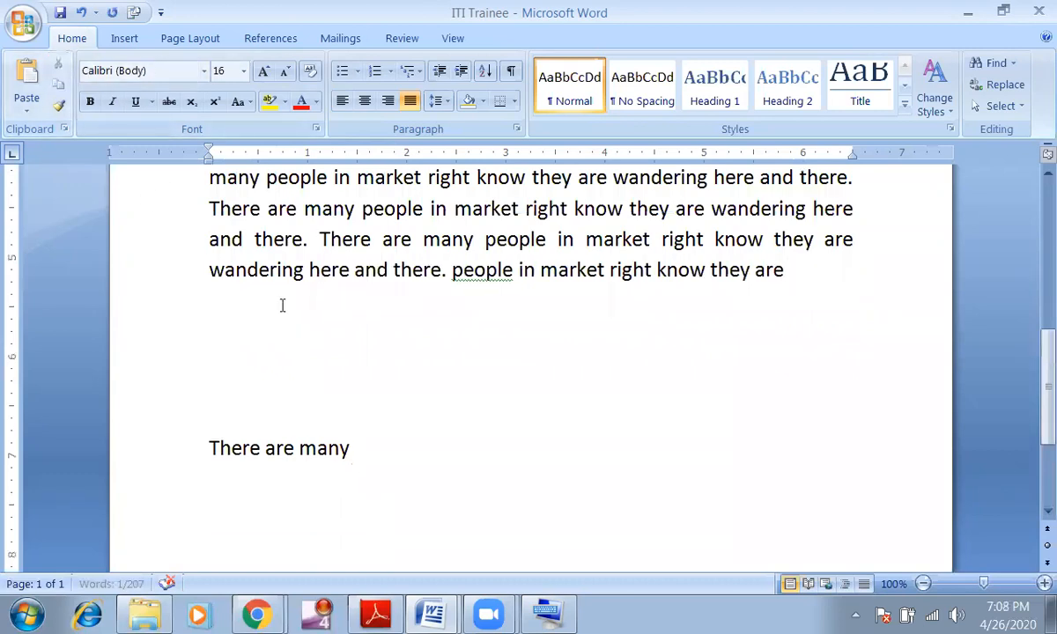
pyautogui.scroll(-3, 310, 357)
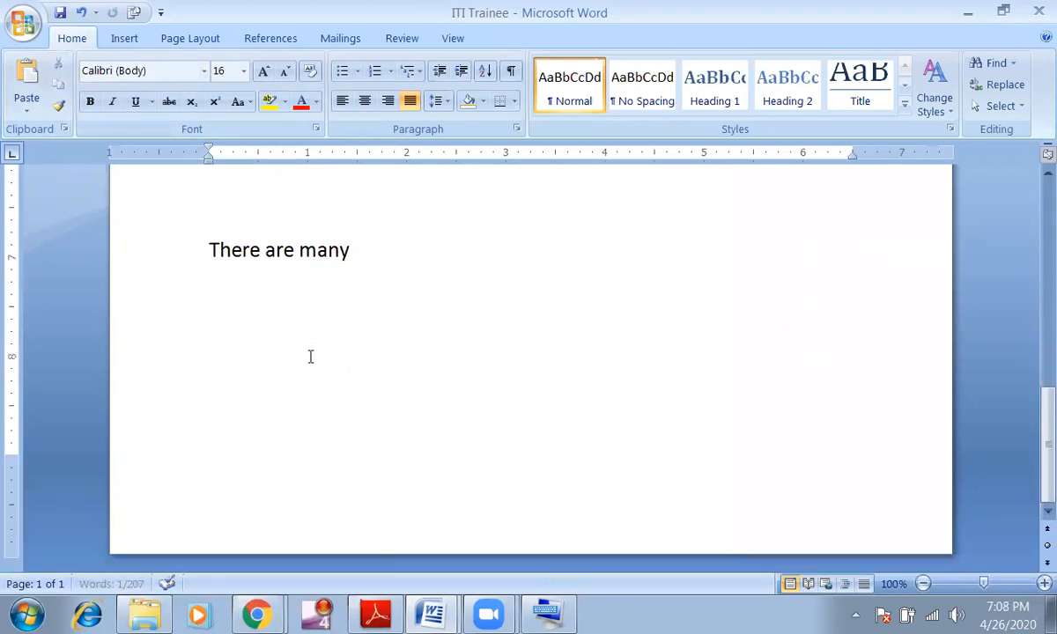
pyautogui.click(25, 81)
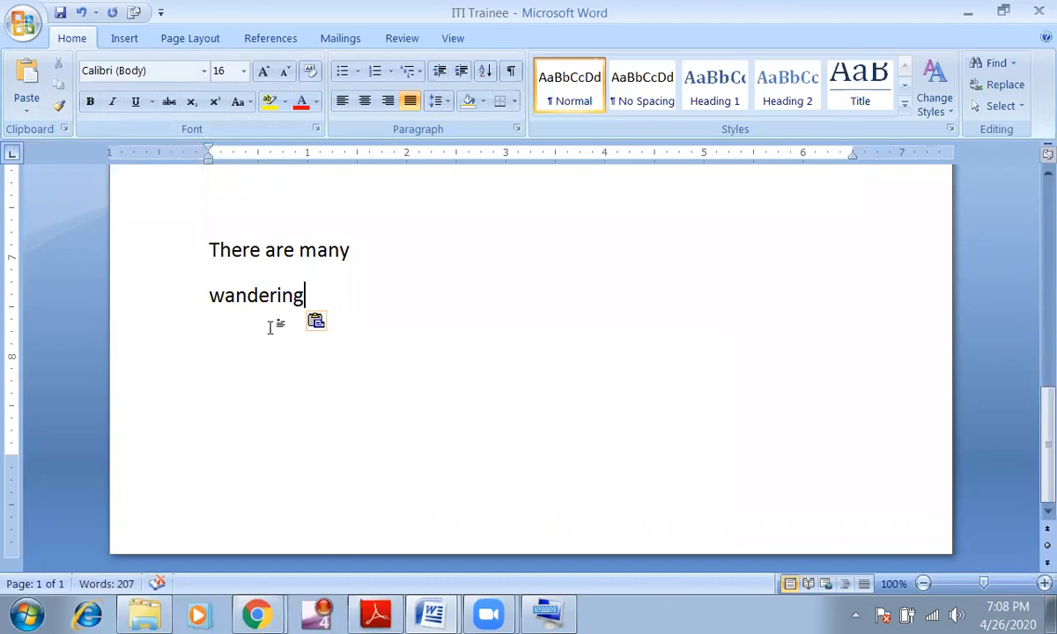
pyautogui.press('Return')
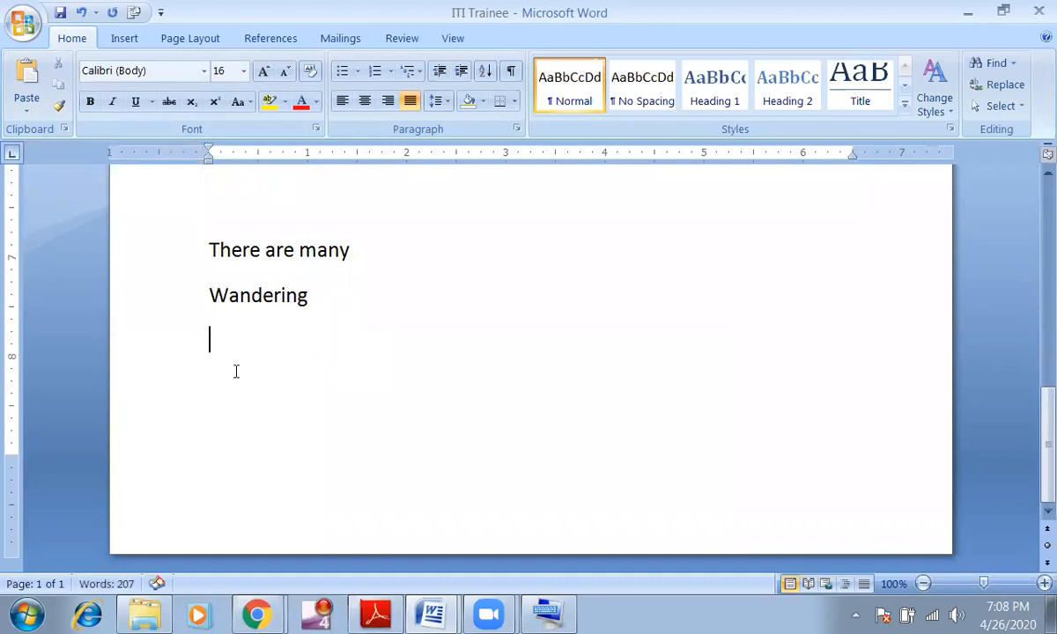
# Look over the available paste options and the Copy command's description
pyautogui.click(20, 112)
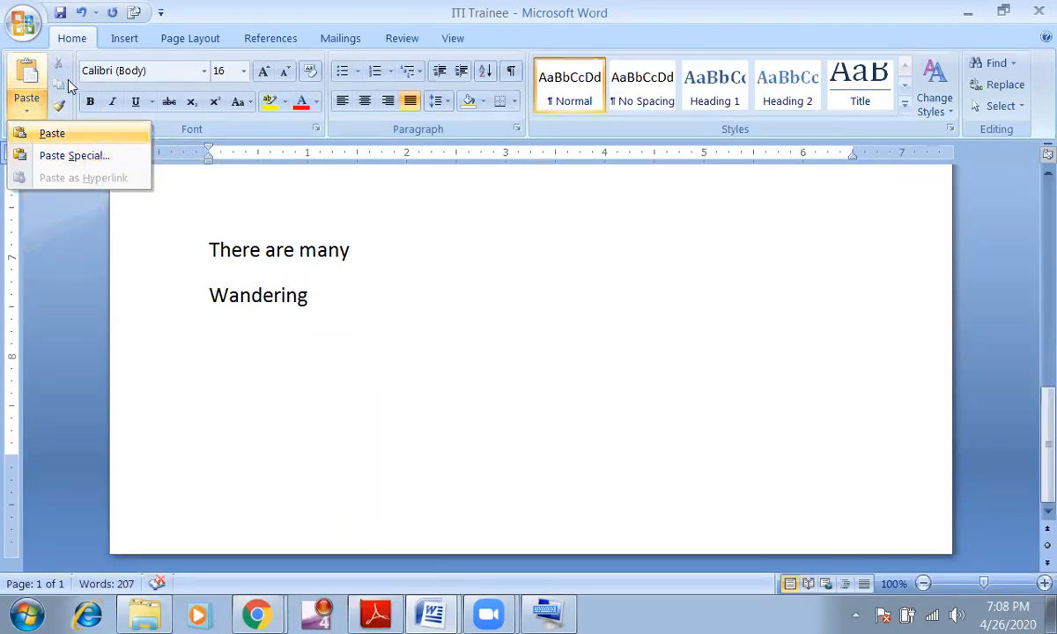
pyautogui.click(397, 271)
pyautogui.scroll(2, 264, 263)
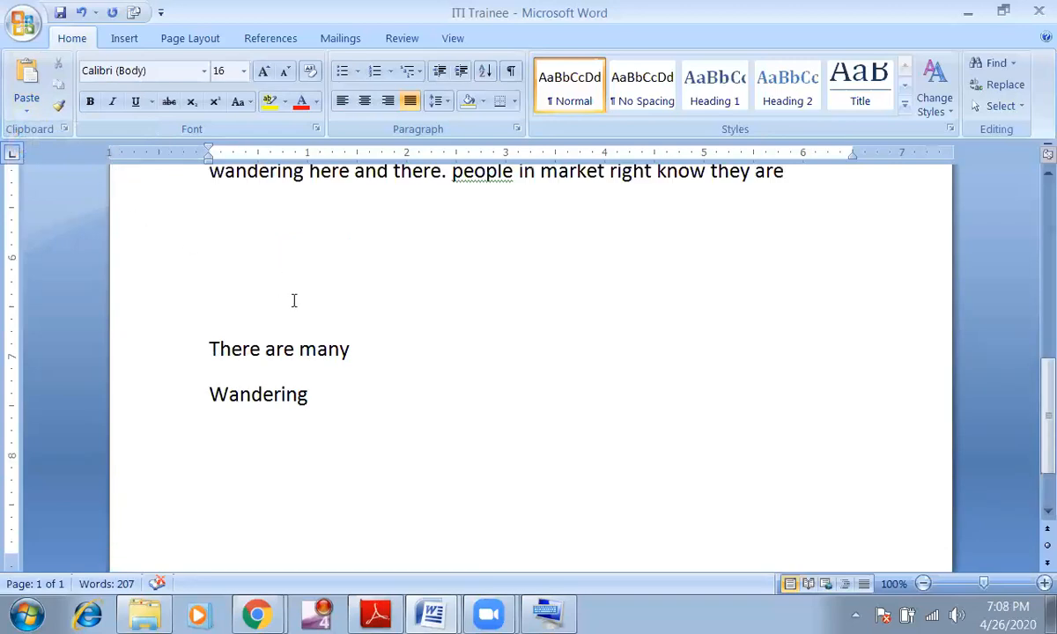
pyautogui.scroll(1, 295, 301)
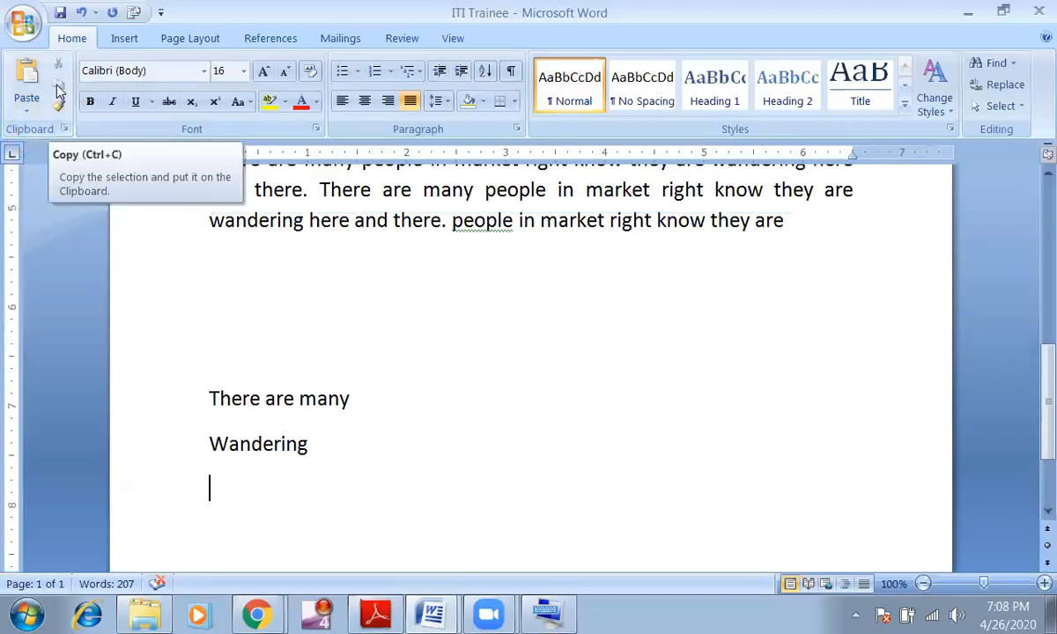
# Copy two full sentences from the middle of the paragraph and paste them on the line below "Wandering"
pyautogui.scroll(5, 389, 312)
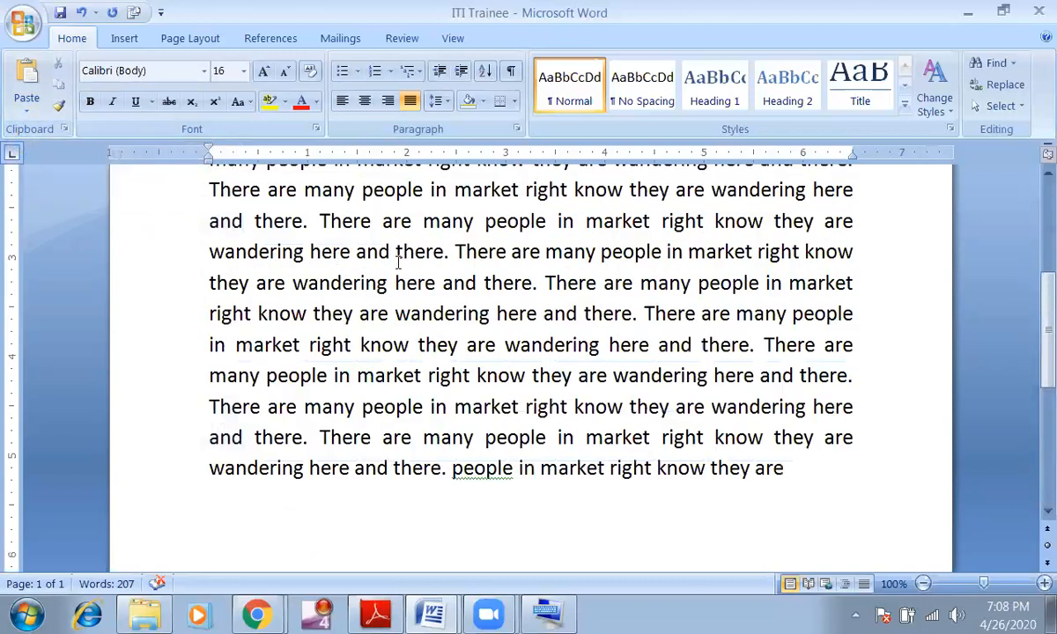
pyautogui.moveTo(320, 220); pyautogui.dragTo(536, 291)
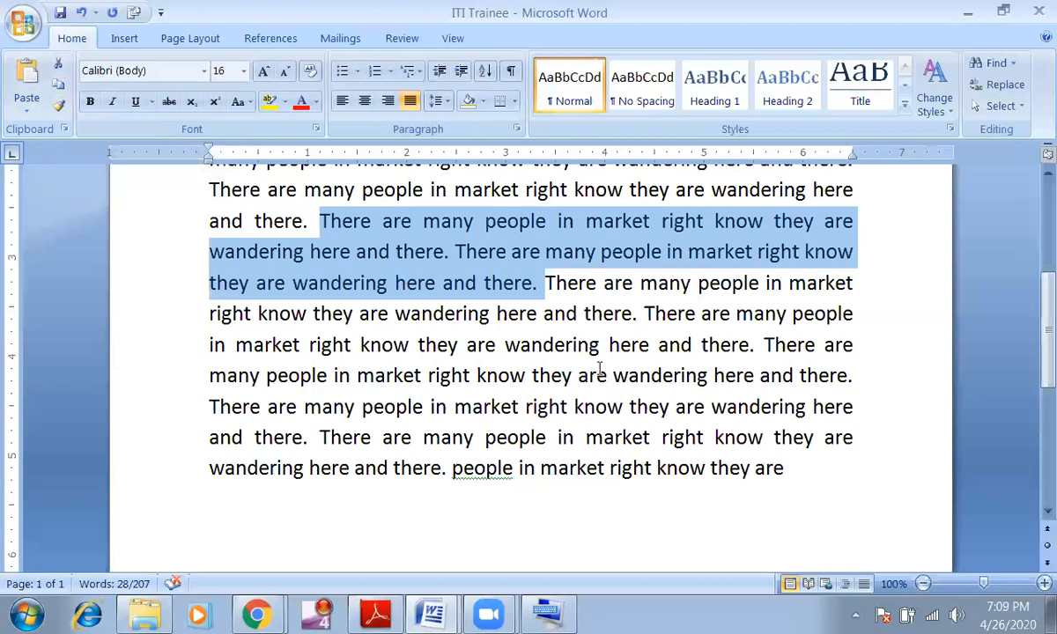
pyautogui.scroll(-3, 586, 369)
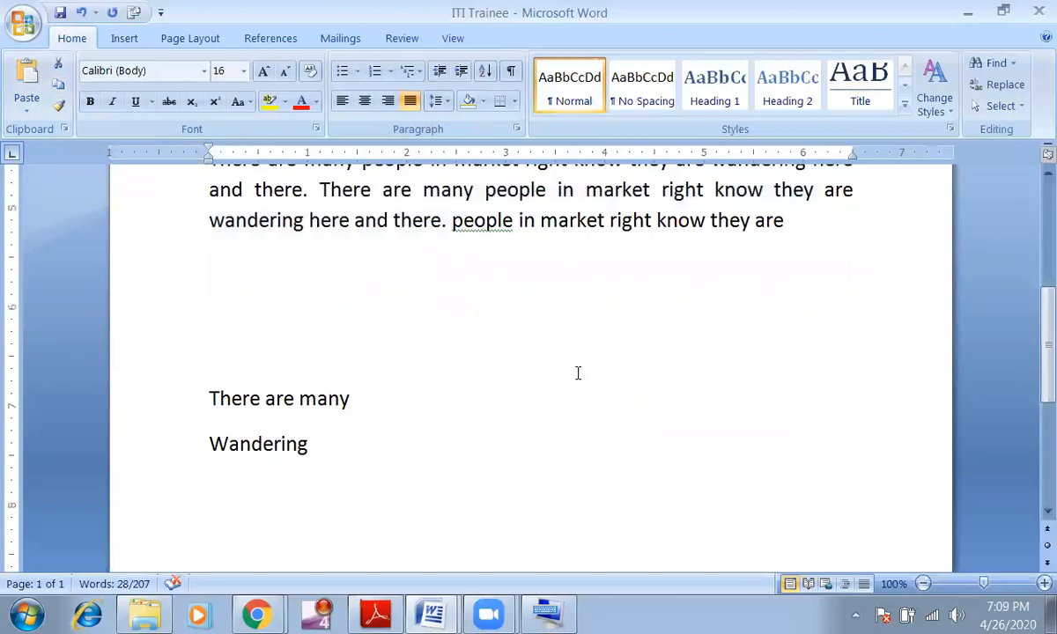
pyautogui.click(59, 88)
pyautogui.click(345, 448)
pyautogui.scroll(-3, 313, 499)
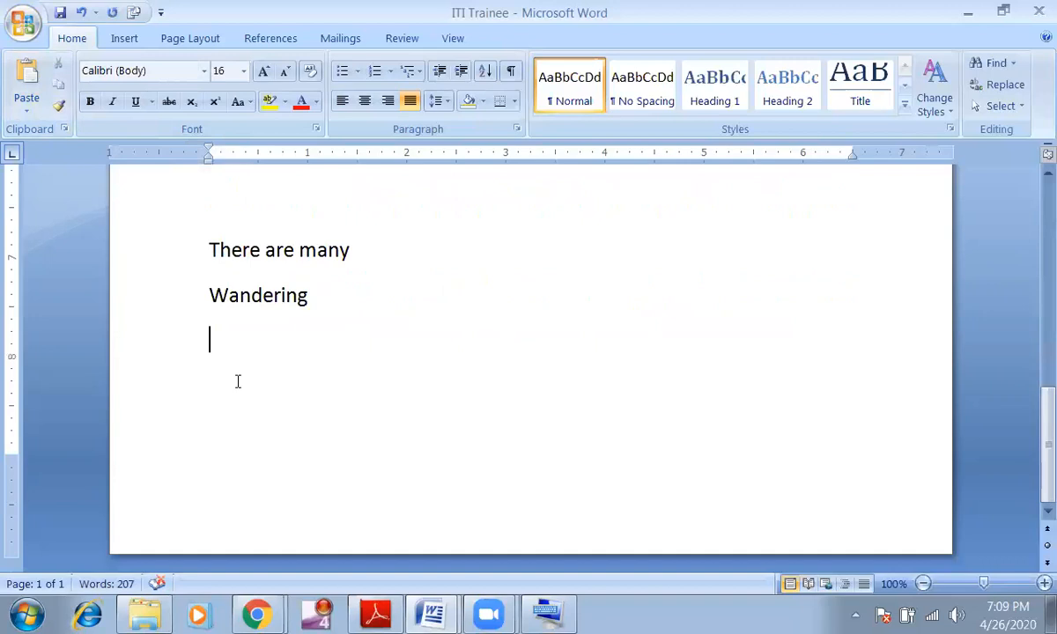
pyautogui.hotkey('ctrl', 'v')
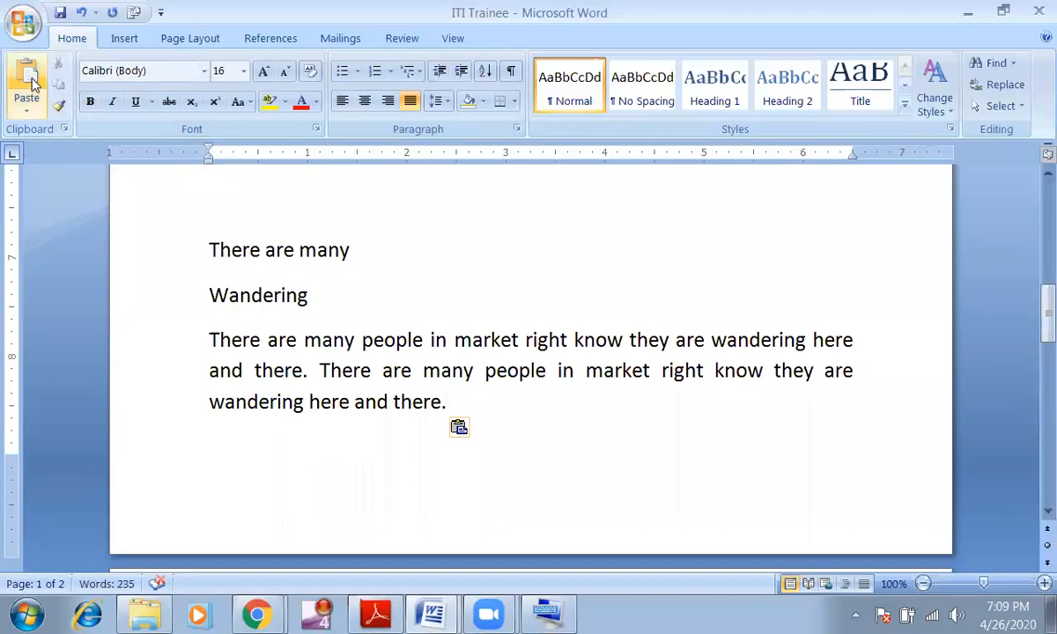
# Show the paste variants, including Paste Special, without applying one, and view the end of the document
pyautogui.click(28, 108)
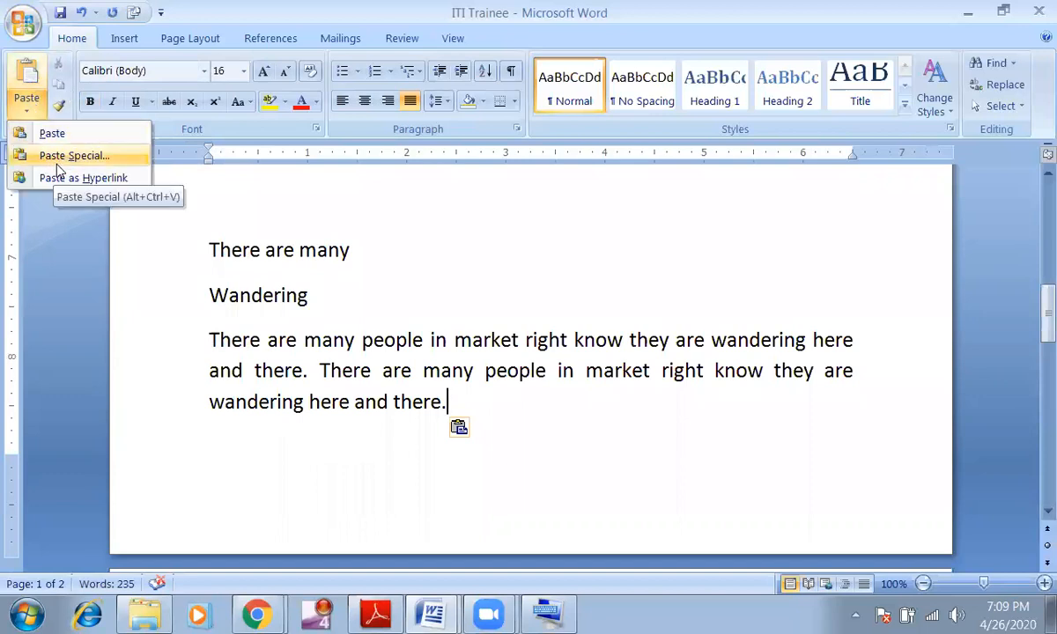
pyautogui.click(584, 401)
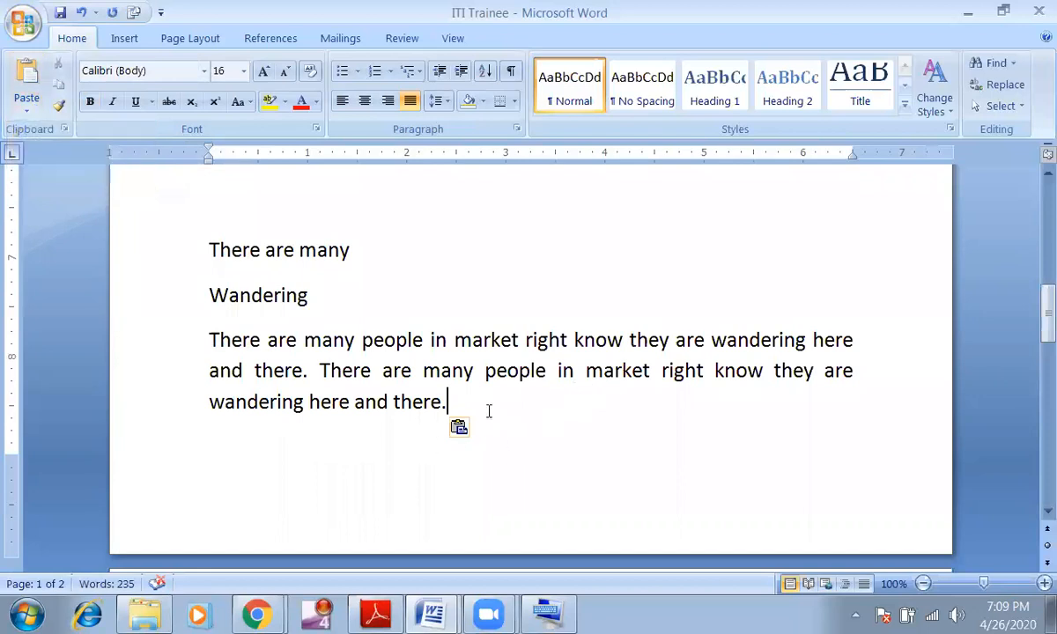
pyautogui.scroll(-3, 488, 412)
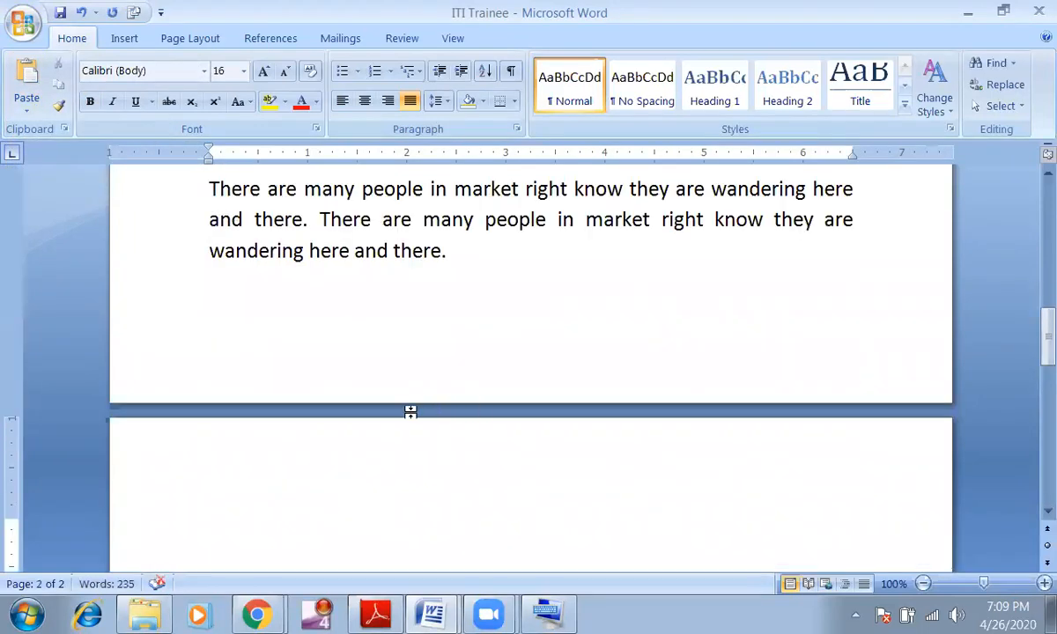
# Use Paste Special to insert the copied sentences on the blank second page as a Picture (Enhanced Metafile)
pyautogui.scroll(-5, 408, 413)
pyautogui.scroll(1, 404, 414)
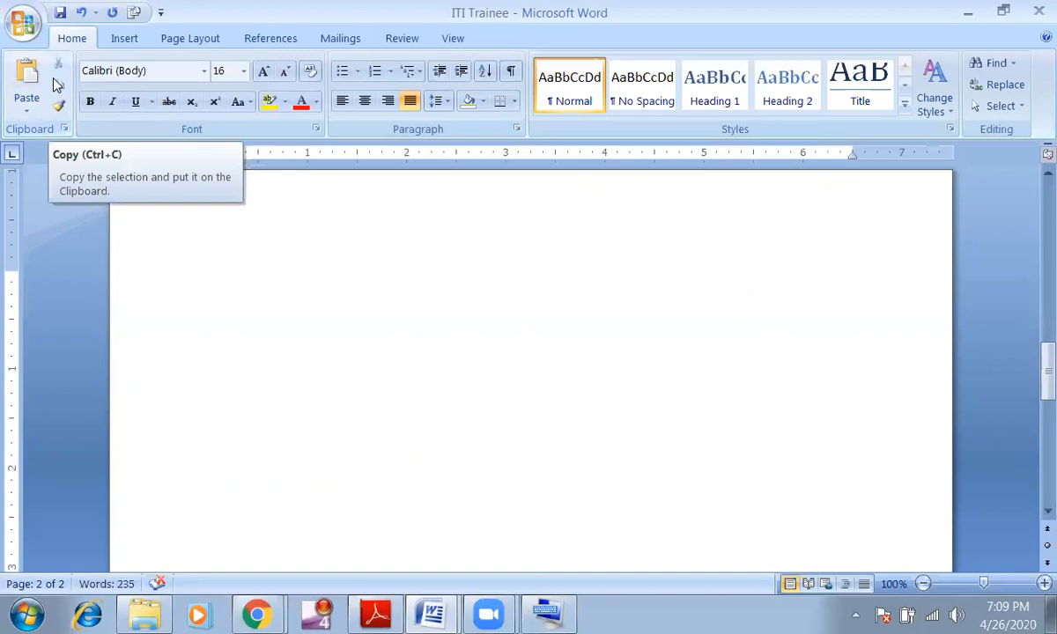
pyautogui.click(26, 107)
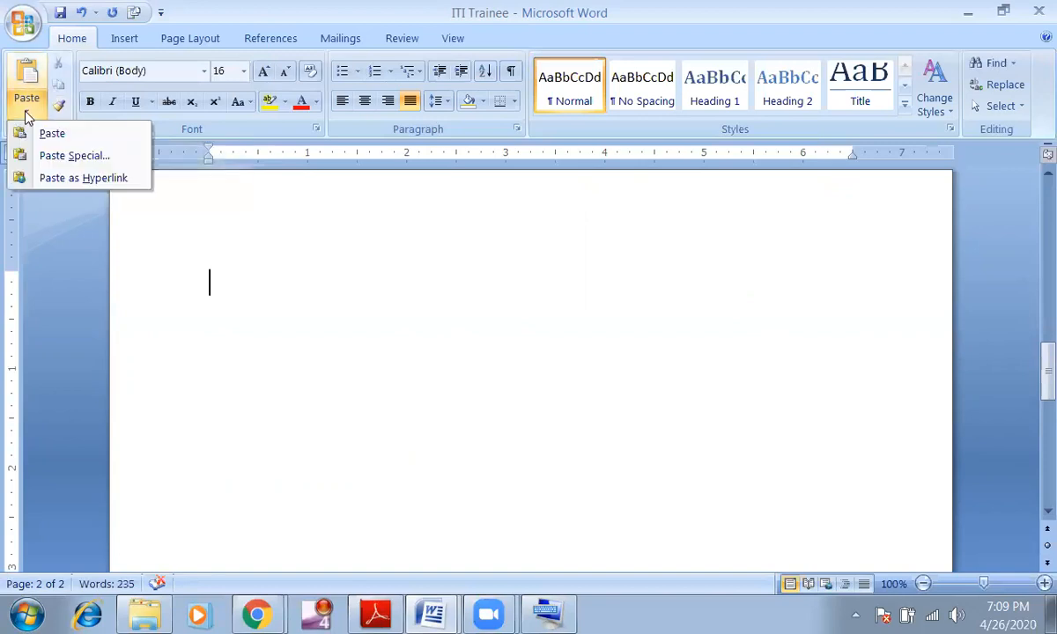
pyautogui.click(44, 155)
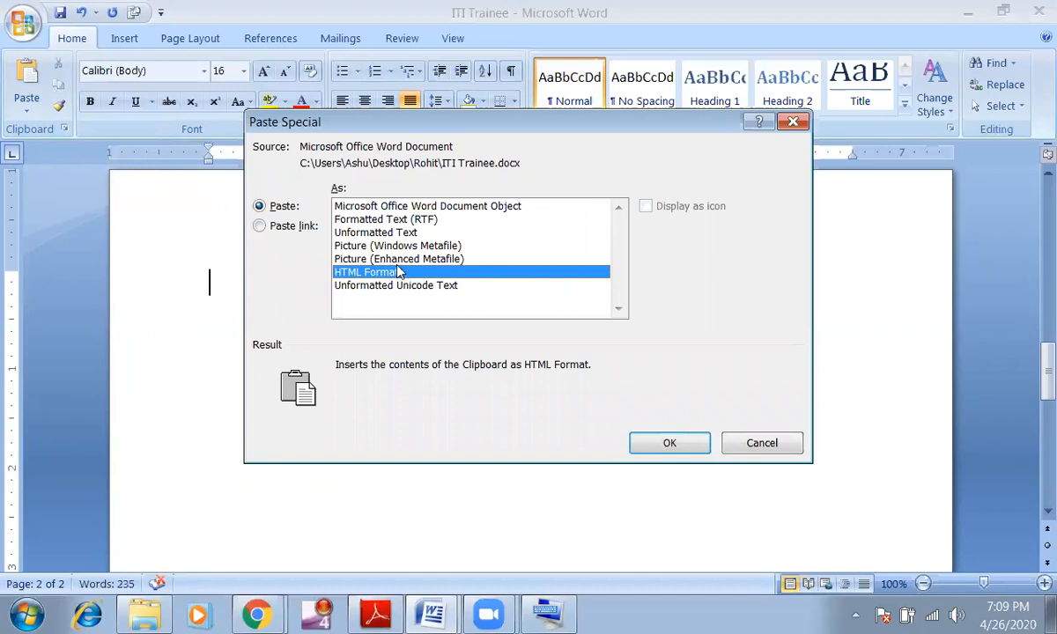
pyautogui.click(346, 218)
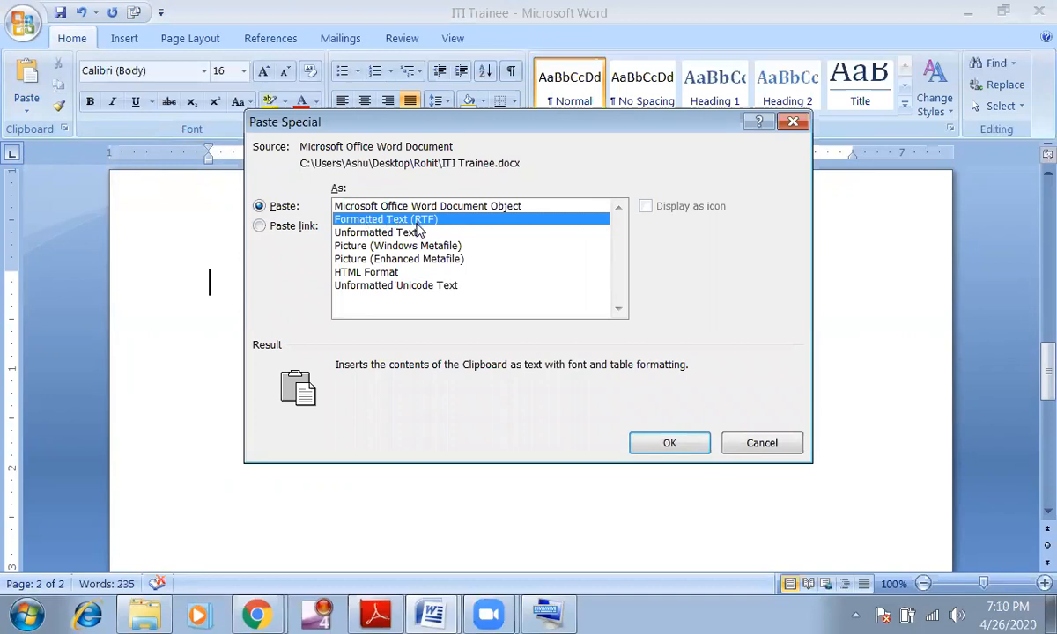
pyautogui.click(413, 211)
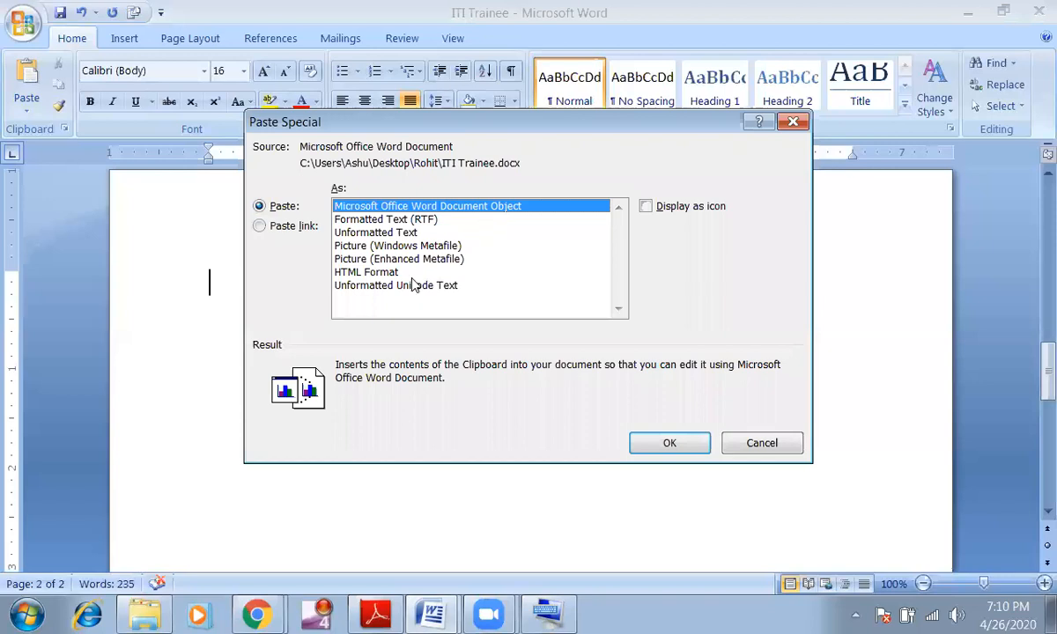
pyautogui.click(357, 246)
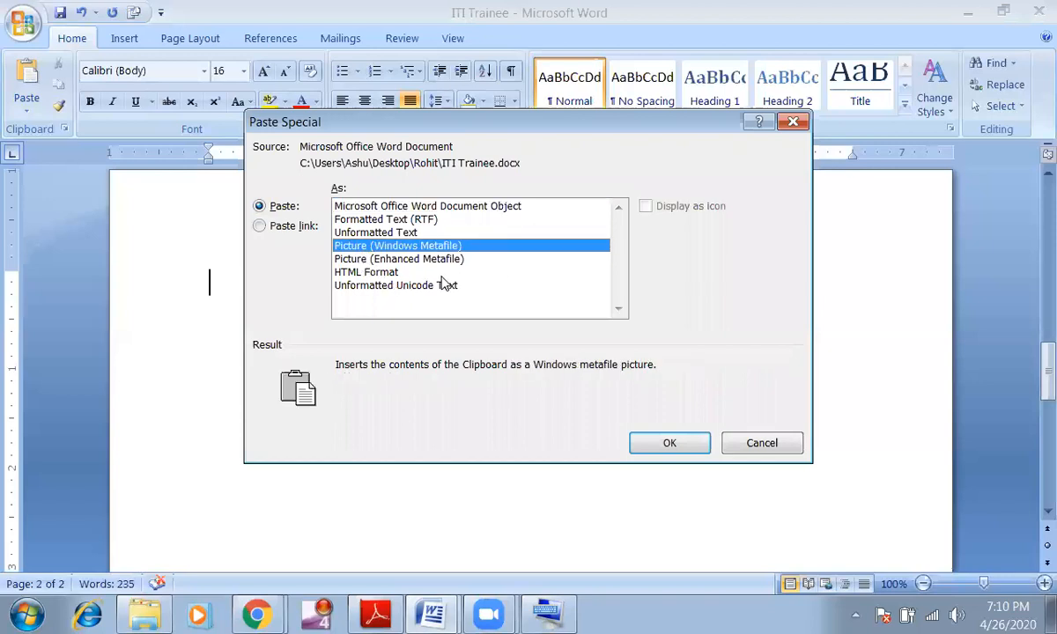
pyautogui.click(355, 260)
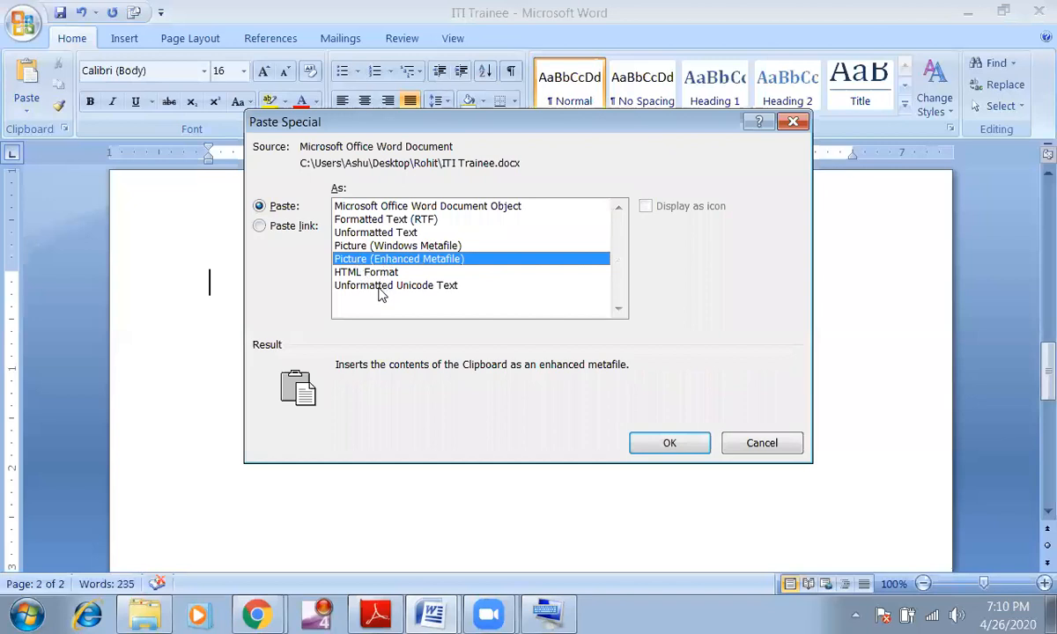
pyautogui.click(365, 246)
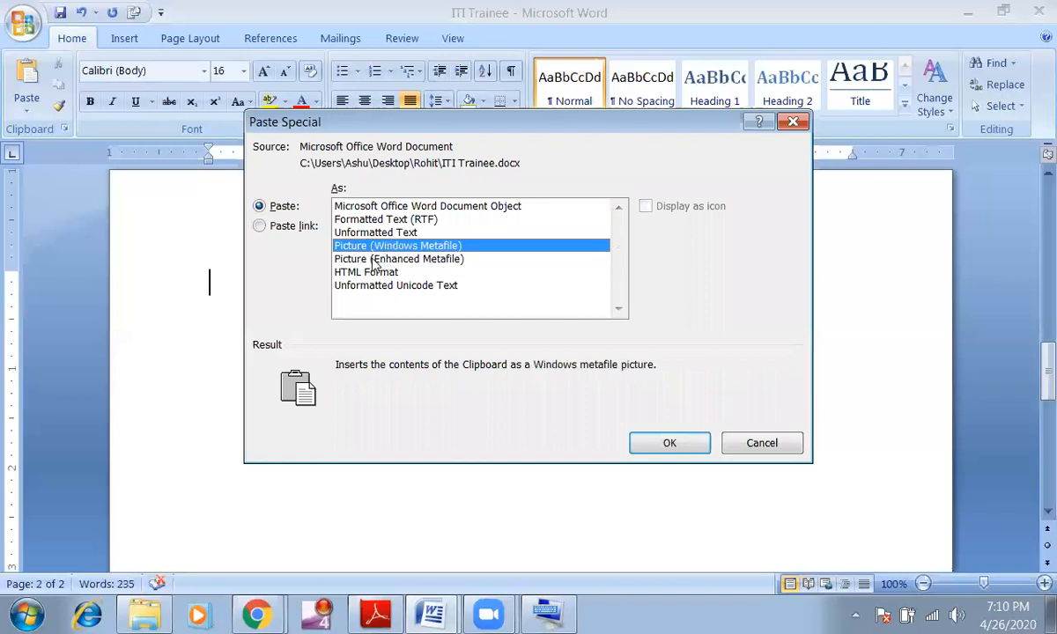
pyautogui.click(359, 259)
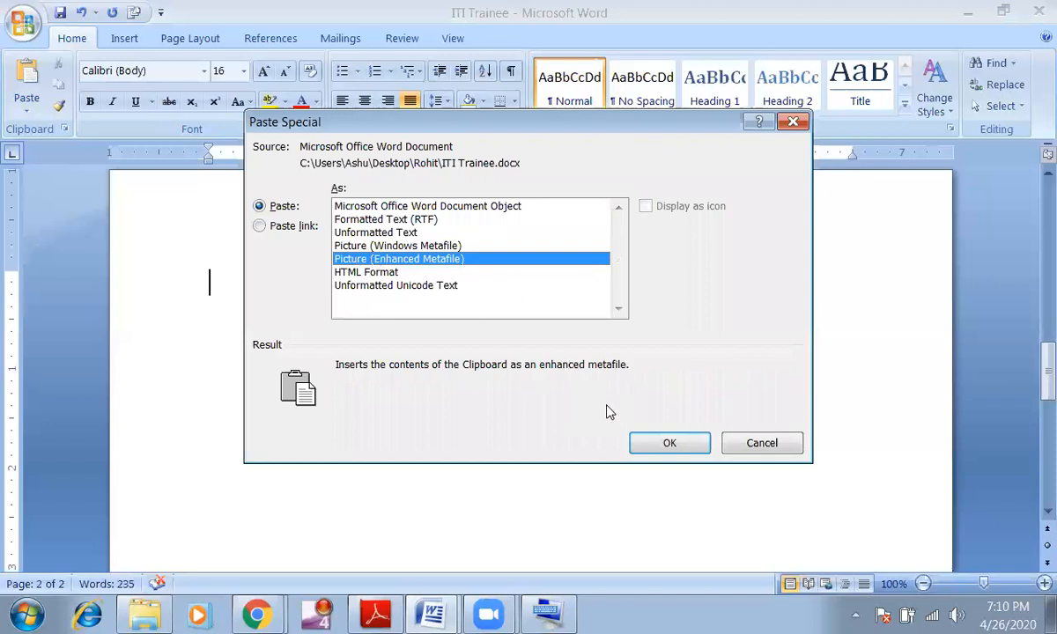
pyautogui.click(666, 447)
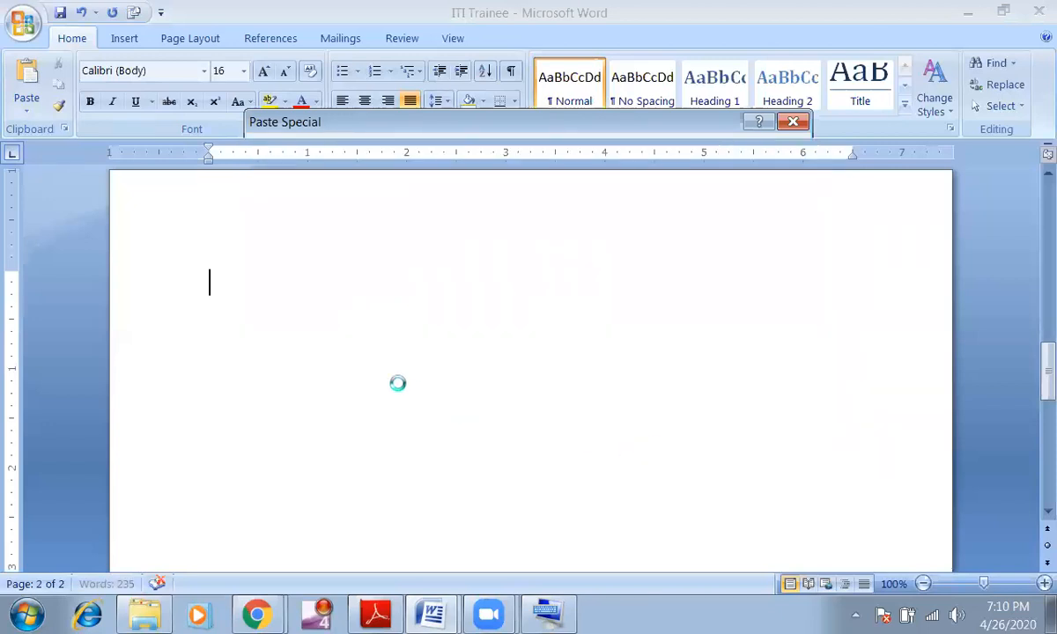
# Compare the pasted picture on page 2 with the matching sentences at the end of page 1
pyautogui.scroll(-1, 629, 443)
pyautogui.scroll(-5, 460, 334)
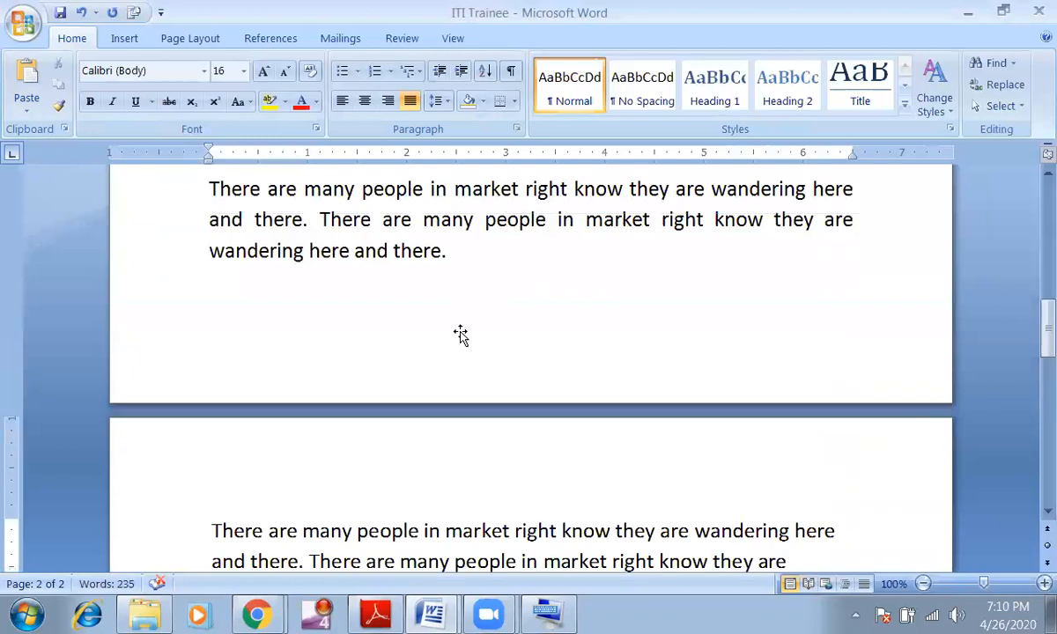
pyautogui.scroll(4, 500, 344)
pyautogui.scroll(-5, 492, 337)
pyautogui.scroll(4, 492, 338)
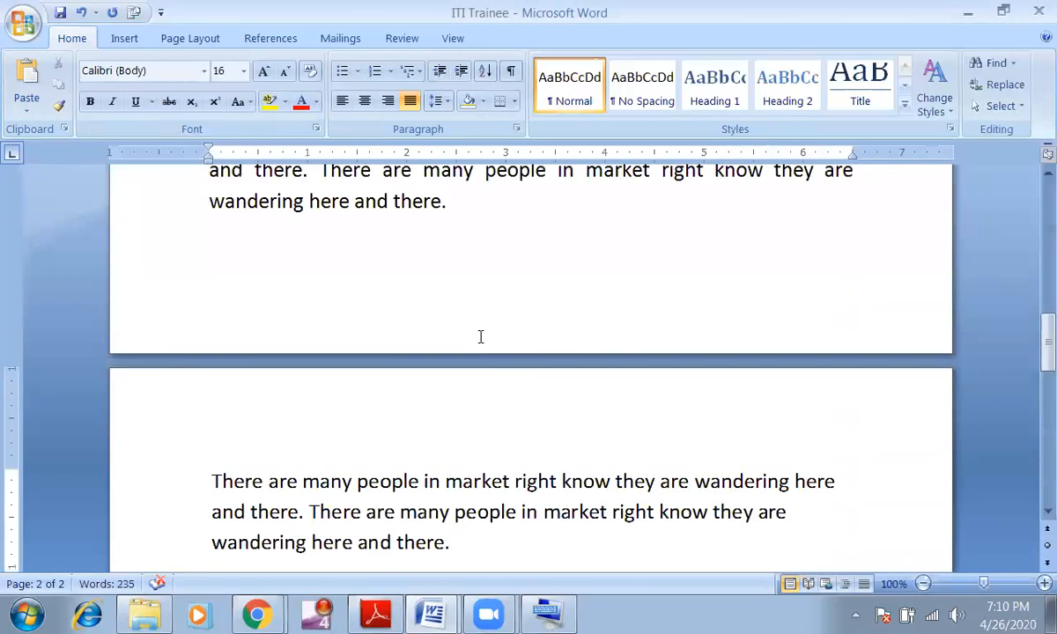
pyautogui.scroll(1, 323, 315)
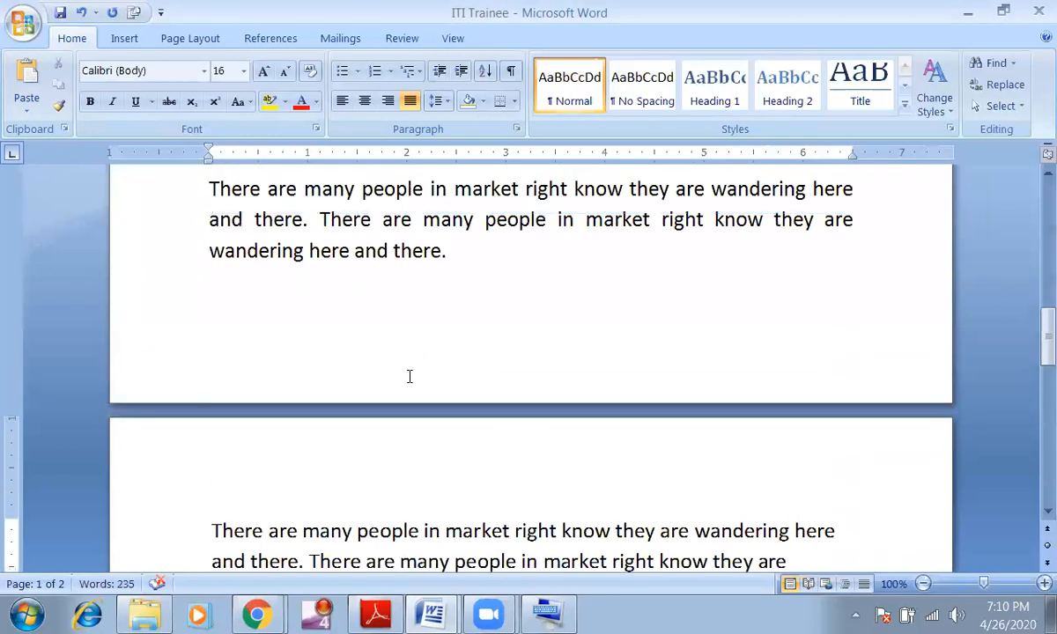
pyautogui.scroll(-4, 359, 370)
pyautogui.scroll(4, 352, 335)
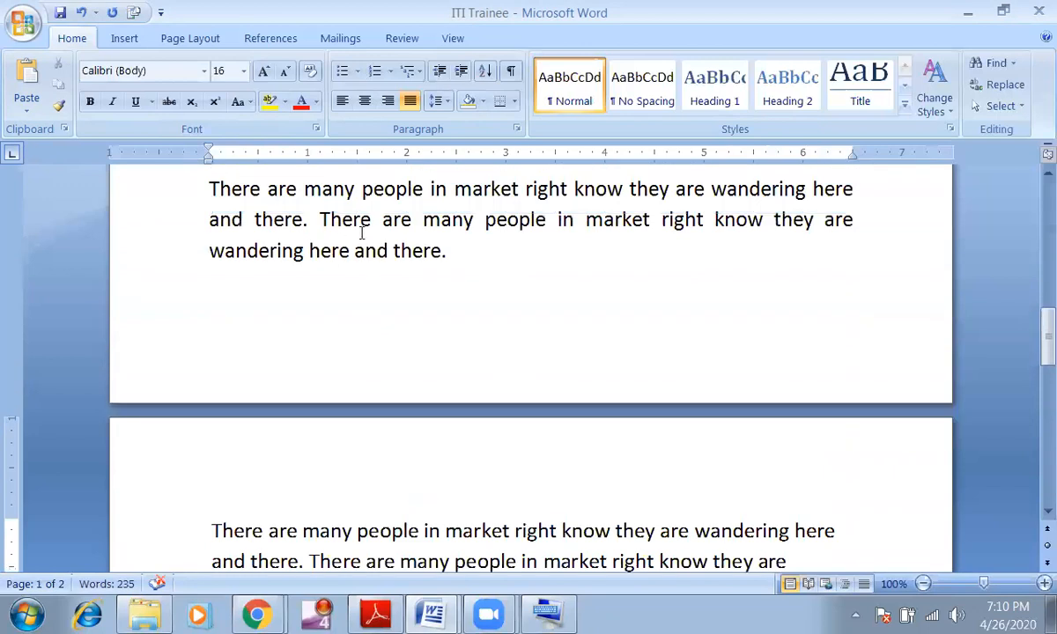
# Replace the first "e" of "There" in the sentences at the end of page 1 with a space and "bcvvx"
pyautogui.click(242, 188)
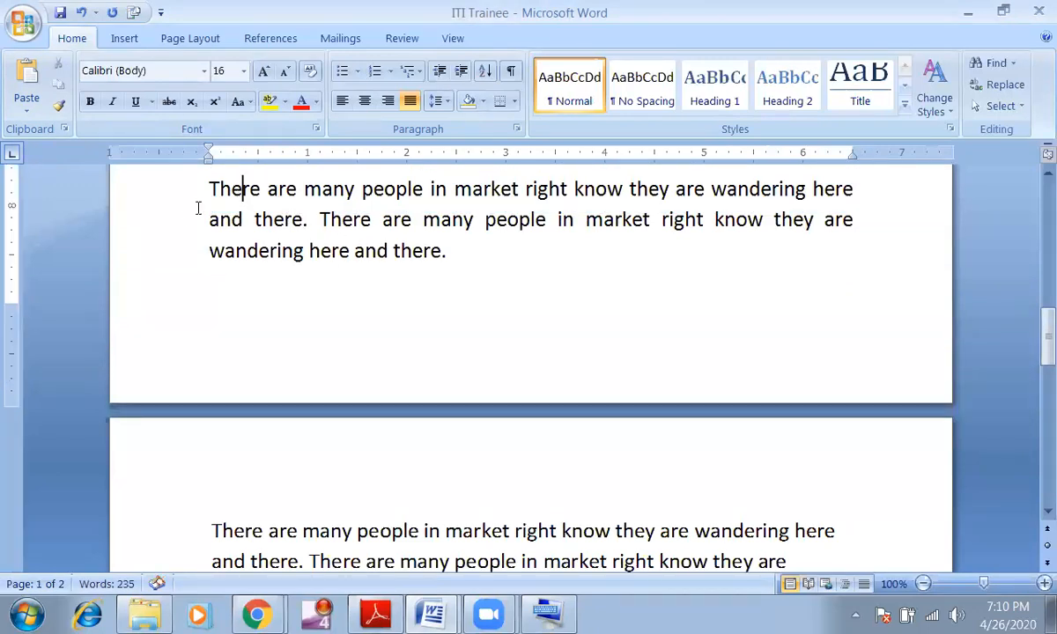
pyautogui.press('BackSpace')
pyautogui.write('bcvvx')
pyautogui.moveTo(292, 219); pyautogui.dragTo(298, 221)
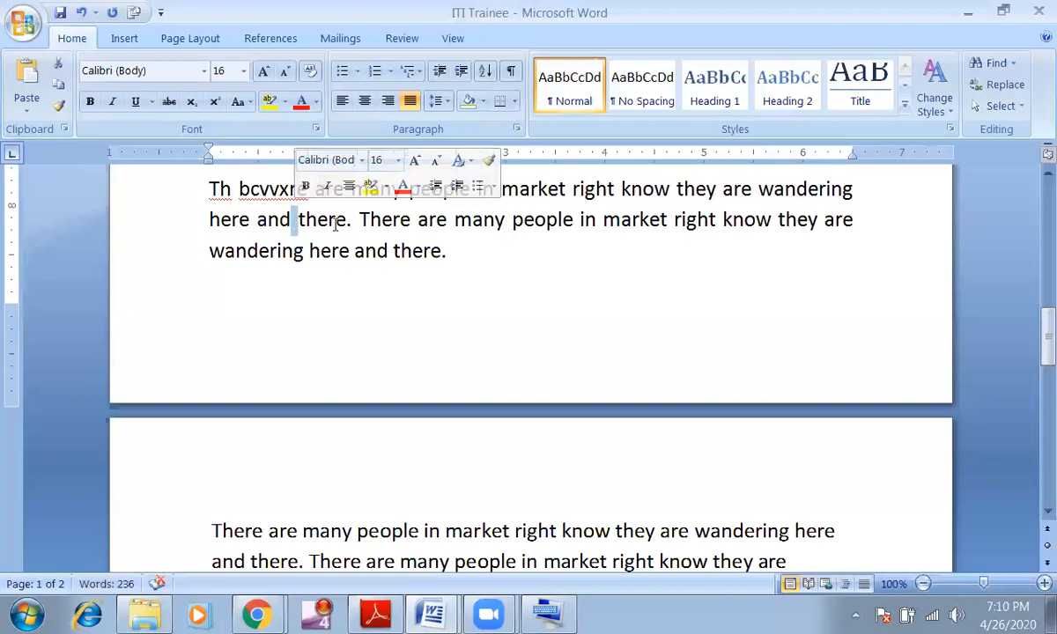
# Select the pasted picture on page 2, bring up its formatting options, and enlarge it to about 7.31" wide
pyautogui.scroll(-3, 344, 238)
pyautogui.scroll(-2, 370, 322)
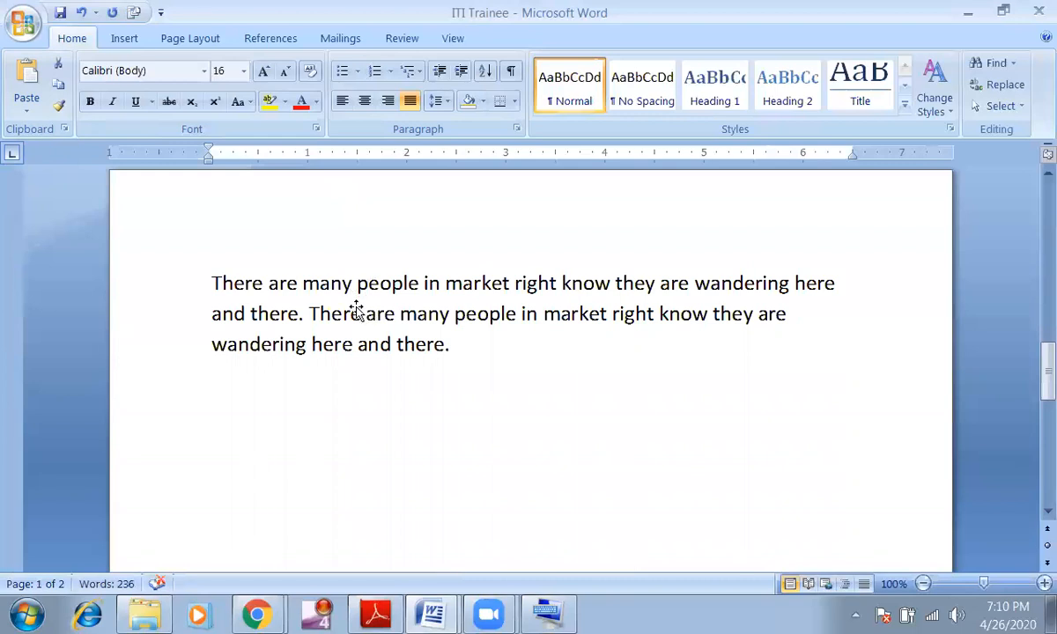
pyautogui.click(355, 308)
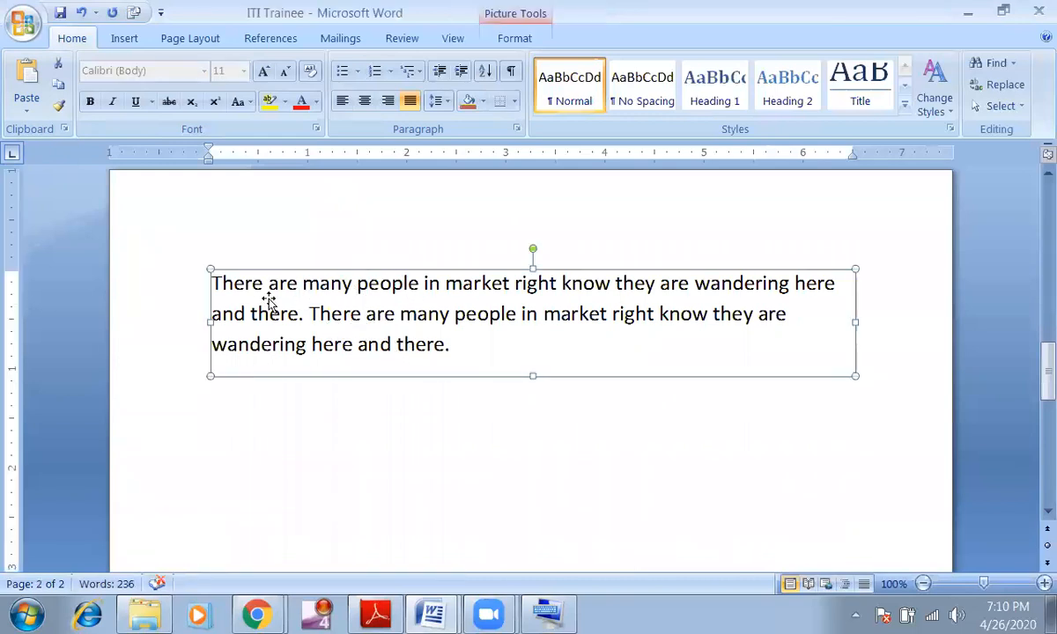
pyautogui.scroll(3, 369, 389)
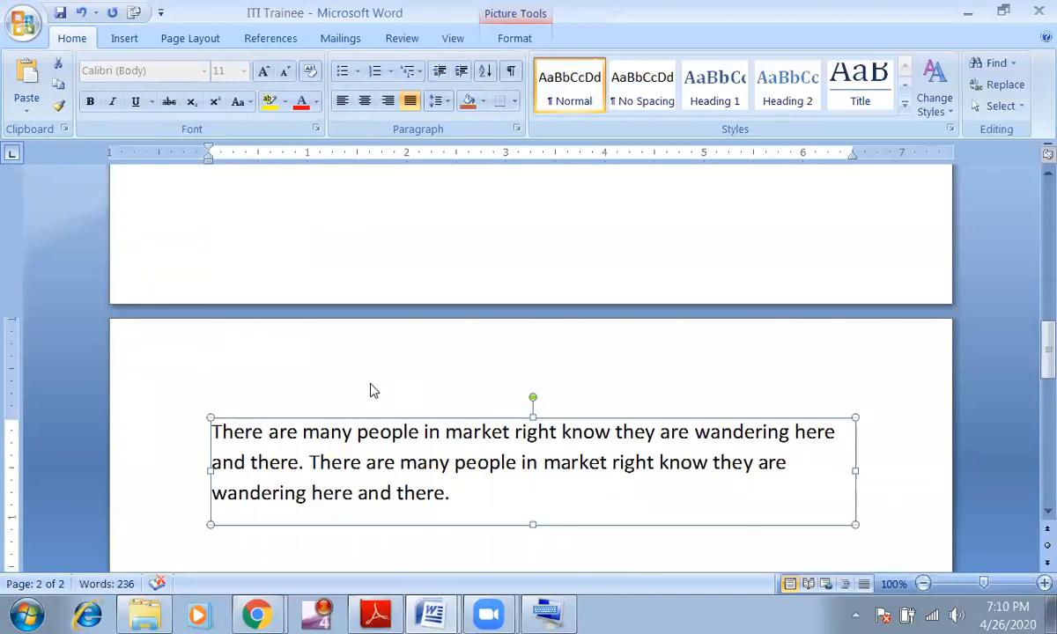
pyautogui.scroll(-4, 343, 335)
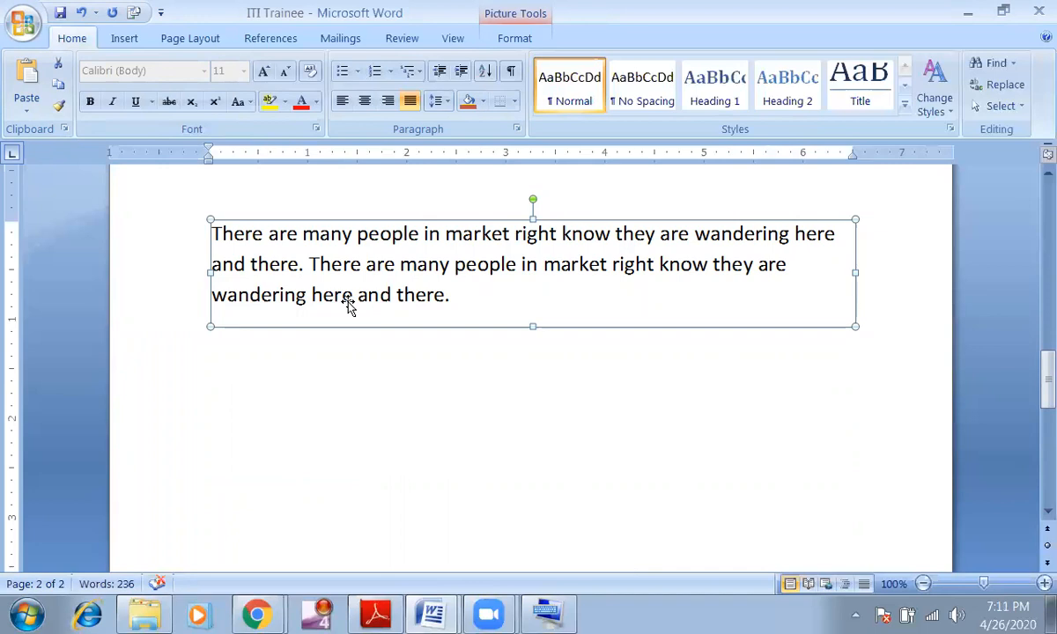
pyautogui.click(515, 38)
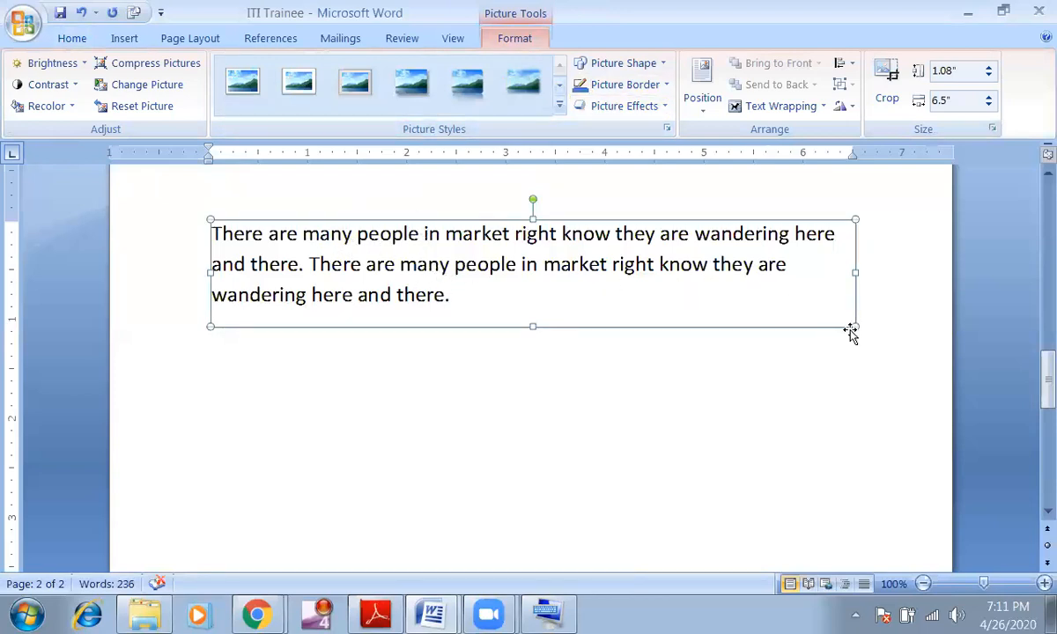
pyautogui.moveTo(801, 333); pyautogui.dragTo(657, 339)
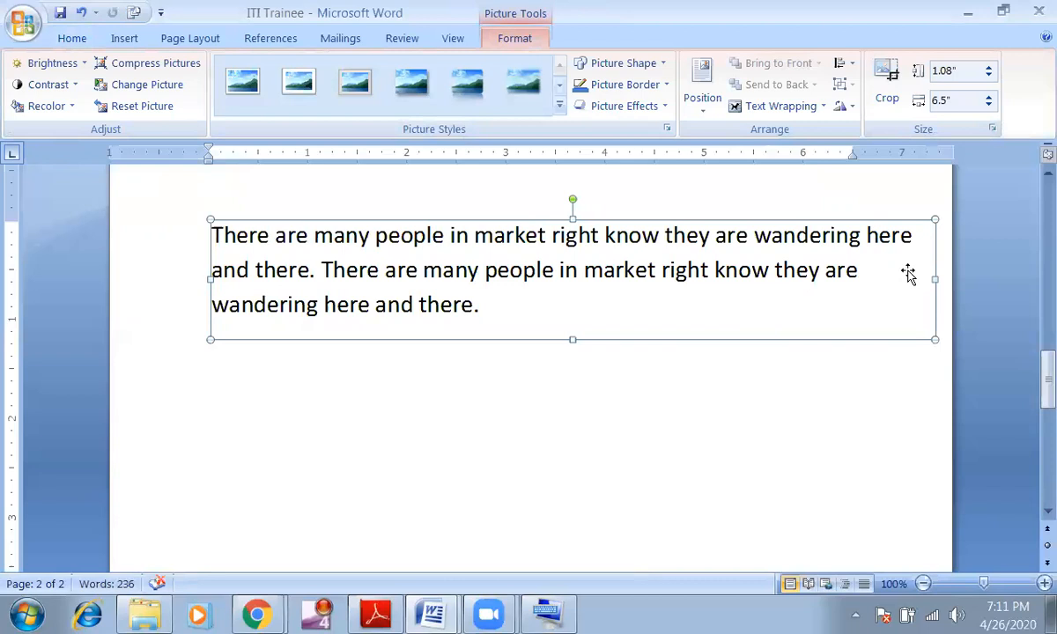
# Try rotating the pasted picture slightly counter-clockwise, and undo the rotation
pyautogui.moveTo(926, 269); pyautogui.dragTo(560, 202)
pyautogui.scroll(1, 556, 262)
pyautogui.scroll(-2, 557, 273)
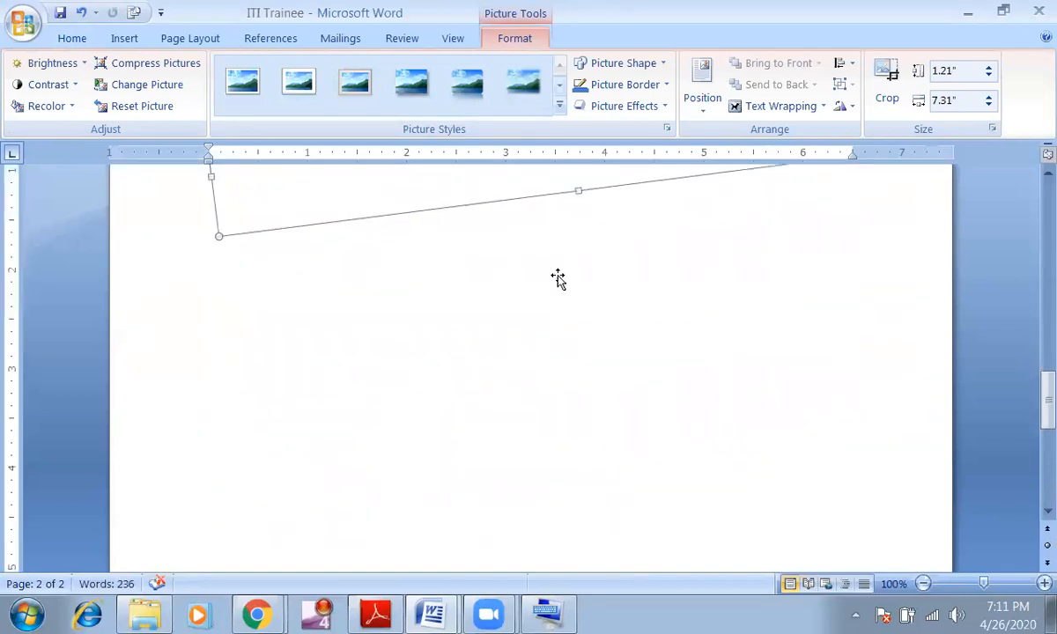
pyautogui.scroll(3, 558, 278)
pyautogui.moveTo(558, 302); pyautogui.dragTo(594, 337)
pyautogui.scroll(-2, 568, 348)
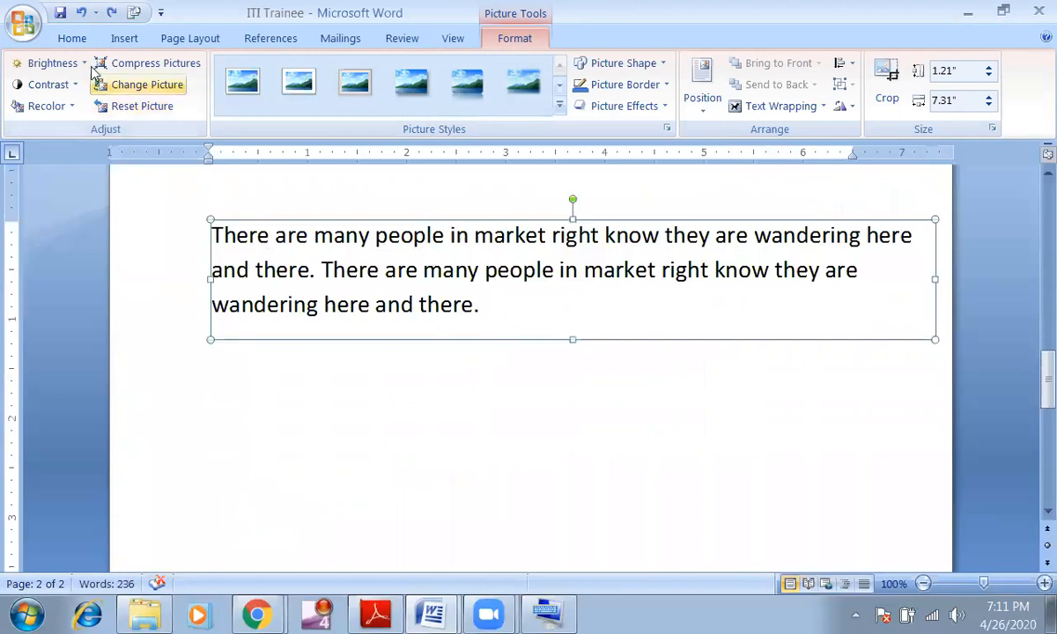
# Review the available Paste Special formats again without pasting anything
pyautogui.click(63, 38)
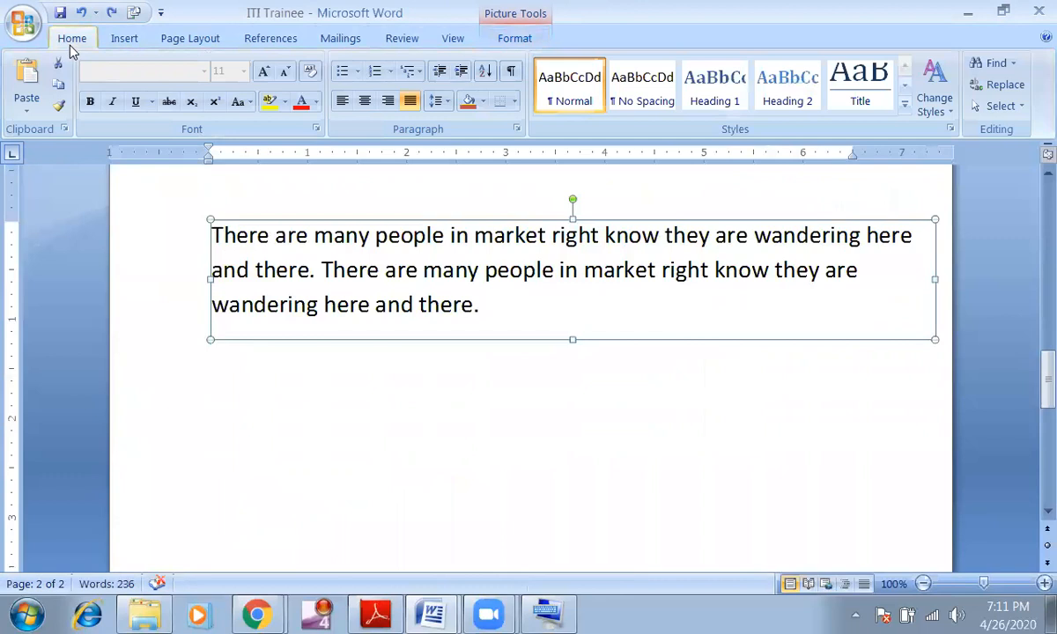
pyautogui.click(27, 109)
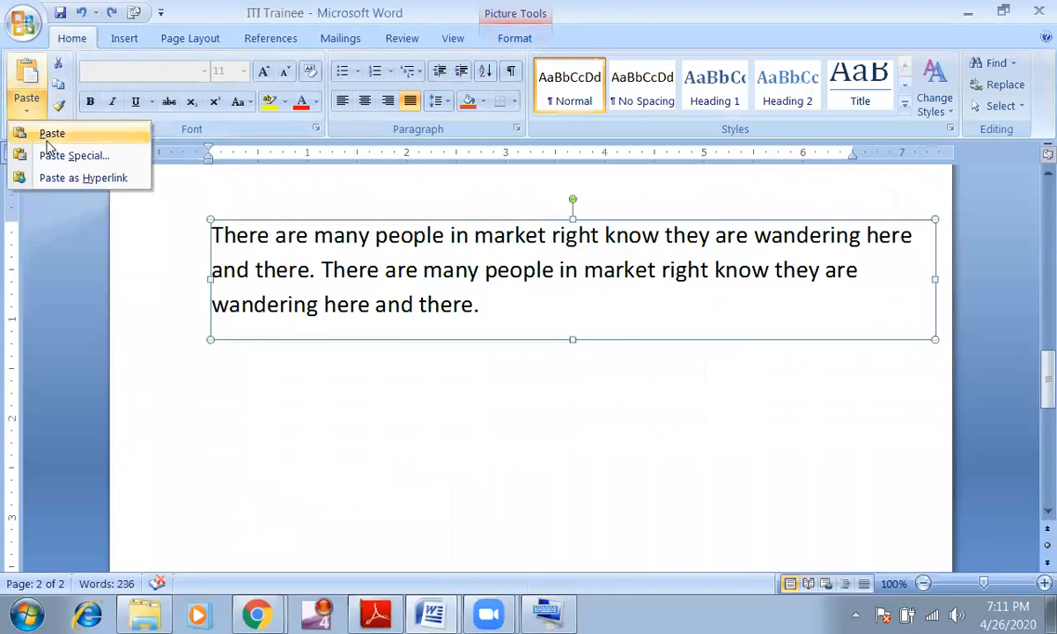
pyautogui.click(69, 155)
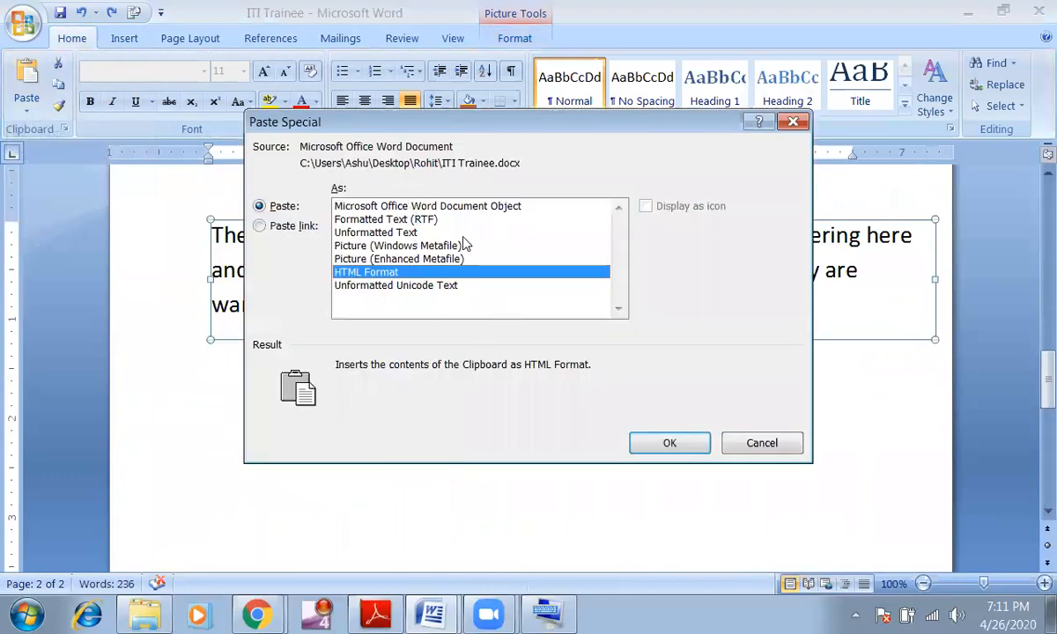
pyautogui.click(762, 445)
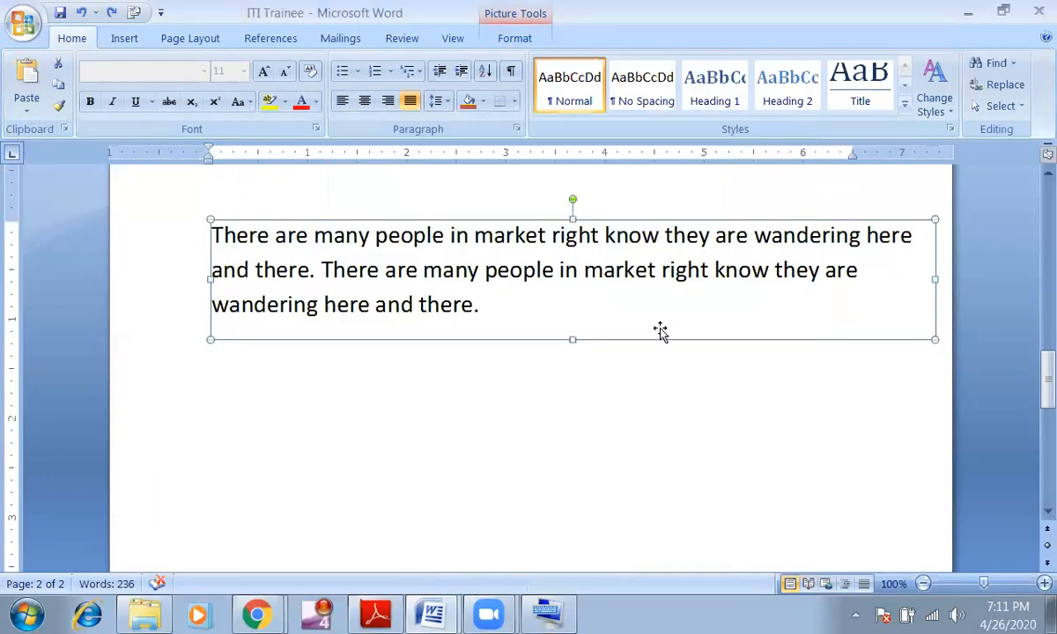
# Delete the picture from page 2 and look over the paste options without applying one
pyautogui.press('Delete')
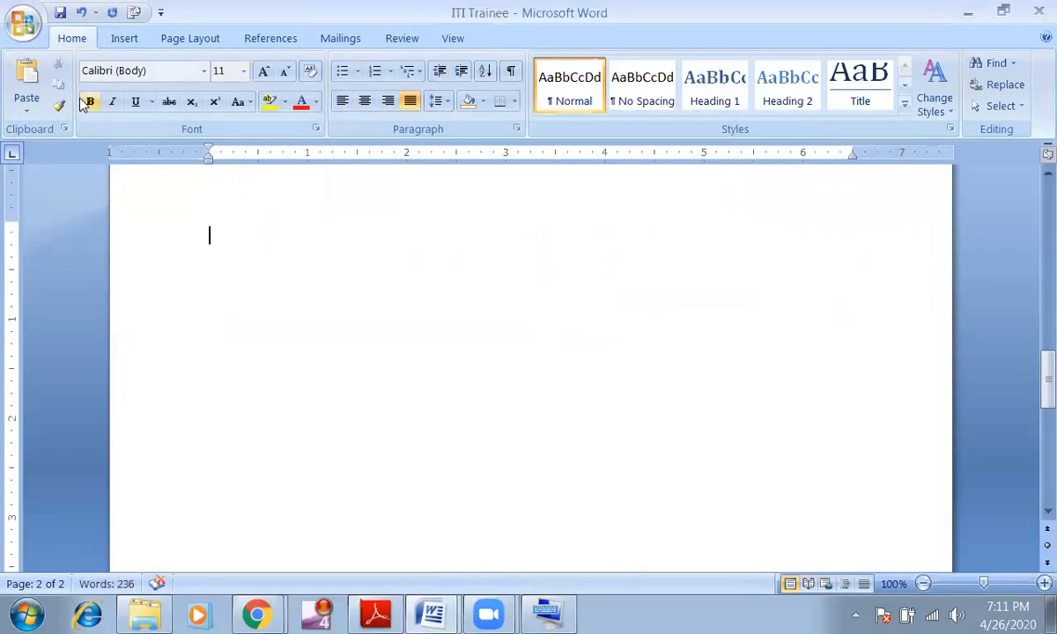
pyautogui.click(35, 109)
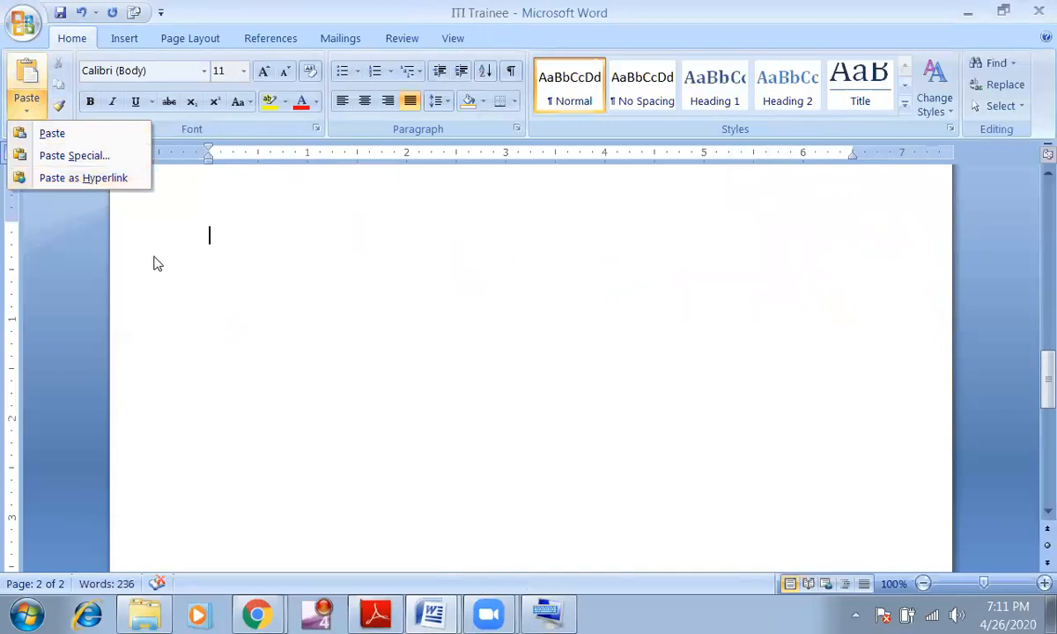
pyautogui.click(106, 212)
# Copy the long repeated-sentence paragraph on page 1 and paste it many times to lengthen the document considerably
pyautogui.scroll(10, 297, 295)
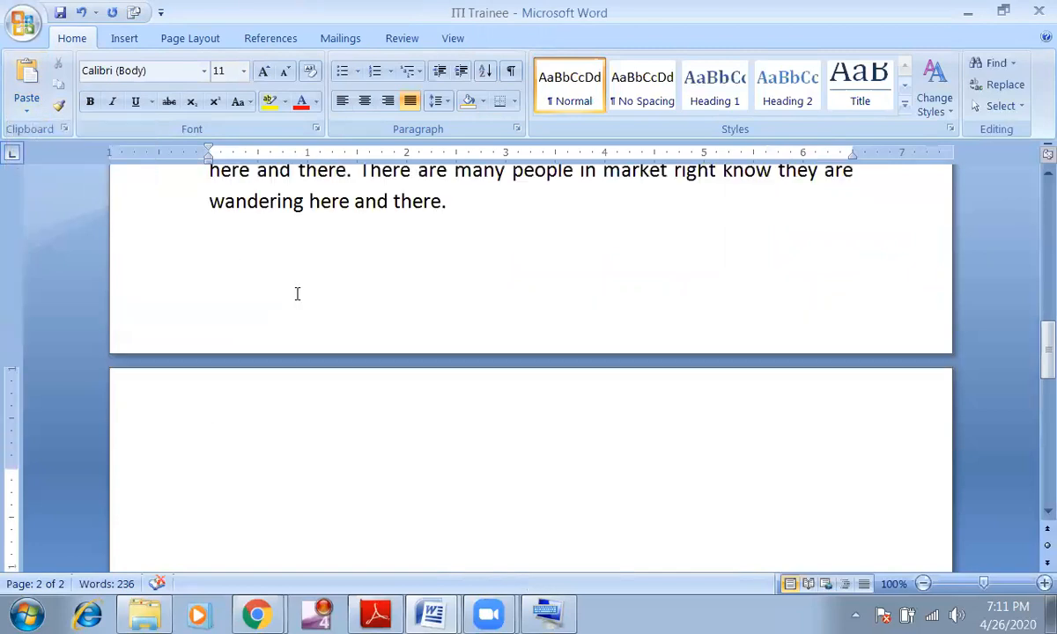
pyautogui.scroll(5, 325, 310)
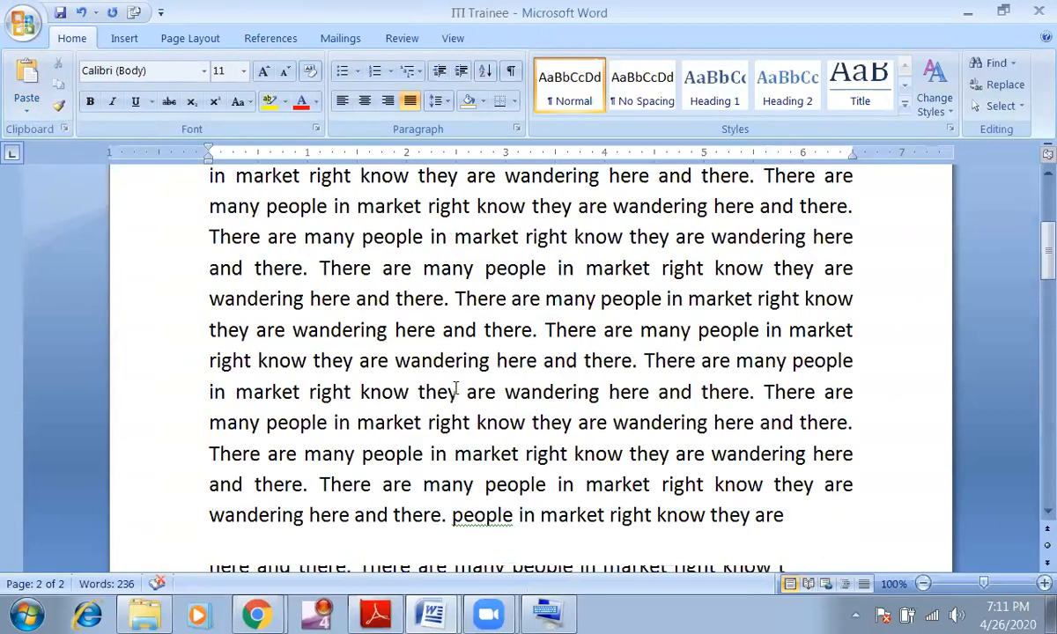
pyautogui.scroll(10, 455, 388)
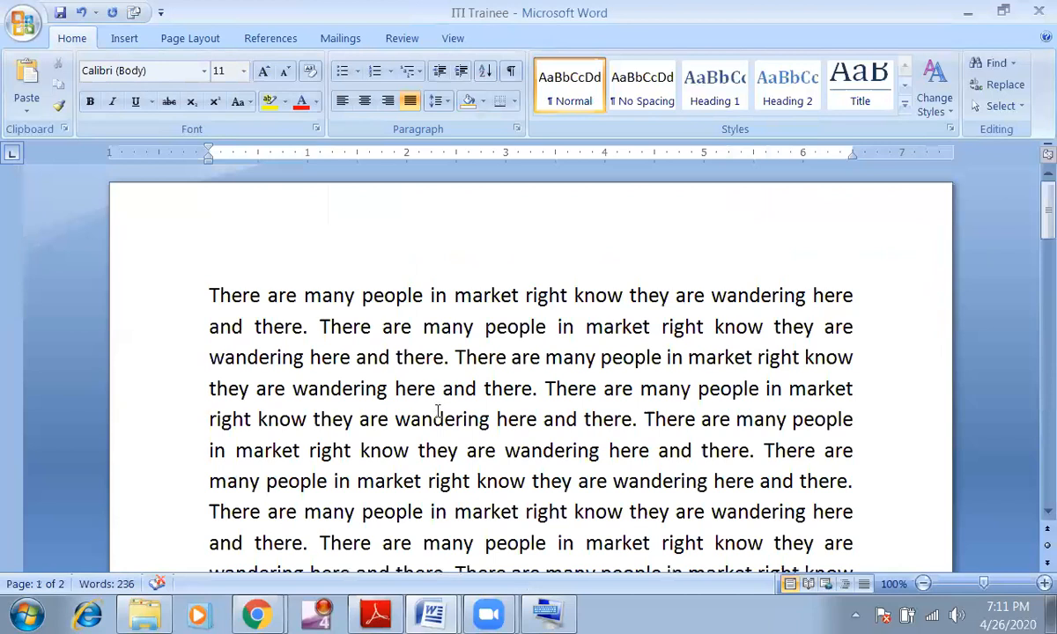
pyautogui.scroll(-1, 437, 412)
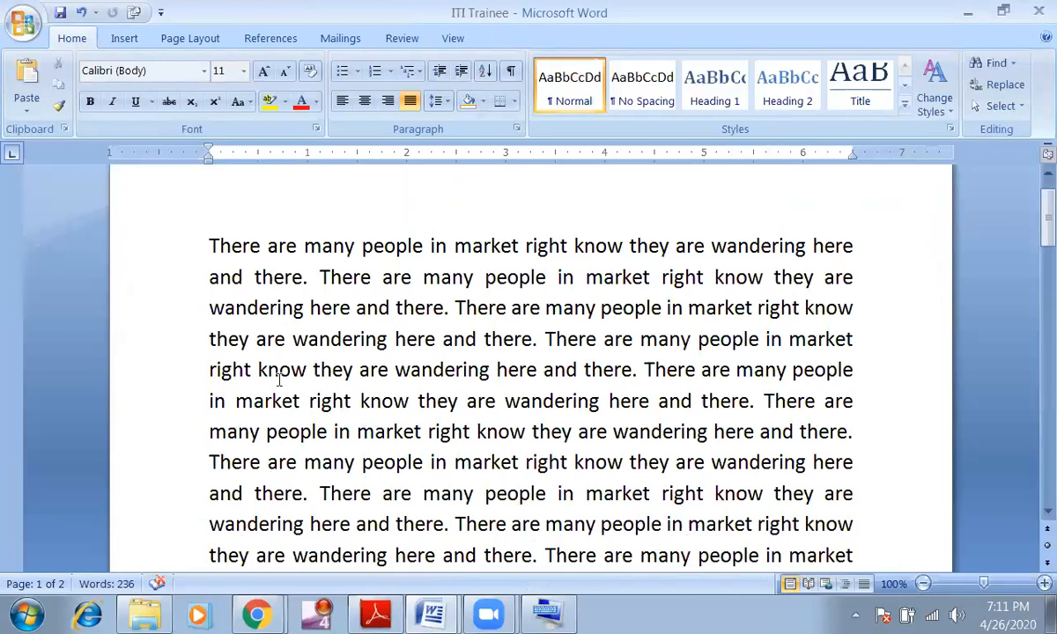
pyautogui.moveTo(215, 245); pyautogui.dragTo(828, 556)
pyautogui.scroll(-3, 828, 557)
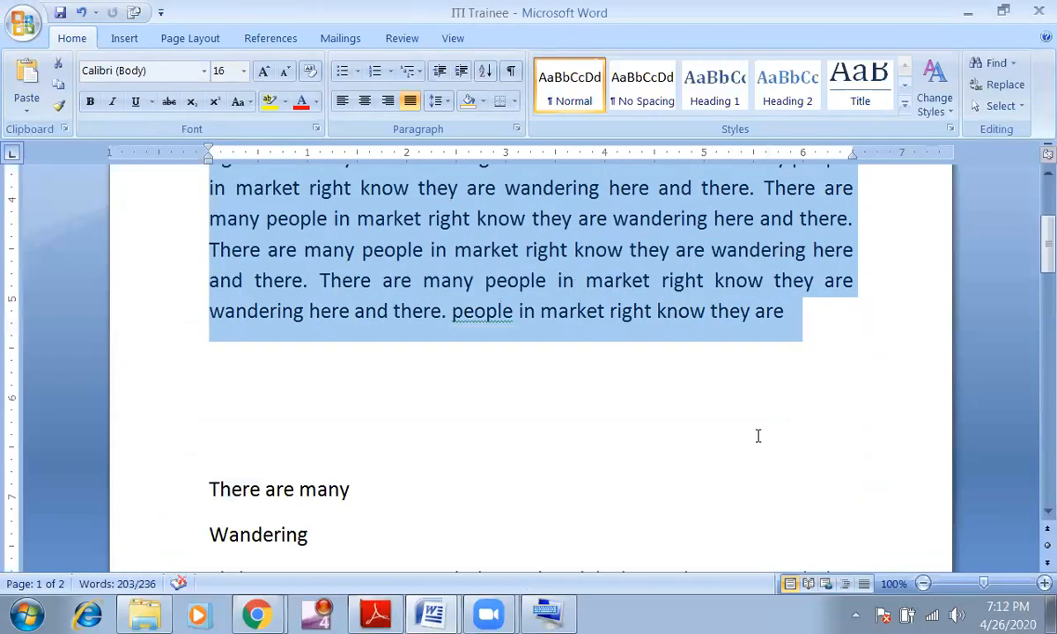
pyautogui.hotkey('ctrl', 'v')
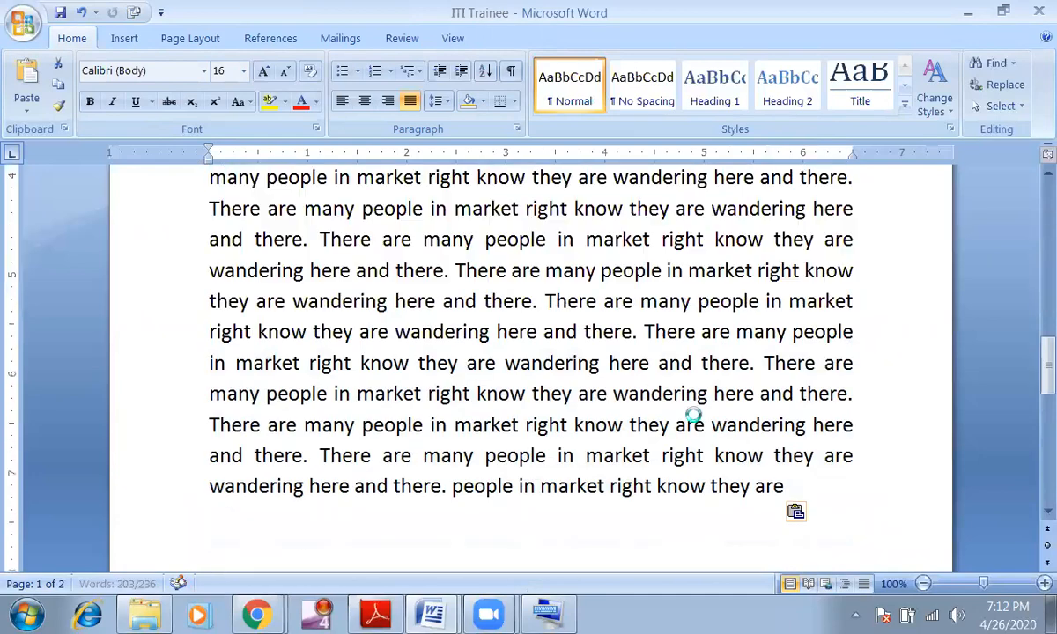
pyautogui.scroll(1, 650, 423)
pyautogui.scroll(-2, 639, 432)
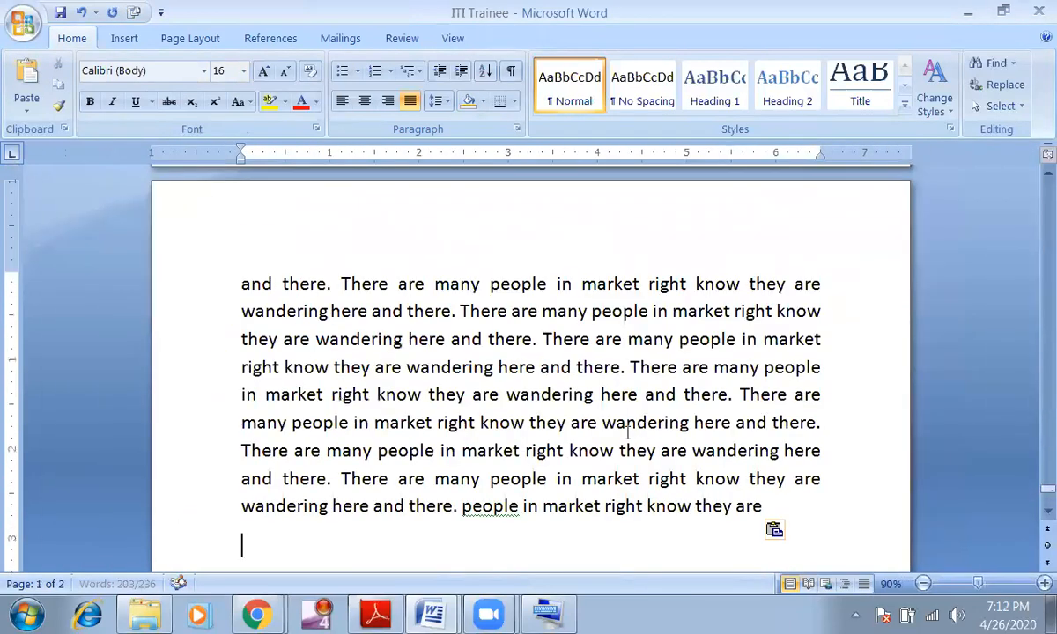
pyautogui.scroll(10, 617, 434)
pyautogui.scroll(-5, 872, 487)
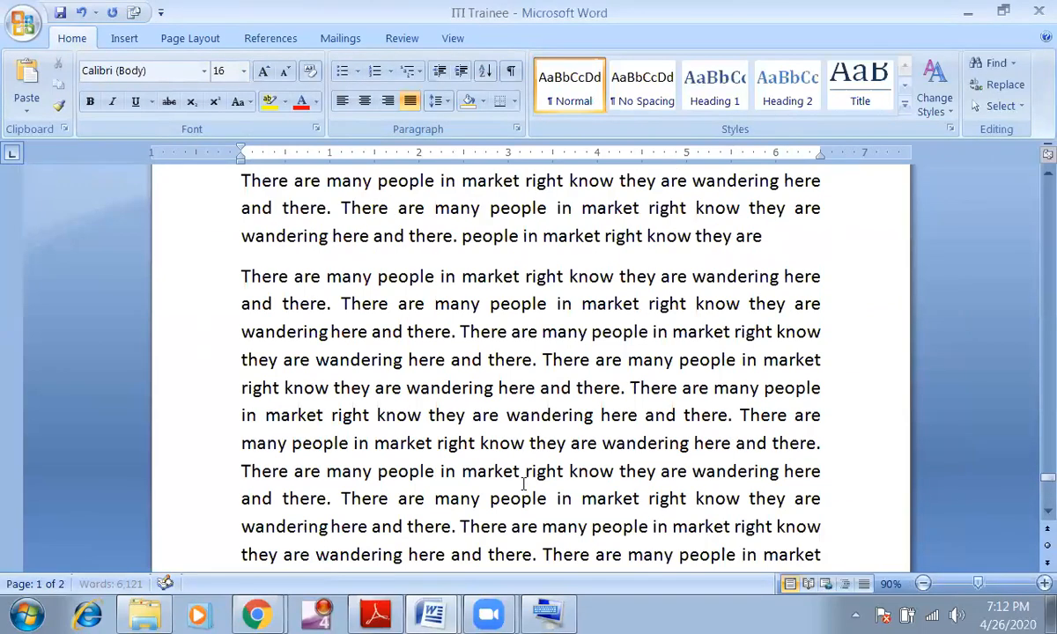
pyautogui.scroll(4, 969, 462)
pyautogui.moveTo(1046, 458); pyautogui.dragTo(1041, 182)
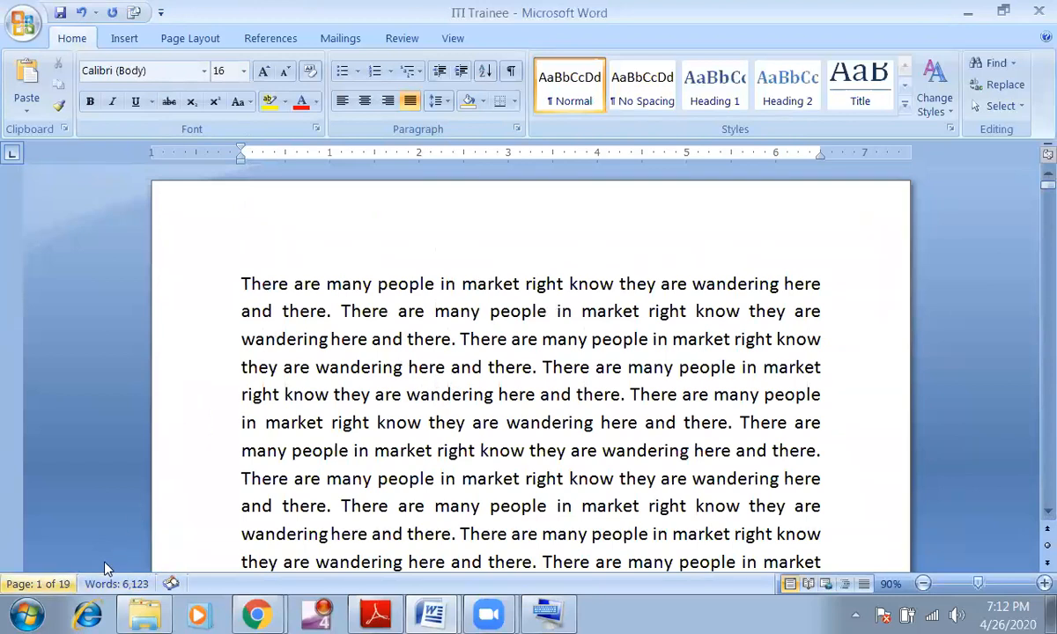
# Insert a page break before the first paragraph and enter the title "Index" on the new blank first page
pyautogui.click(287, 286)
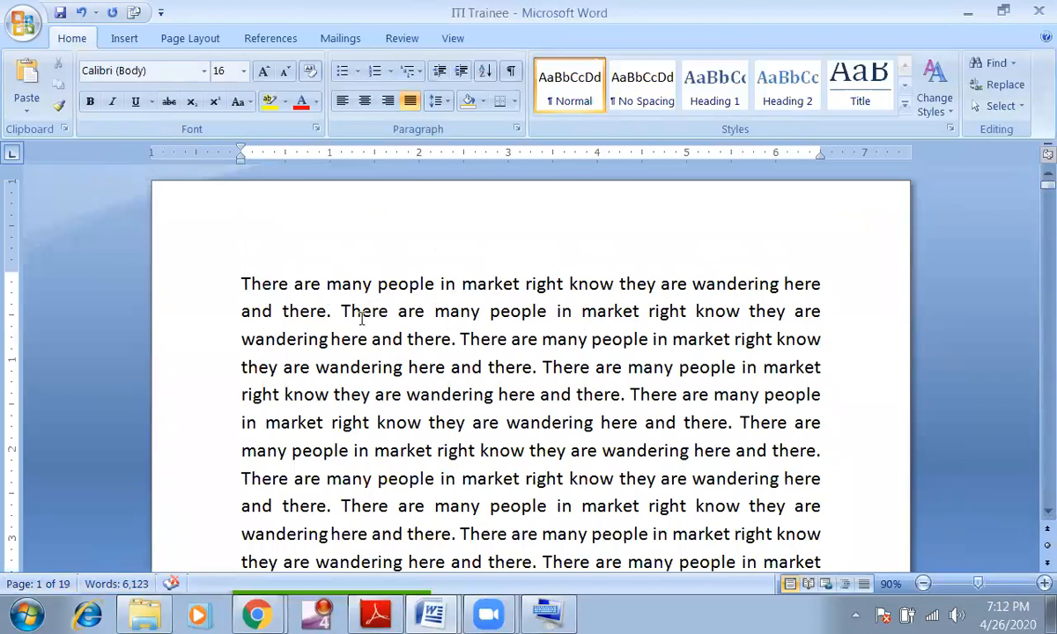
pyautogui.click(242, 284)
pyautogui.hotkey('ctrl', 'Return')
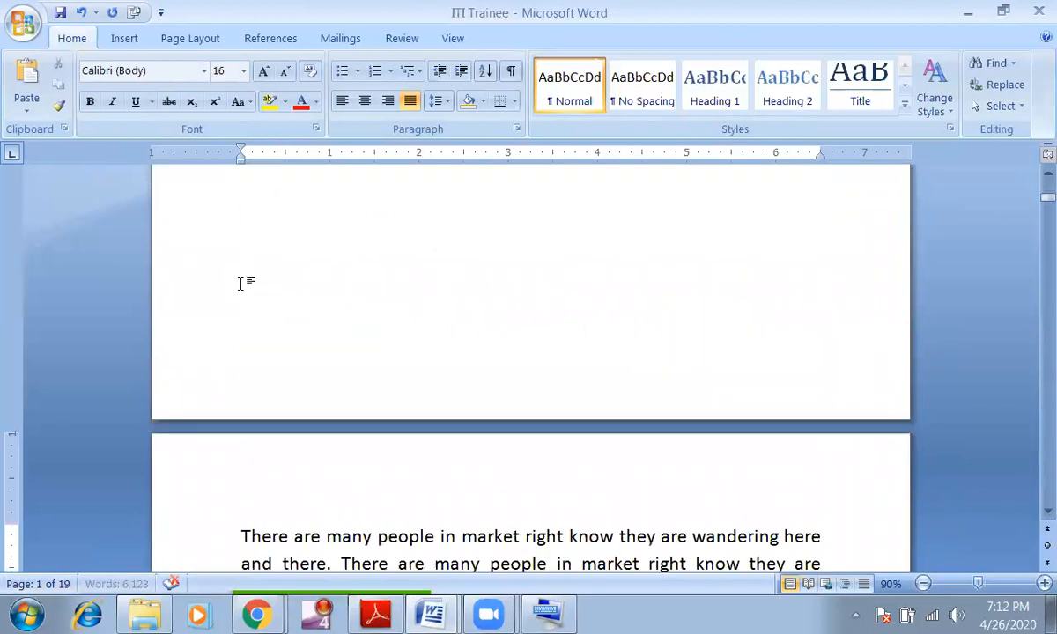
pyautogui.hotkey('ctrl', 'Return')
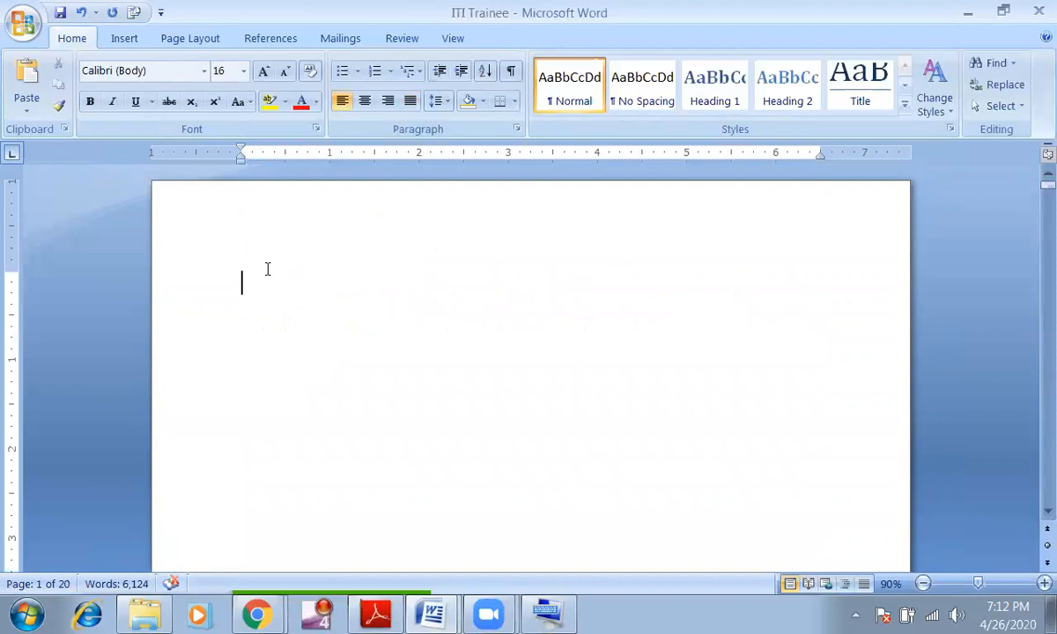
pyautogui.write('Index')
pyautogui.press('Return')
pyautogui.scroll(-10, 284, 390)
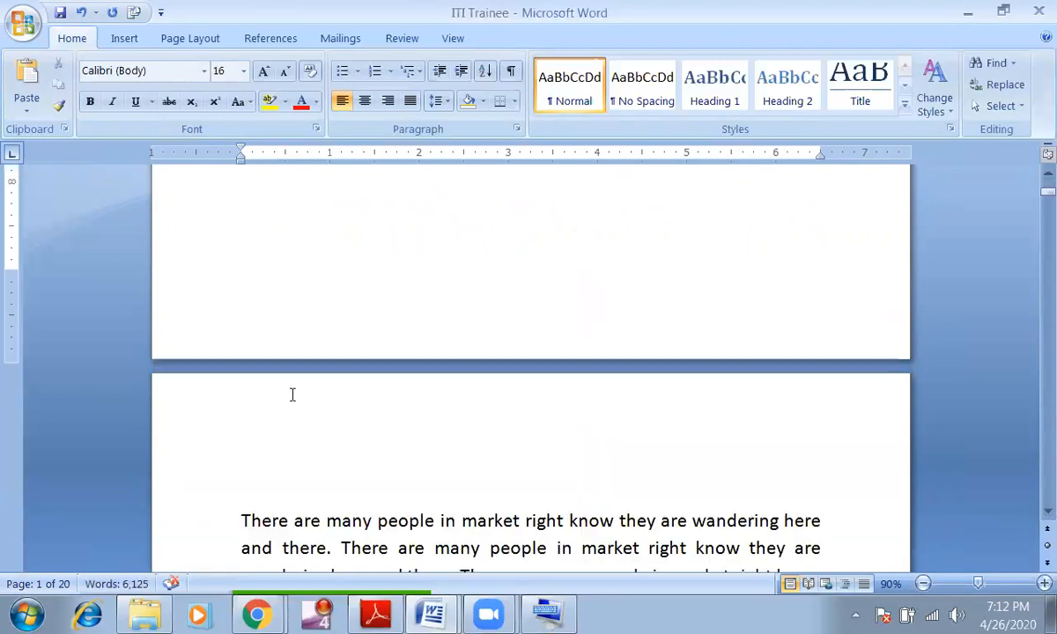
# Split the first word of page 2 onto its own line and make it a centred heading reading "1 There"
pyautogui.click(291, 344)
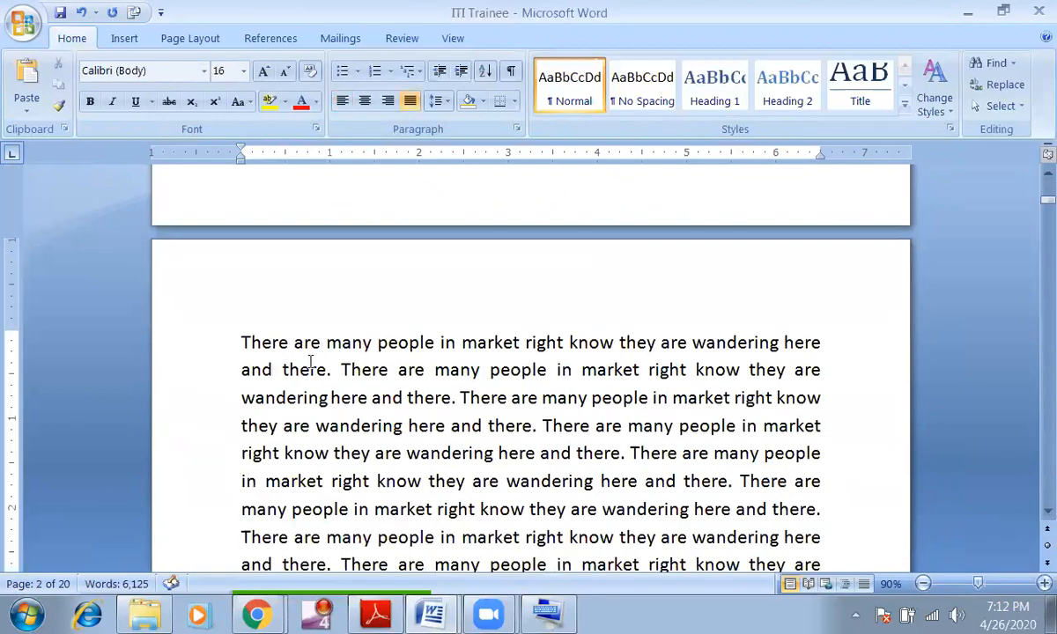
pyautogui.press('Return')
pyautogui.click(243, 344)
pyautogui.write('1 There')
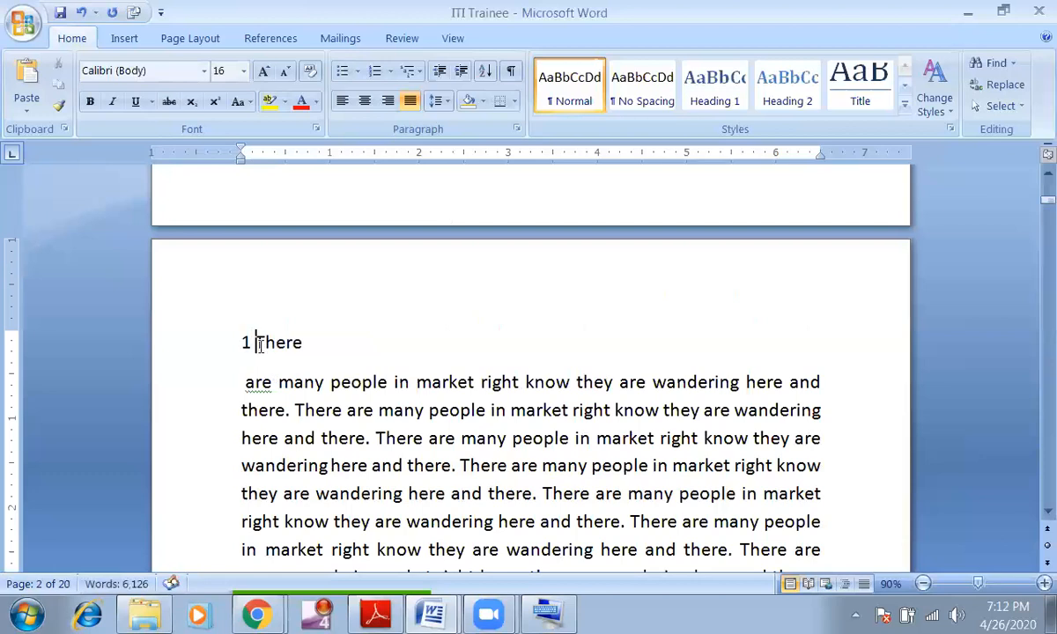
pyautogui.hotkey('ctrl', 'e')
# Copy the centred heading "1 There" on page 2
pyautogui.moveTo(500, 344); pyautogui.dragTo(560, 343)
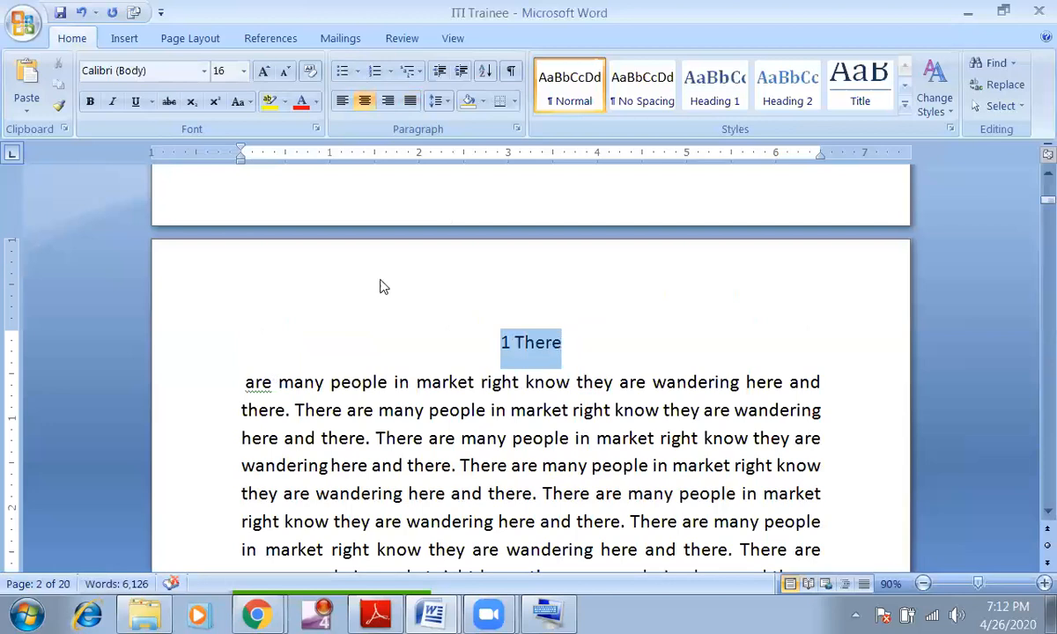
pyautogui.click(35, 105)
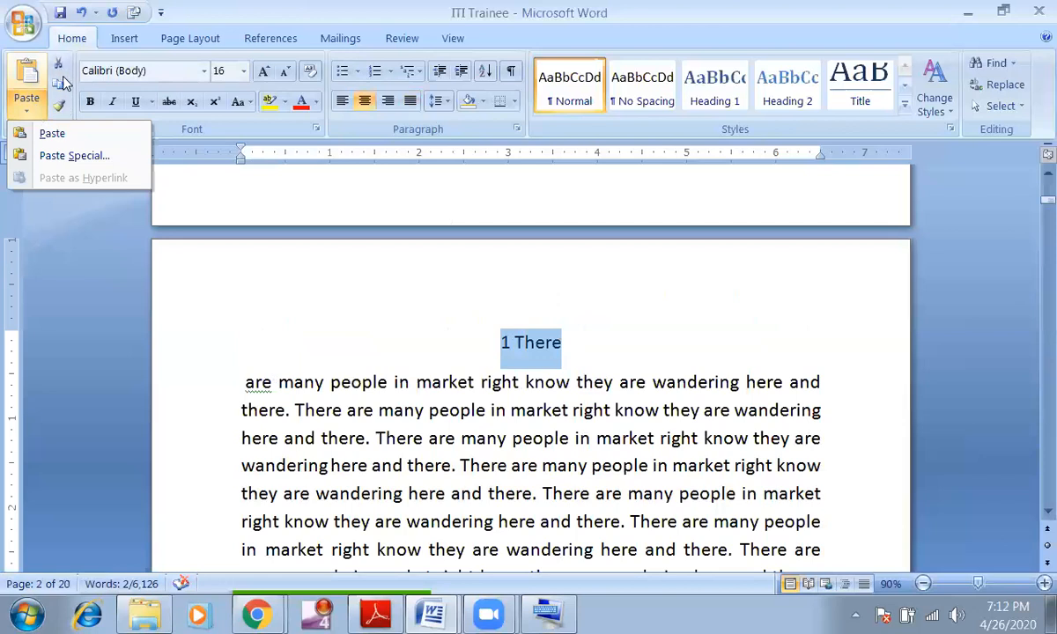
pyautogui.click(59, 84)
pyautogui.click(27, 102)
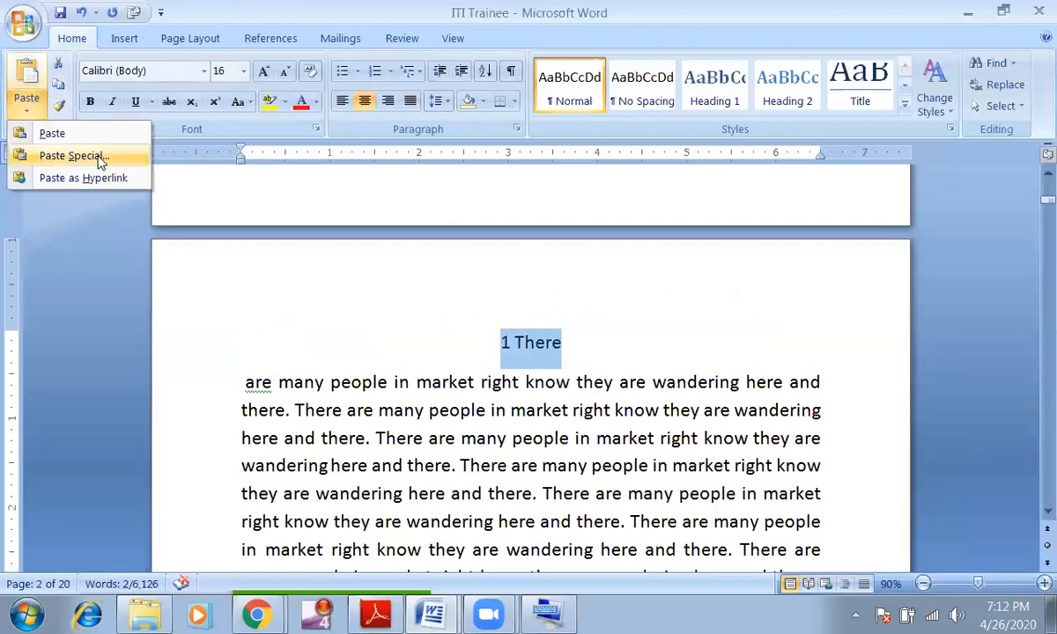
pyautogui.click(475, 324)
# Paste the copied heading as a hyperlink on a new line below "Index" on the first page
pyautogui.scroll(5, 491, 356)
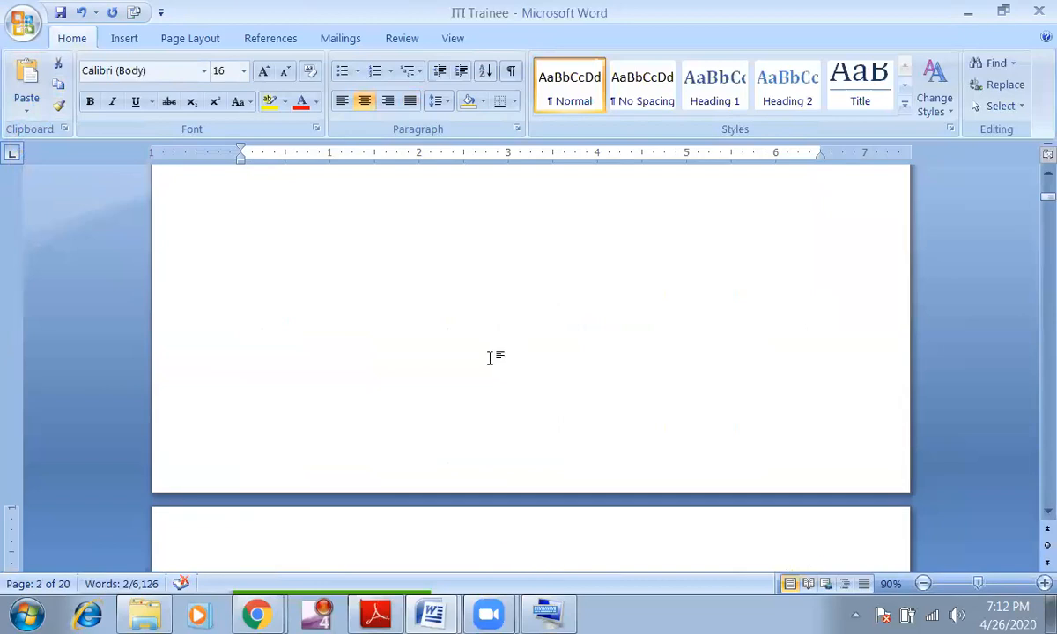
pyautogui.scroll(-6, 490, 357)
pyautogui.click(290, 289)
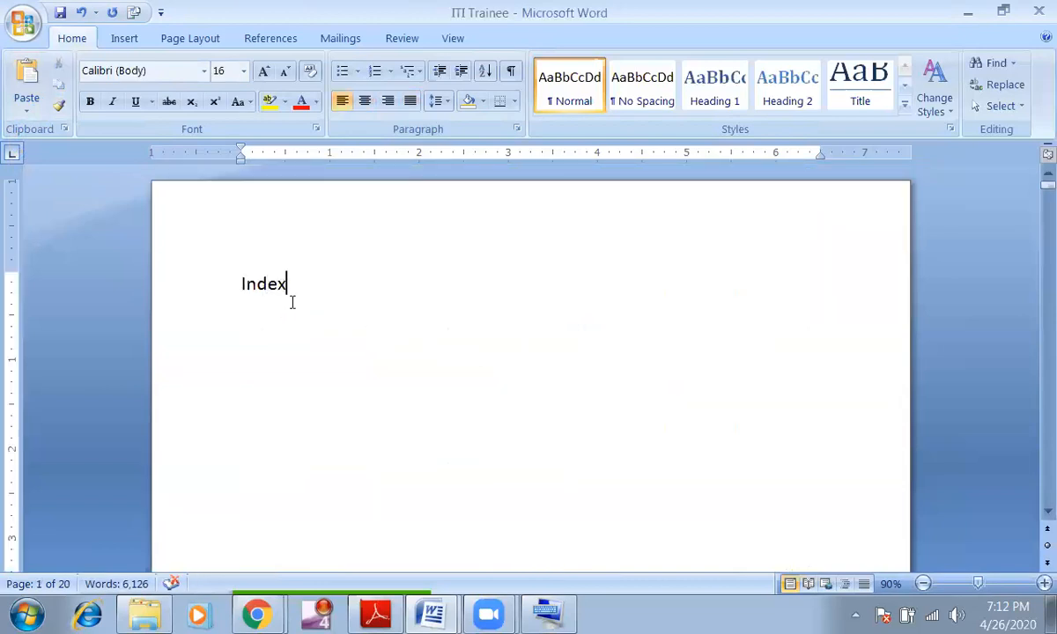
pyautogui.press('Return')
pyautogui.click(26, 107)
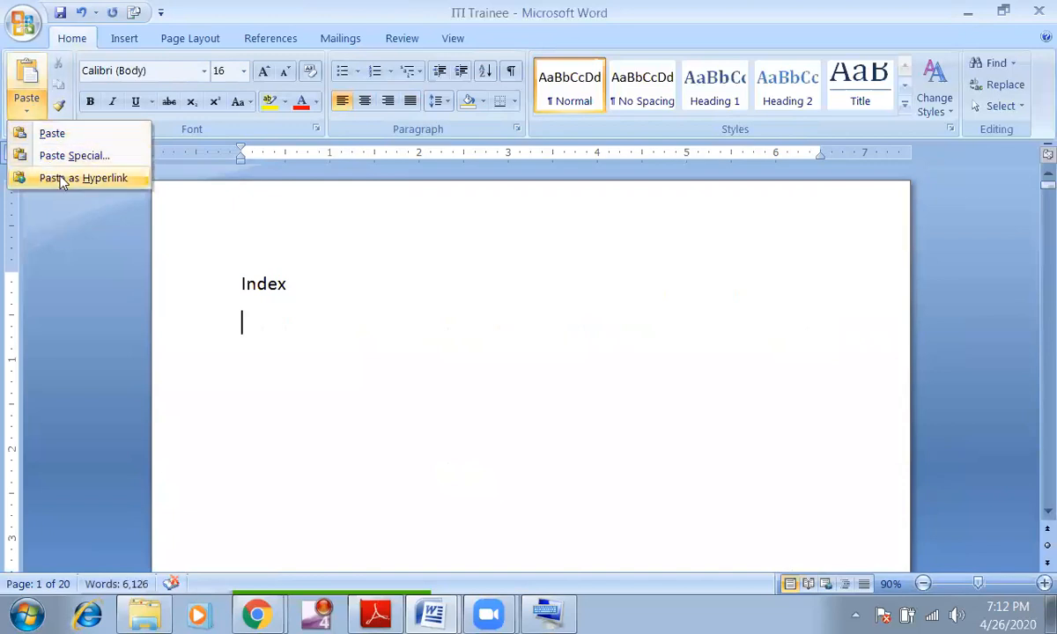
pyautogui.click(70, 155)
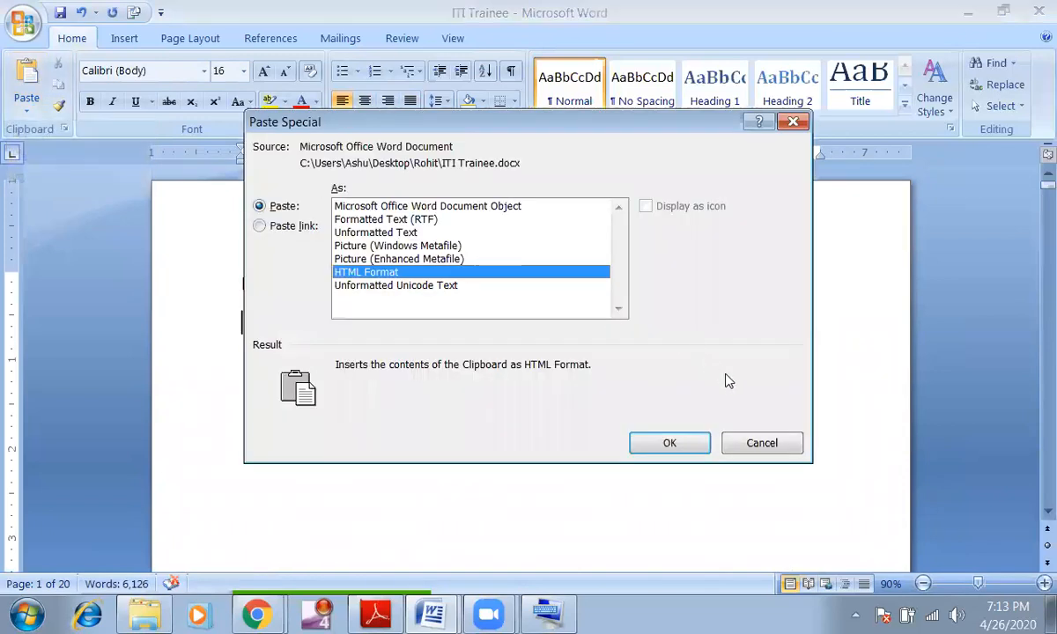
pyautogui.click(761, 443)
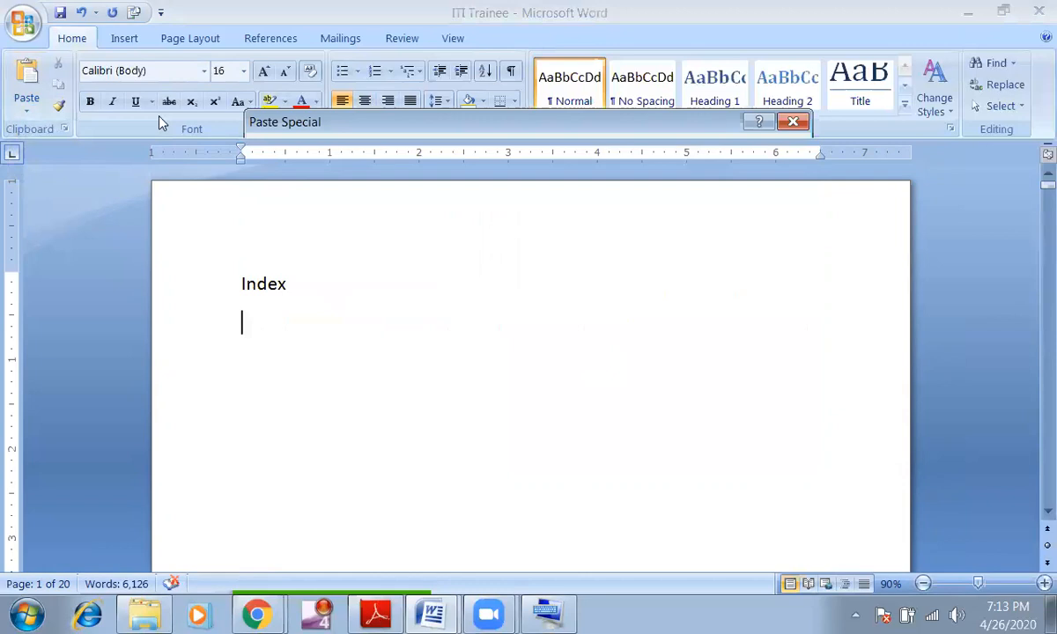
pyautogui.click(27, 104)
pyautogui.click(60, 179)
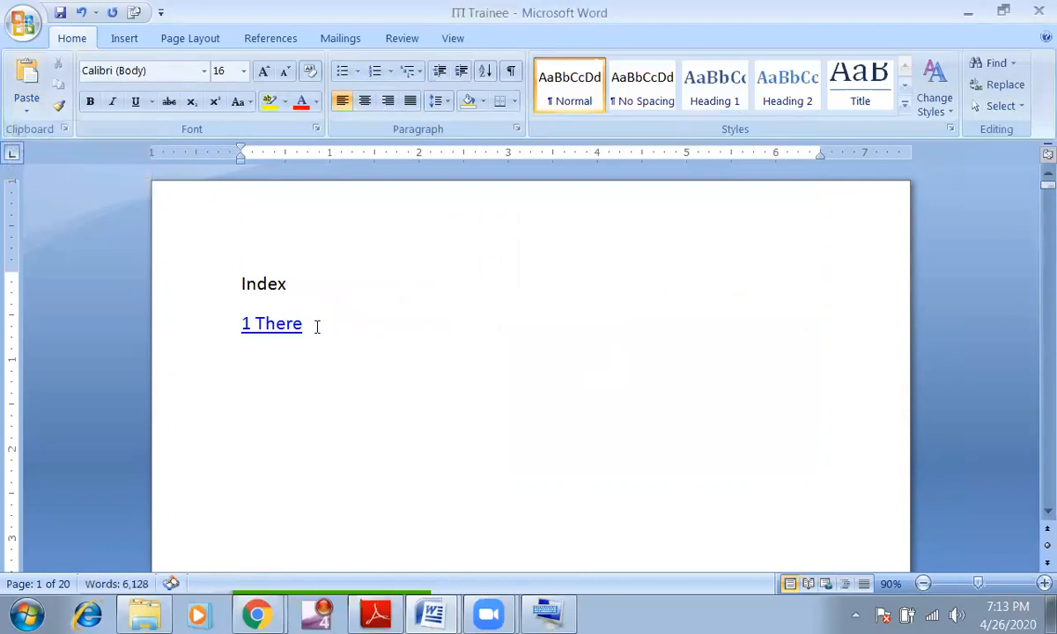
# Break the running paragraph after the word "they" near the start of page 3
pyautogui.scroll(-6, 493, 288)
pyautogui.scroll(6, 396, 292)
pyautogui.scroll(-10, 412, 286)
pyautogui.scroll(-10, 413, 285)
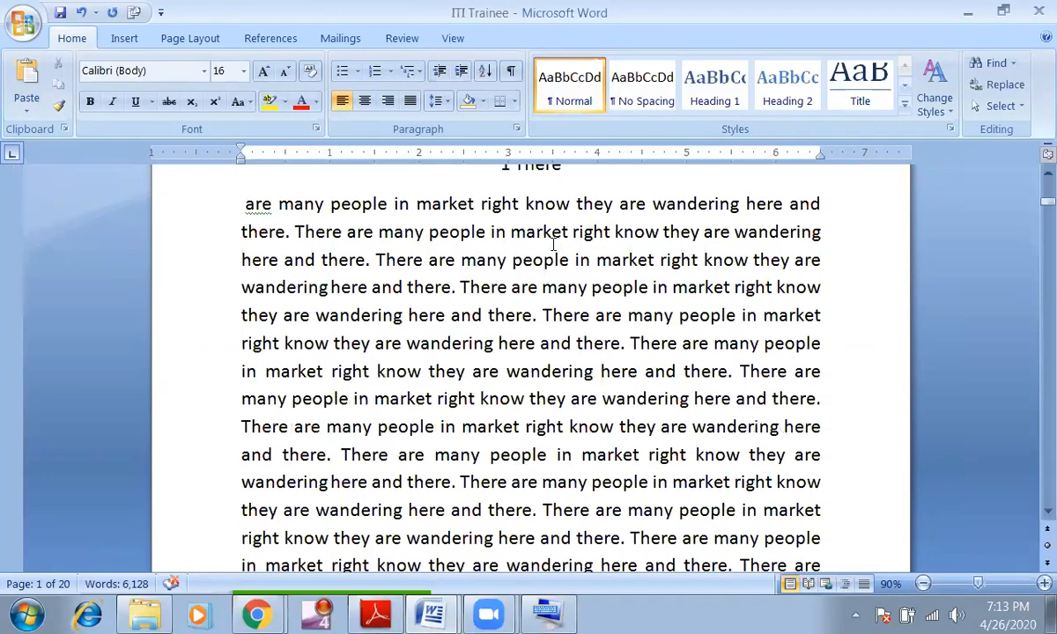
pyautogui.scroll(-6, 534, 288)
pyautogui.scroll(4, 542, 295)
pyautogui.scroll(-2, 543, 295)
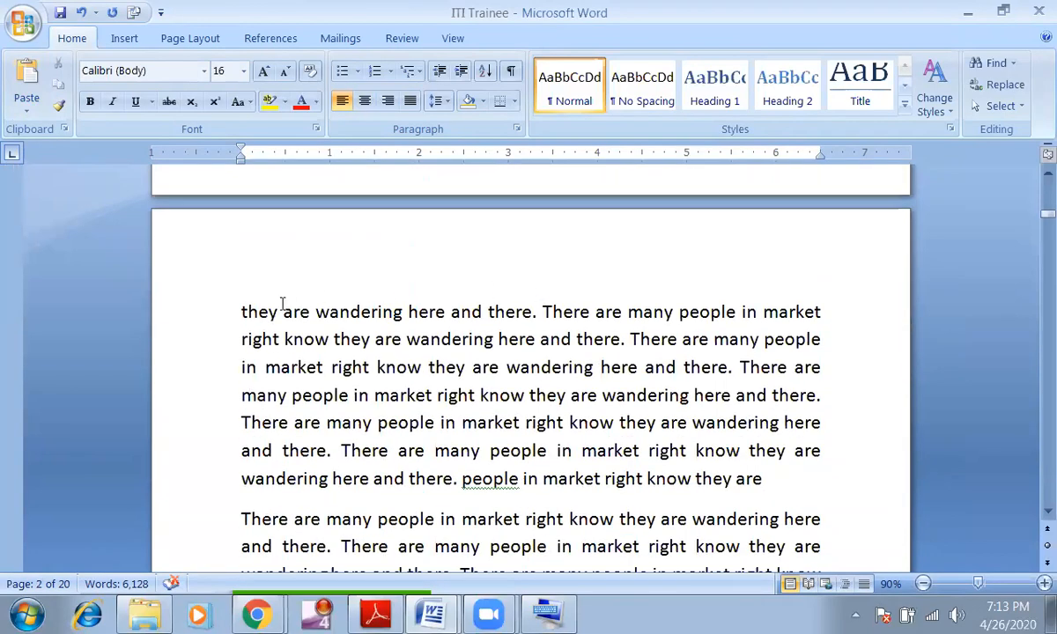
pyautogui.click(278, 315)
pyautogui.press('Return')
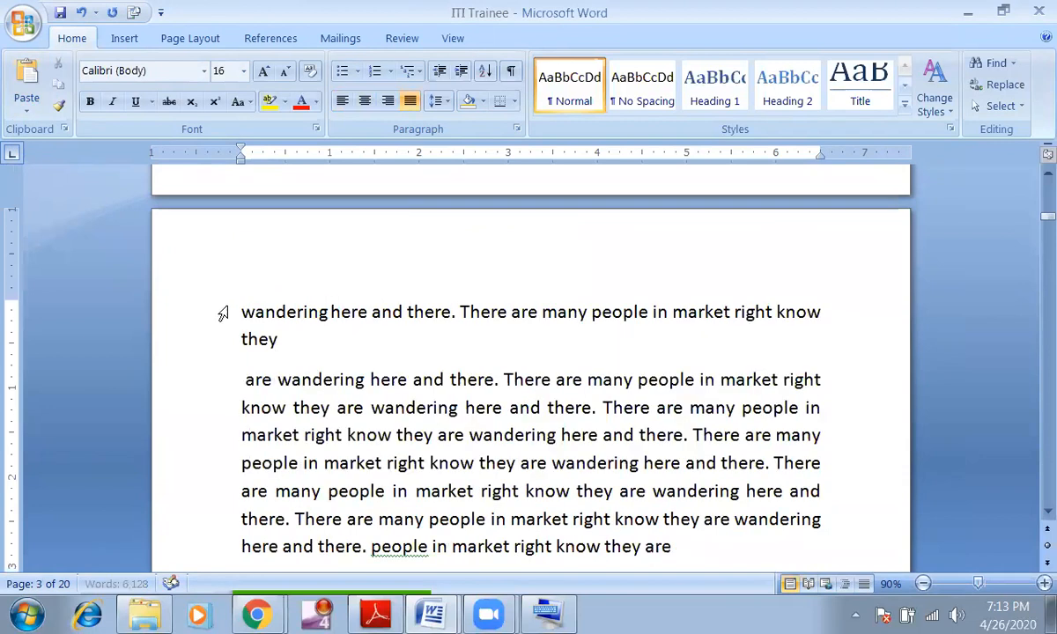
# Separate the word "wandering" from the surrounding text so that it stands on its own line starting page 3
pyautogui.click(333, 312)
pyautogui.hotkey('ctrl', 'BackSpace')
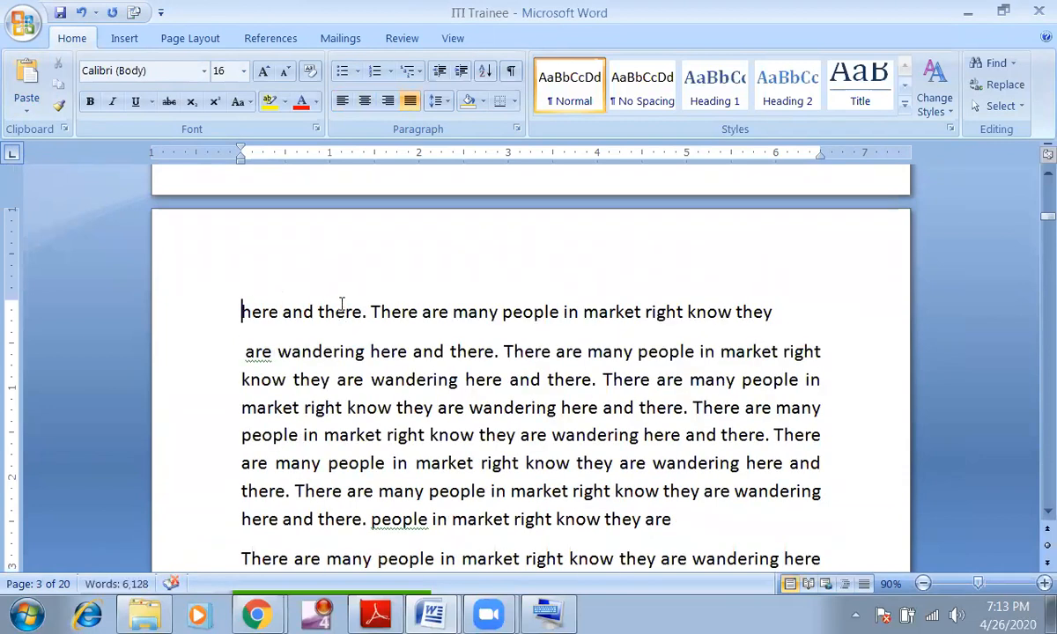
pyautogui.scroll(2, 353, 308)
pyautogui.click(249, 269)
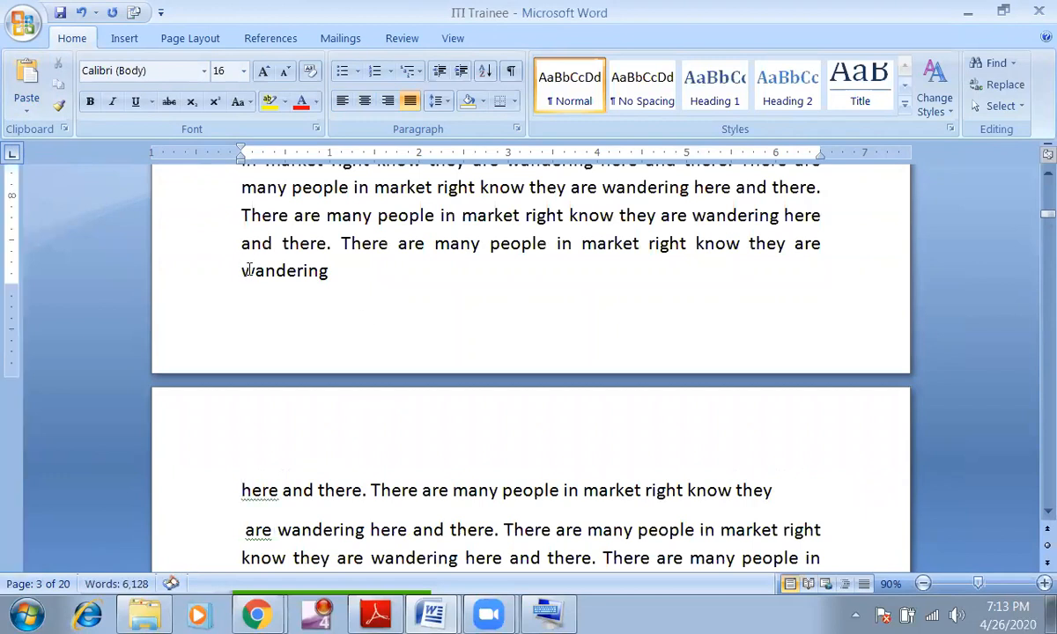
pyautogui.press('Return')
pyautogui.scroll(-2, 255, 299)
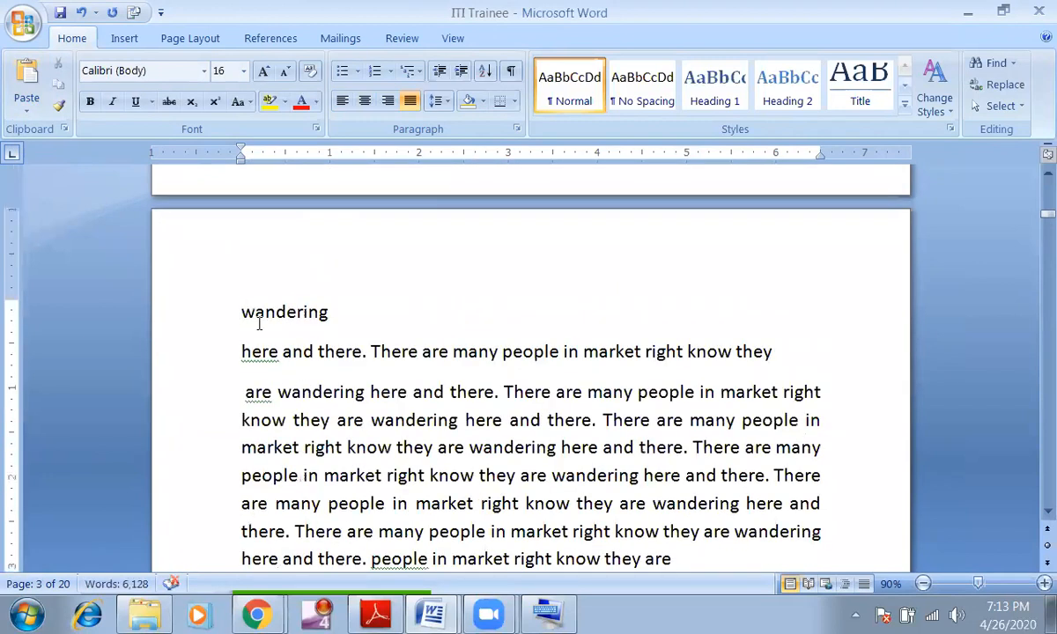
# Number the "wandering" line as "2 wandering", apply double line spacing and centre it as a heading
pyautogui.write('2')
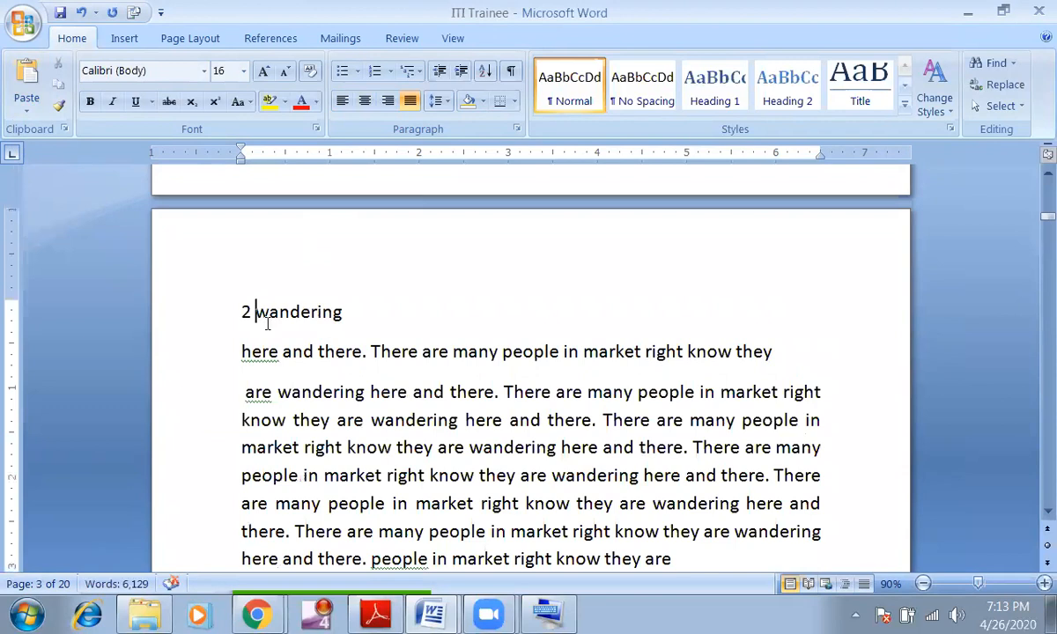
pyautogui.hotkey('ctrl', '2')
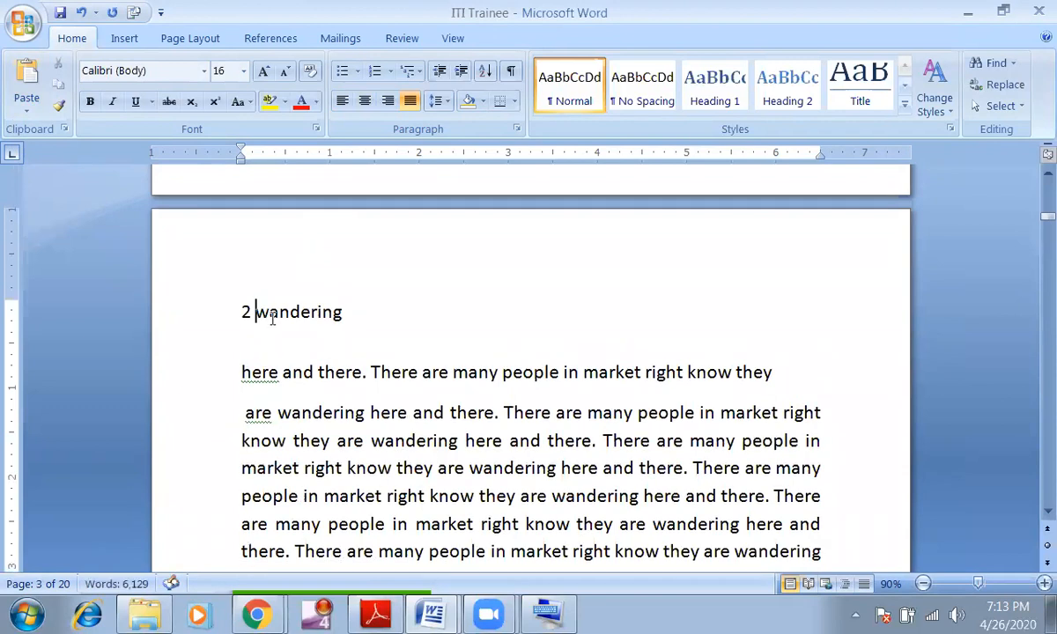
pyautogui.hotkey('ctrl', 'e')
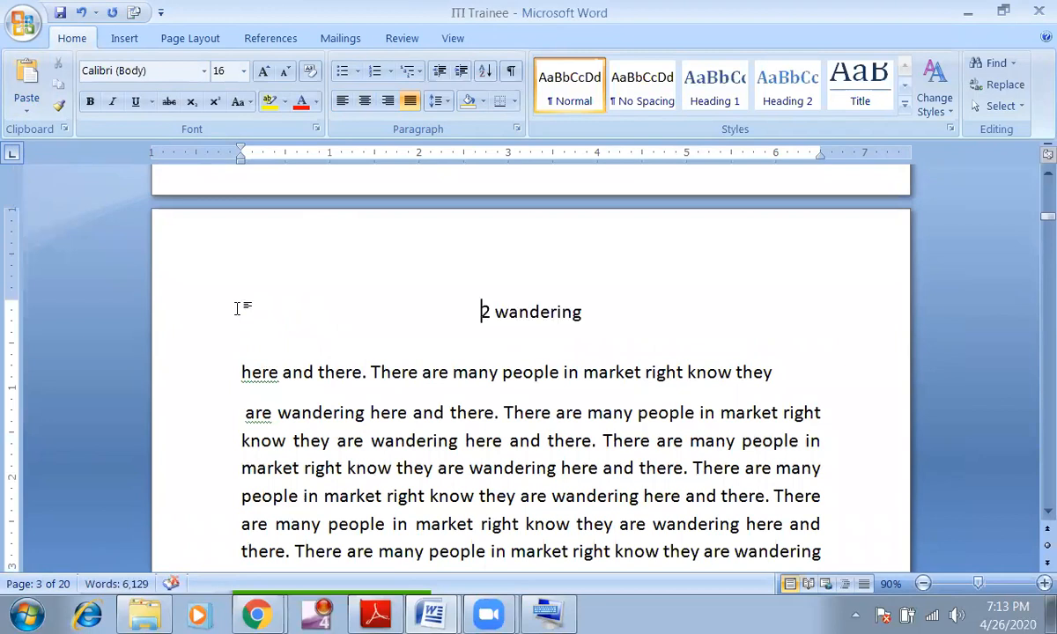
# Paste the "2 wandering" heading as a hyperlink below "1 There" in the index and left-align the new entry
pyautogui.moveTo(483, 313); pyautogui.dragTo(563, 317)
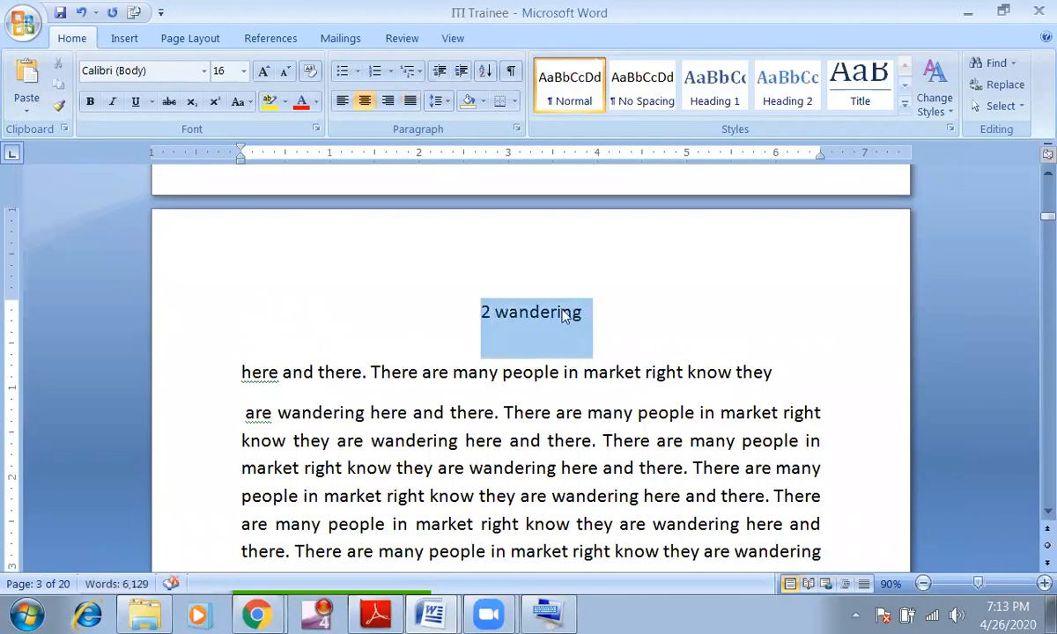
pyautogui.click(26, 104)
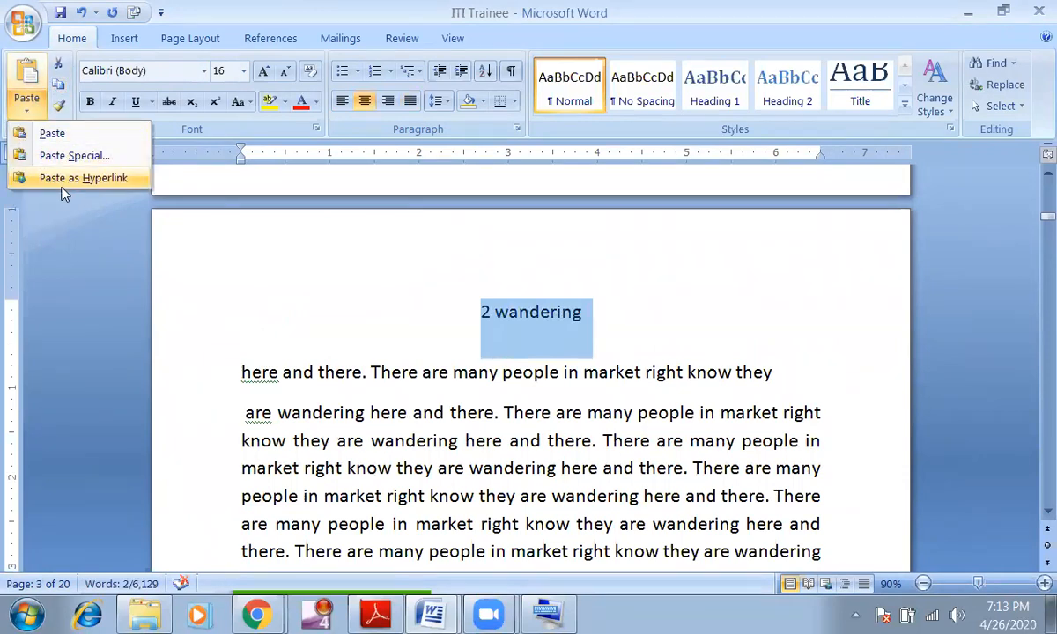
pyautogui.scroll(10, 404, 341)
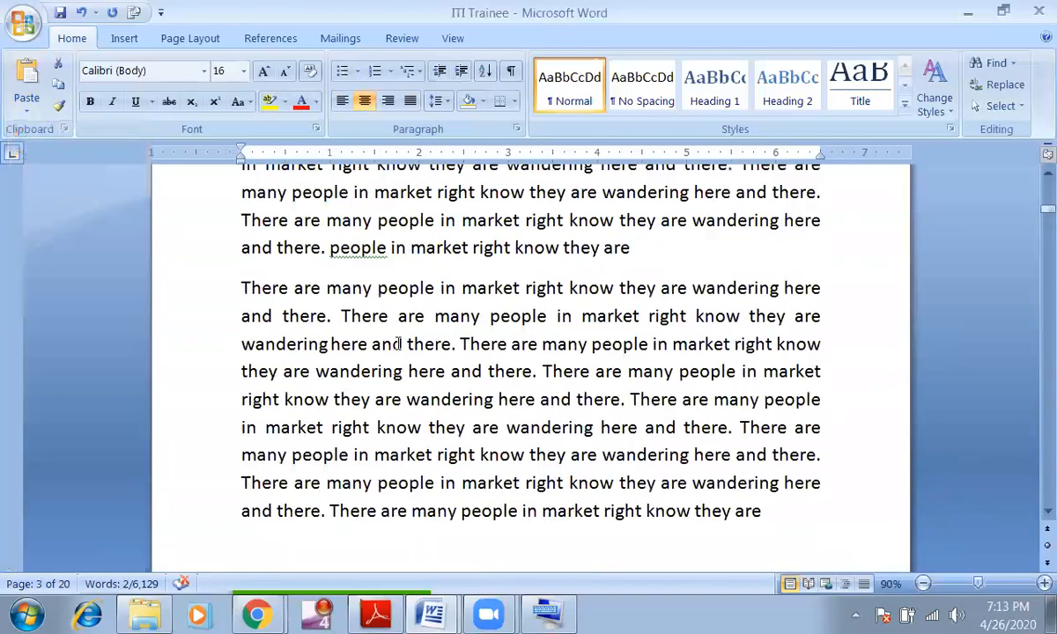
pyautogui.scroll(15, 395, 345)
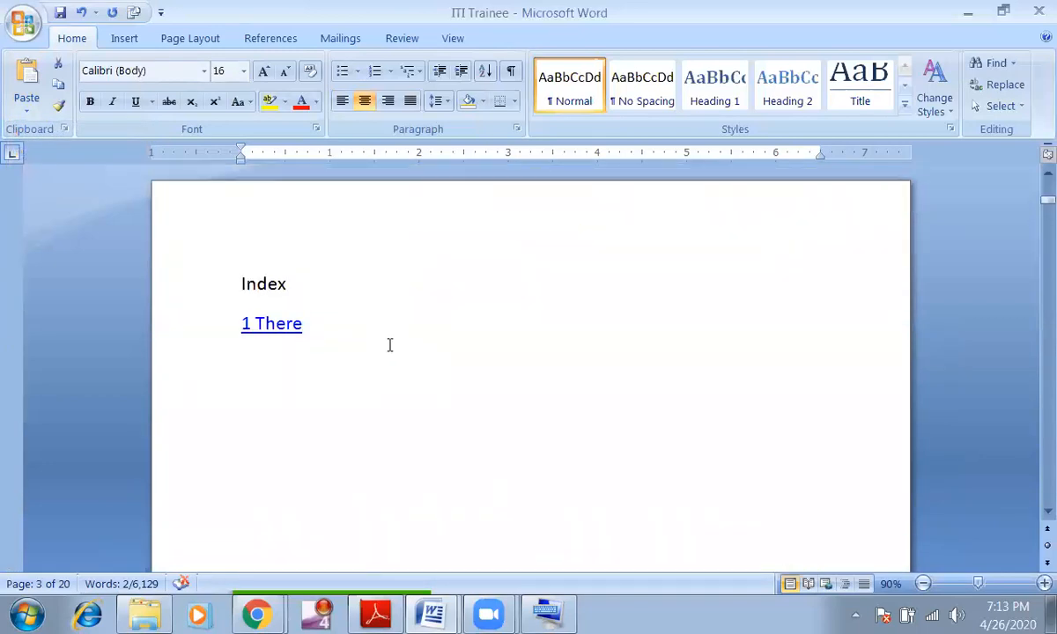
pyautogui.click(26, 106)
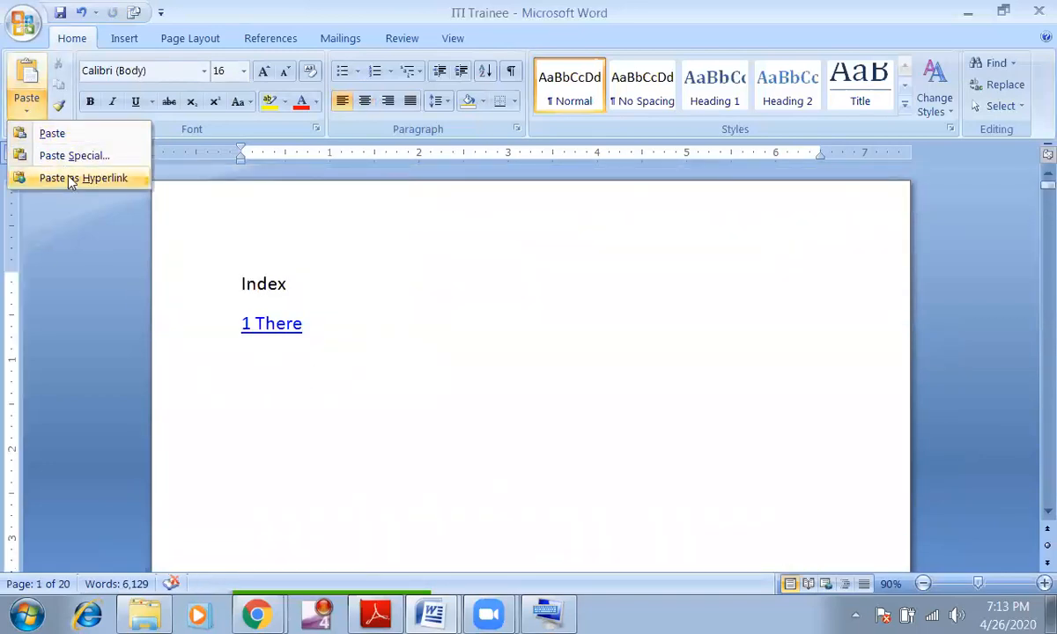
pyautogui.click(72, 179)
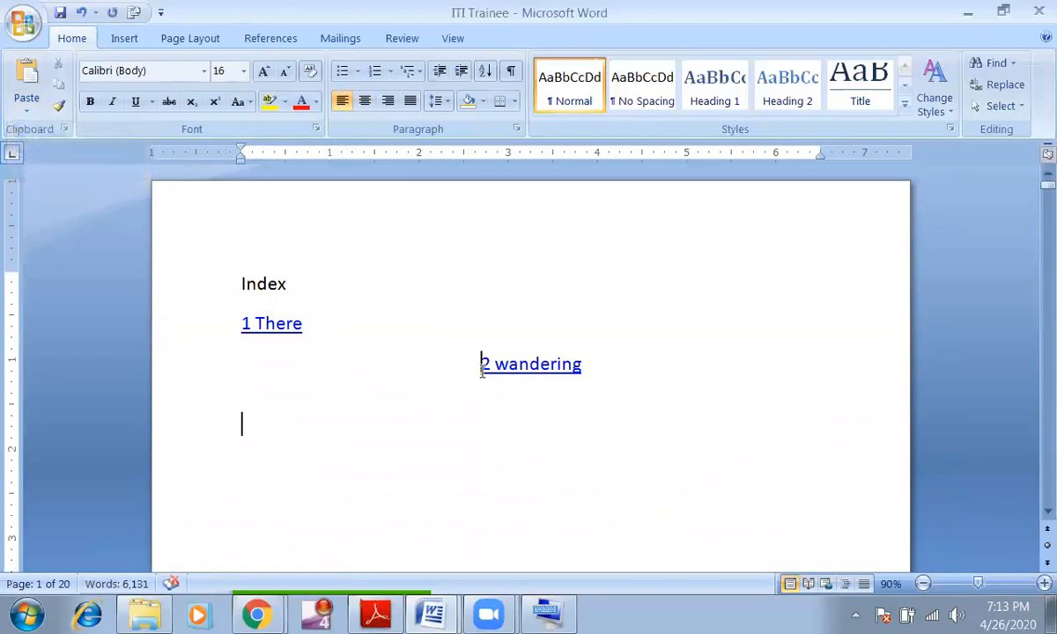
pyautogui.click(482, 374)
pyautogui.hotkey('ctrl', 'l')
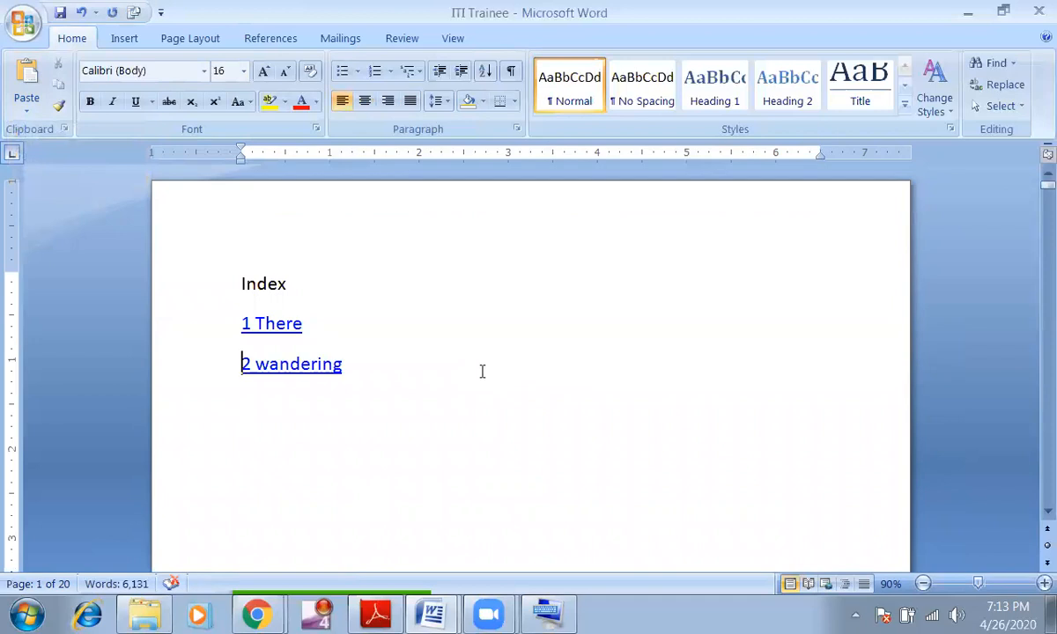
# Separate the word "market" at the end of page 4 from the surrounding text so that it stands on its own line starting page 5
pyautogui.scroll(-2, 306, 361)
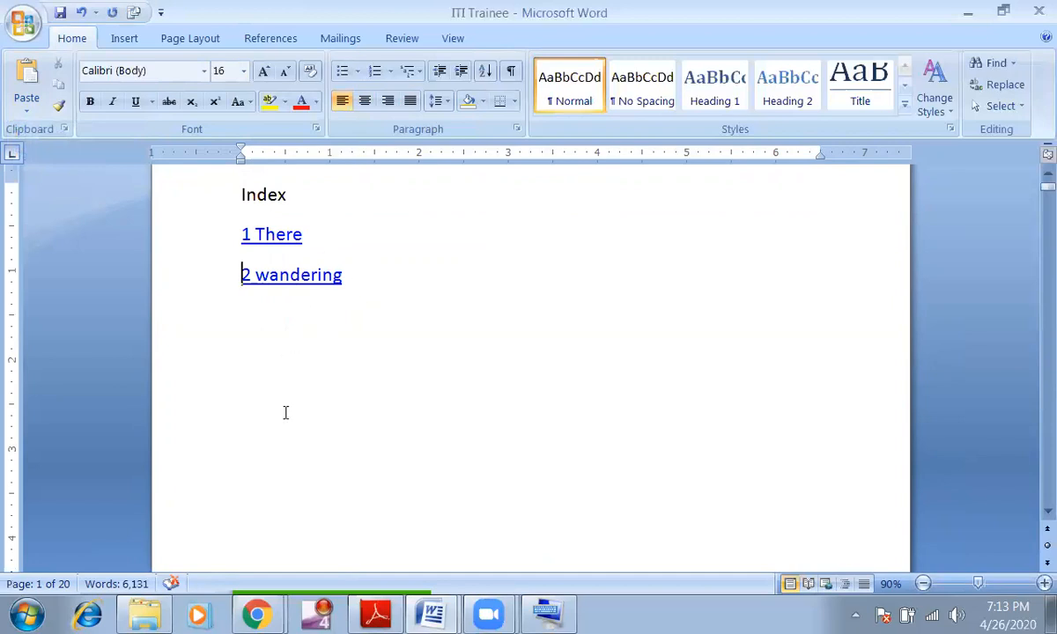
pyautogui.scroll(-2, 279, 441)
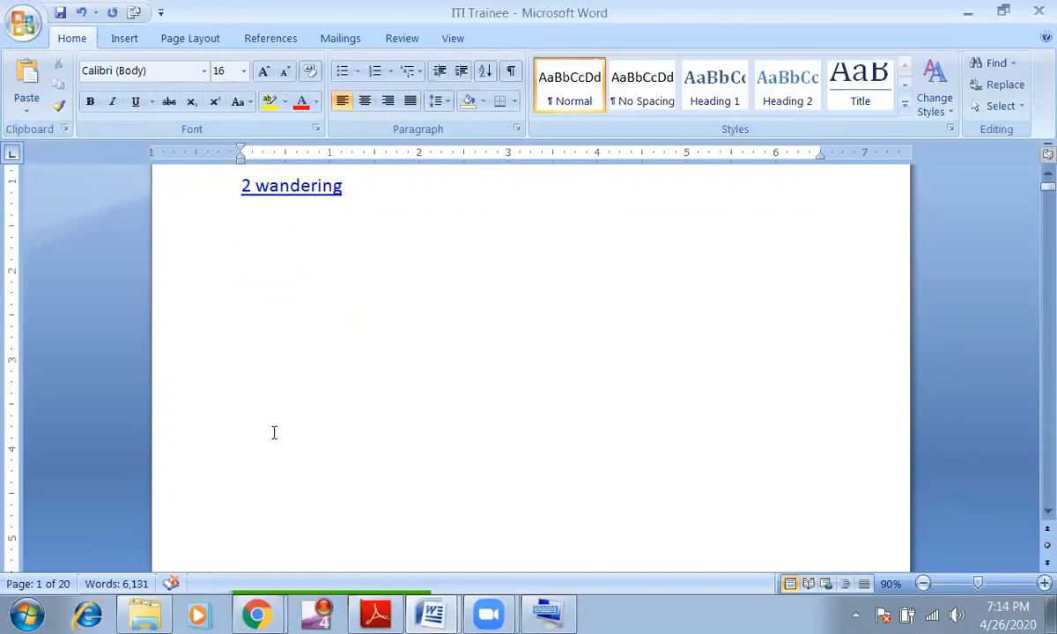
pyautogui.scroll(2, 370, 382)
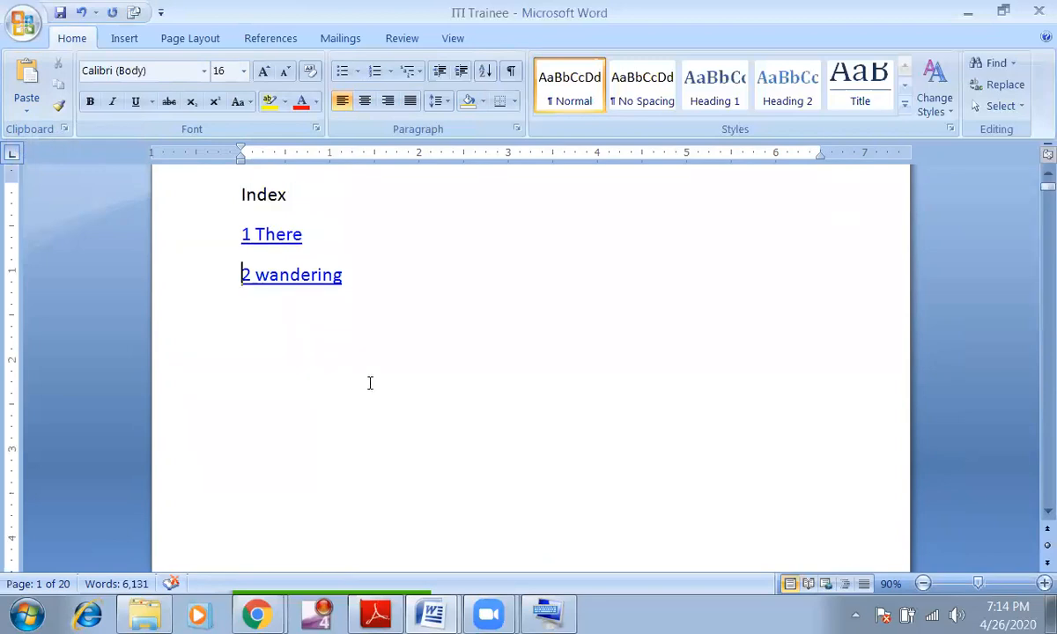
pyautogui.click(398, 289)
pyautogui.scroll(-5, 332, 470)
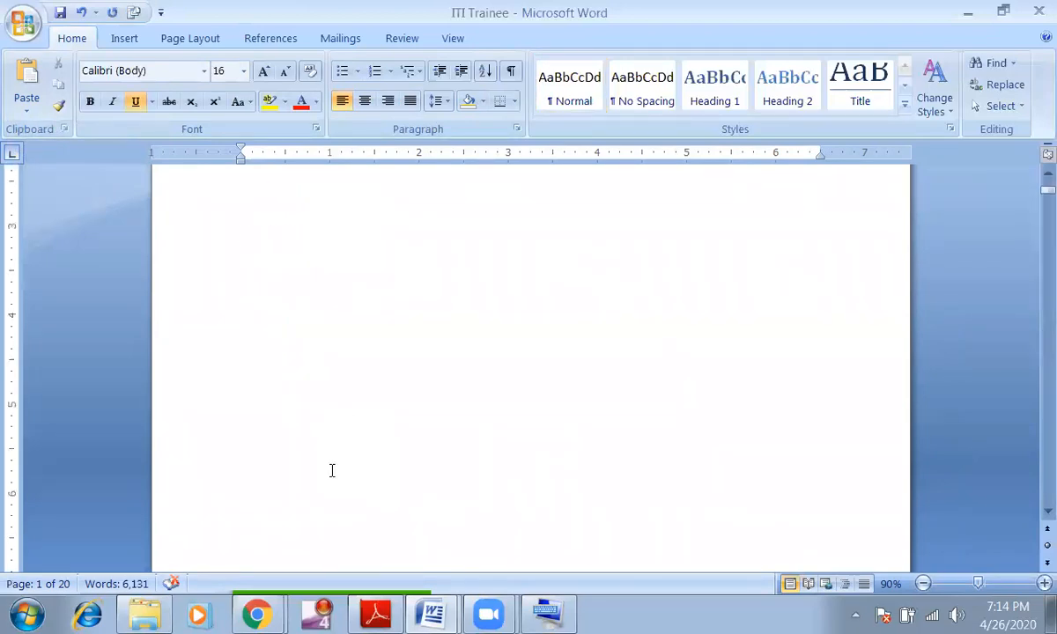
pyautogui.moveTo(1044, 192); pyautogui.dragTo(941, 289)
pyautogui.click(282, 432)
pyautogui.scroll(-6, 372, 436)
pyautogui.click(291, 398)
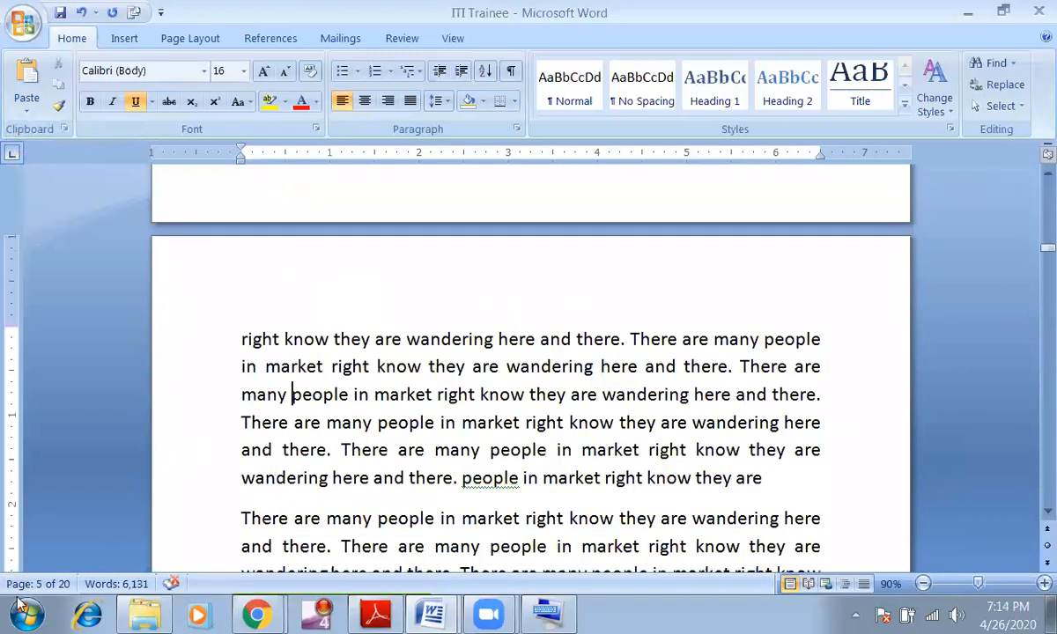
pyautogui.click(341, 366)
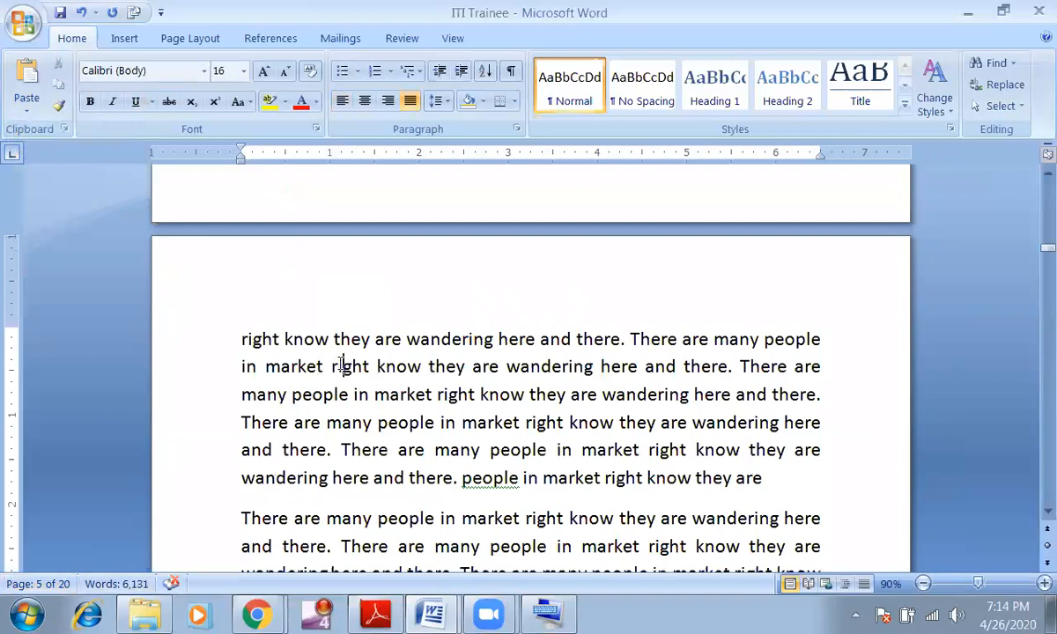
pyautogui.scroll(4, 341, 321)
pyautogui.click(763, 287)
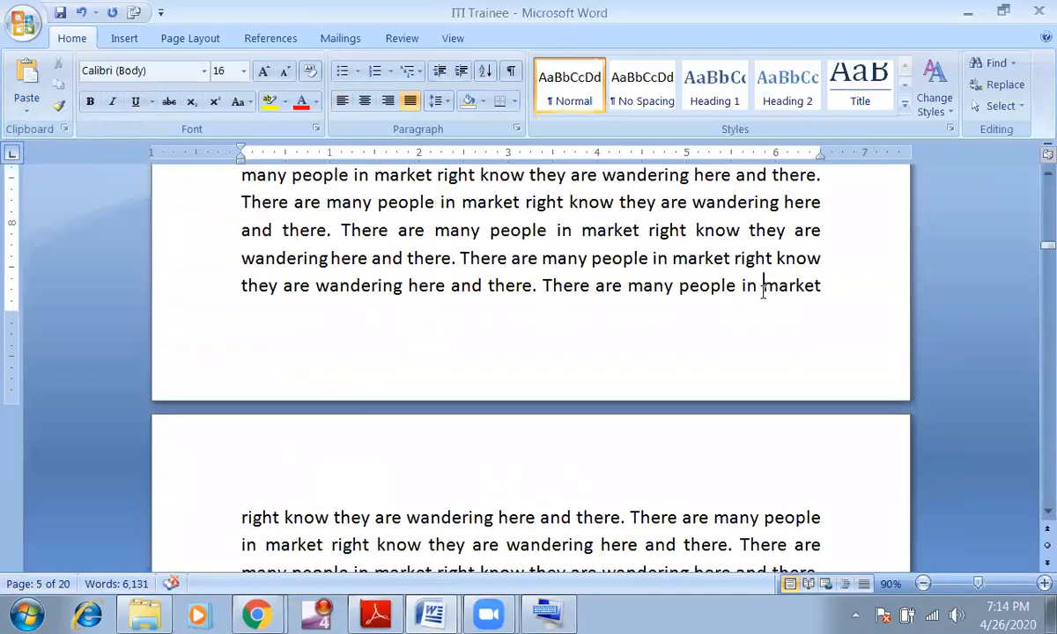
pyautogui.hotkey('ctrl', 'Return')
pyautogui.click(305, 517)
pyautogui.press('Return')
pyautogui.click(274, 517)
# Number the "market" line as "3 market" and centre it as a heading
pyautogui.click(238, 516)
pyautogui.write('3')
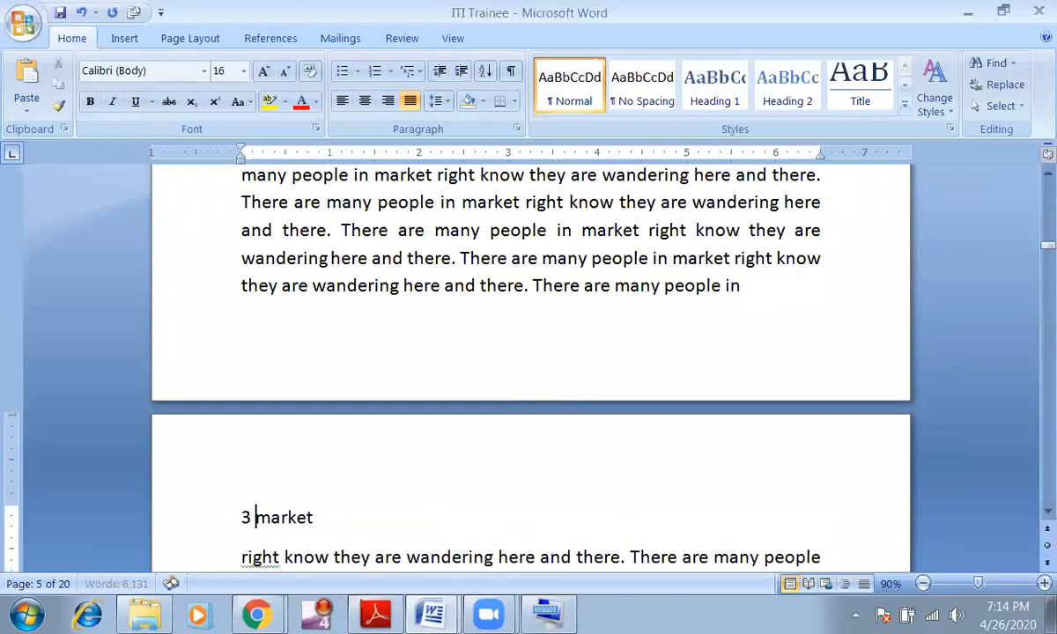
pyautogui.hotkey('ctrl', 'e')
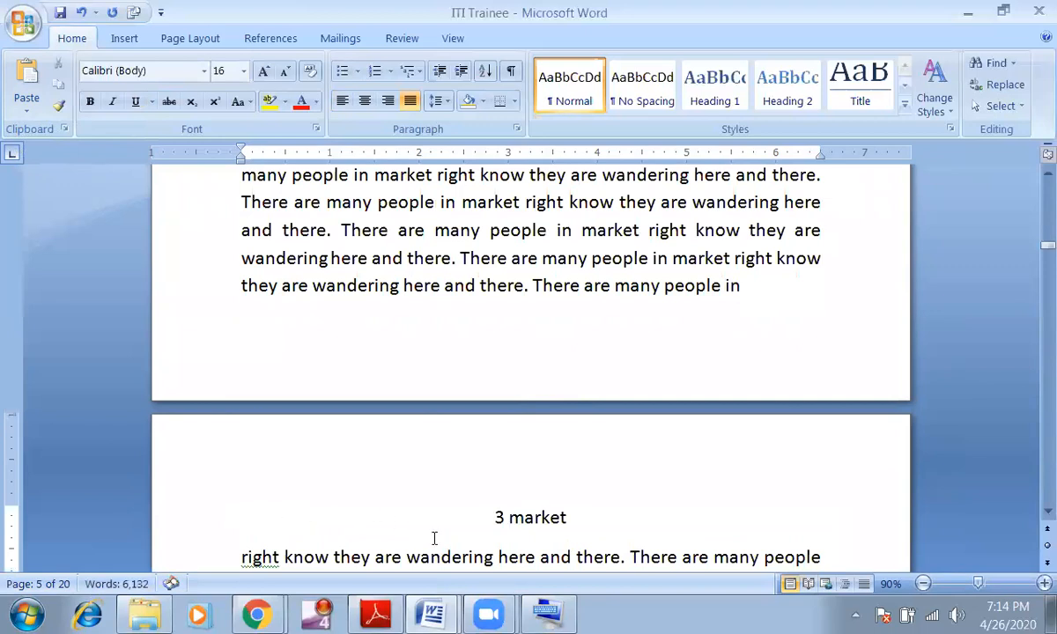
# Copy the "3 market" heading and return to the index on the first page
pyautogui.moveTo(495, 517); pyautogui.dragTo(577, 517)
pyautogui.hotkey('ctrl', 'c')
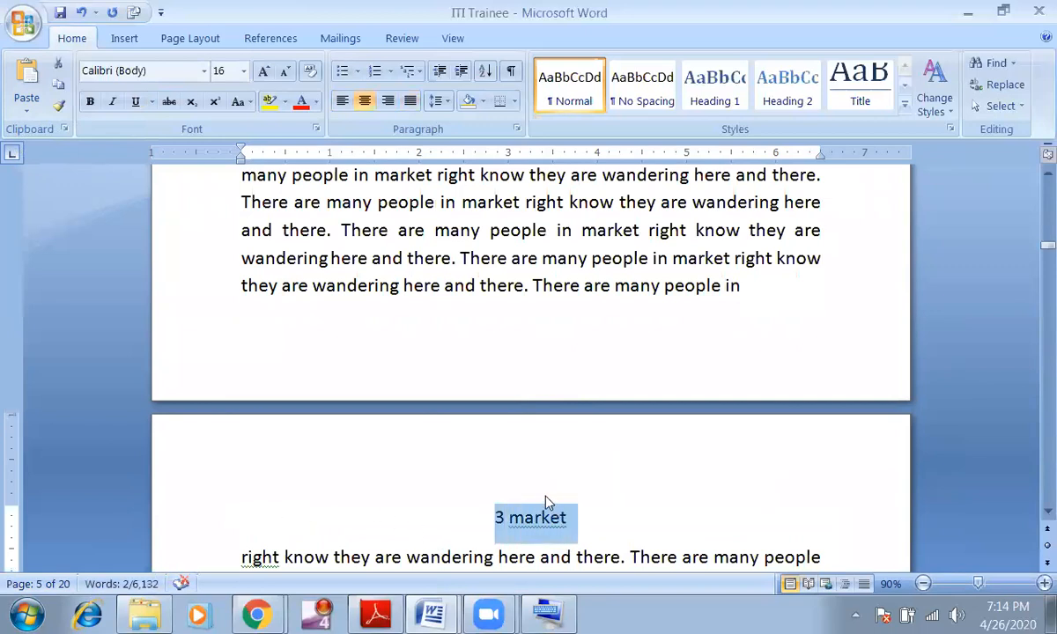
pyautogui.scroll(5, 863, 471)
pyautogui.moveTo(1045, 243); pyautogui.dragTo(1035, 173)
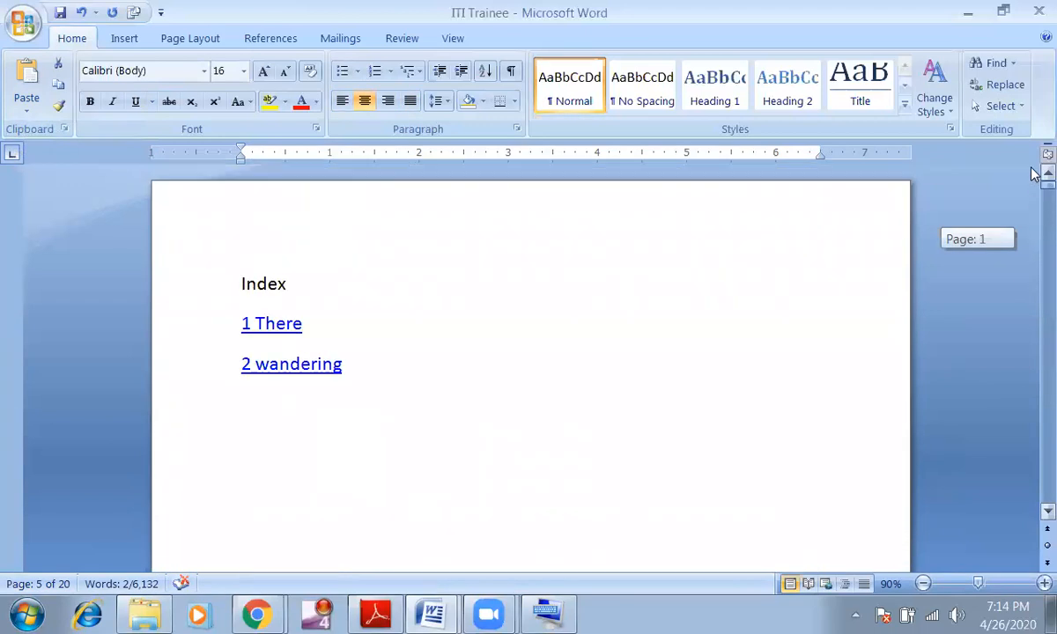
pyautogui.click(347, 361)
pyautogui.press('Return')
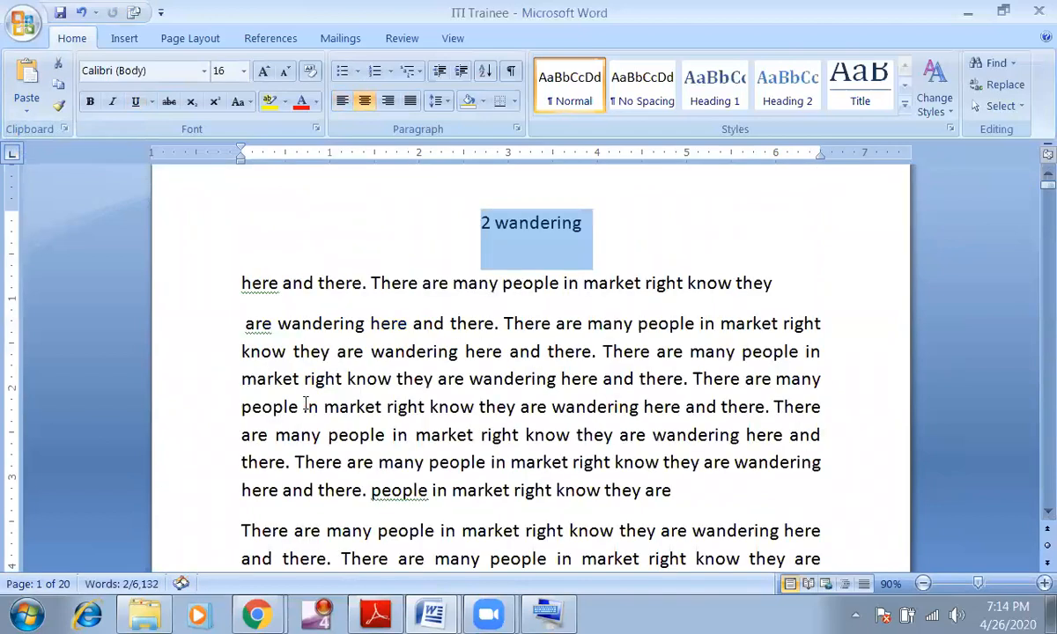
pyautogui.scroll(5, 493, 392)
pyautogui.scroll(-9, 531, 408)
pyautogui.moveTo(1045, 210); pyautogui.dragTo(1032, 181)
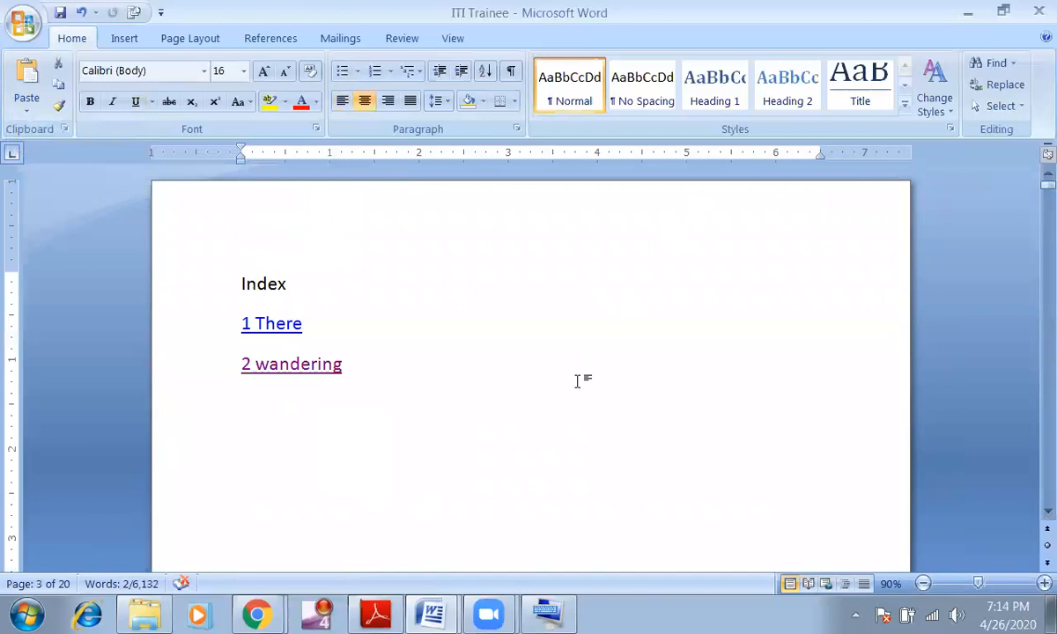
pyautogui.keyDown('ctrl'); pyautogui.click(337, 365); pyautogui.keyUp('ctrl')
pyautogui.scroll(2, 550, 394)
pyautogui.moveTo(1033, 214); pyautogui.dragTo(1032, 176)
# Paste the copied heading as a hyperlink below "2 wandering" in the index and left-align the new entry
pyautogui.click(475, 337)
pyautogui.click(429, 367)
pyautogui.click(251, 413)
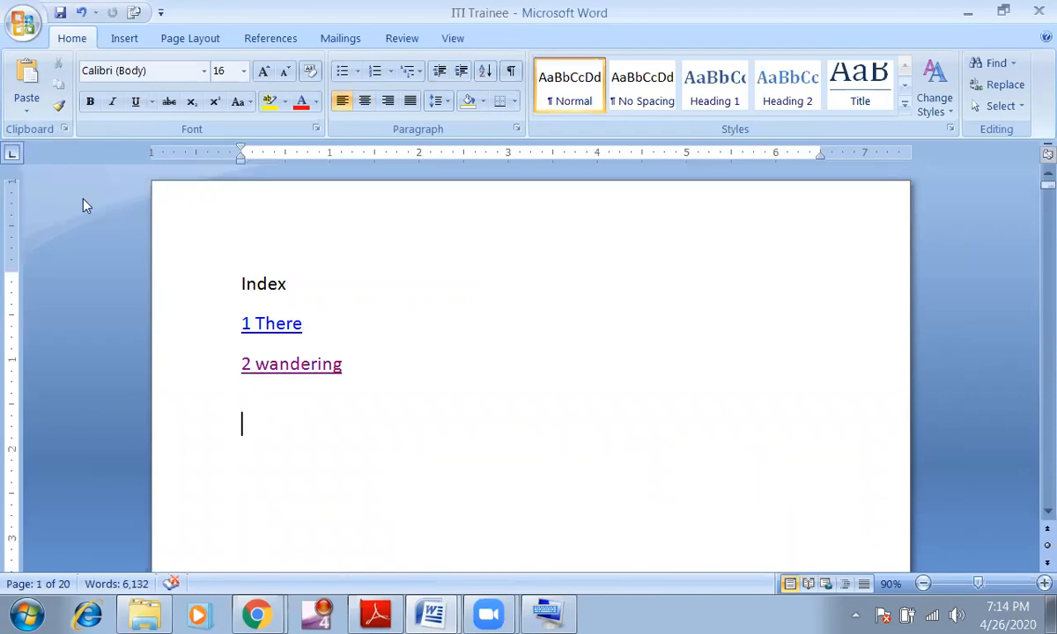
pyautogui.click(34, 101)
pyautogui.click(60, 181)
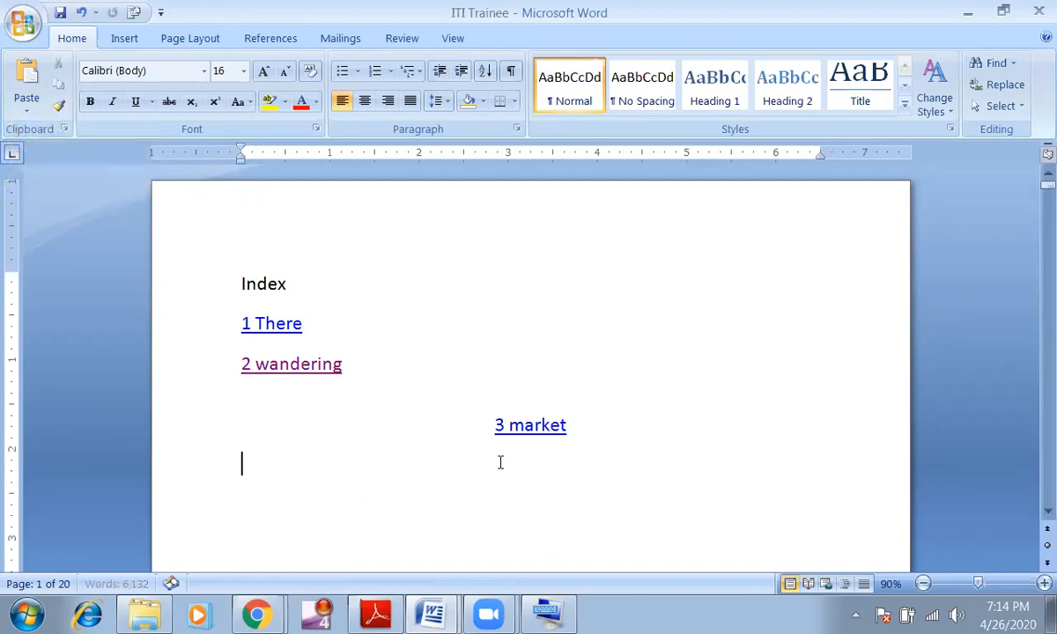
pyautogui.click(492, 431)
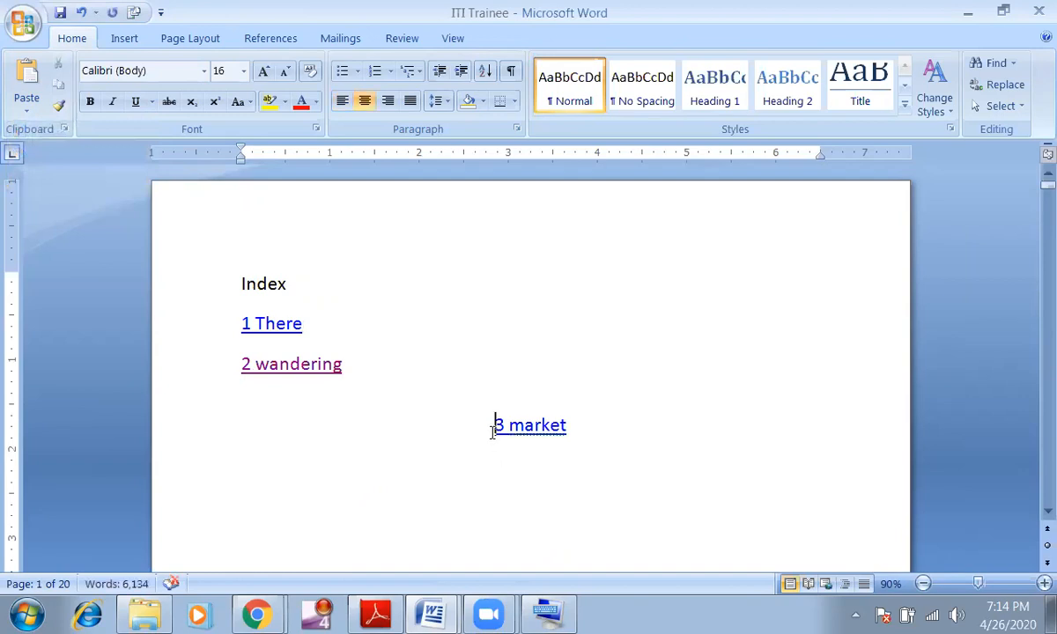
pyautogui.hotkey('ctrl', 'r')
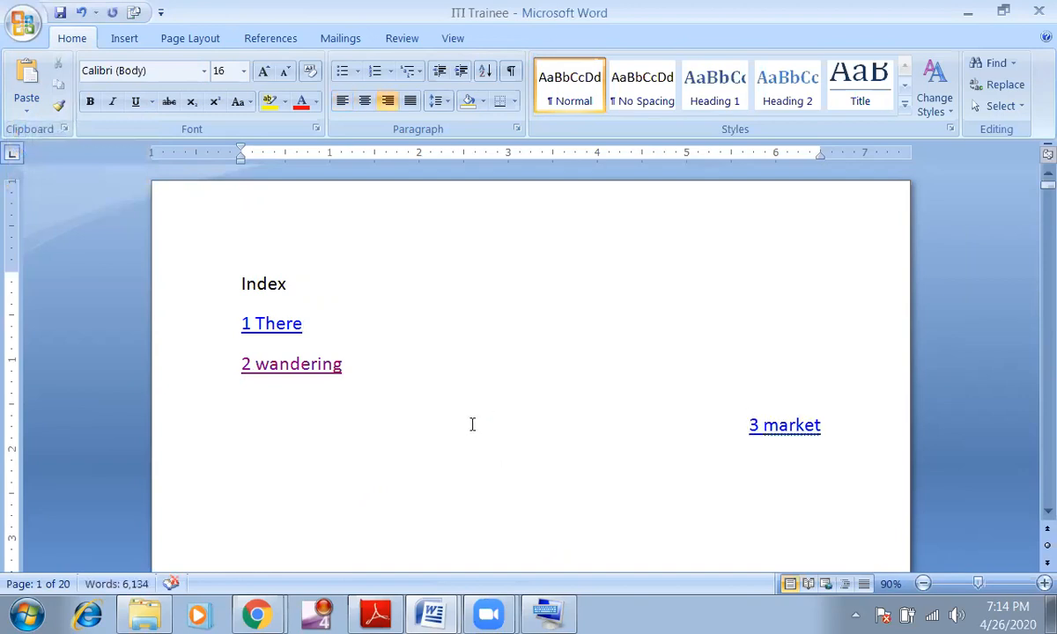
pyautogui.click(525, 357)
pyautogui.hotkey('ctrl', 'l')
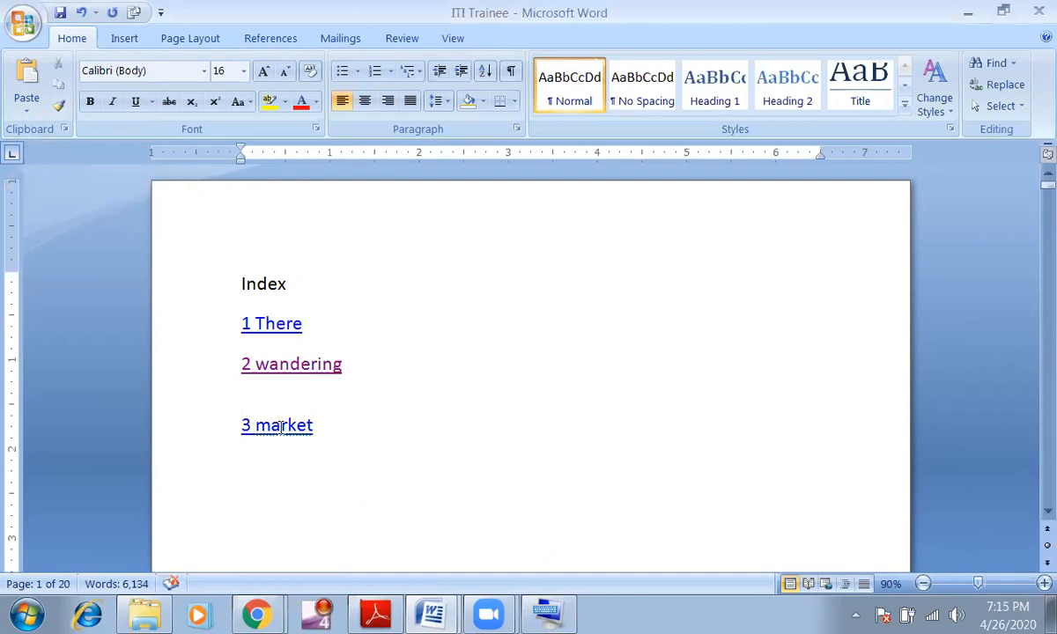
# Test the index hyperlinks by following "3 market", "1 There" and "2 wandering" to their headings
pyautogui.click(270, 427)
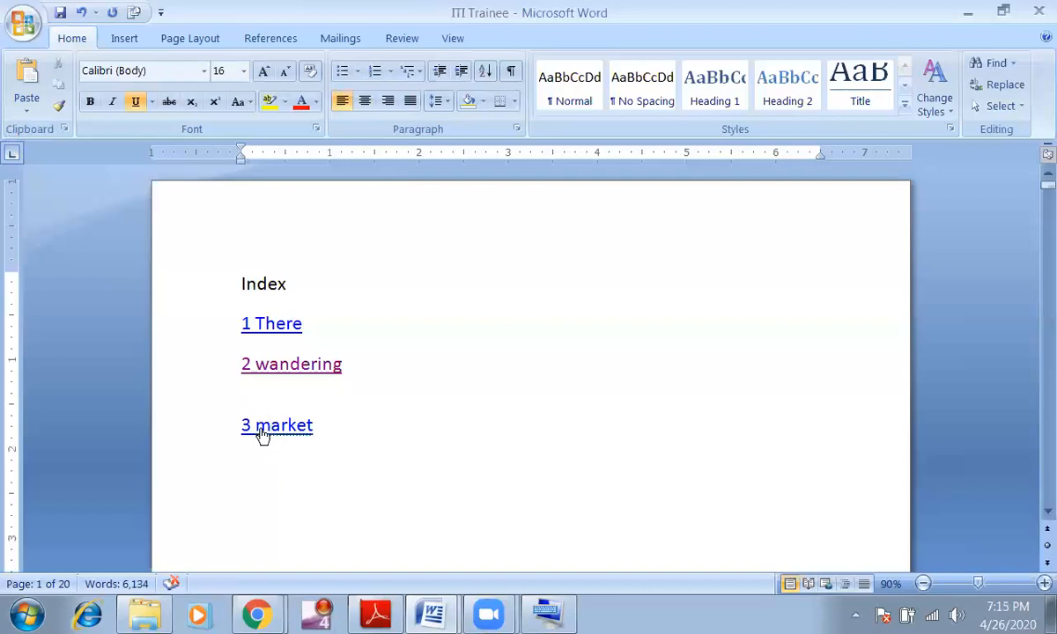
pyautogui.keyDown('ctrl'); pyautogui.click(261, 428); pyautogui.keyUp('ctrl')
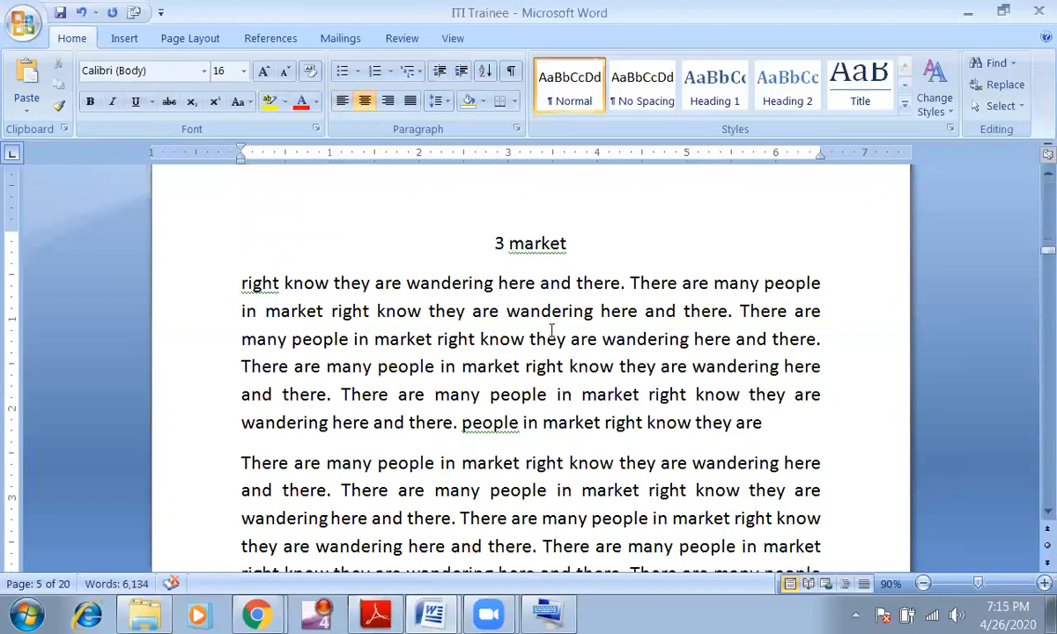
pyautogui.scroll(-2, 529, 440)
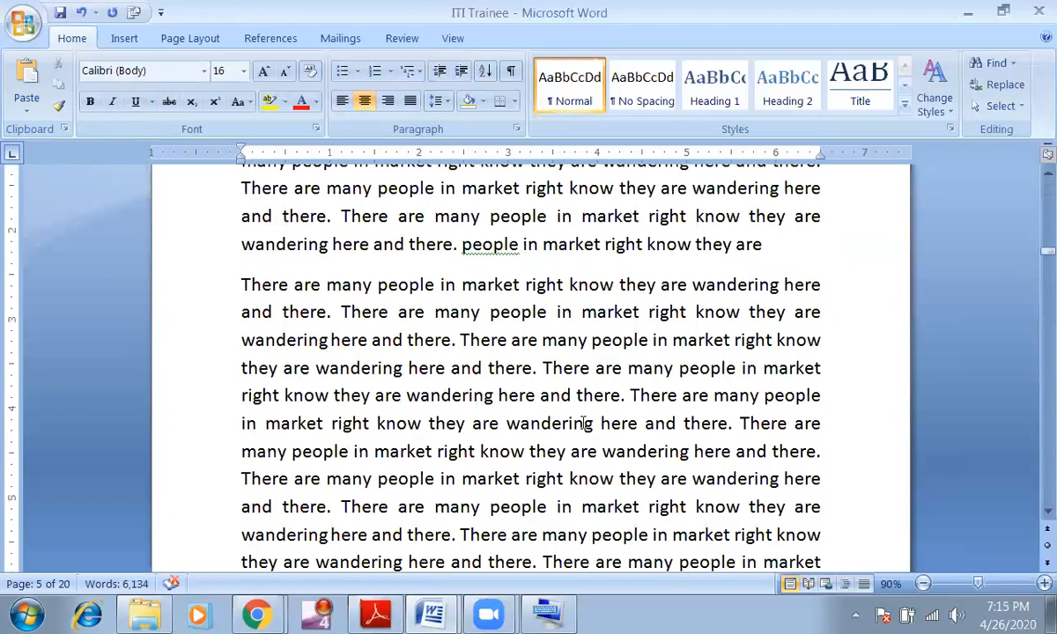
pyautogui.moveTo(1046, 251); pyautogui.dragTo(978, 167)
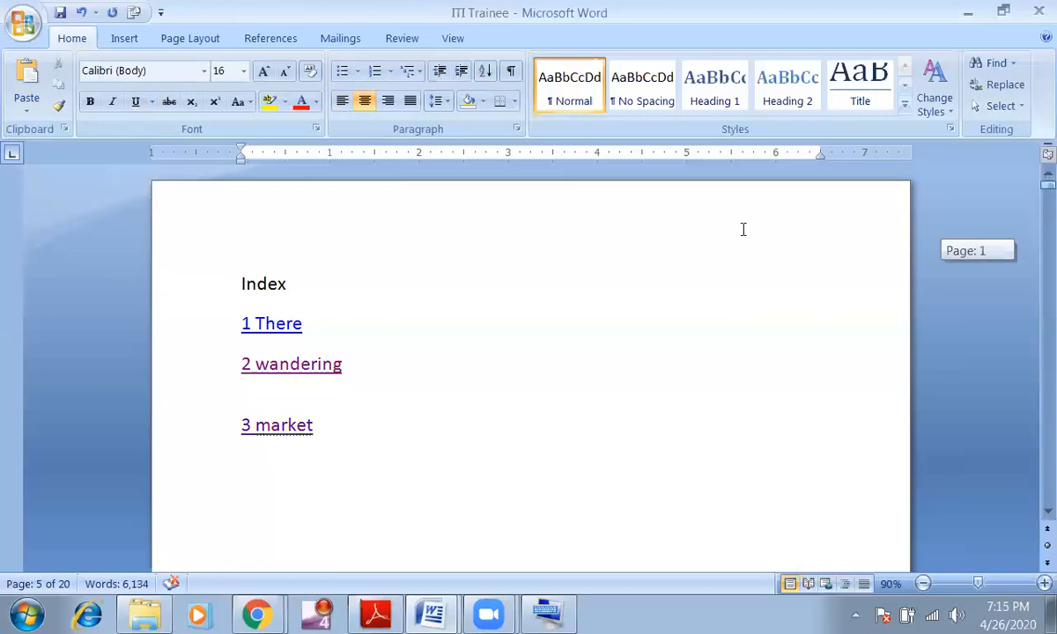
pyautogui.keyDown('ctrl'); pyautogui.click(266, 331); pyautogui.keyUp('ctrl')
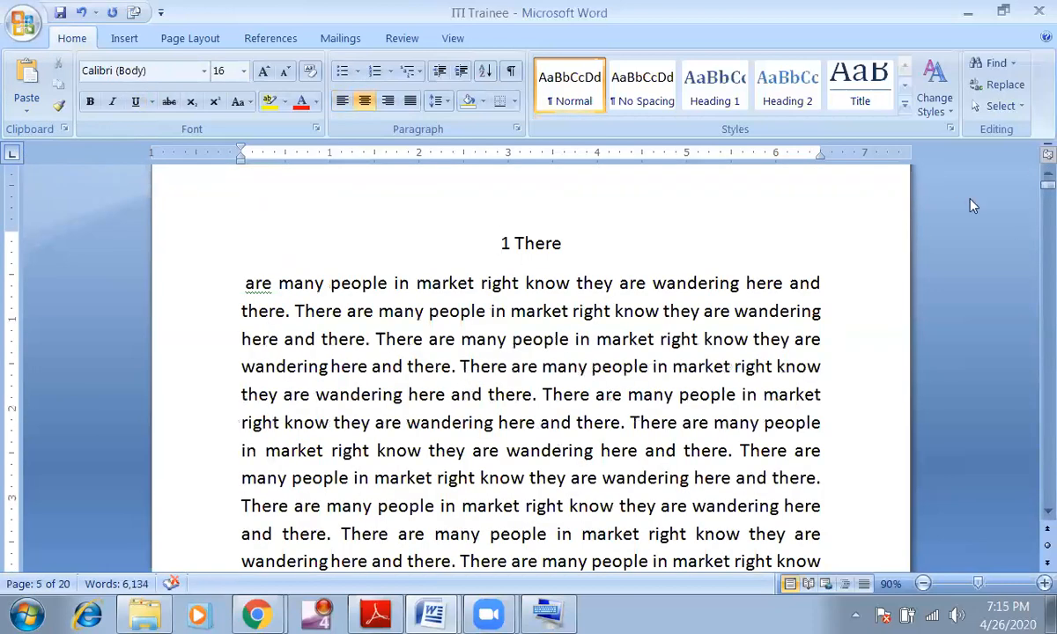
pyautogui.moveTo(1046, 203); pyautogui.dragTo(1046, 180)
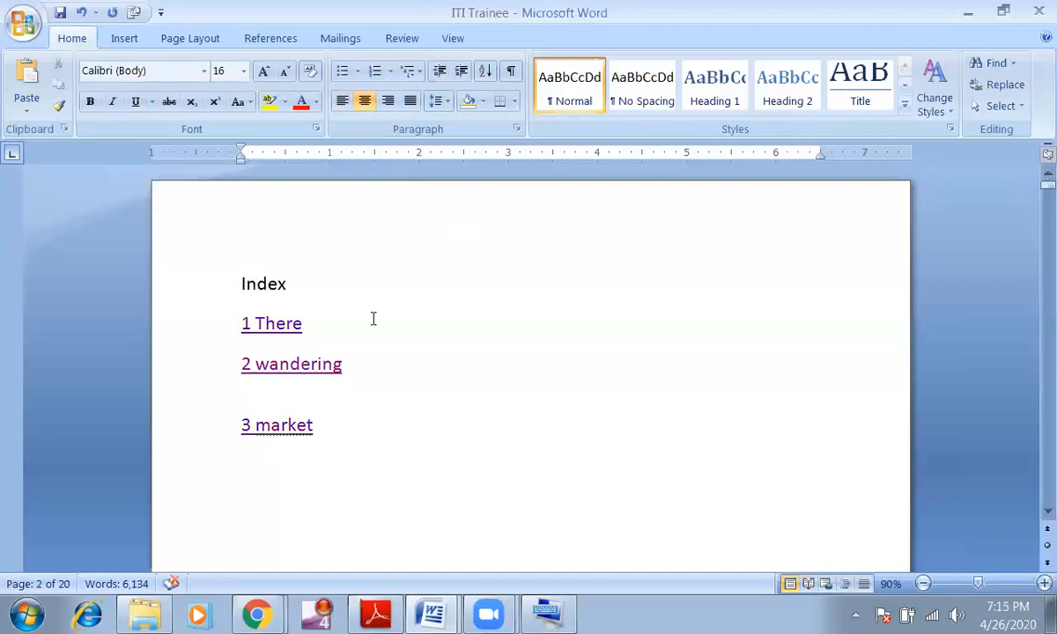
pyautogui.keyDown('ctrl'); pyautogui.click(286, 370); pyautogui.keyUp('ctrl')
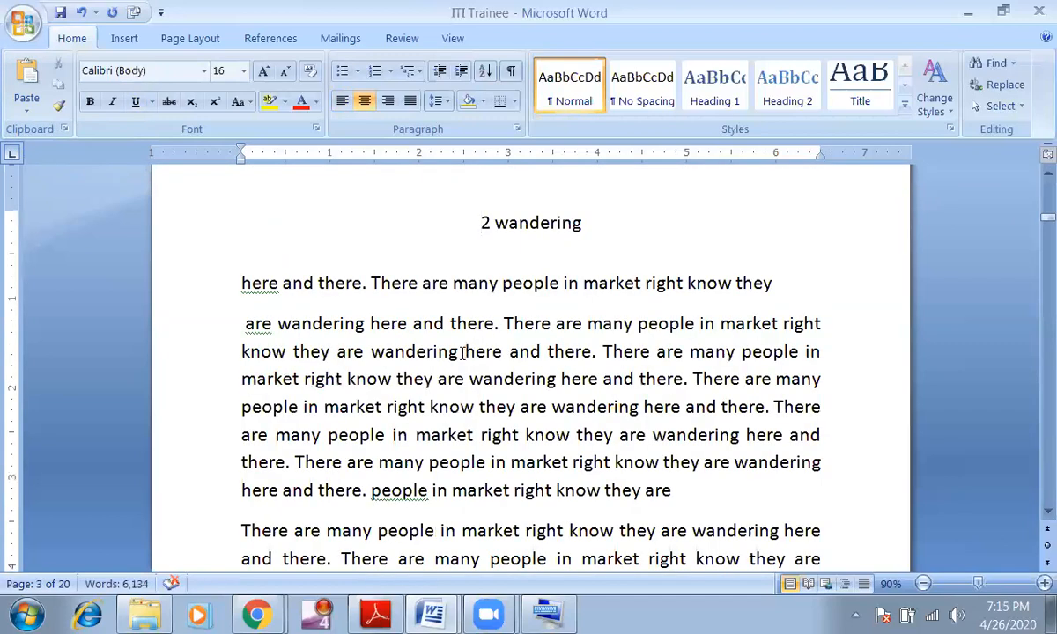
# Copy the word "are" from the paragraph under "2 wandering" and paste it as a hyperlink in the Introduction ms word (1) document
pyautogui.click(28, 107)
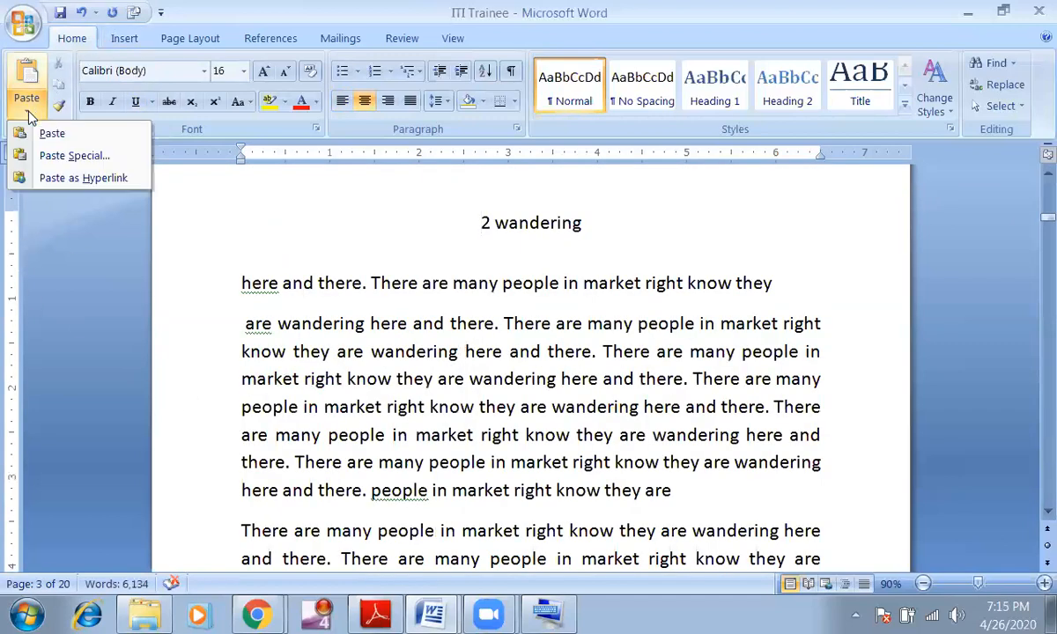
pyautogui.click(297, 300)
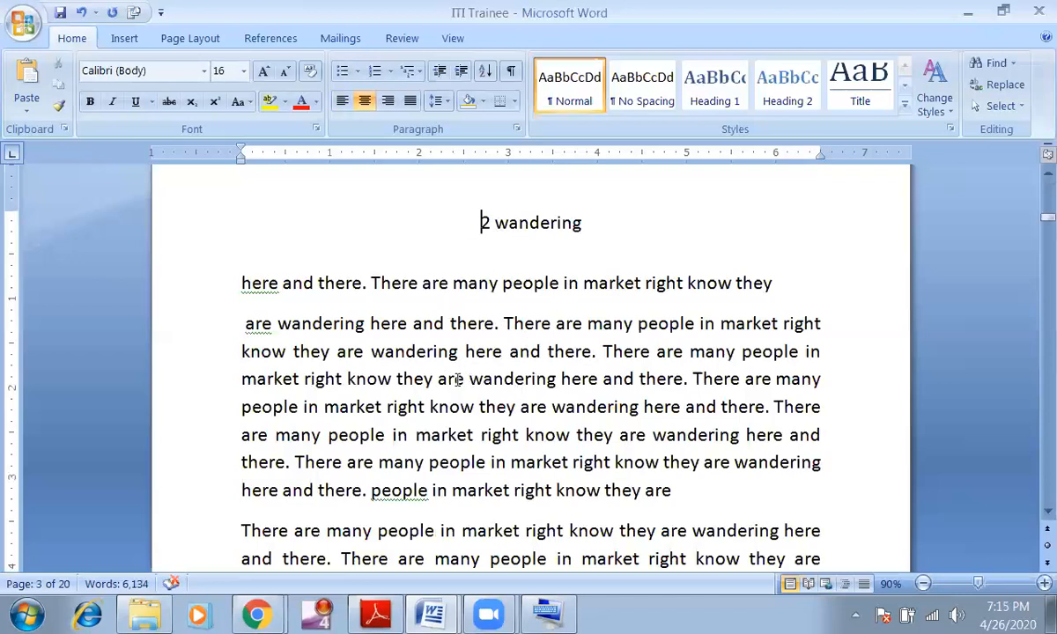
pyautogui.moveTo(439, 379); pyautogui.dragTo(460, 380)
pyautogui.hotkey('ctrl', 'c')
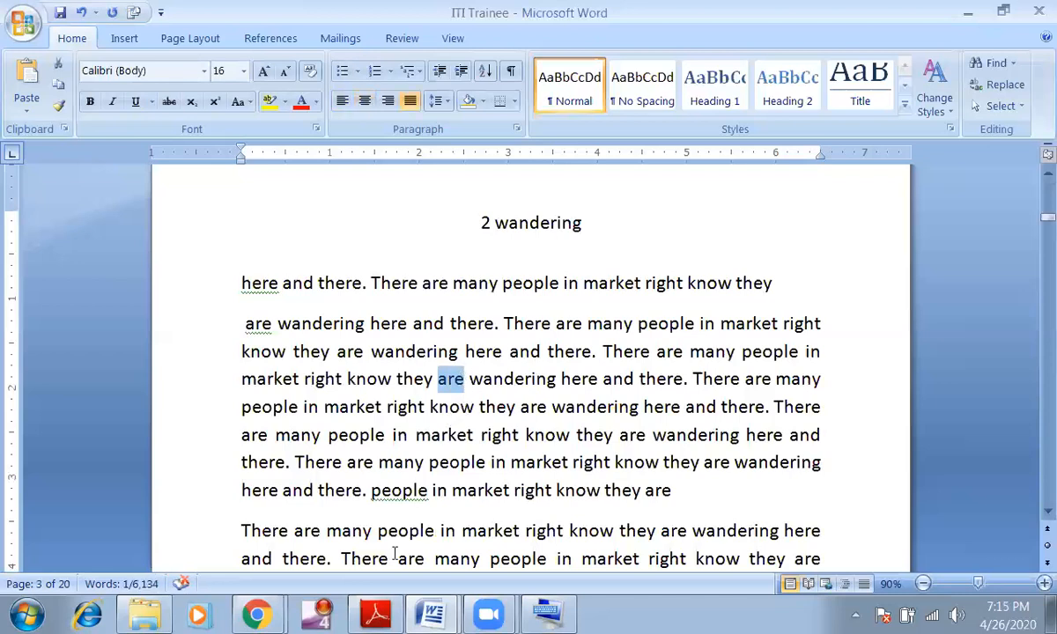
pyautogui.moveTo(431, 614)
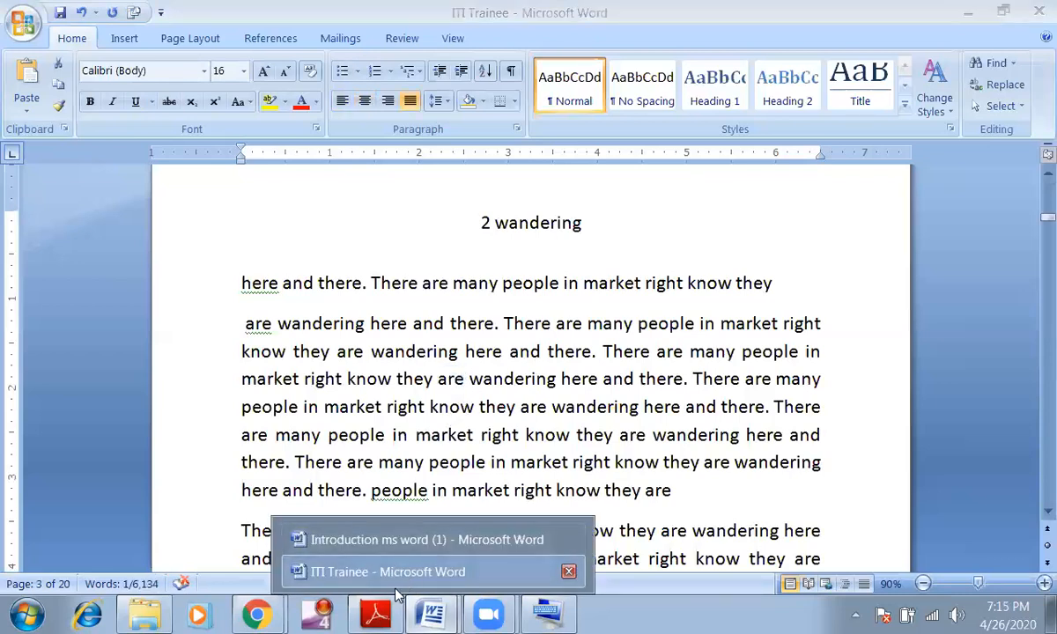
pyautogui.click(364, 540)
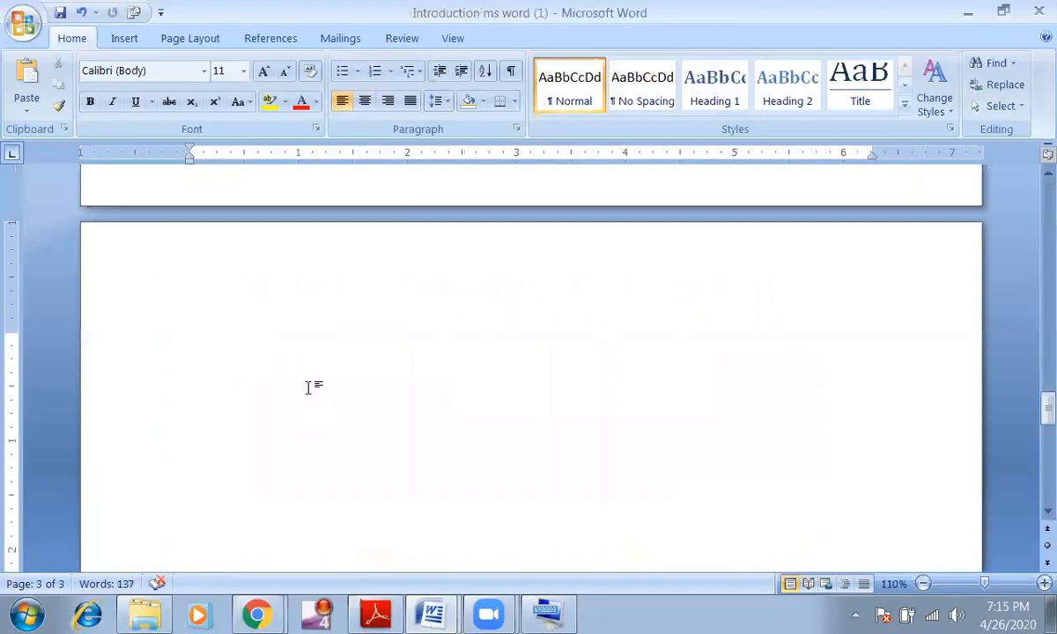
pyautogui.click(29, 102)
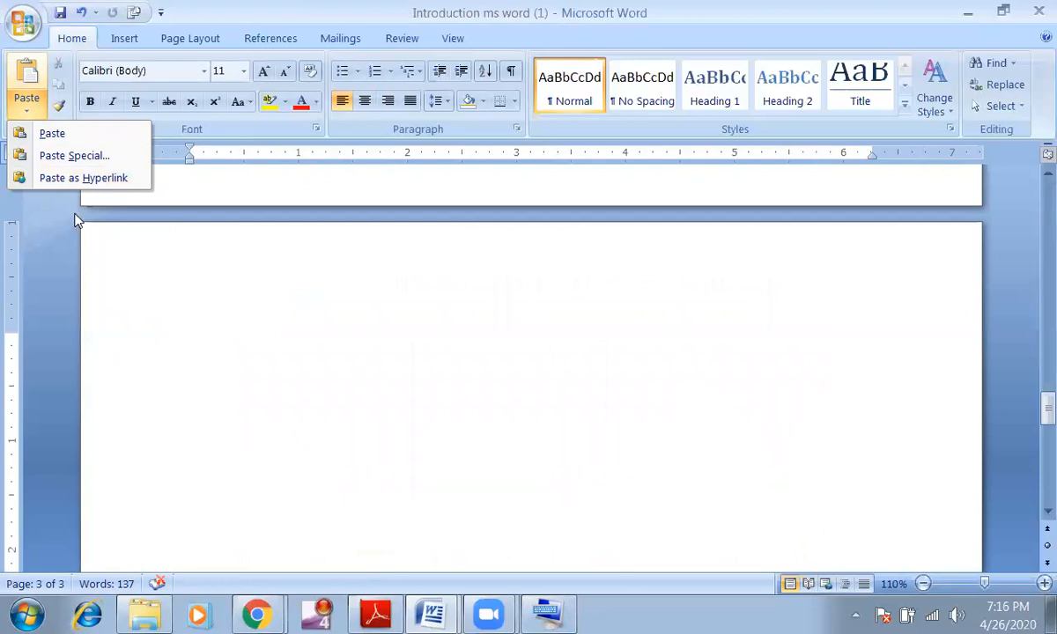
pyautogui.click(83, 178)
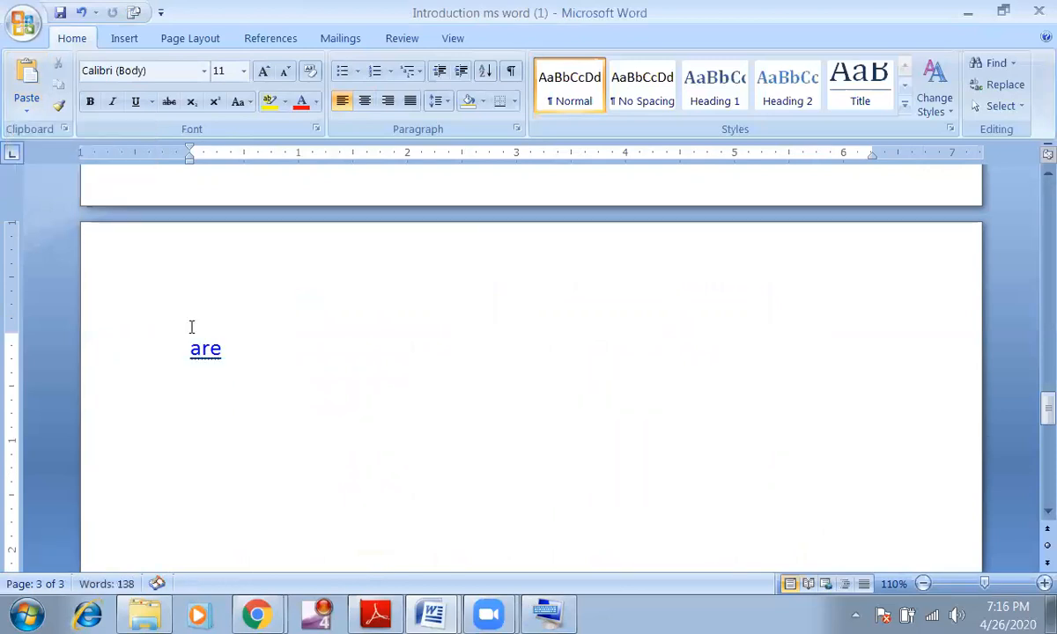
# Return to the ITI Trainee document, close it with its changes saved, and close its folder window
pyautogui.click(967, 13)
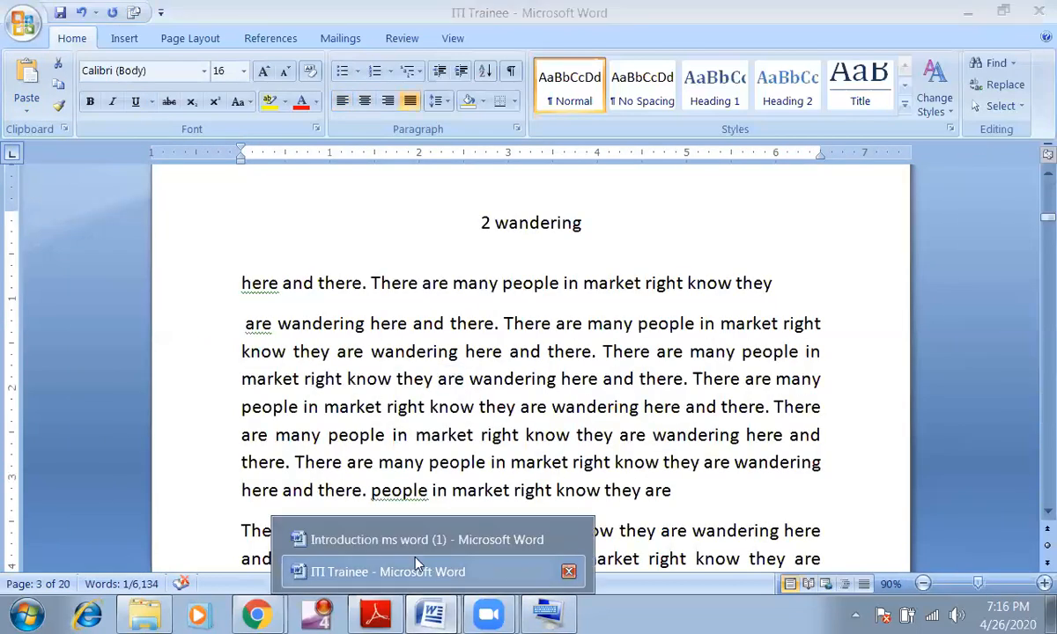
pyautogui.click(402, 572)
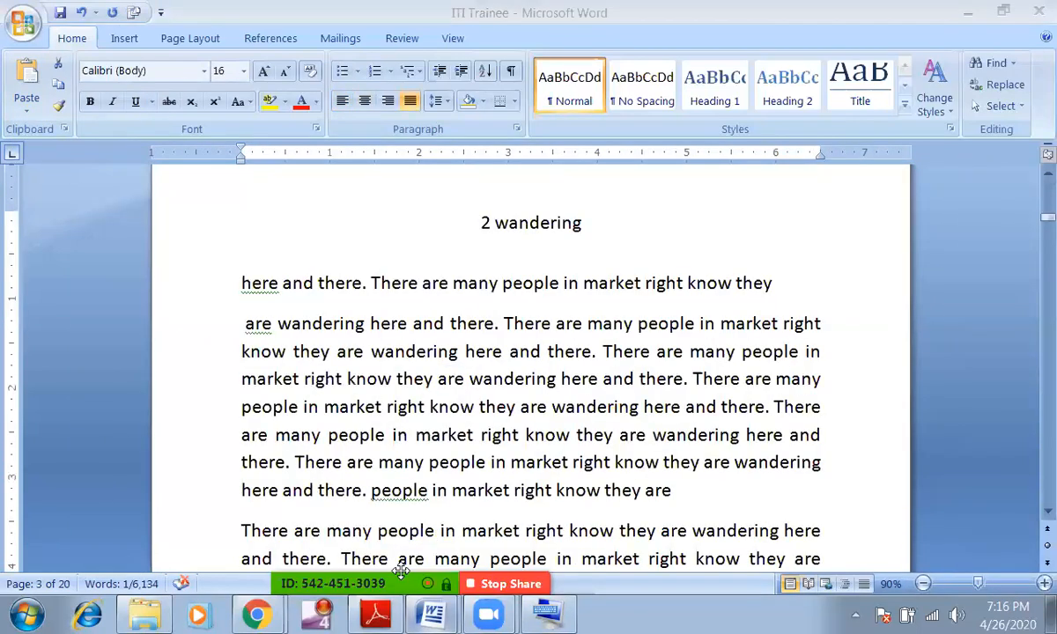
pyautogui.click(449, 12)
pyautogui.click(1035, 15)
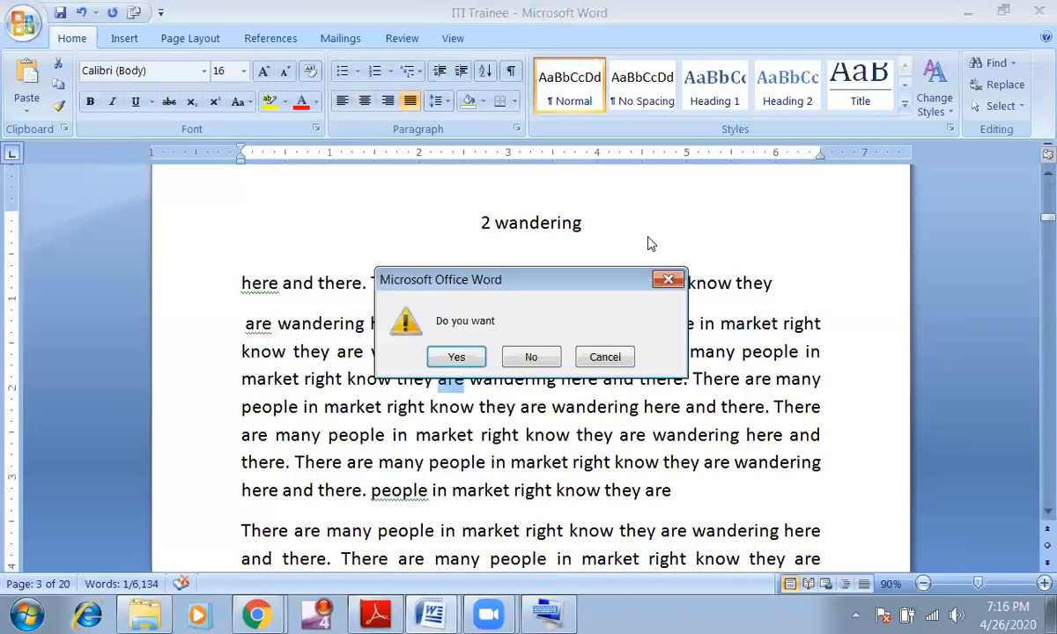
pyautogui.click(478, 359)
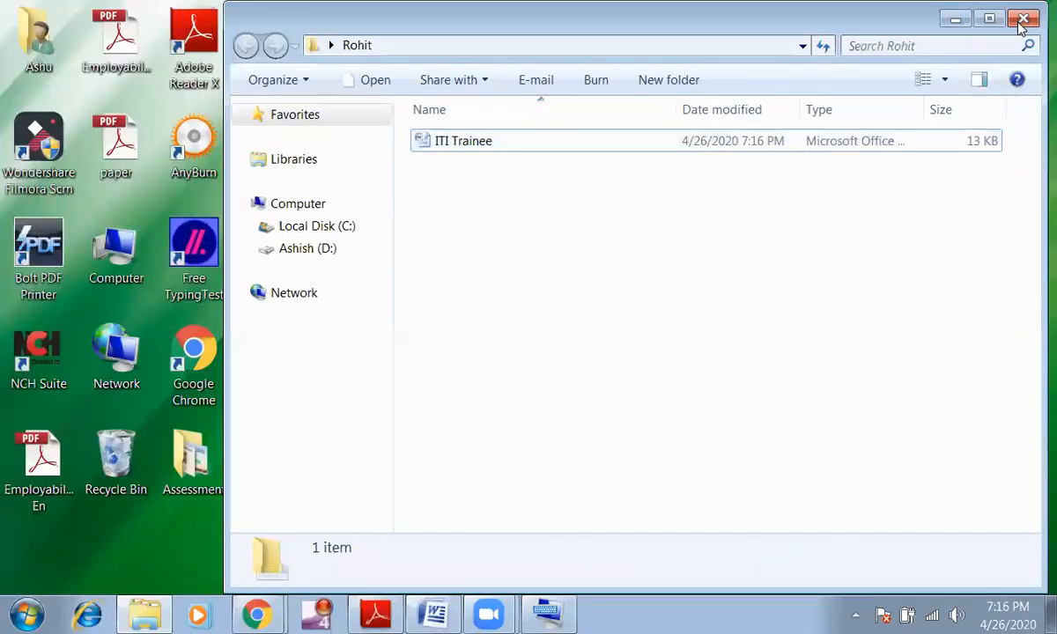
pyautogui.click(1024, 23)
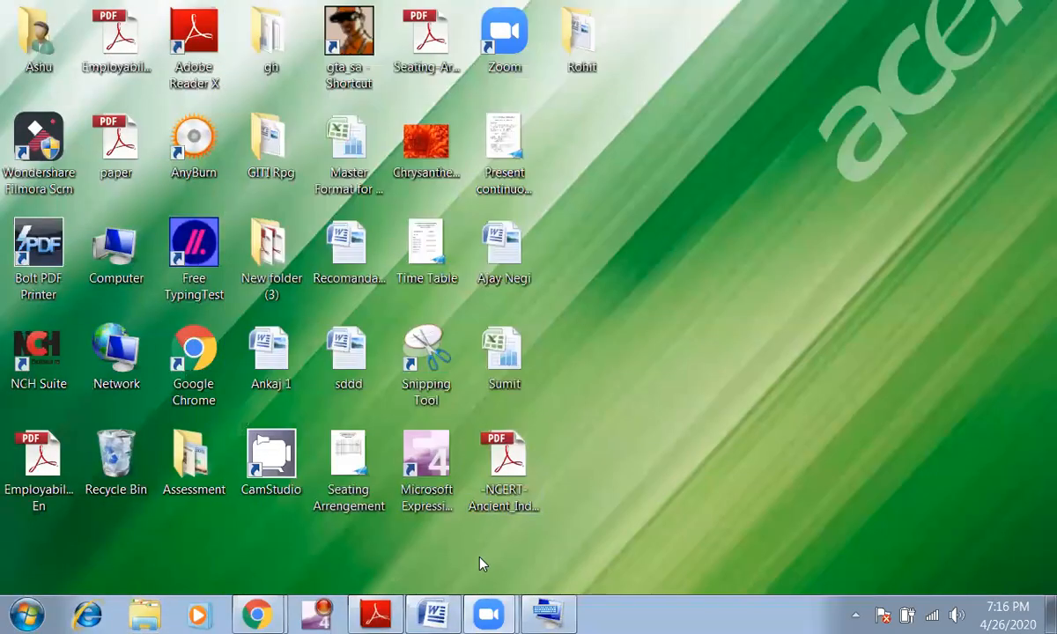
# Switch back to Introduction ms word (1) and follow the "are" hyperlink to its source in ITI Trainee
pyautogui.click(438, 615)
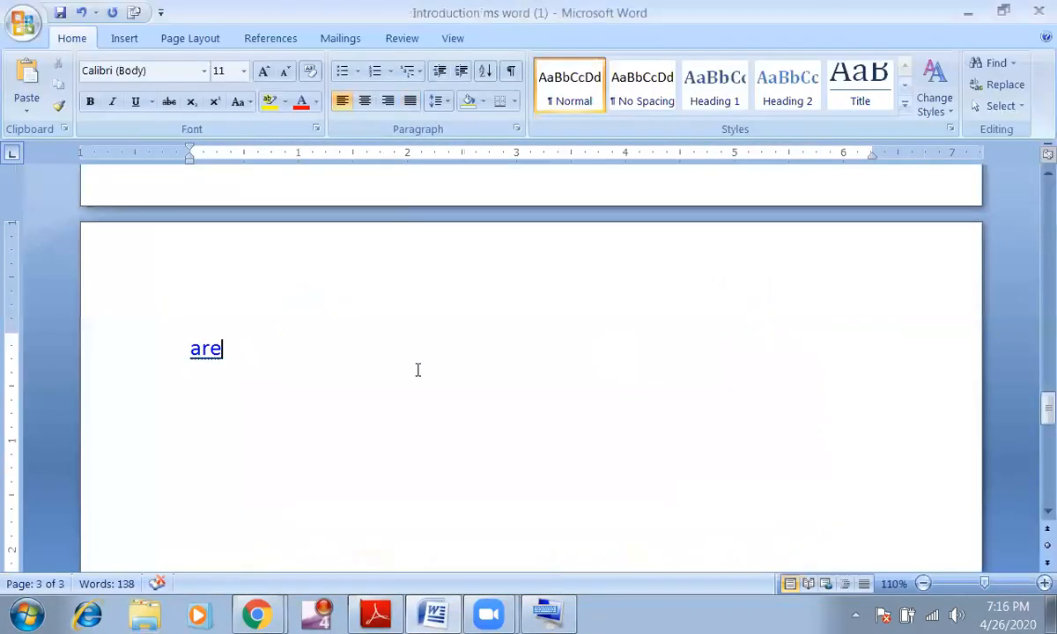
pyautogui.click(210, 349)
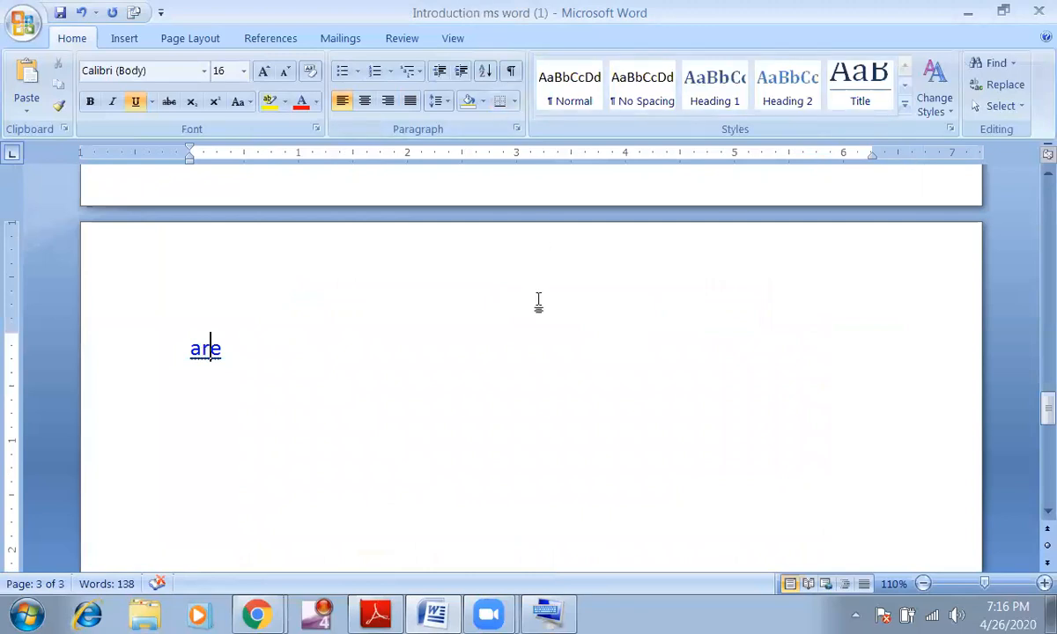
pyautogui.click(436, 613)
pyautogui.click(436, 614)
pyautogui.keyDown('ctrl'); pyautogui.click(204, 357); pyautogui.keyUp('ctrl')
pyautogui.click(597, 394)
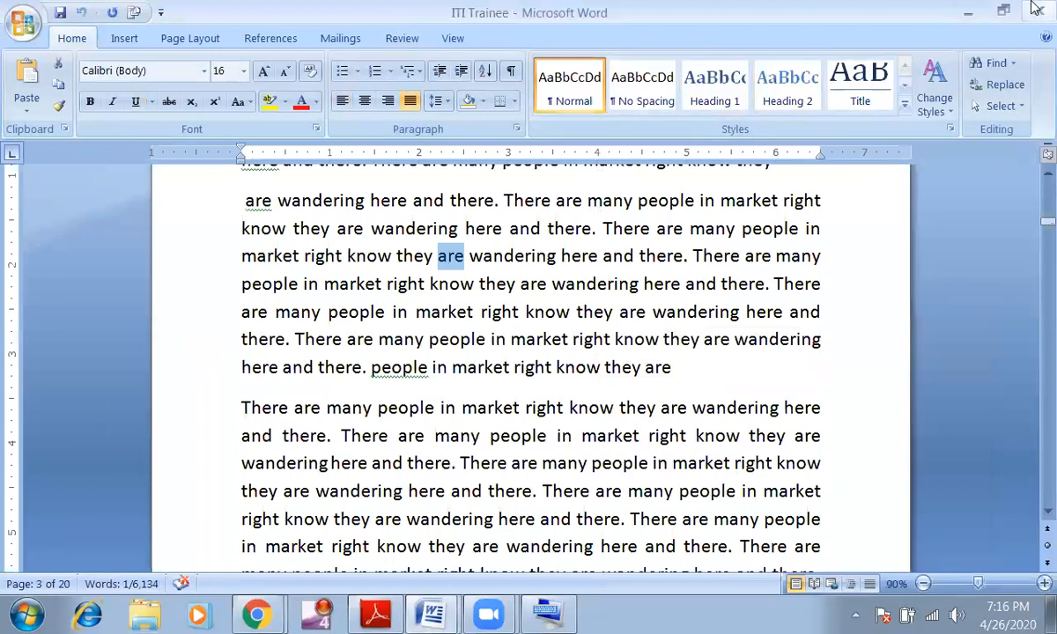
# In ITI Trainee, insert three blank lines after the paragraph ending "people in market right know they are" under "2 wandering"
pyautogui.click(967, 13)
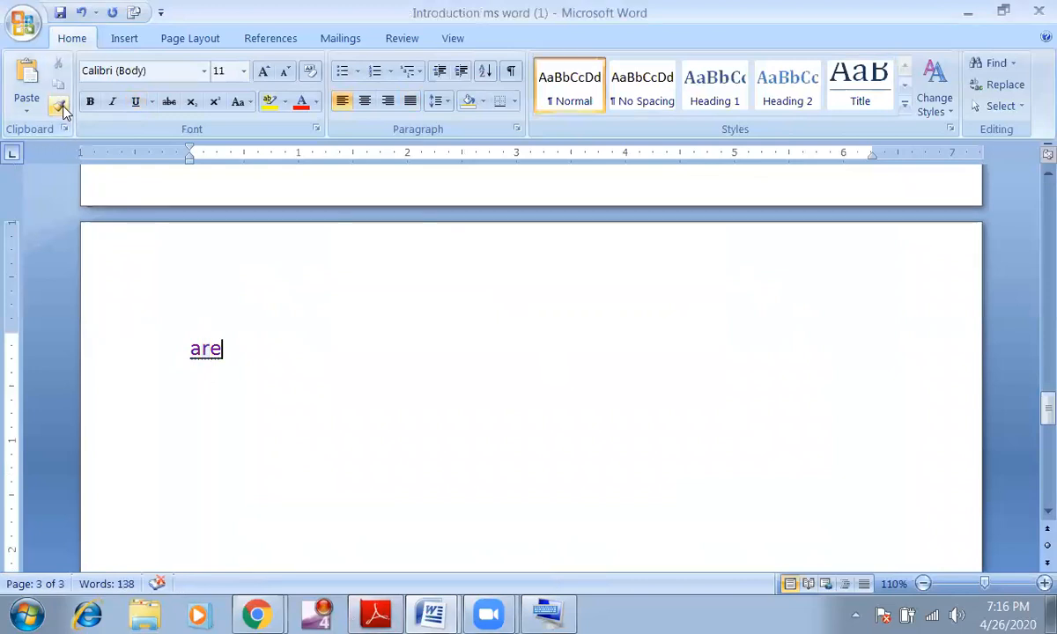
pyautogui.scroll(10, 406, 297)
pyautogui.scroll(10, 564, 325)
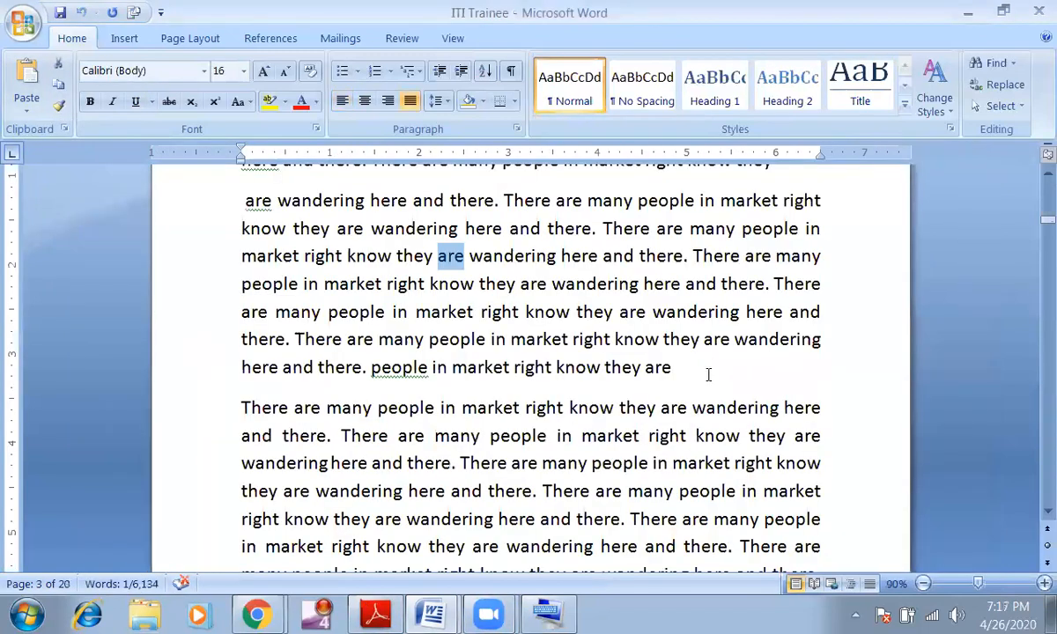
pyautogui.scroll(6, 539, 406)
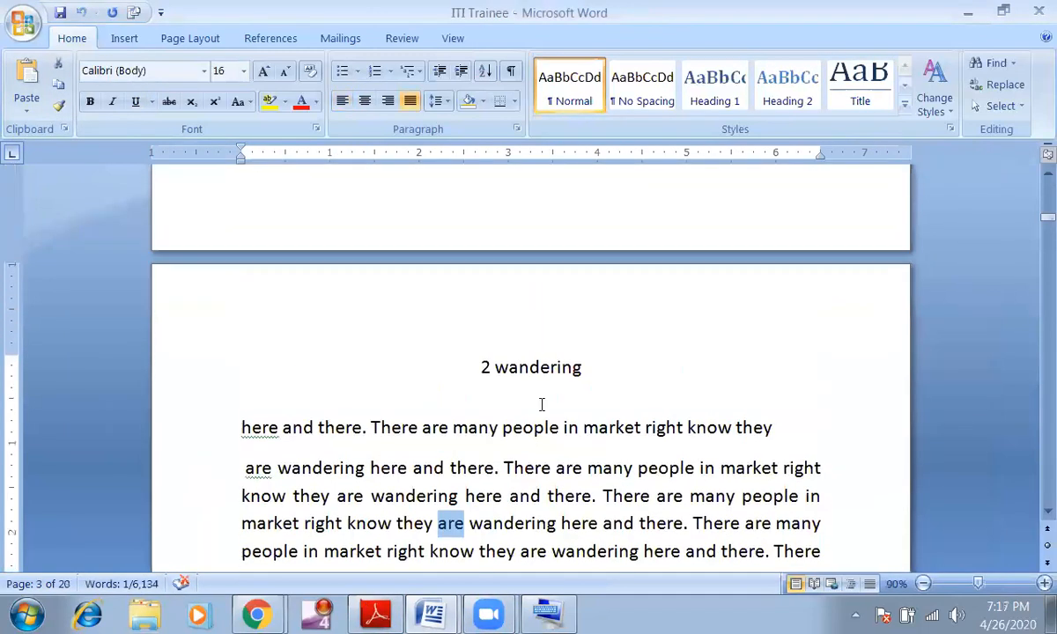
pyautogui.scroll(-5, 602, 361)
pyautogui.click(703, 437)
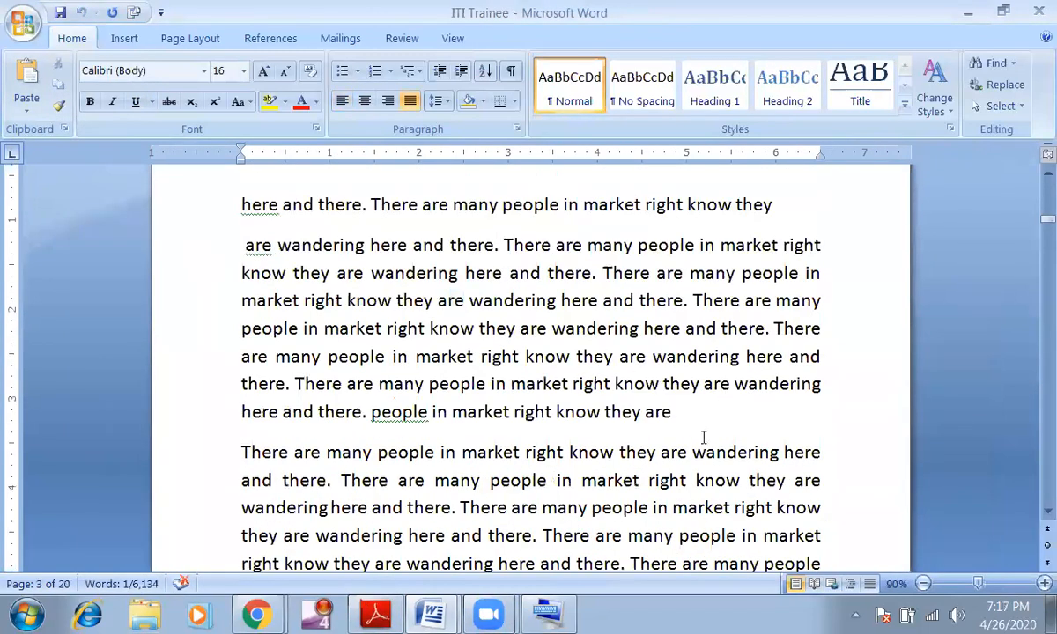
pyautogui.press('Return')
pyautogui.press('Return')
pyautogui.press('Return')
pyautogui.scroll(-2, 554, 382)
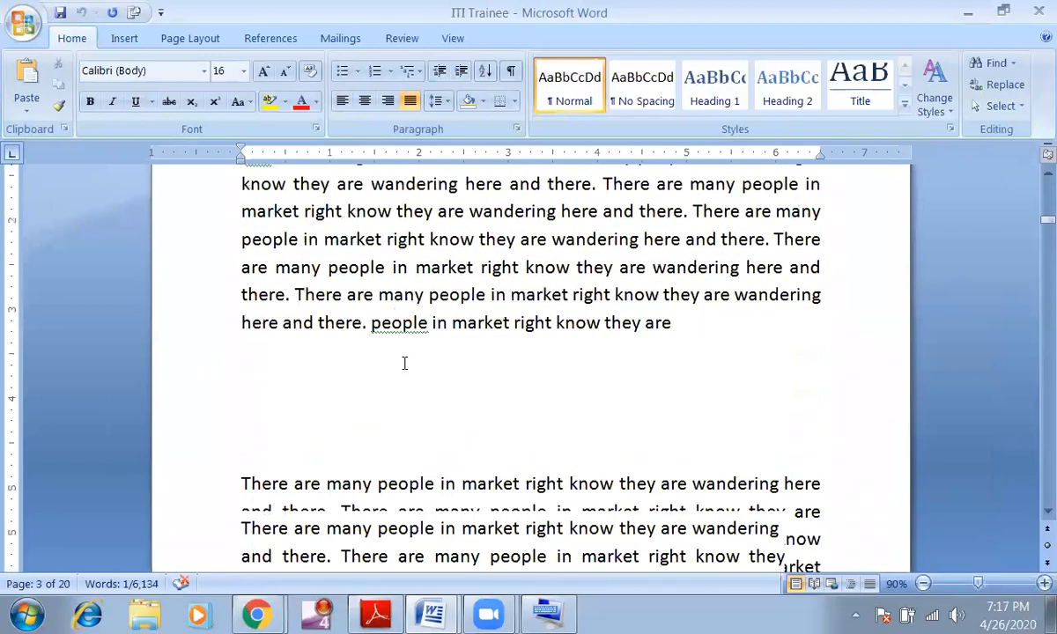
pyautogui.scroll(1, 430, 246)
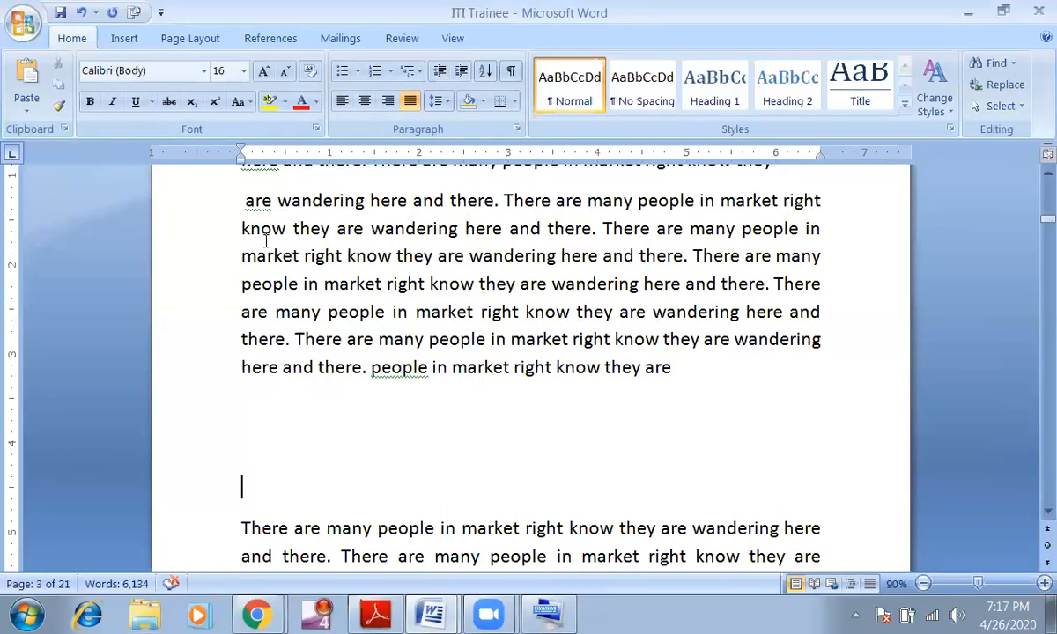
# Reduce the font size of the paragraph starting "are wandering here and there" to 12
pyautogui.moveTo(241, 200); pyautogui.dragTo(674, 367)
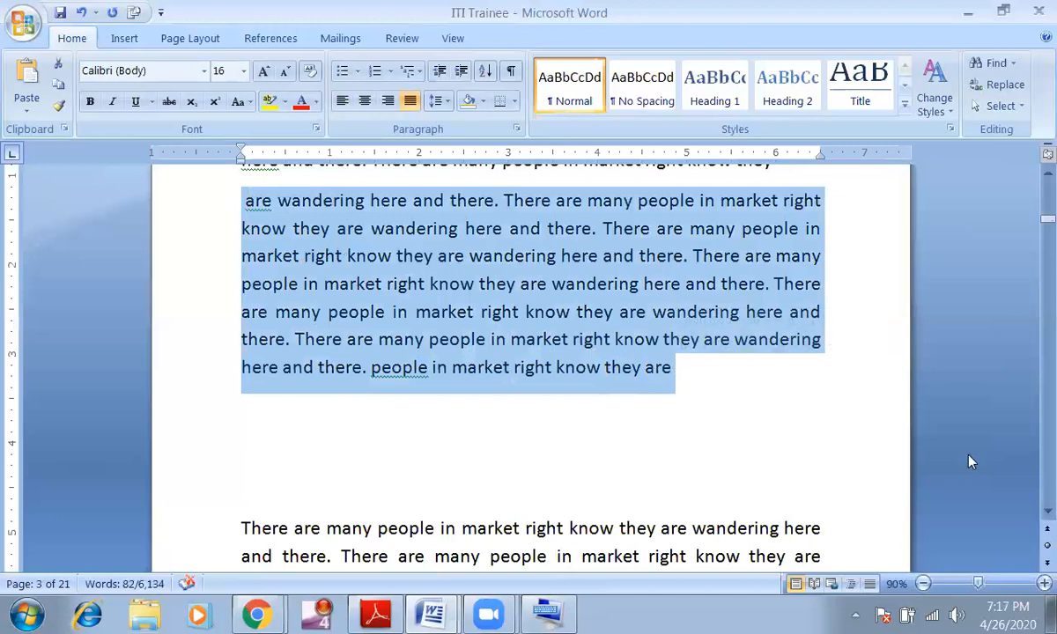
pyautogui.hotkey('ctrl', 'shift', ',')
pyautogui.hotkey('ctrl', 'shift', ',')
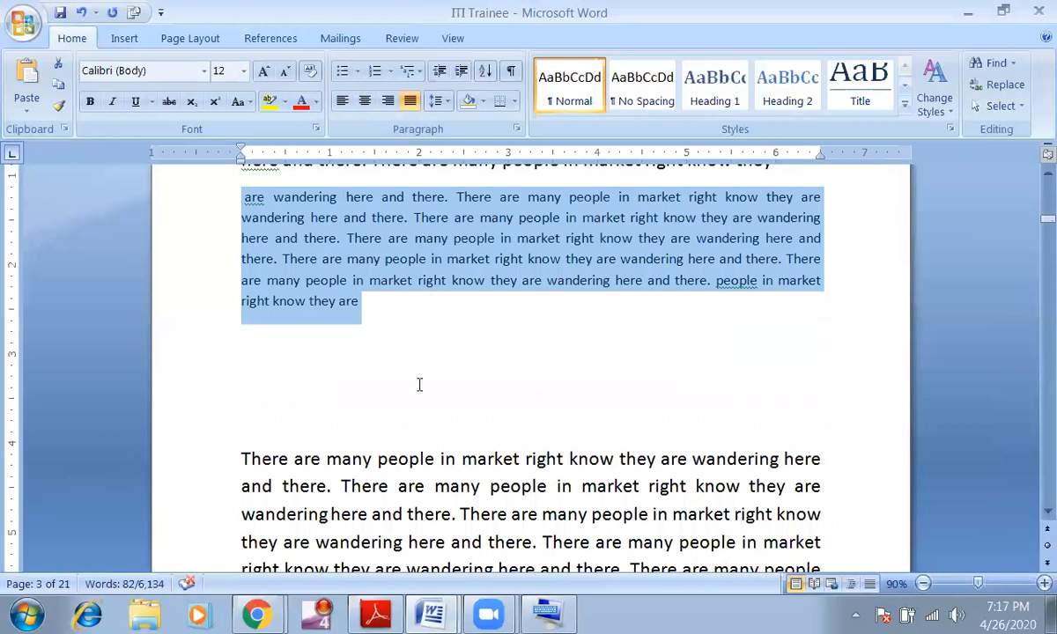
pyautogui.scroll(2, 521, 369)
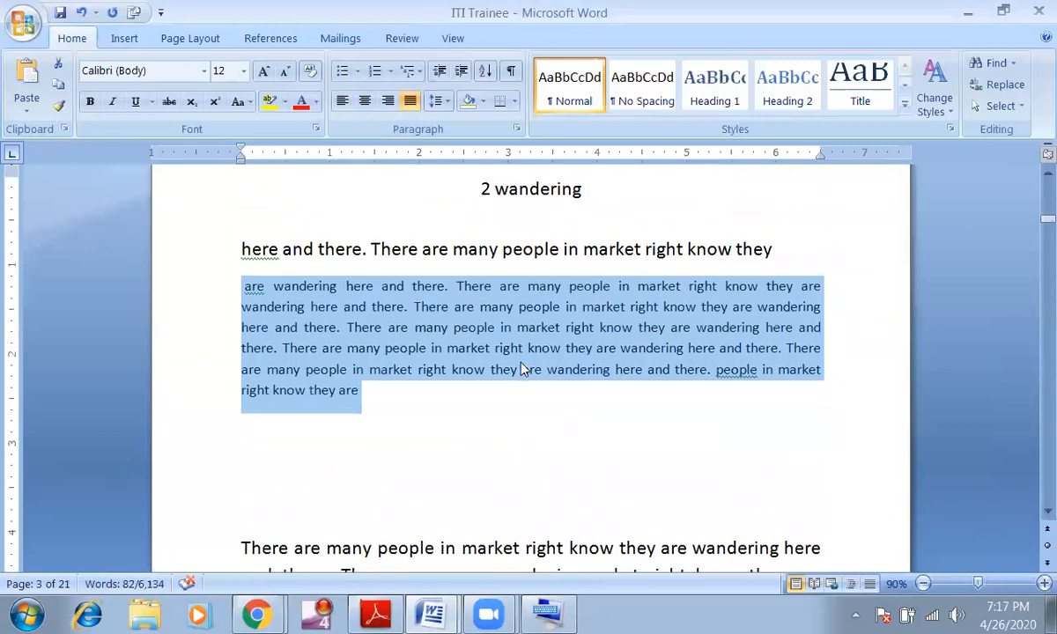
pyautogui.click(243, 71)
pyautogui.click(243, 71)
# Colour the 12-point paragraph under "2 wandering" dark red and make it italic
pyautogui.click(316, 101)
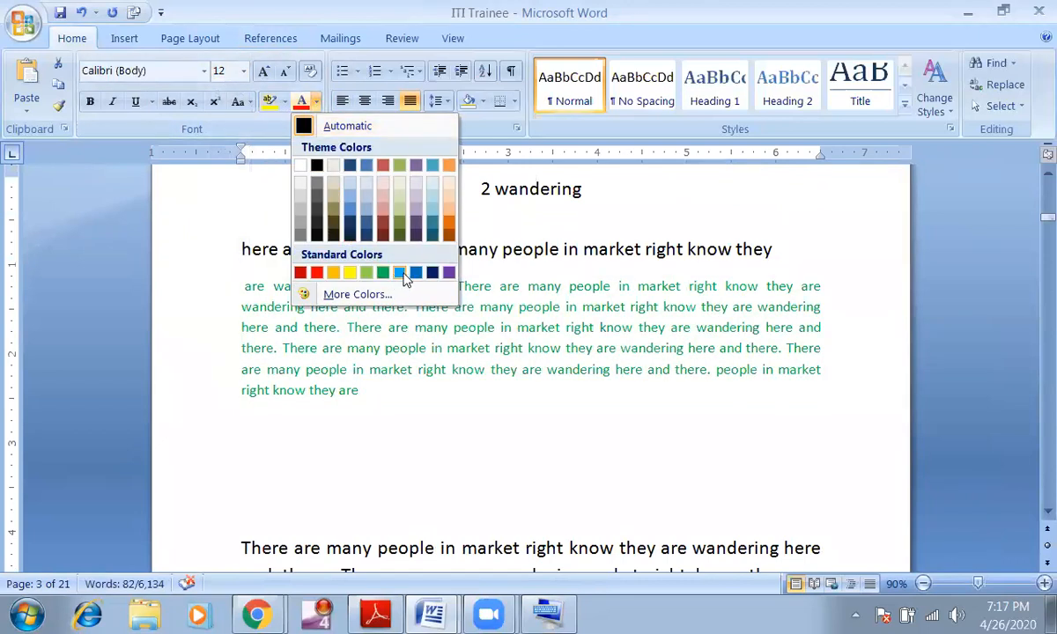
pyautogui.click(301, 272)
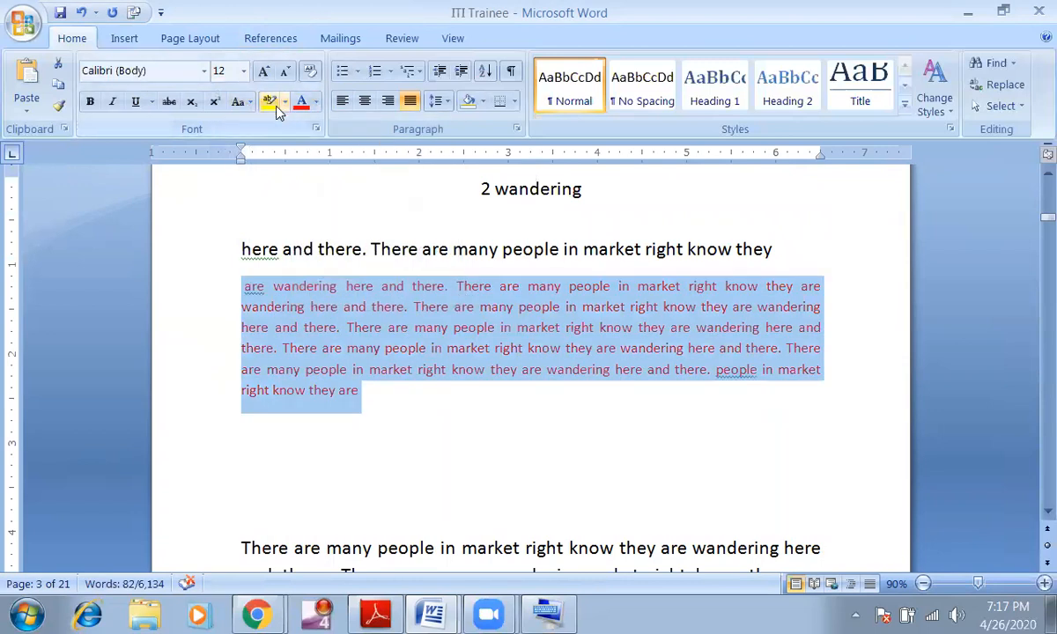
pyautogui.click(113, 101)
pyautogui.scroll(-3, 467, 317)
pyautogui.scroll(2, 418, 305)
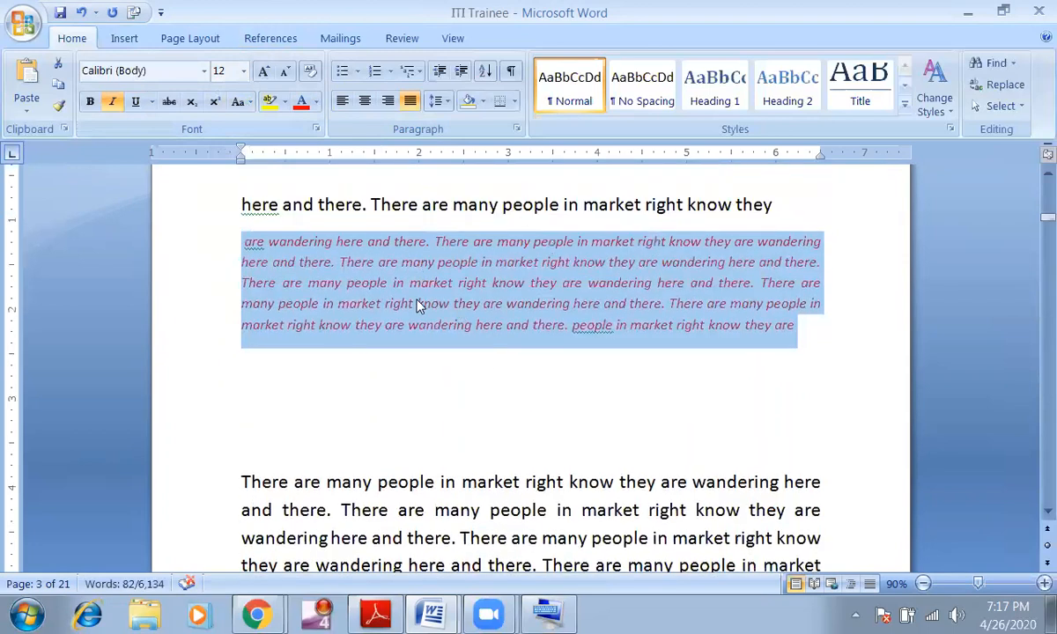
pyautogui.click(436, 290)
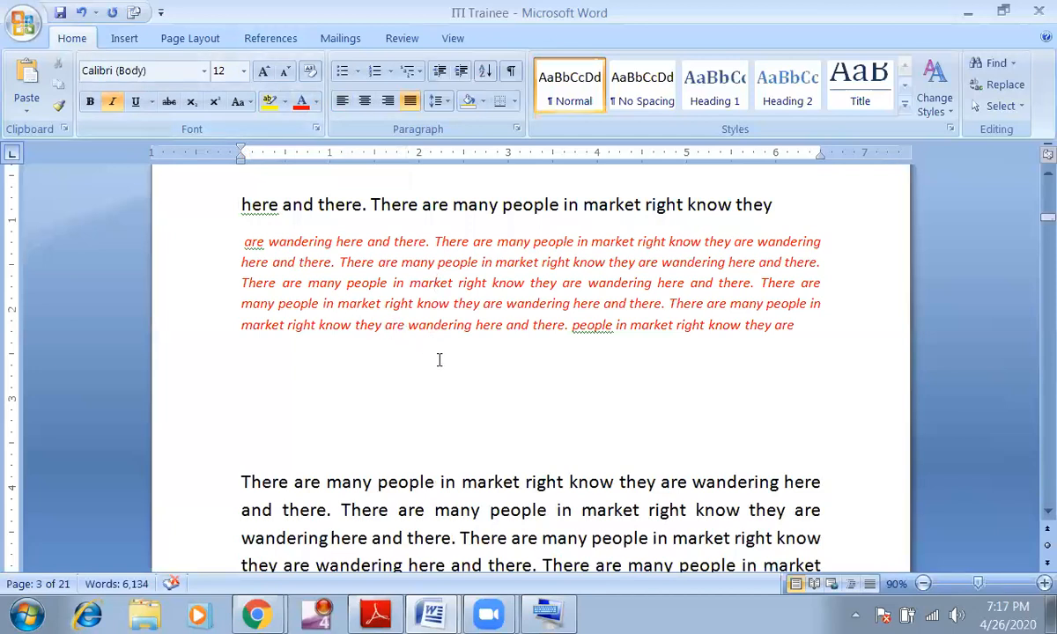
# Split the long paragraph below the blank lines into three, breaking before its fourth and third "There are many people" sentences
pyautogui.scroll(-2, 437, 282)
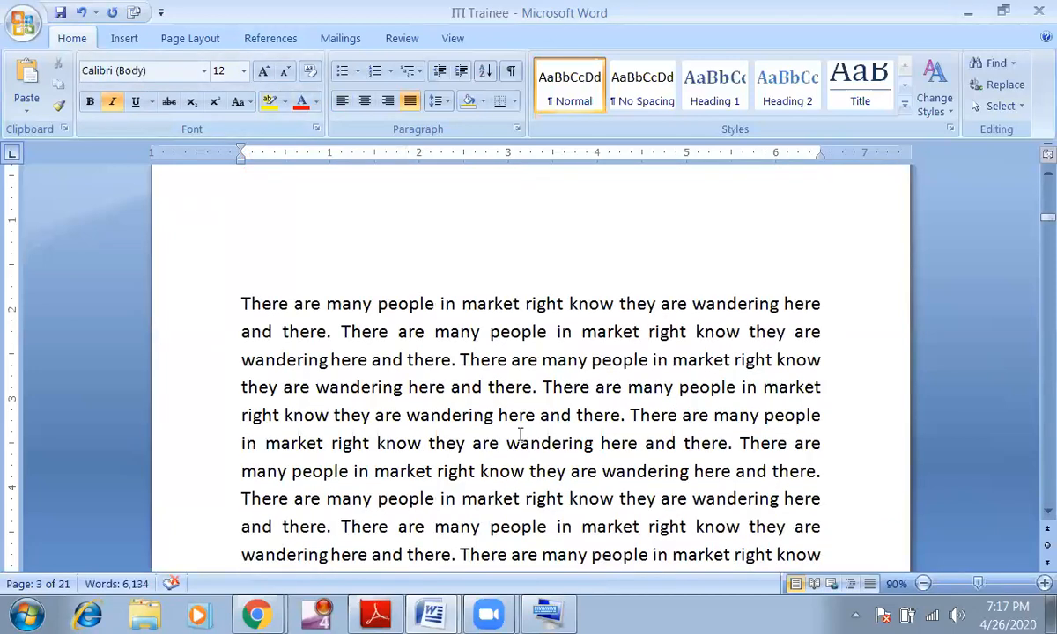
pyautogui.click(491, 359)
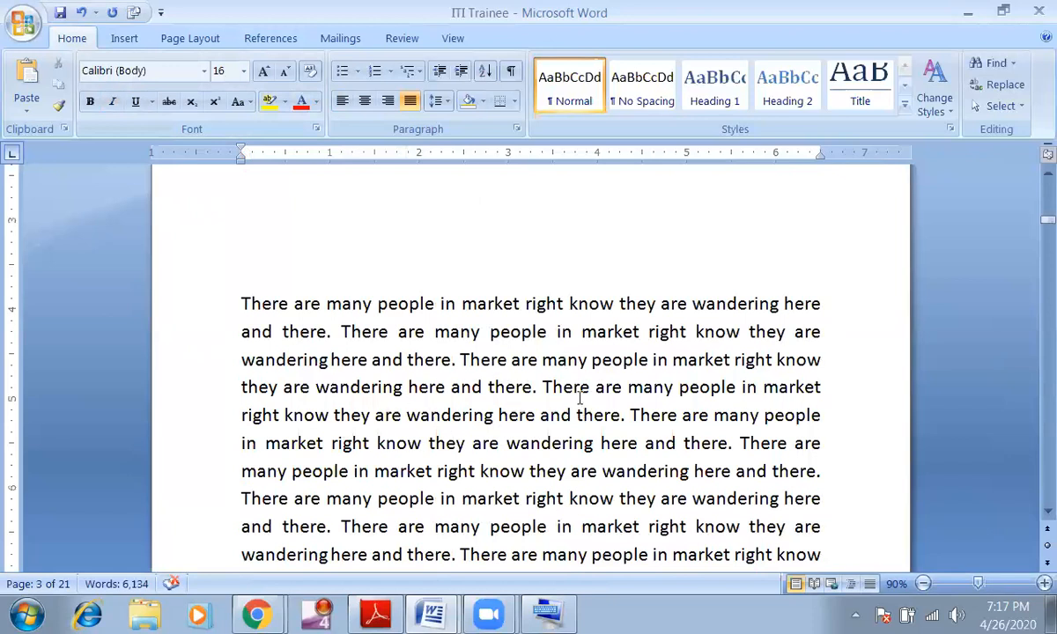
pyautogui.click(544, 389)
pyautogui.press('Return')
pyautogui.click(414, 334)
pyautogui.scroll(3, 443, 316)
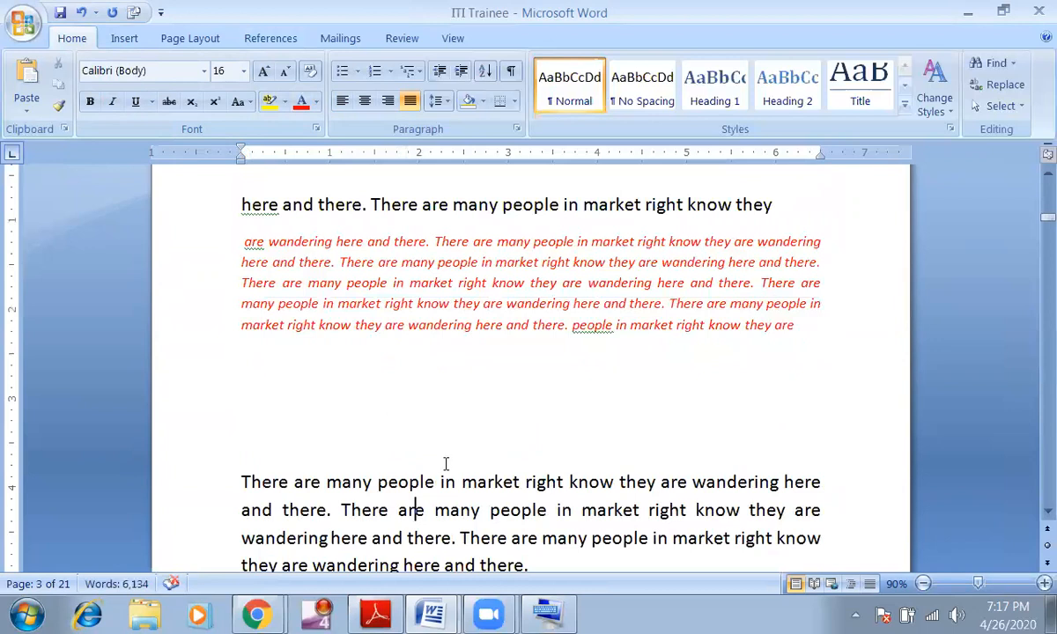
pyautogui.scroll(-2, 533, 518)
pyautogui.click(464, 405)
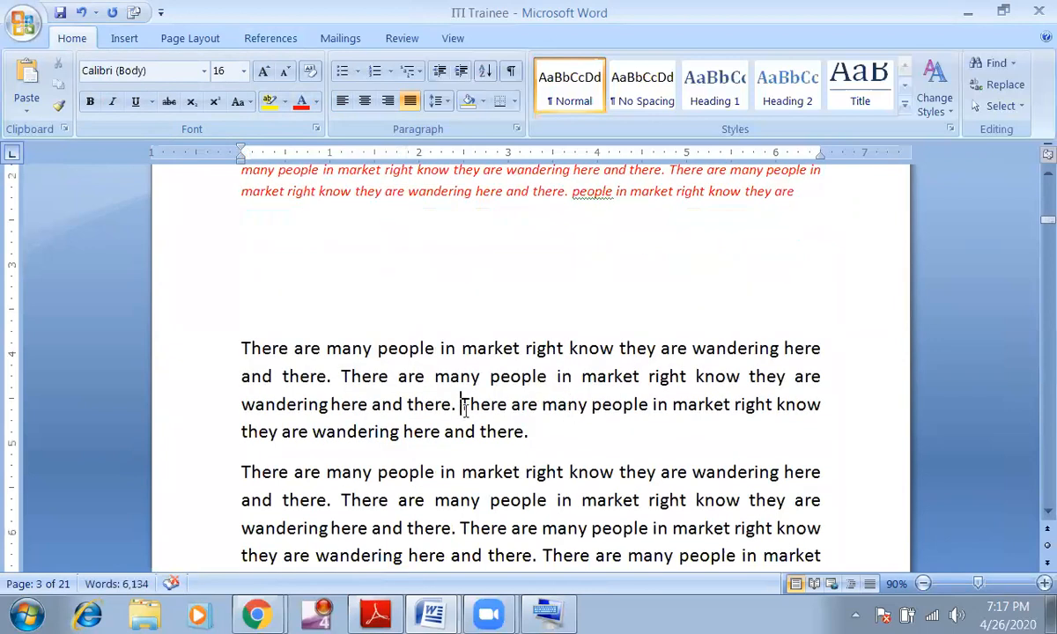
pyautogui.press('Return')
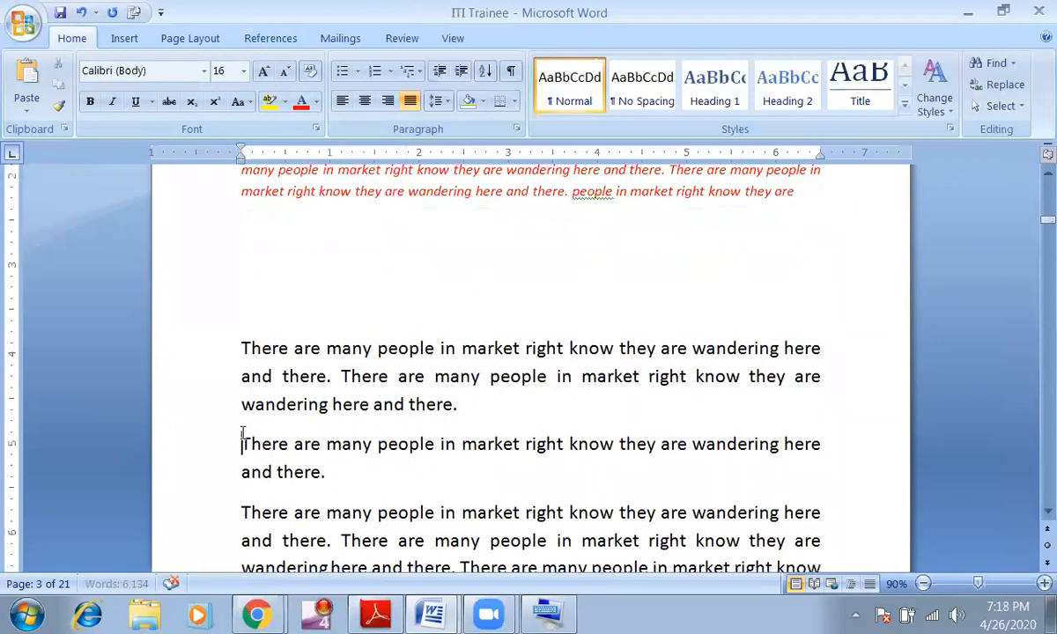
pyautogui.tripleClick(356, 477)
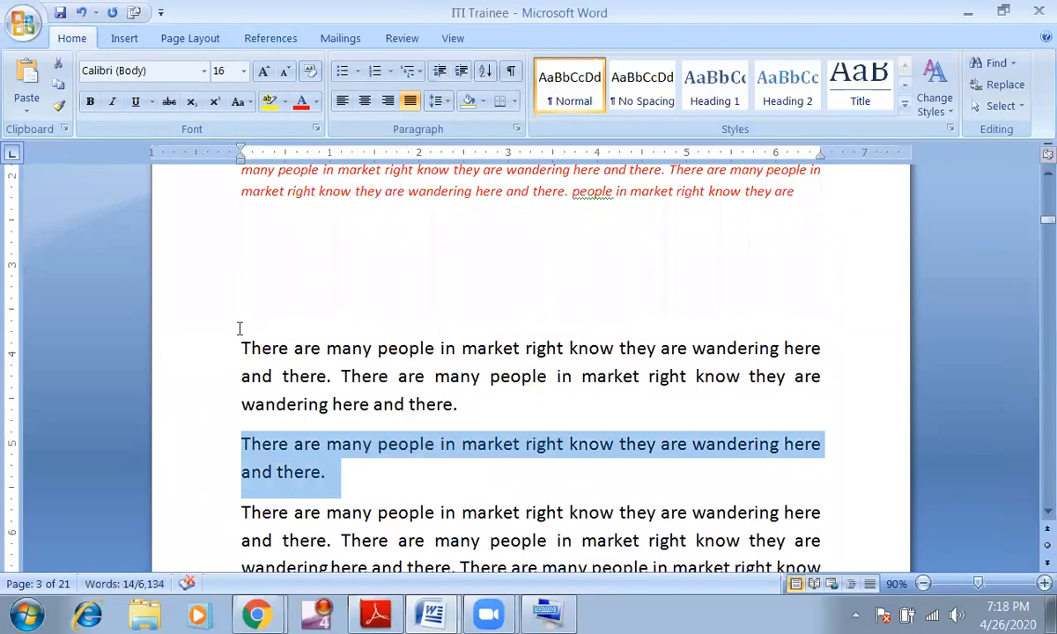
pyautogui.moveTo(239, 327); pyautogui.dragTo(472, 401)
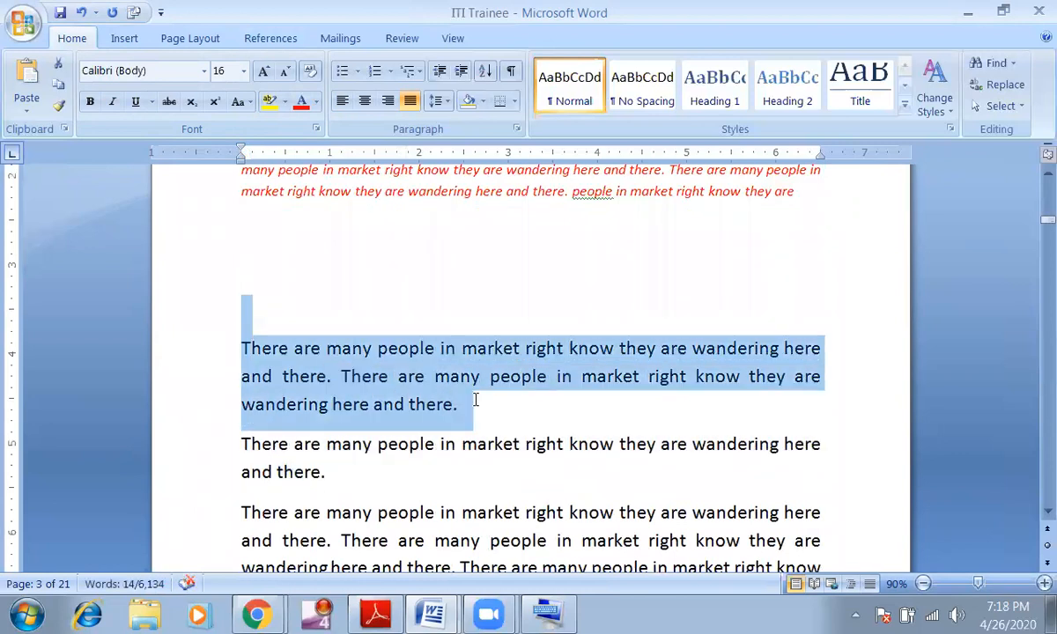
pyautogui.click(345, 448)
pyautogui.moveTo(238, 442); pyautogui.dragTo(329, 473)
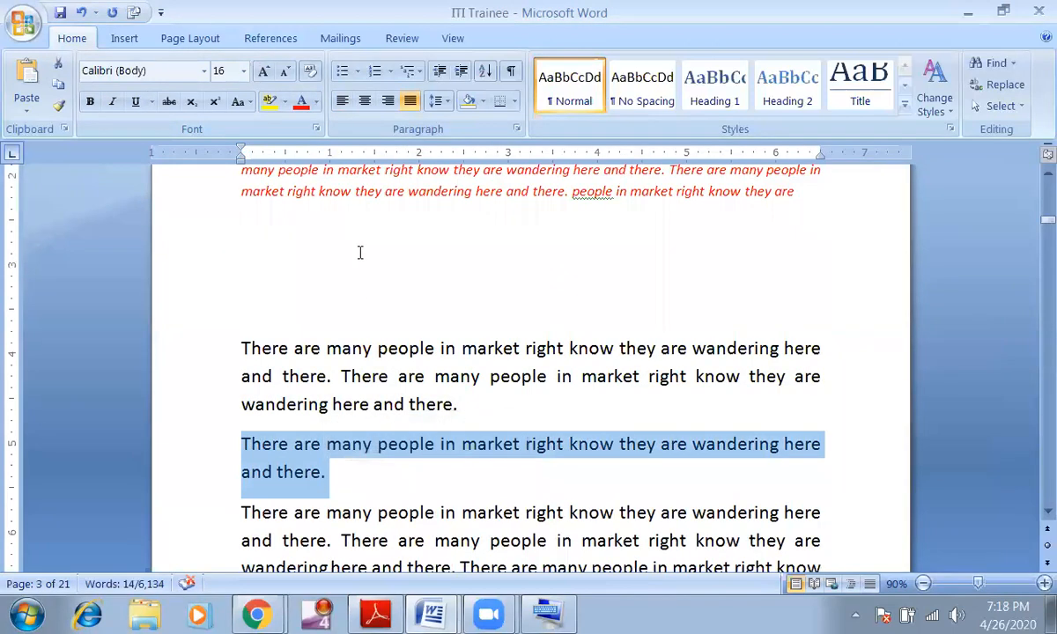
pyautogui.click(304, 446)
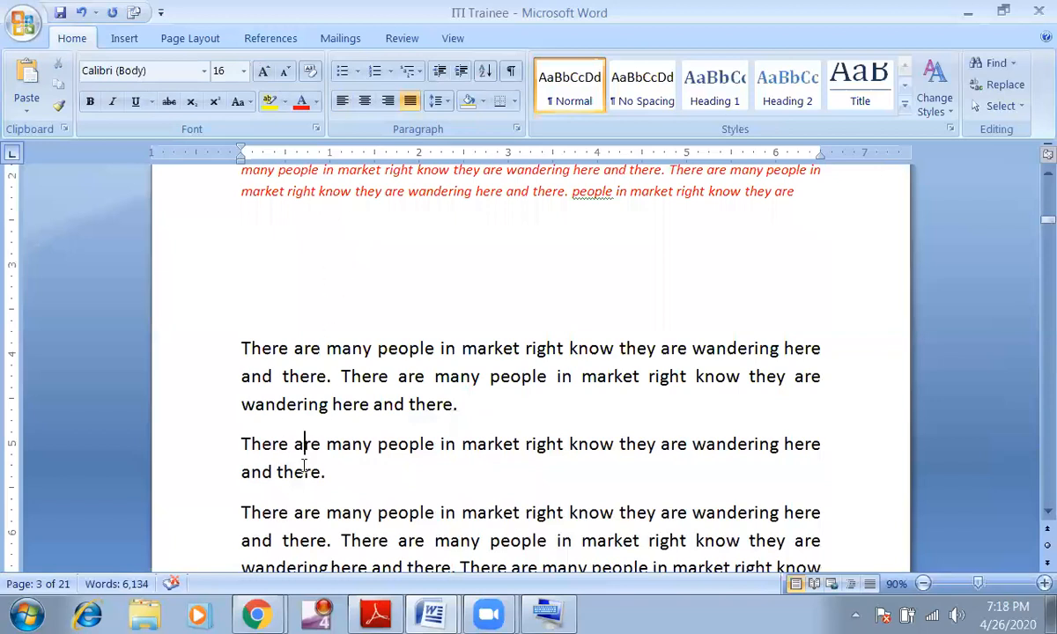
# Copy the red italic paragraph's formatting to the one-sentence paragraph below the blank lines with Format Painter
pyautogui.scroll(2, 347, 295)
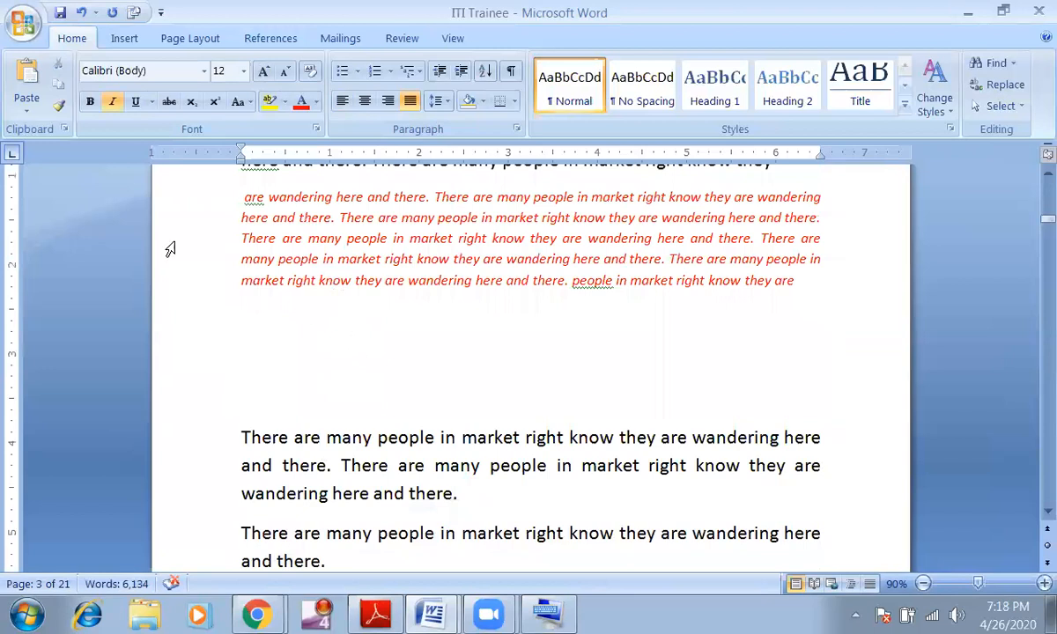
pyautogui.click(58, 107)
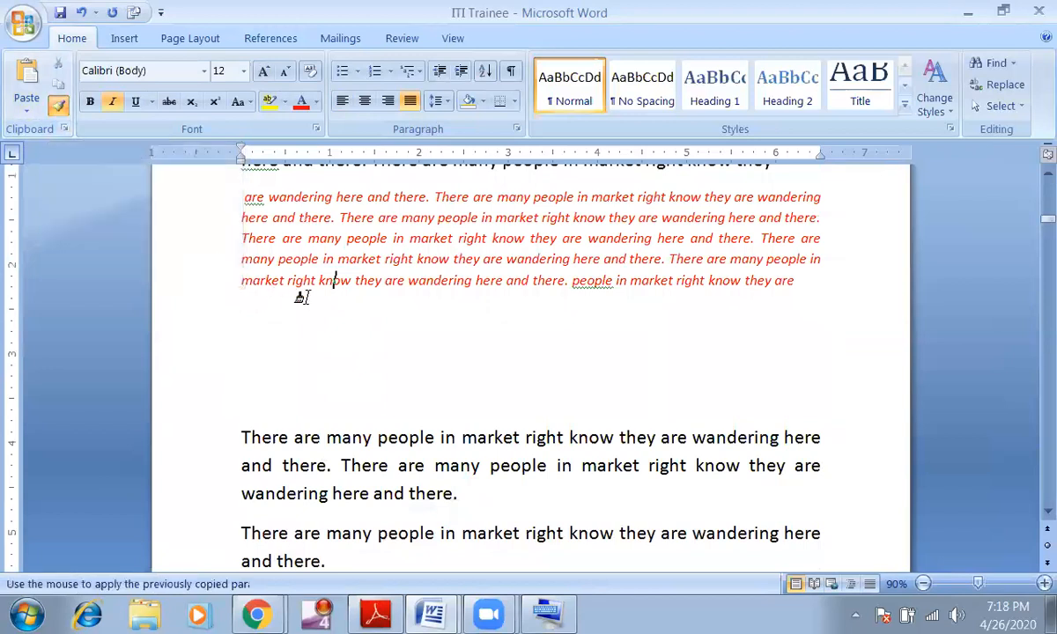
pyautogui.scroll(-5, 299, 300)
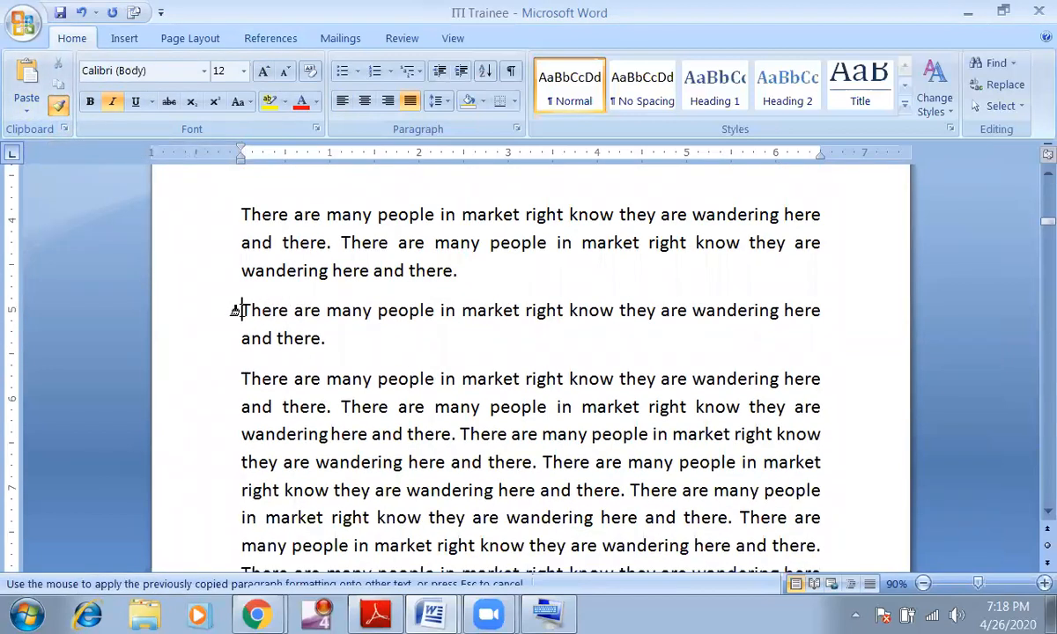
pyautogui.moveTo(236, 310); pyautogui.dragTo(327, 347)
pyautogui.scroll(3, 453, 377)
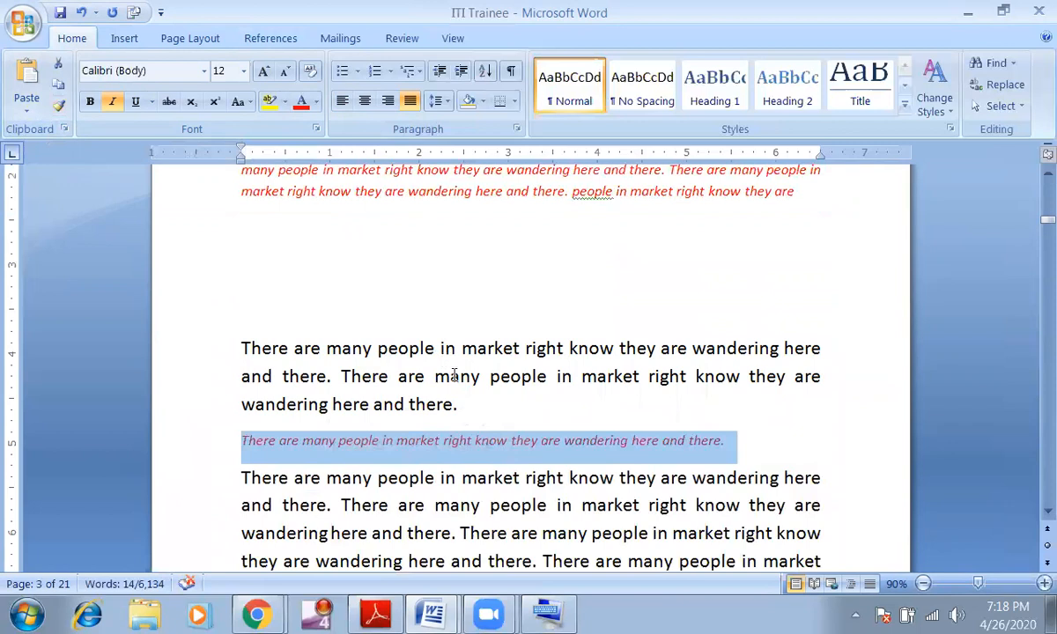
pyautogui.click(361, 440)
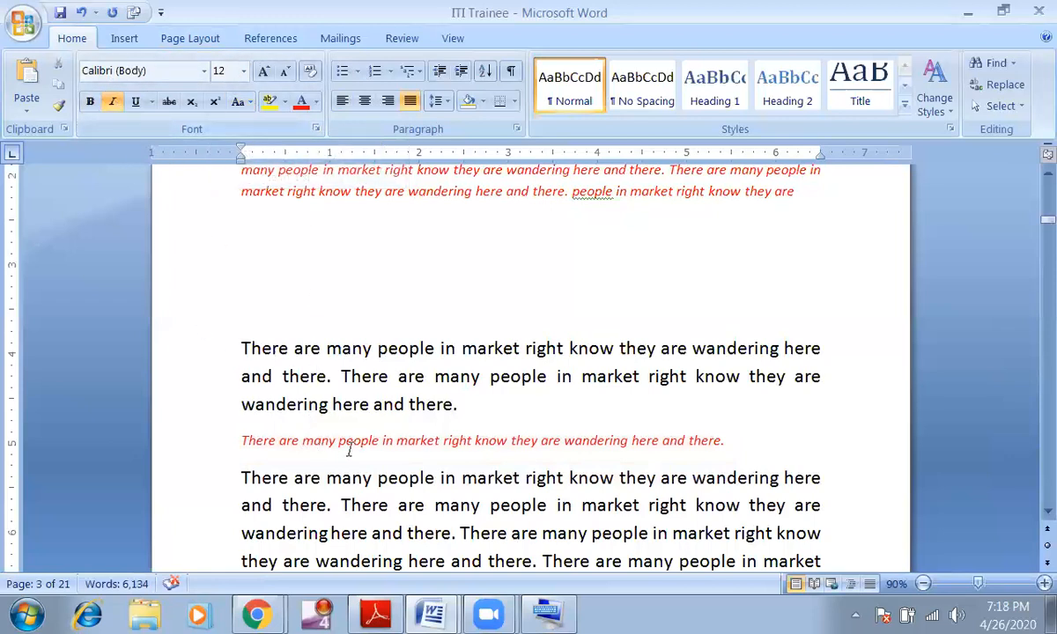
# Copy the red italic formatting to three "There are many people" sentences near the end of page 3 with Format Painter
pyautogui.scroll(-3, 403, 327)
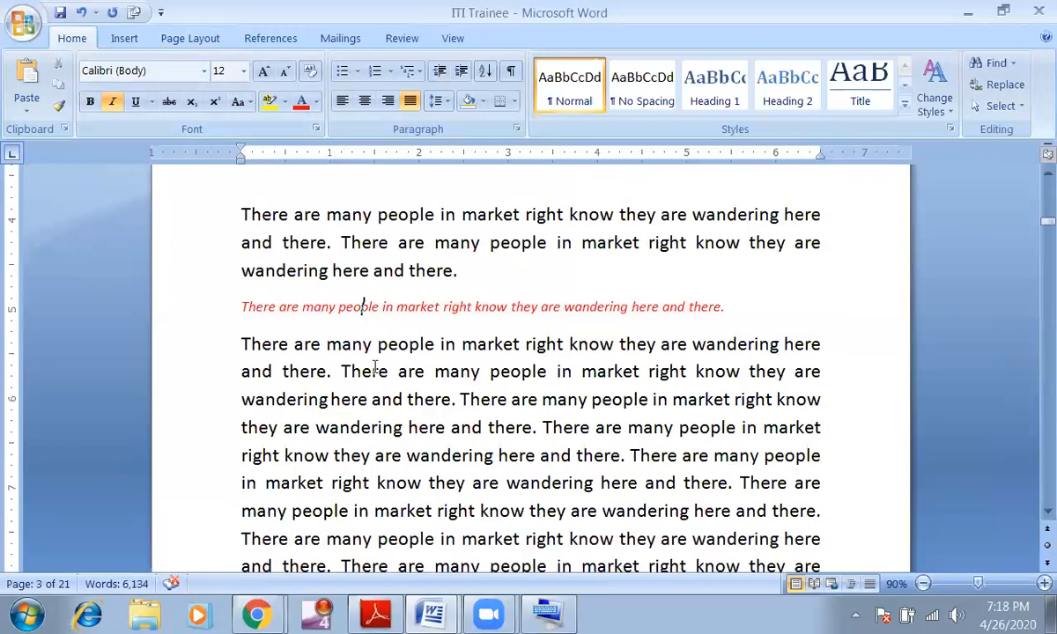
pyautogui.scroll(-1, 352, 282)
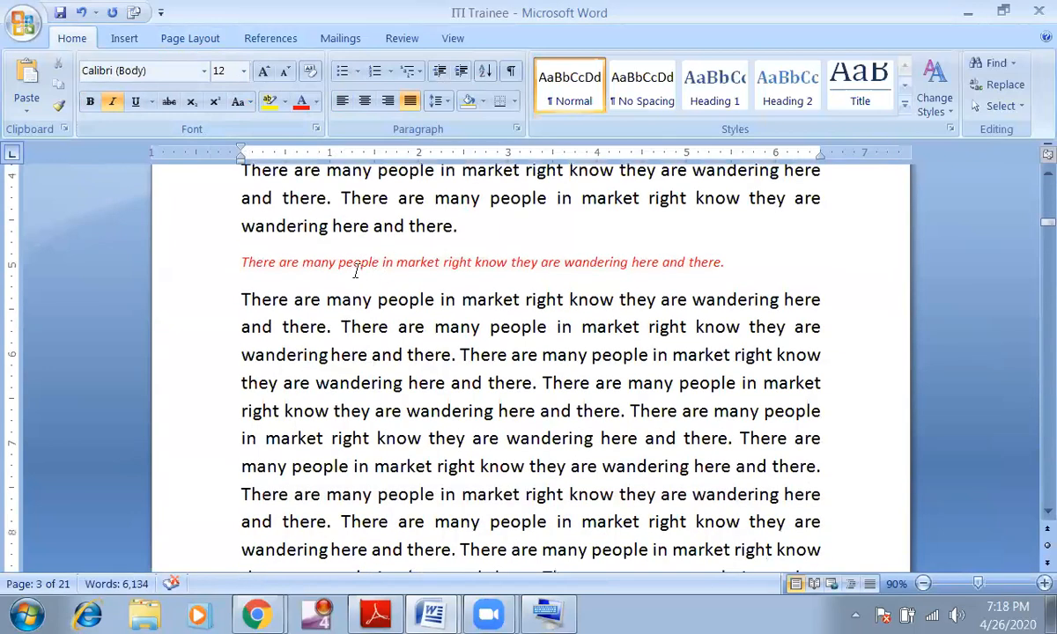
pyautogui.click(58, 105)
pyautogui.scroll(-6, 269, 254)
pyautogui.moveTo(243, 226); pyautogui.dragTo(497, 306)
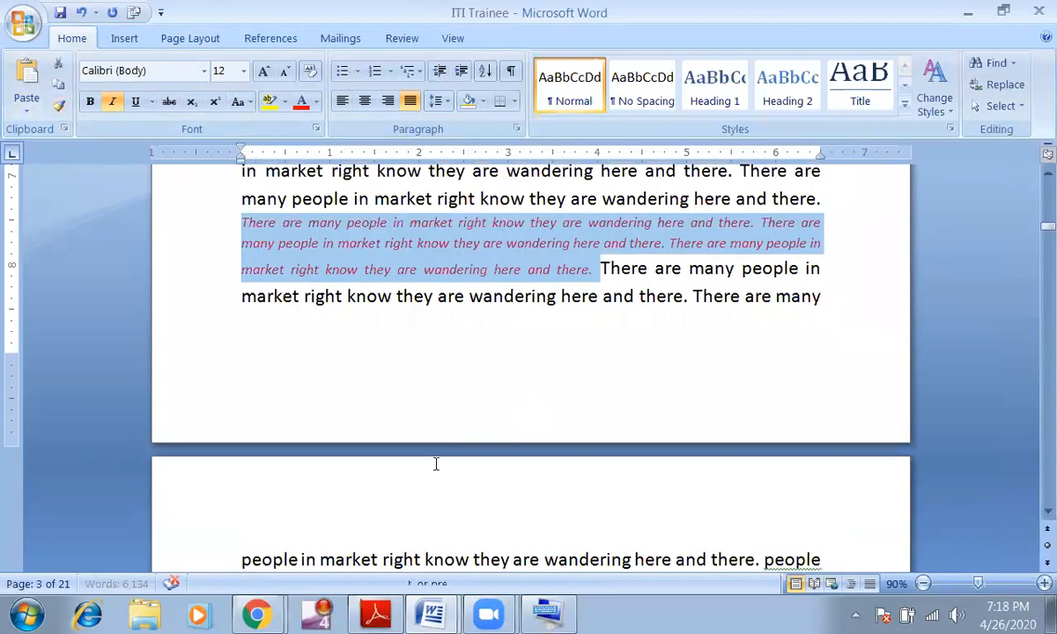
pyautogui.click(359, 269)
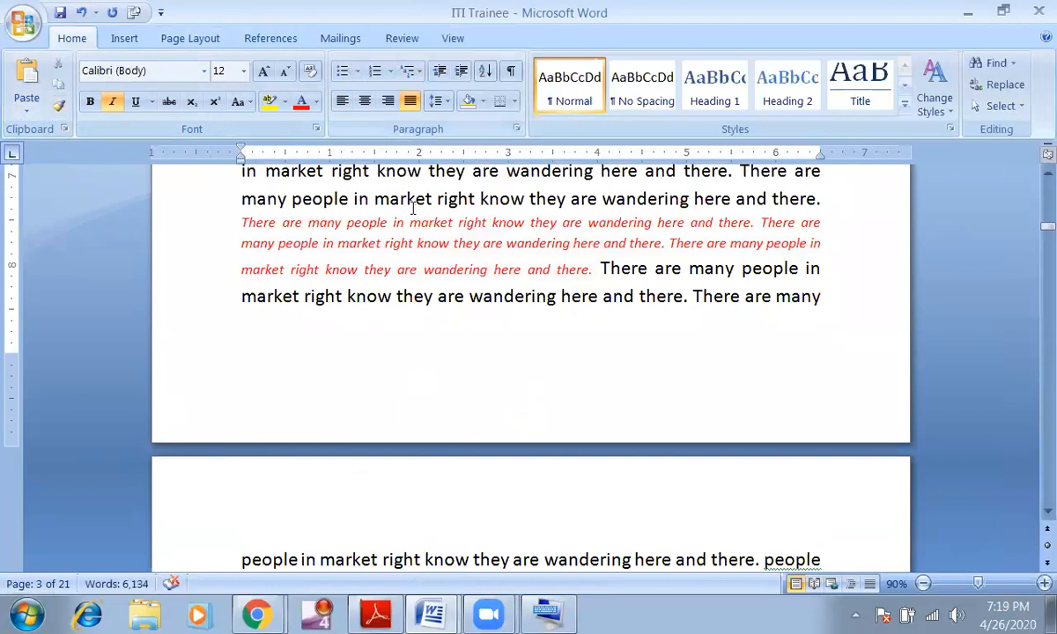
# Select the first four lines of page 4's "There are many people" paragraph and view the available fonts without changing the font
pyautogui.scroll(-4, 417, 226)
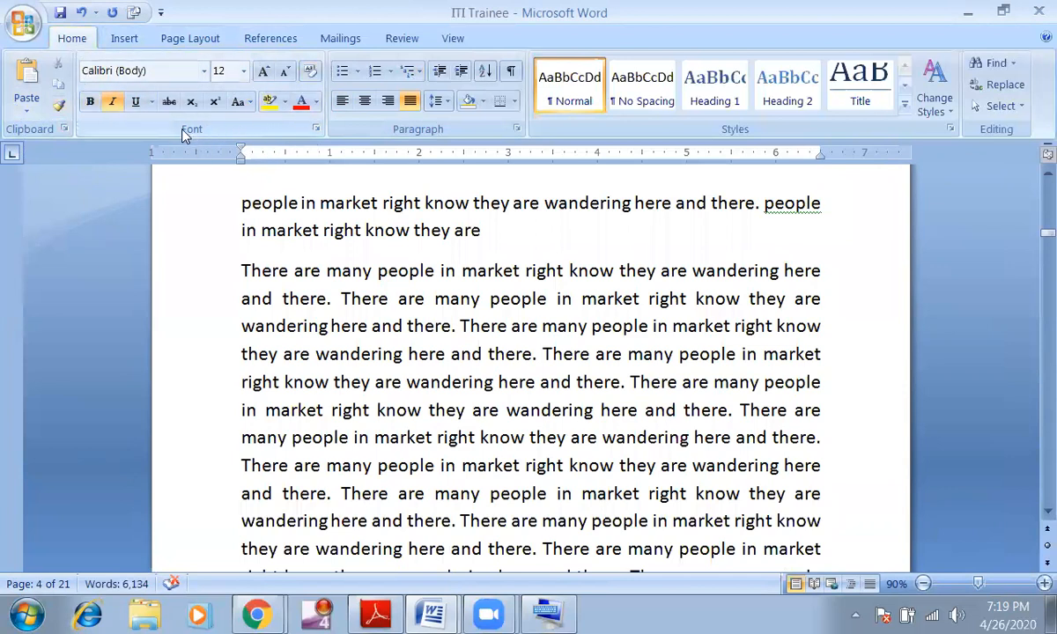
pyautogui.scroll(1, 254, 346)
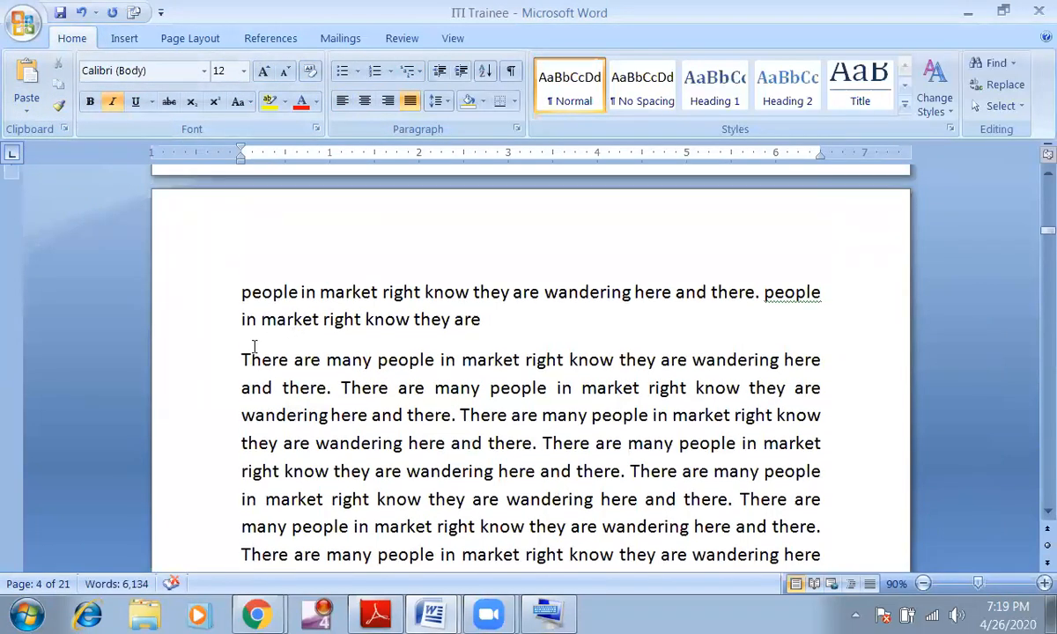
pyautogui.click(244, 358)
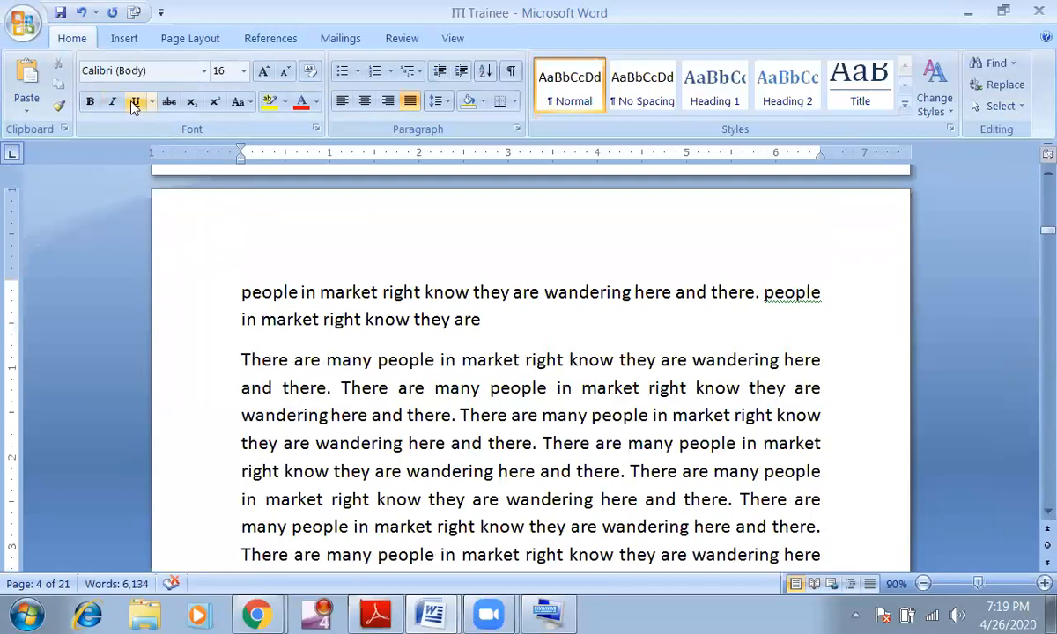
pyautogui.click(204, 71)
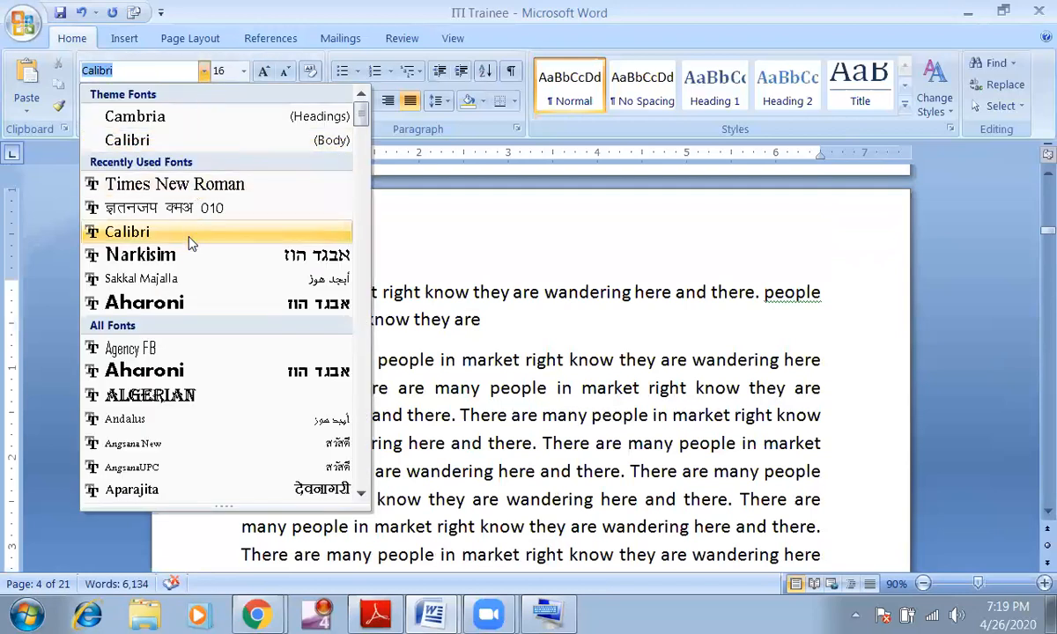
pyautogui.click(409, 380)
pyautogui.moveTo(205, 348); pyautogui.dragTo(370, 445)
pyautogui.click(204, 73)
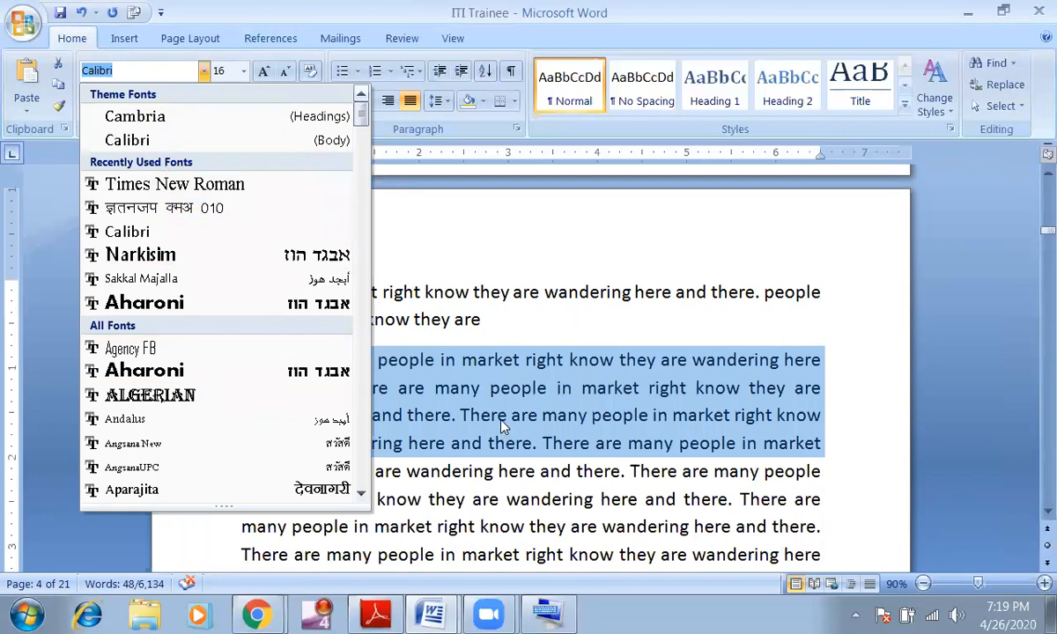
pyautogui.press('Escape')
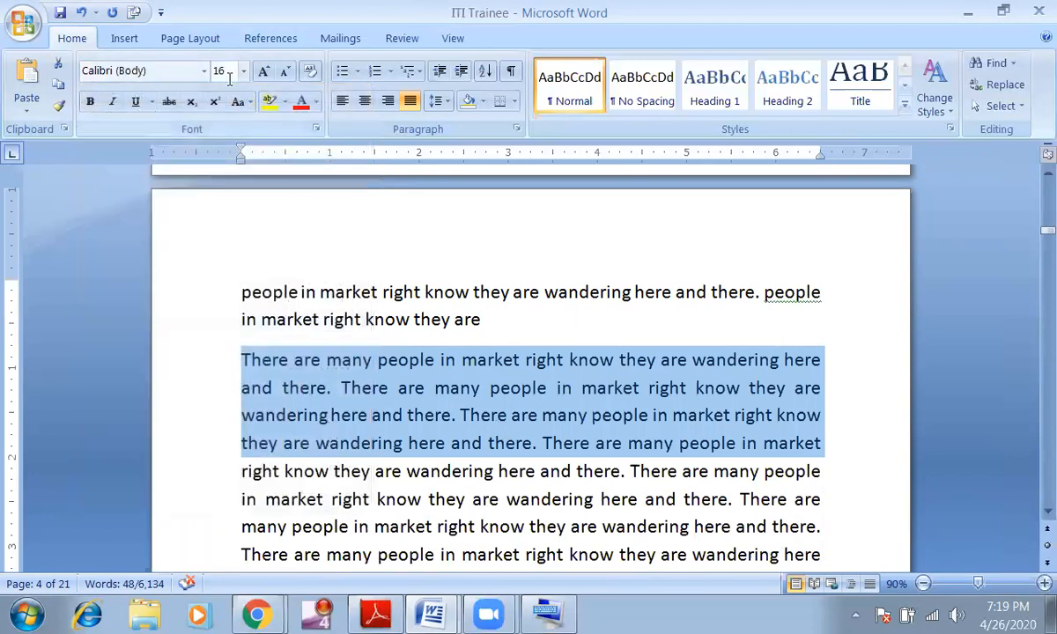
# Browse the font names in the Font dialog and close it without applying changes
pyautogui.click(317, 129)
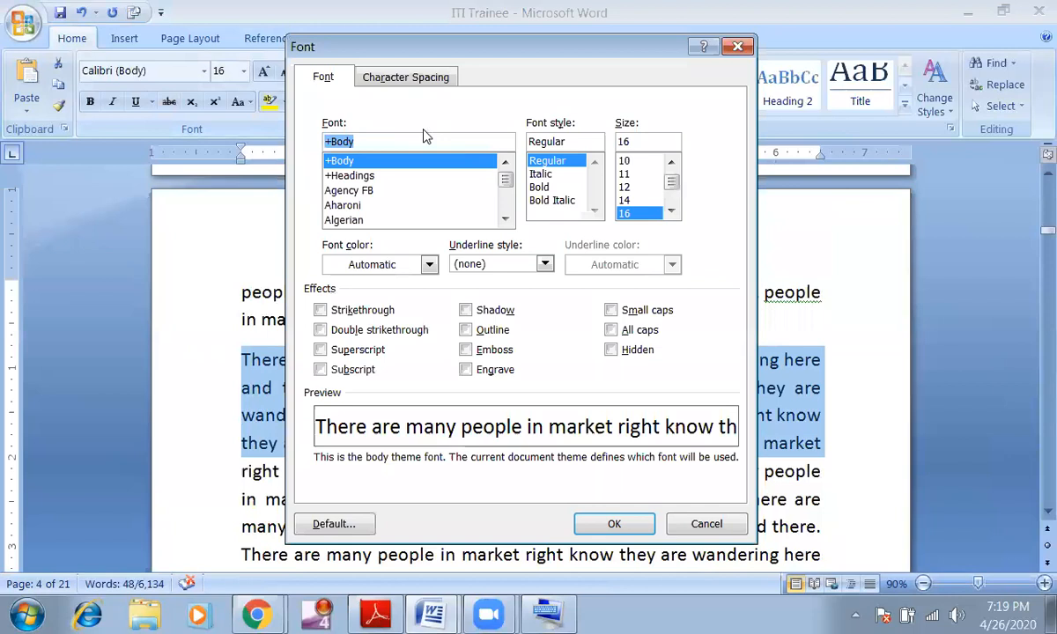
pyautogui.moveTo(503, 174); pyautogui.dragTo(505, 197)
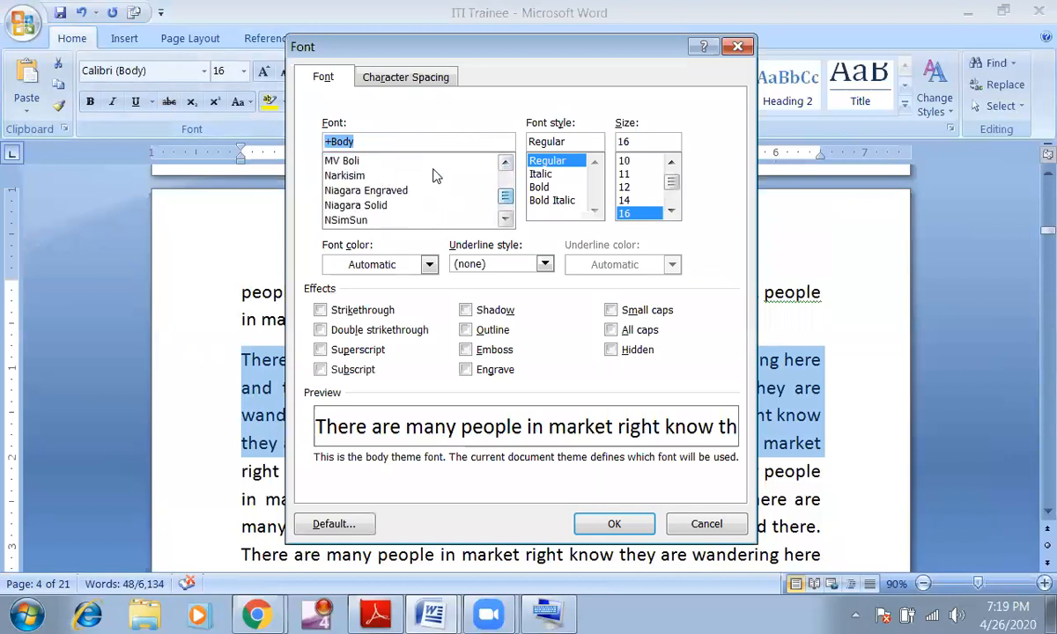
pyautogui.click(737, 47)
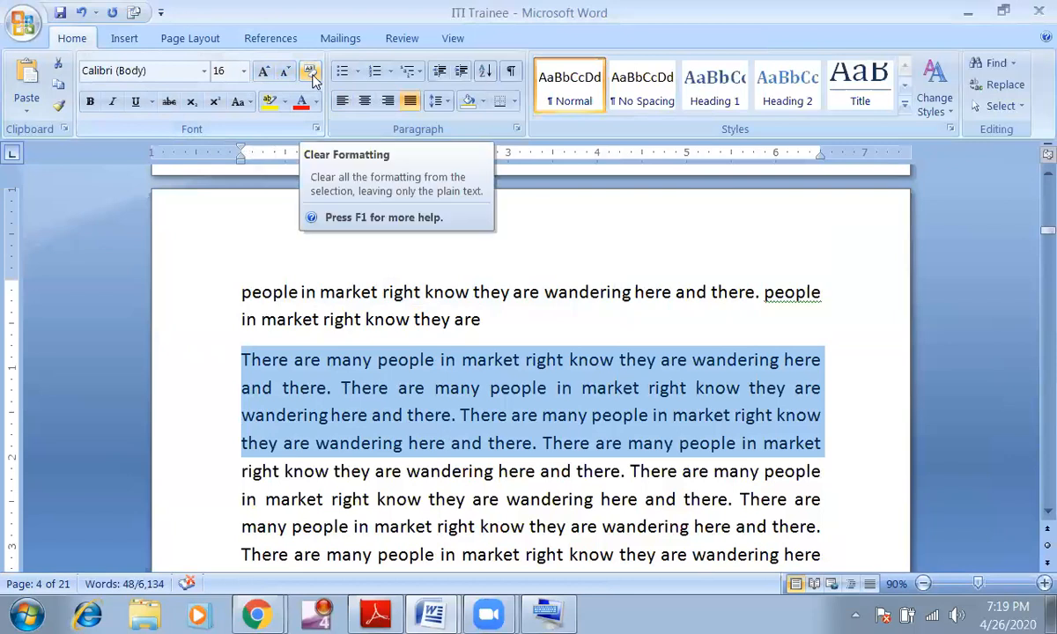
# Examine the font name and size of the red italic sentences near the end of page 3
pyautogui.scroll(2, 416, 333)
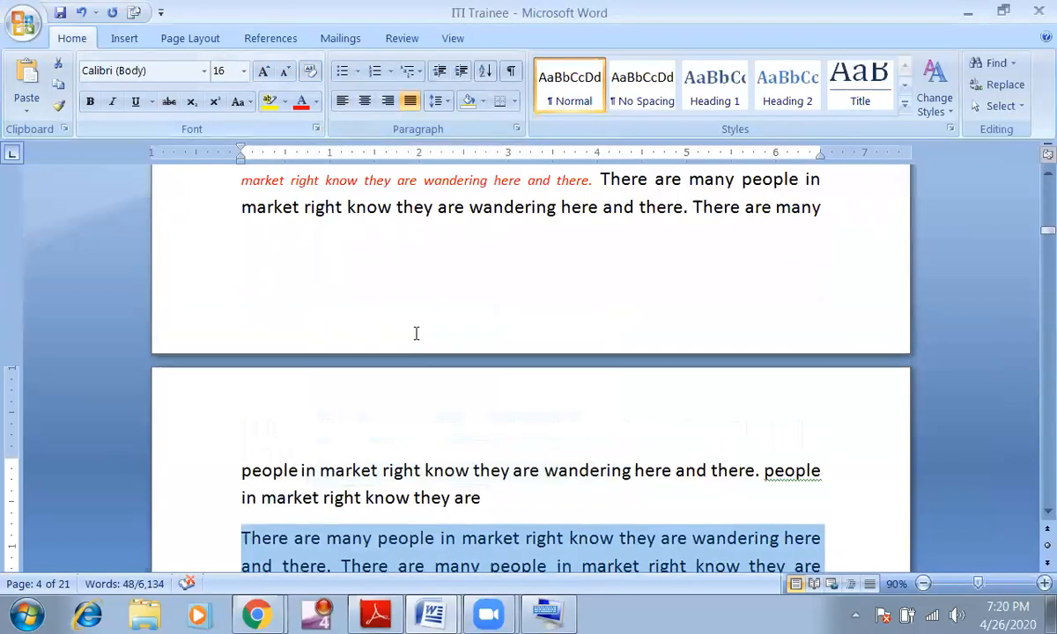
pyautogui.scroll(2, 416, 333)
pyautogui.click(347, 308)
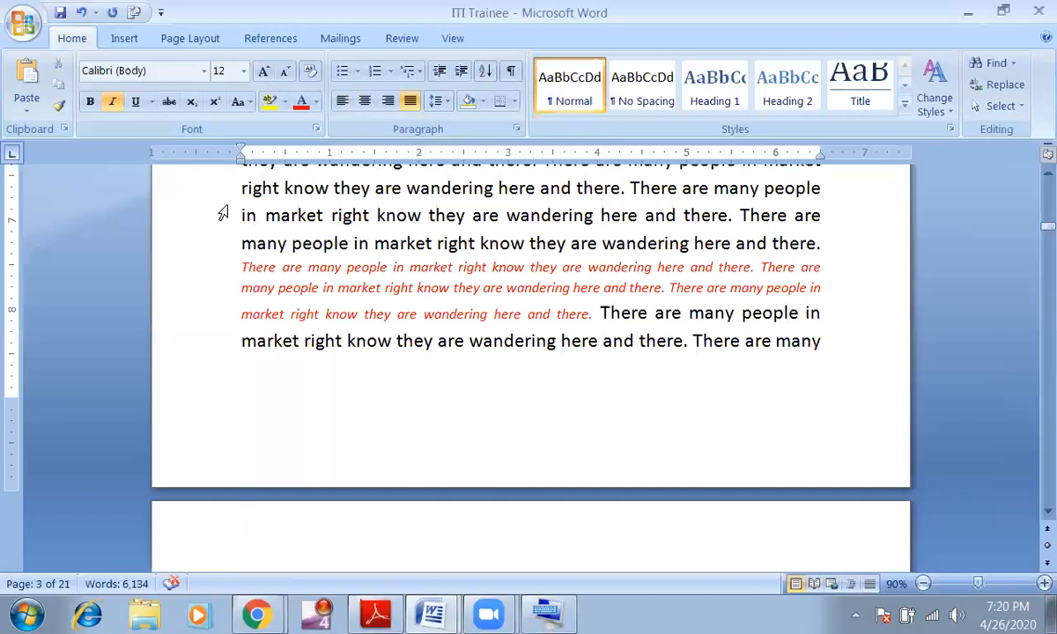
pyautogui.click(144, 73)
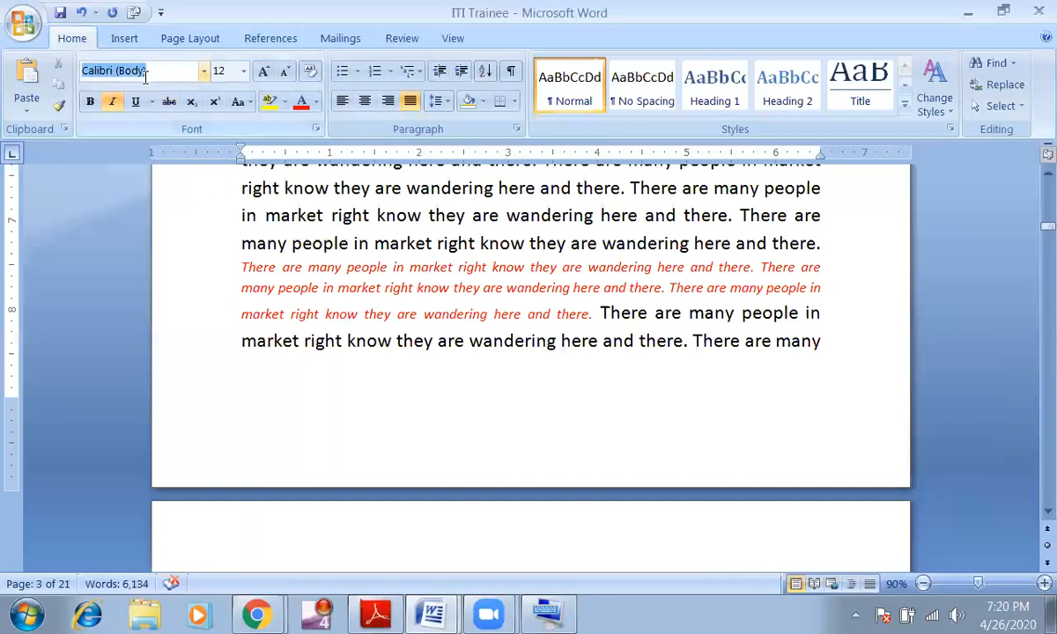
pyautogui.click(222, 74)
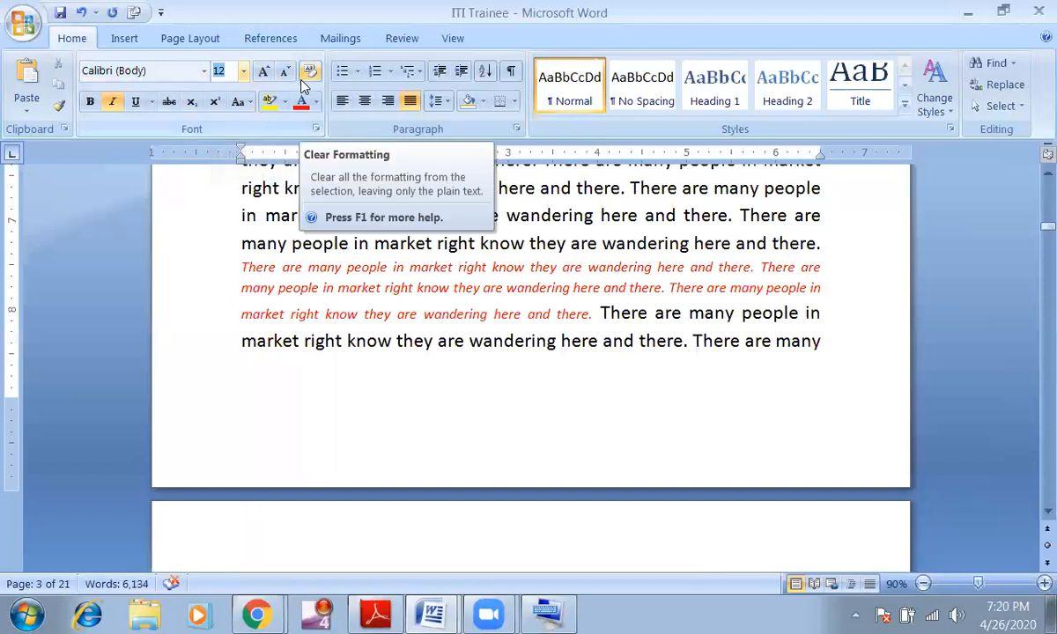
pyautogui.click(311, 268)
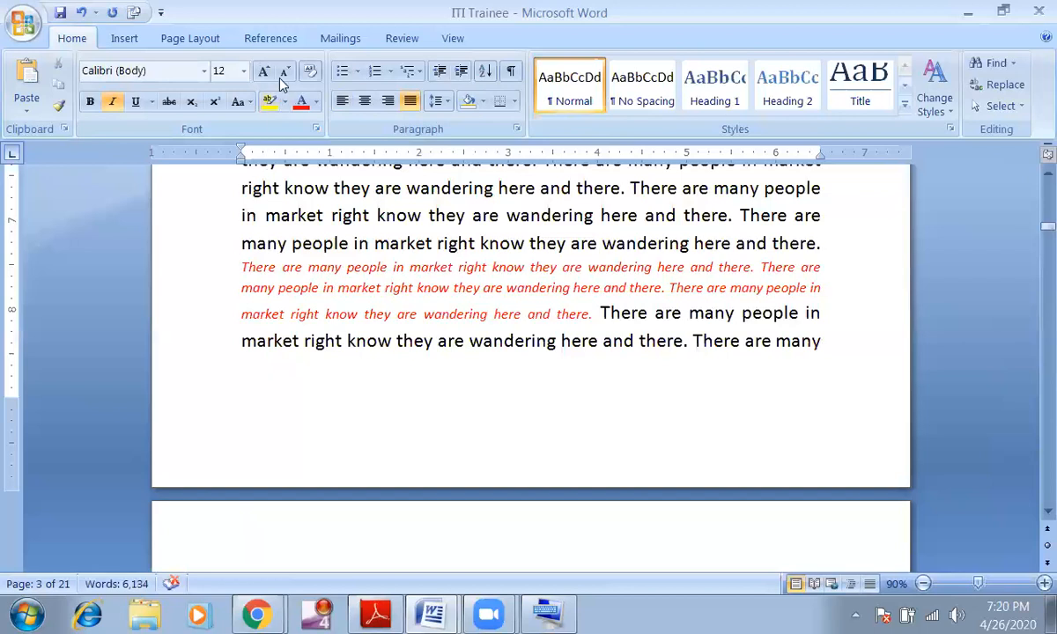
# Clear all formatting from the long page 3 paragraph's text, from after its first sentence through the page's last line
pyautogui.moveTo(240, 271); pyautogui.dragTo(593, 310)
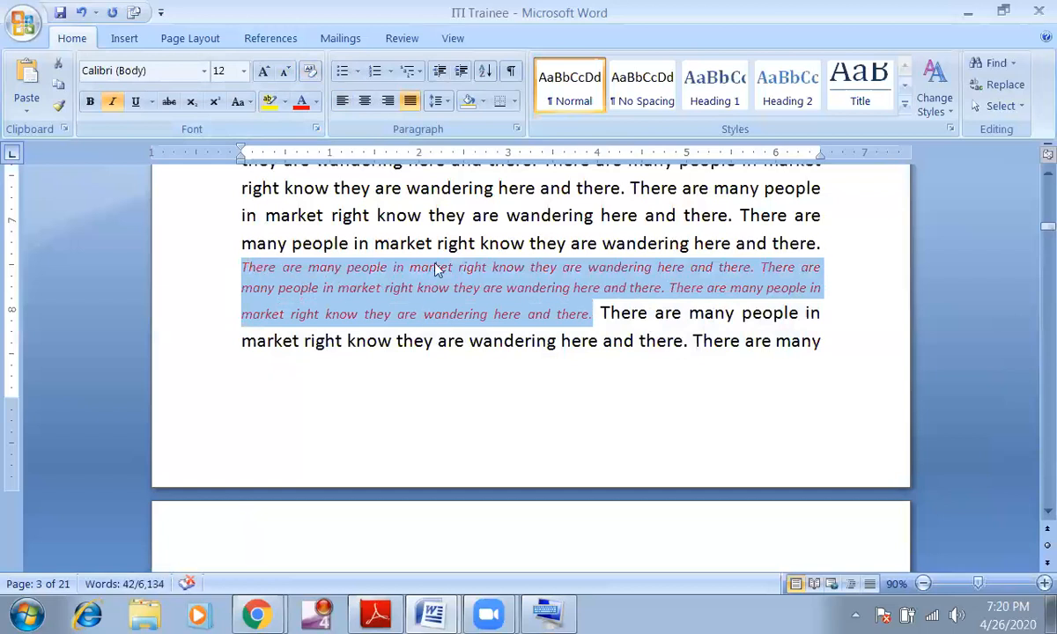
pyautogui.scroll(2, 435, 268)
pyautogui.moveTo(330, 238); pyautogui.dragTo(811, 510)
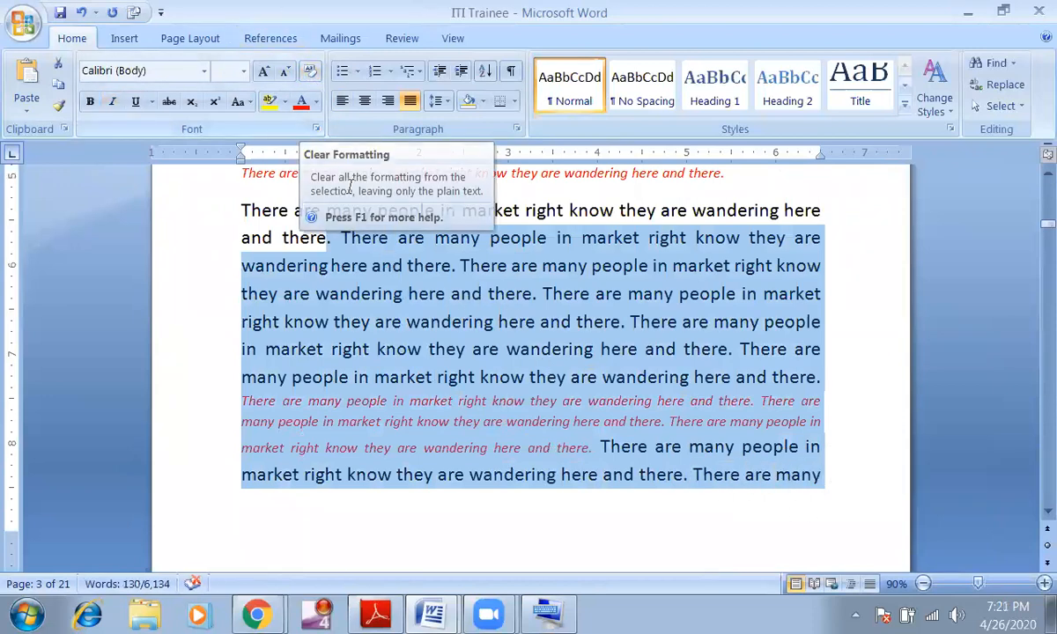
pyautogui.click(310, 72)
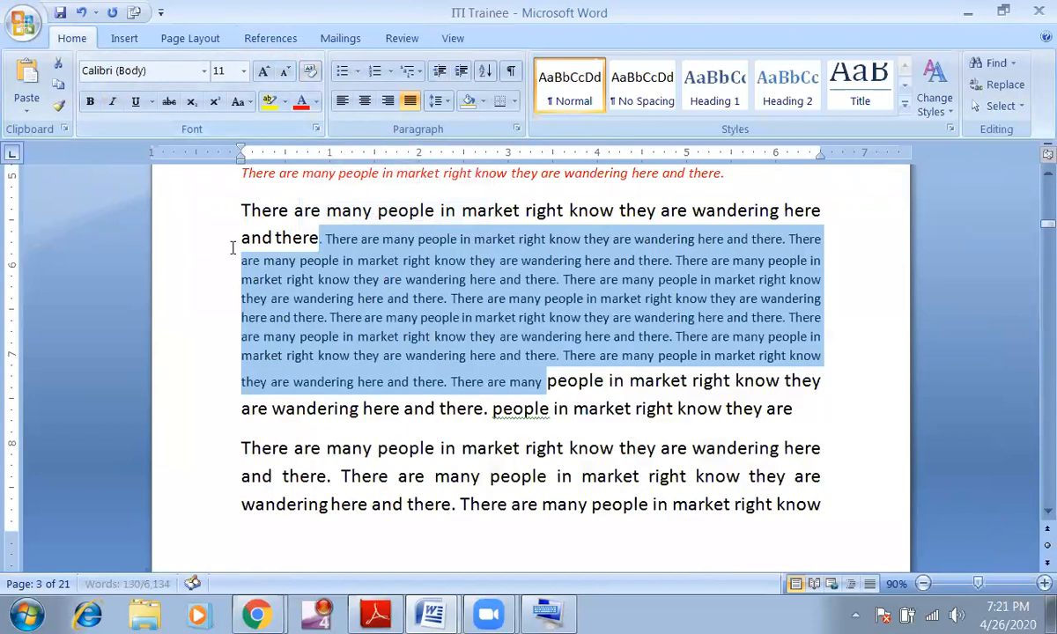
pyautogui.click(398, 282)
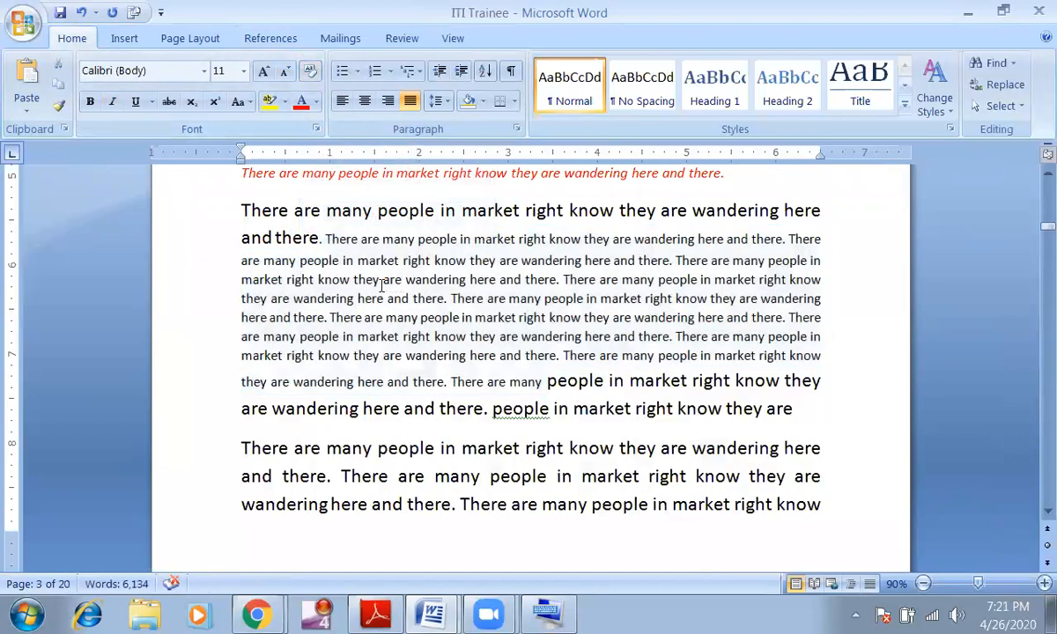
pyautogui.click(368, 287)
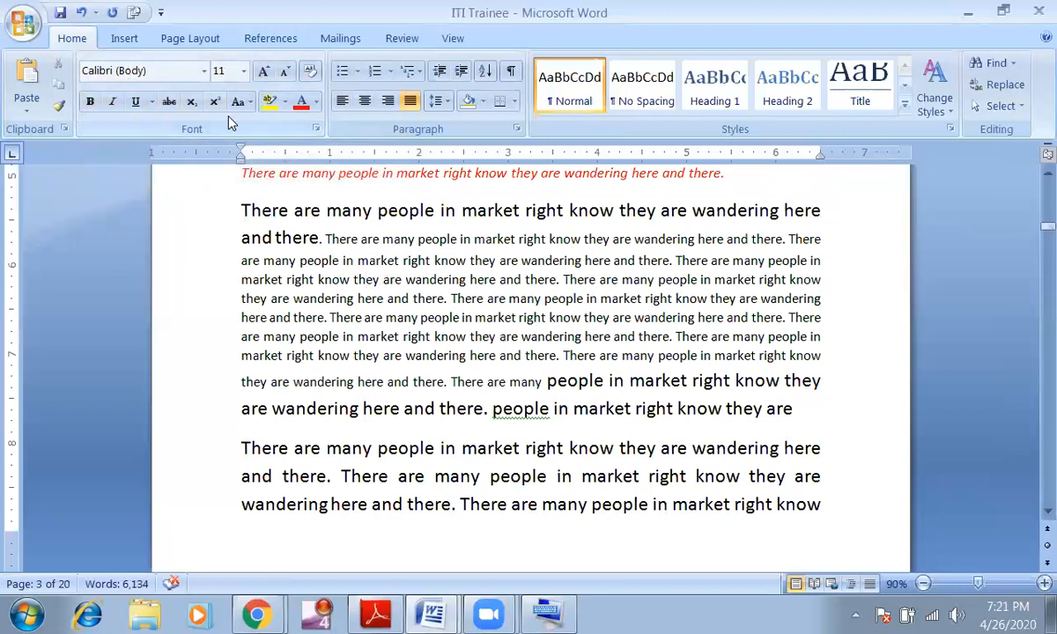
# Clear all formatting from the one-sentence red italic paragraph above the long paragraph on page 3
pyautogui.scroll(-1, 424, 292)
pyautogui.scroll(3, 424, 293)
pyautogui.click(197, 248)
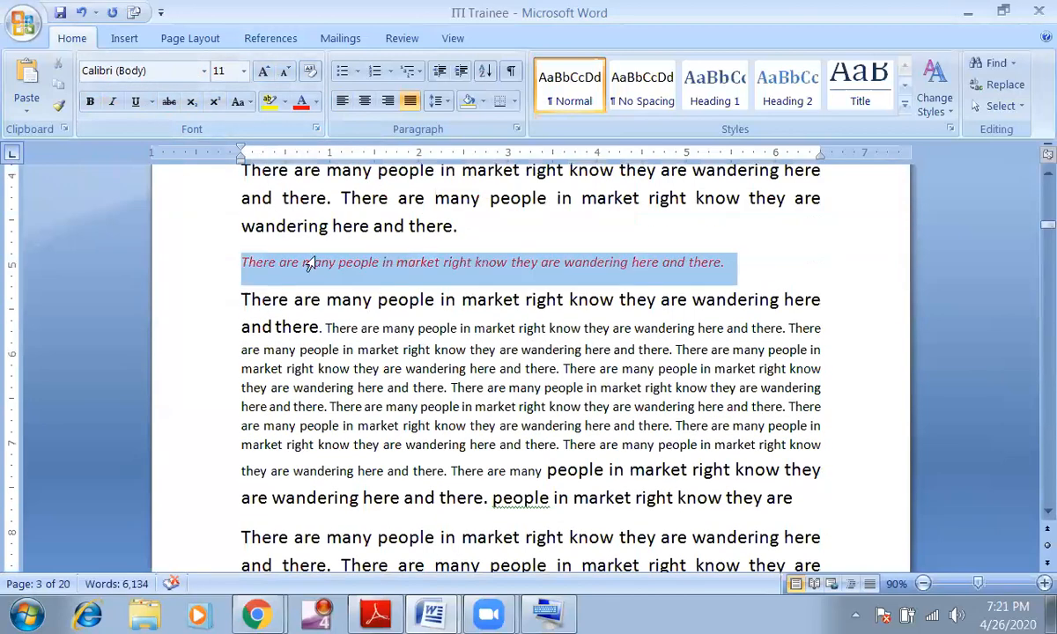
pyautogui.click(310, 72)
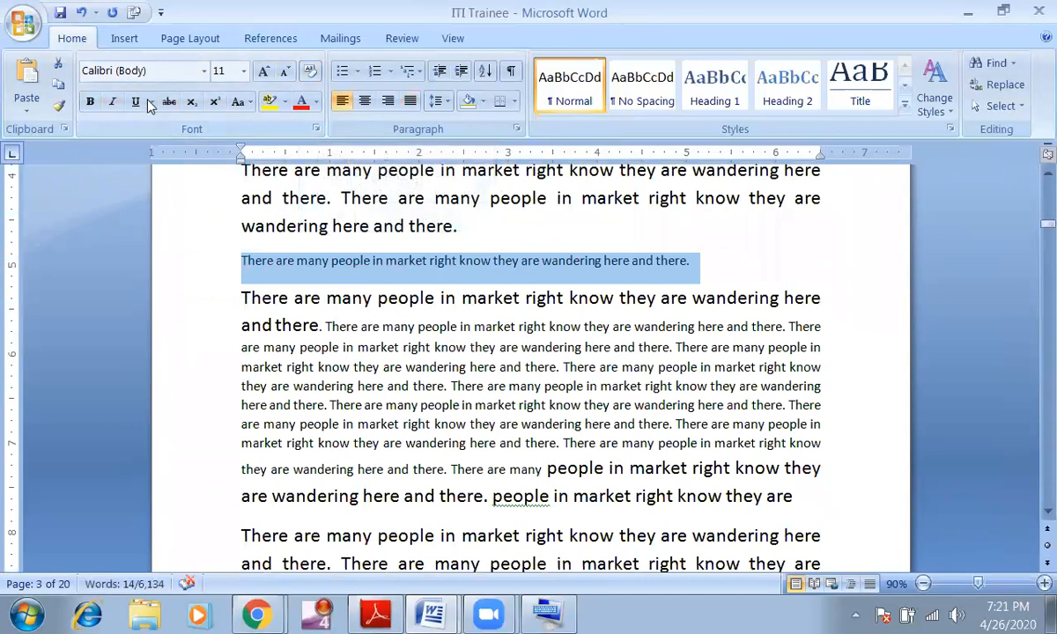
pyautogui.click(393, 367)
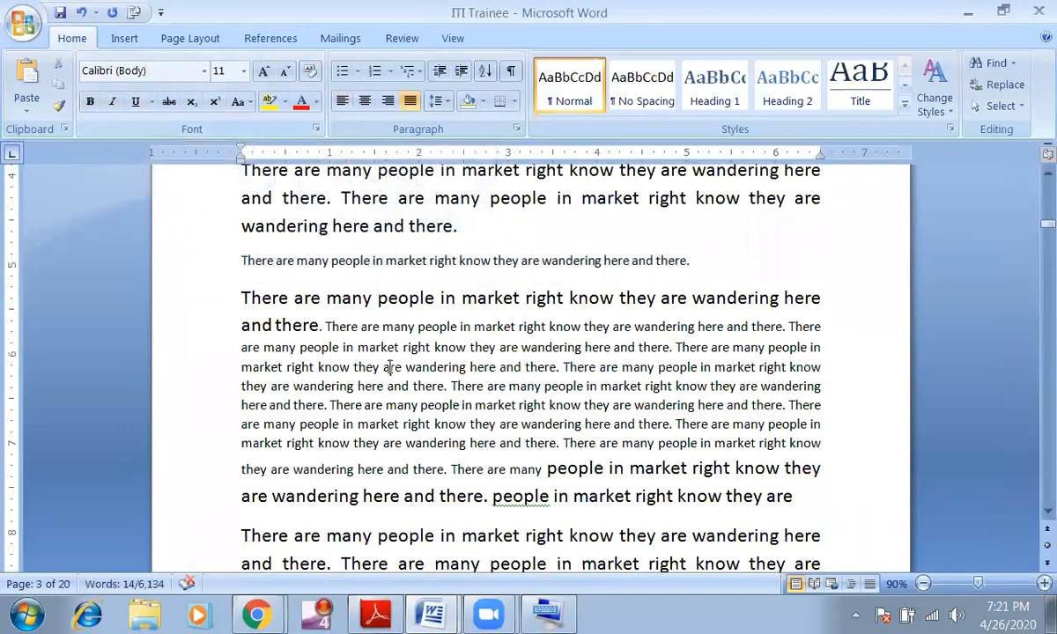
# Make the centred heading "2 wandering" at the top of page 3 bold
pyautogui.scroll(10, 391, 368)
pyautogui.click(507, 459)
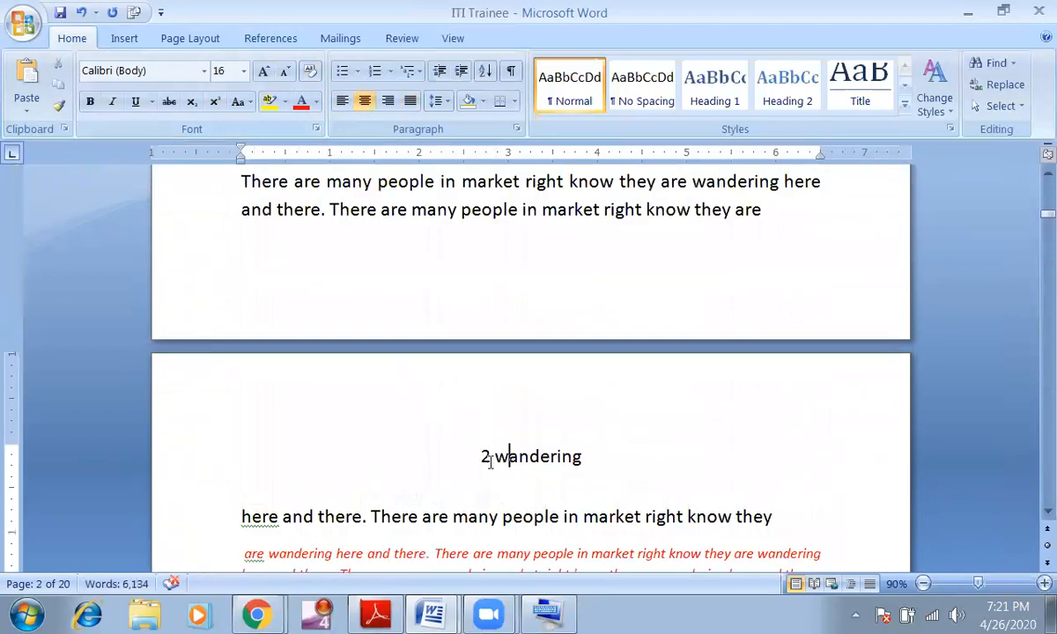
pyautogui.moveTo(476, 458); pyautogui.dragTo(560, 458)
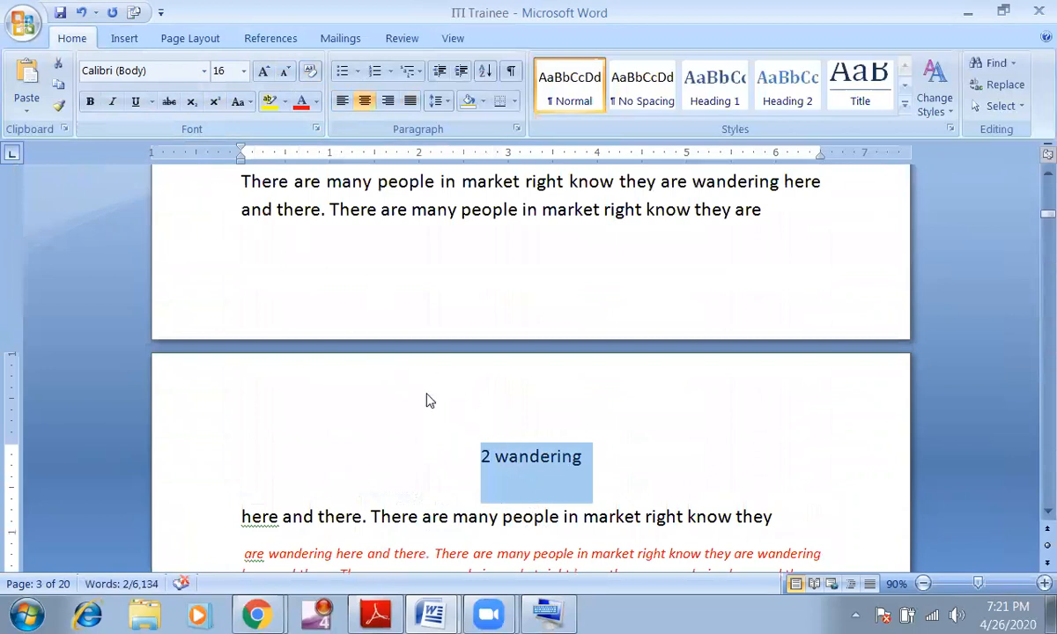
pyautogui.click(91, 103)
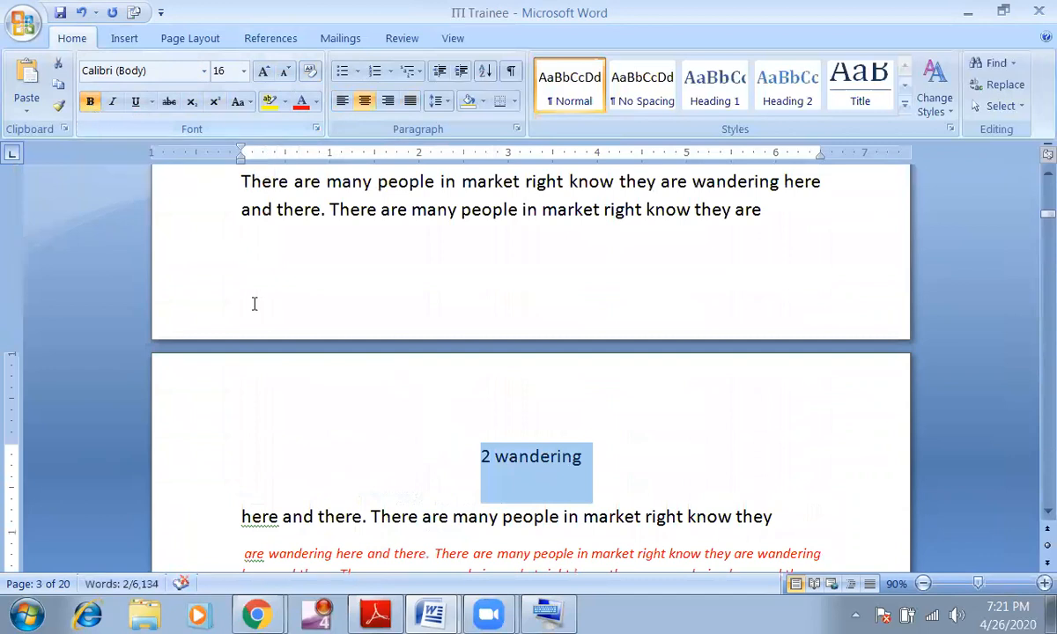
# Make the word "many" in the first line of the red italic paragraph bold and remove its italics
pyautogui.scroll(-3, 476, 463)
pyautogui.moveTo(497, 423); pyautogui.dragTo(509, 423)
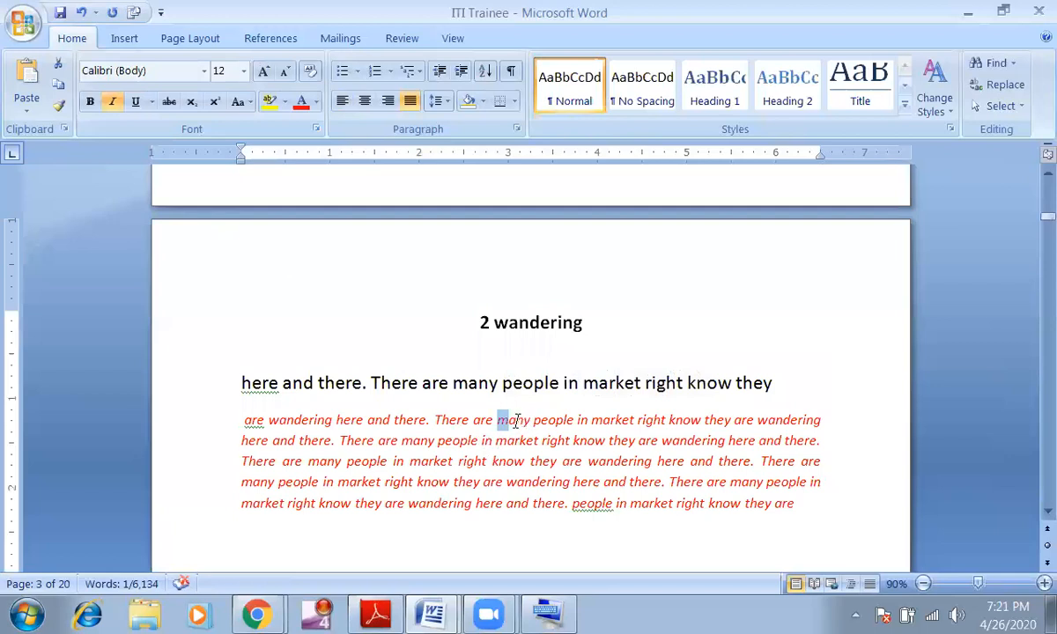
pyautogui.click(499, 421)
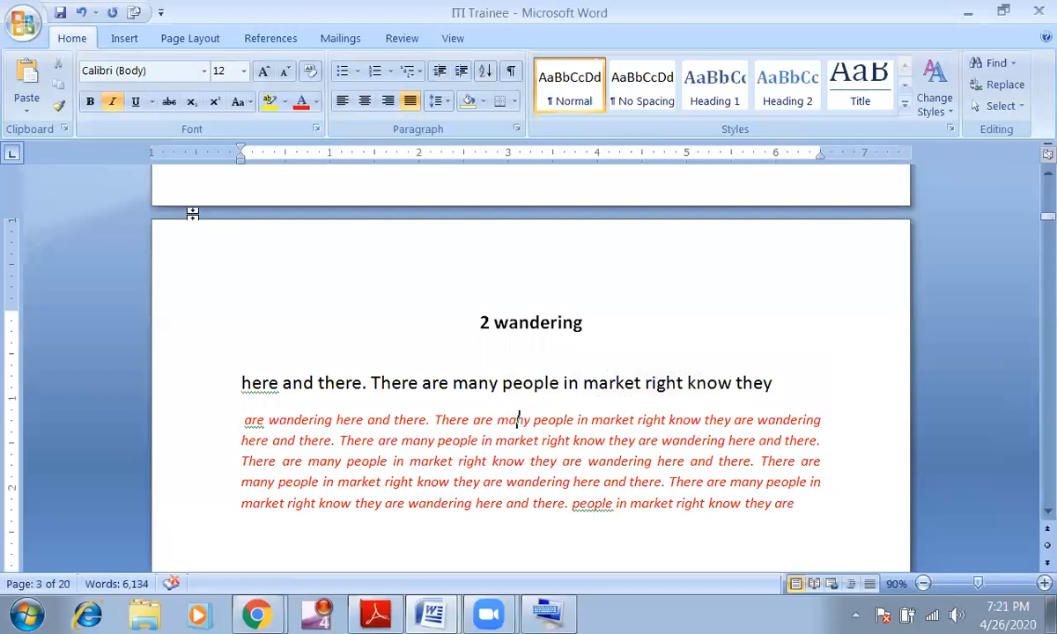
pyautogui.click(94, 106)
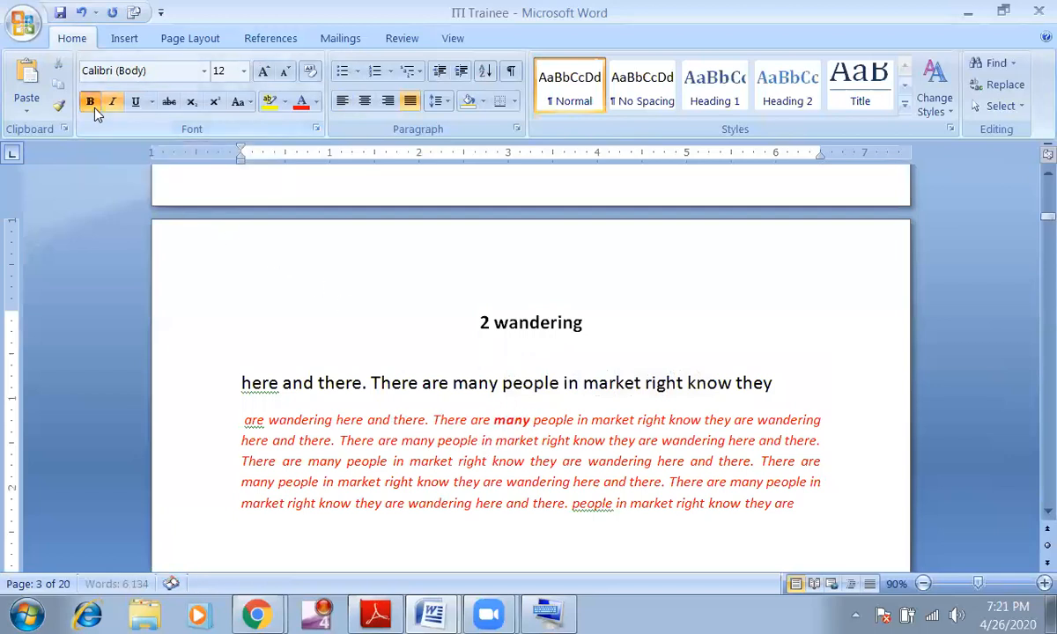
pyautogui.click(114, 102)
# Toggle italics on and back off for "There are many people in" in the line above the red paragraph
pyautogui.click(400, 394)
pyautogui.moveTo(366, 383); pyautogui.dragTo(571, 389)
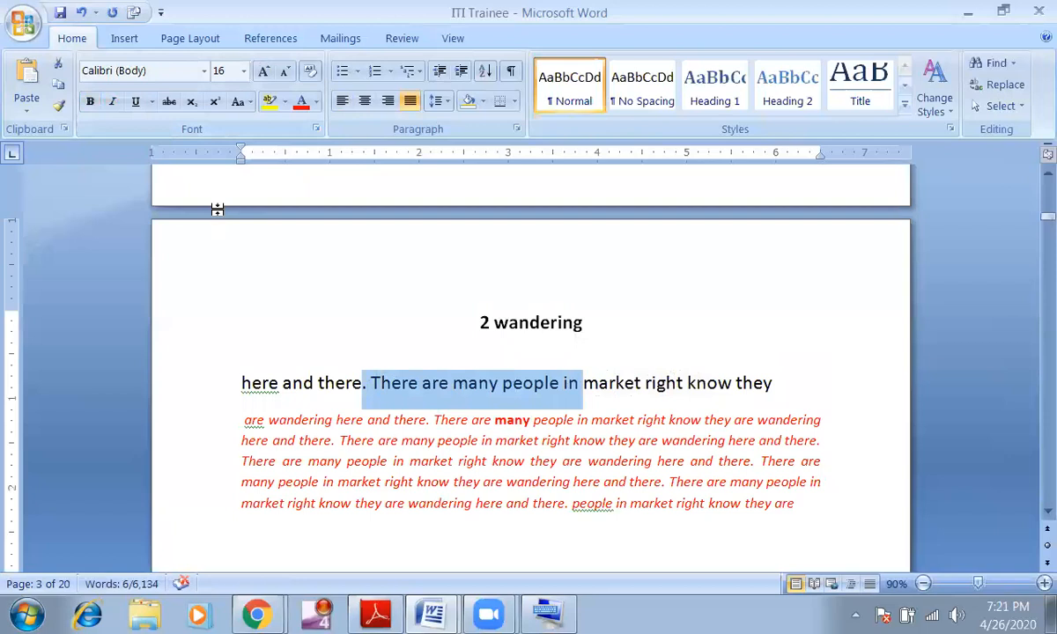
pyautogui.click(111, 103)
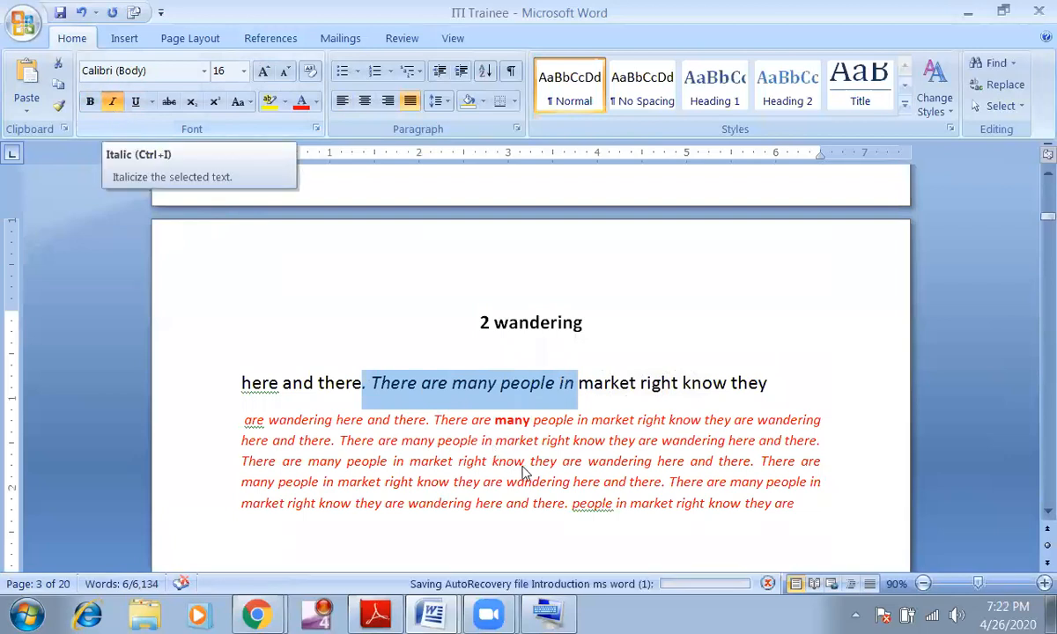
pyautogui.hotkey('ctrl', 'i')
pyautogui.click(113, 102)
pyautogui.click(113, 102)
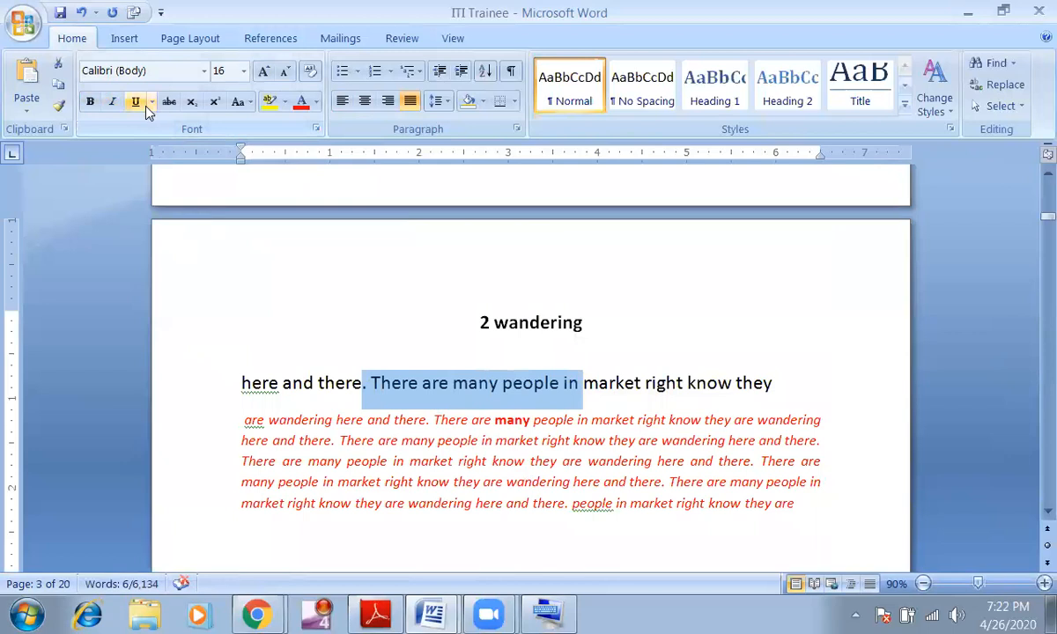
# Underline the heading "2 wandering" and switch the underline to the dashed style
pyautogui.moveTo(480, 323); pyautogui.dragTo(581, 331)
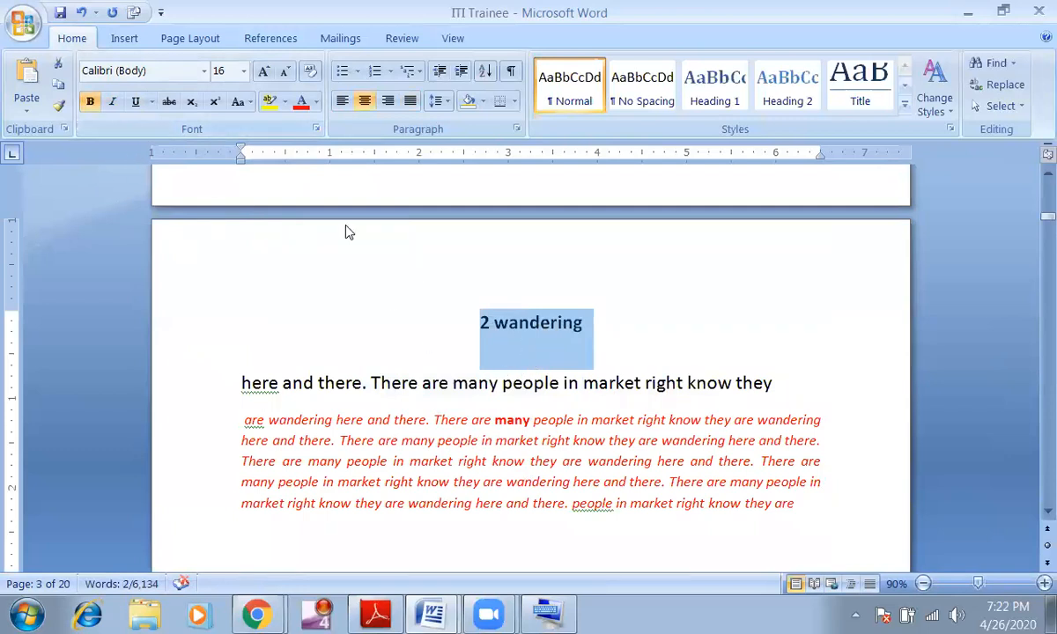
pyautogui.click(135, 103)
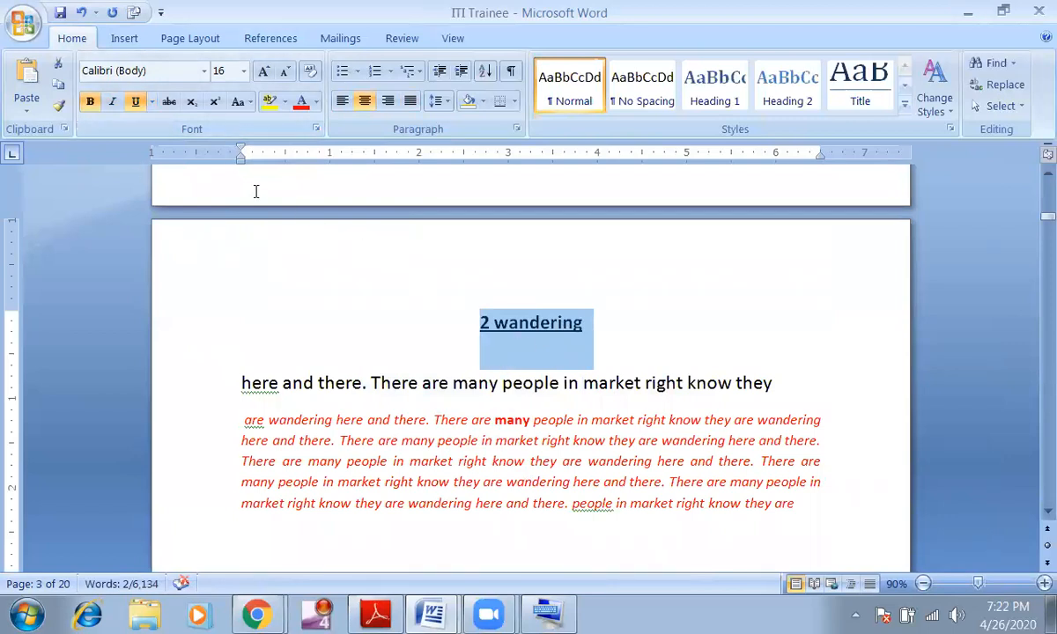
pyautogui.click(152, 102)
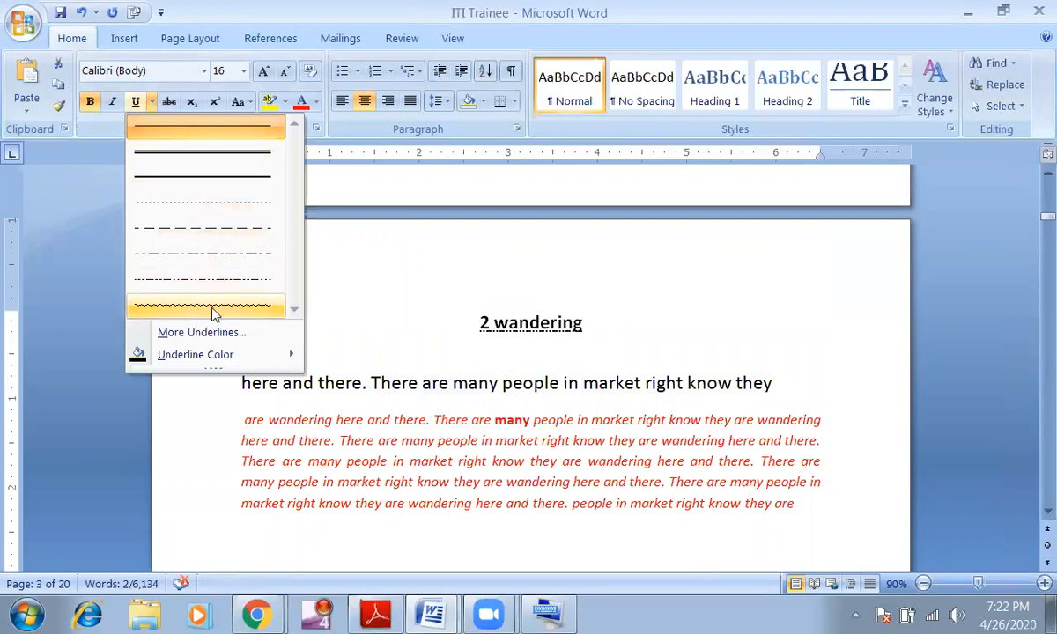
pyautogui.click(210, 227)
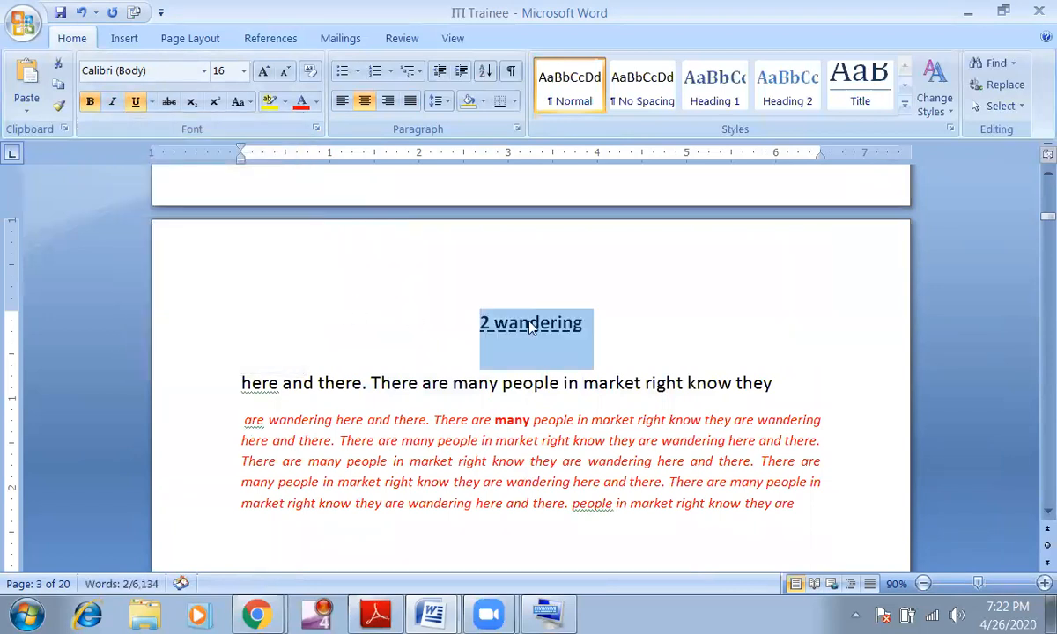
pyautogui.click(152, 102)
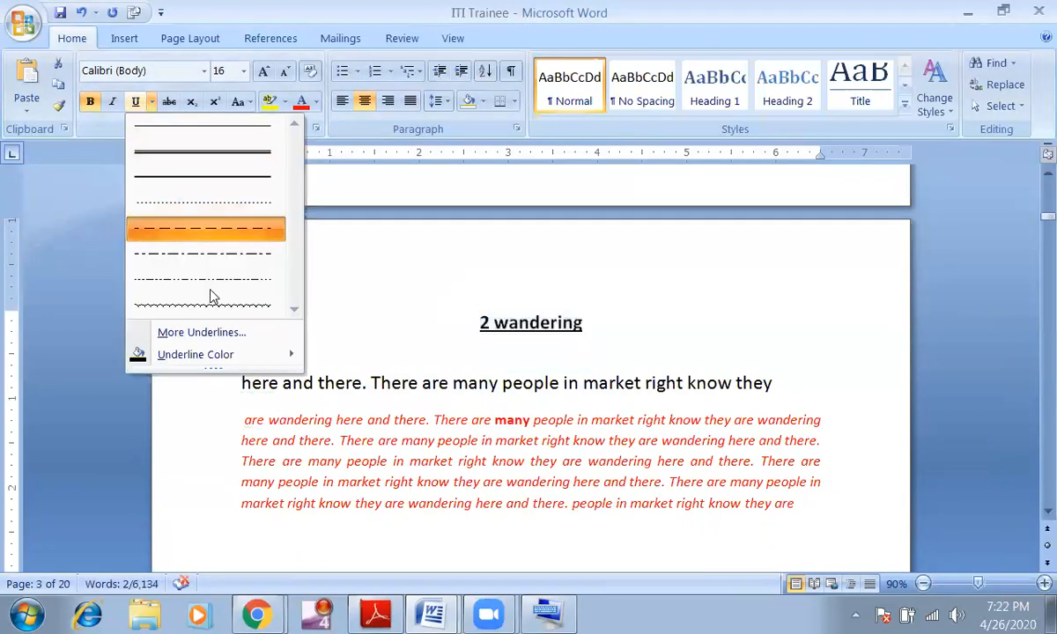
pyautogui.click(207, 335)
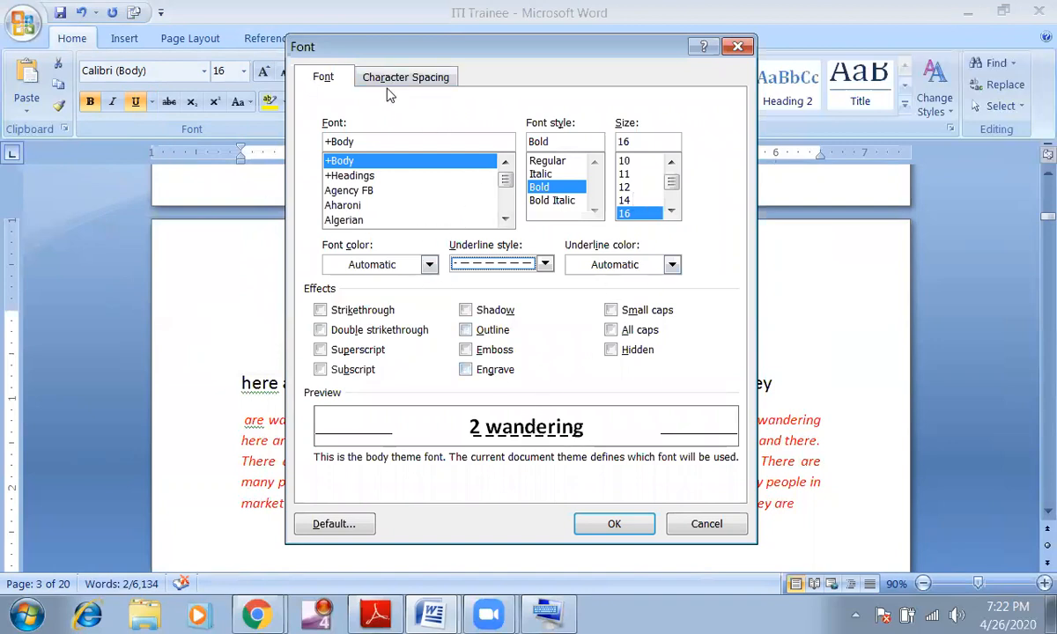
pyautogui.click(737, 46)
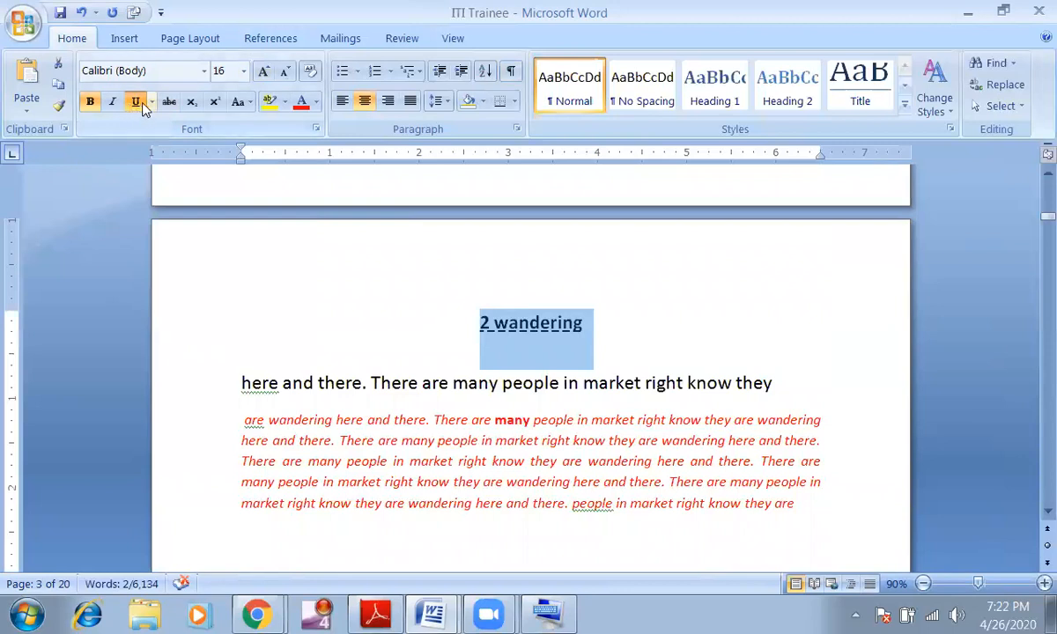
# Set the underline style of the heading "2 wandering" to a thick wavy line in the Font dialog
pyautogui.click(152, 101)
pyautogui.click(194, 335)
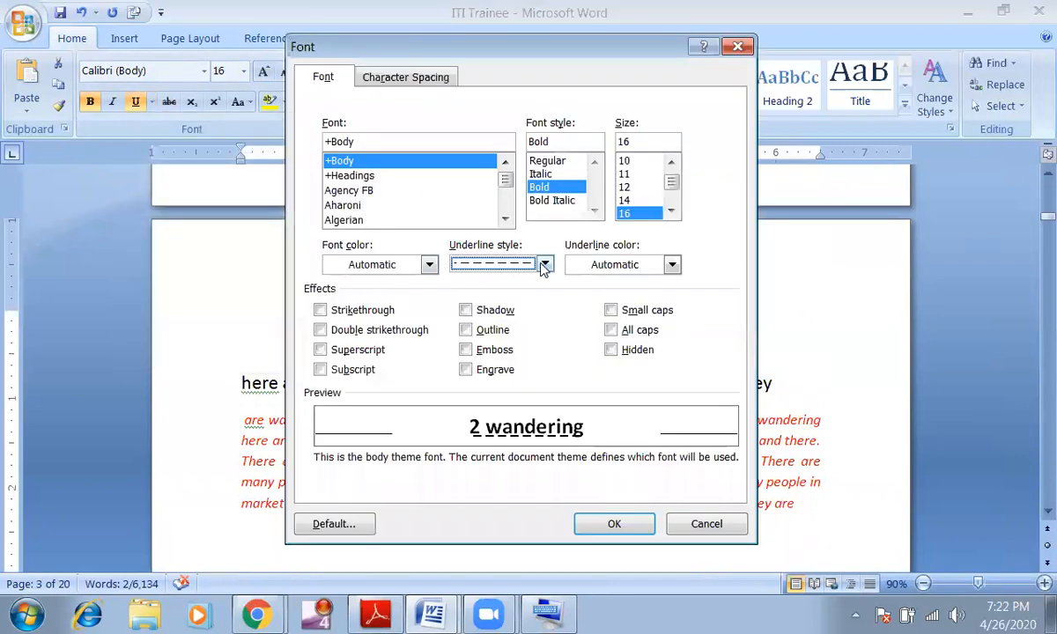
pyautogui.click(544, 265)
pyautogui.scroll(-3, 511, 330)
pyautogui.scroll(-1, 502, 339)
pyautogui.click(490, 347)
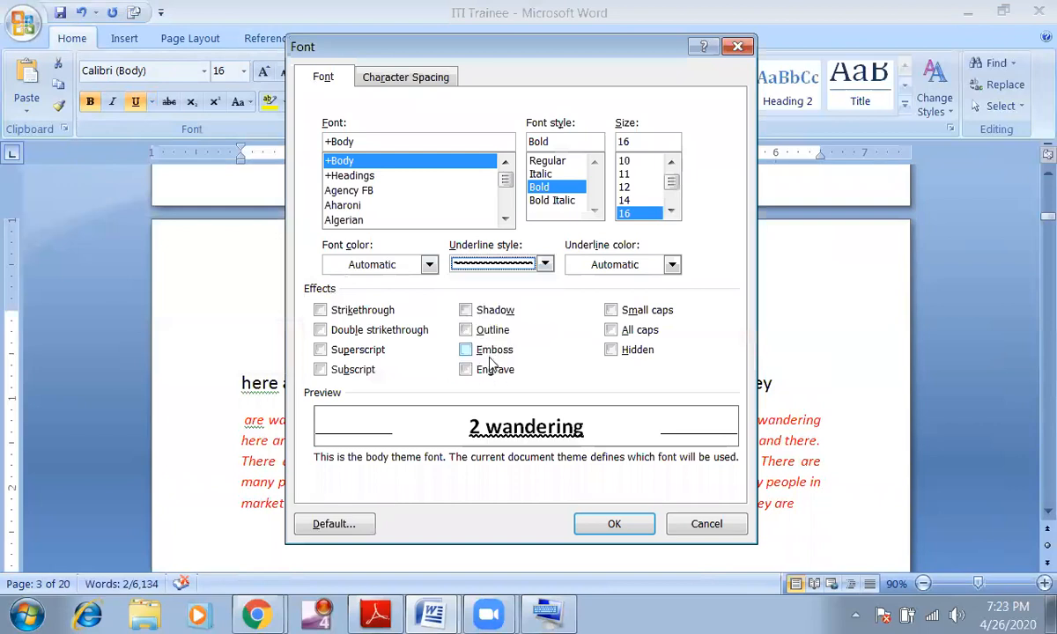
pyautogui.click(613, 523)
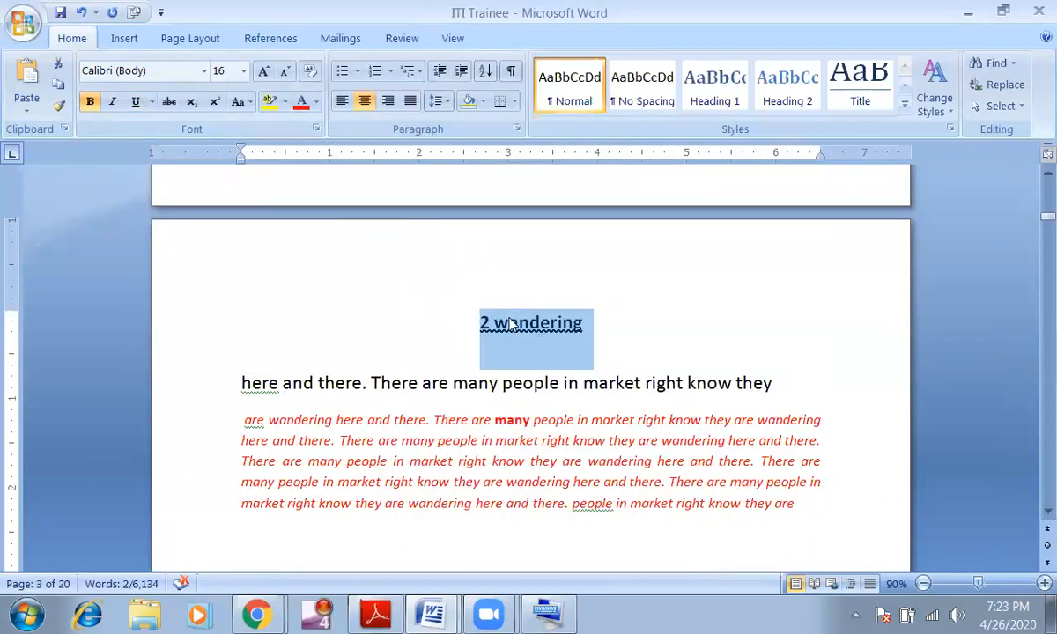
# Change the underline color of the heading "2 wandering" to the standard light blue
pyautogui.click(152, 103)
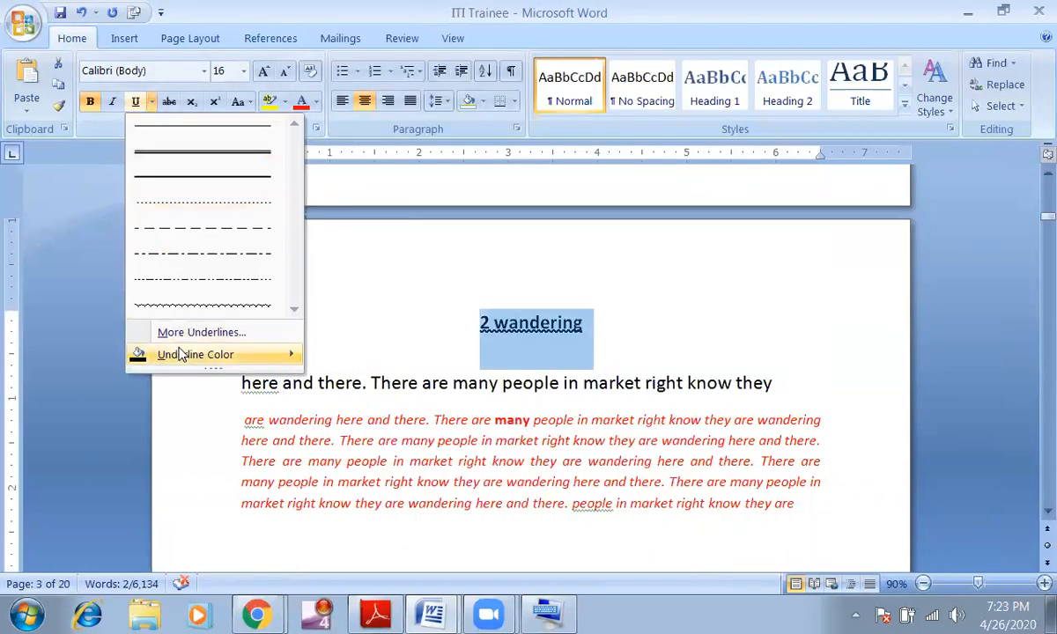
pyautogui.moveTo(179, 355)
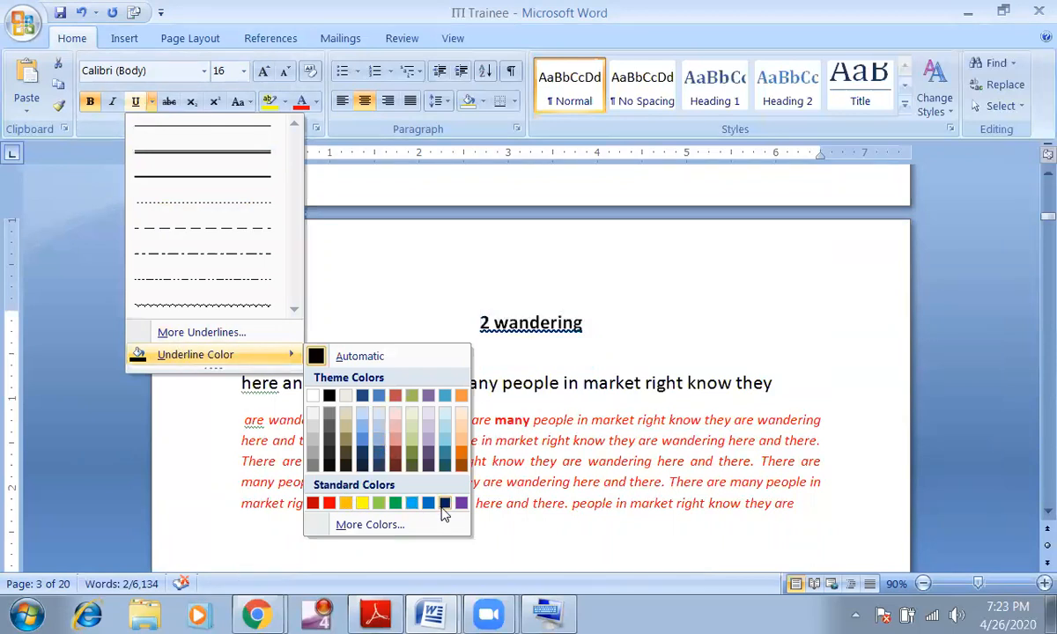
pyautogui.click(411, 508)
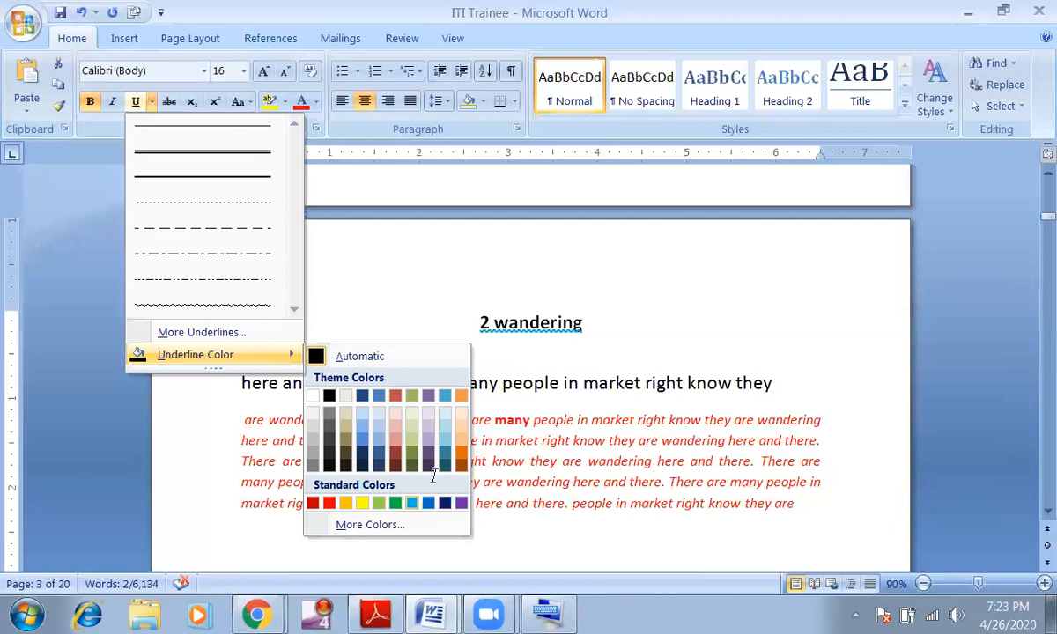
pyautogui.click(526, 345)
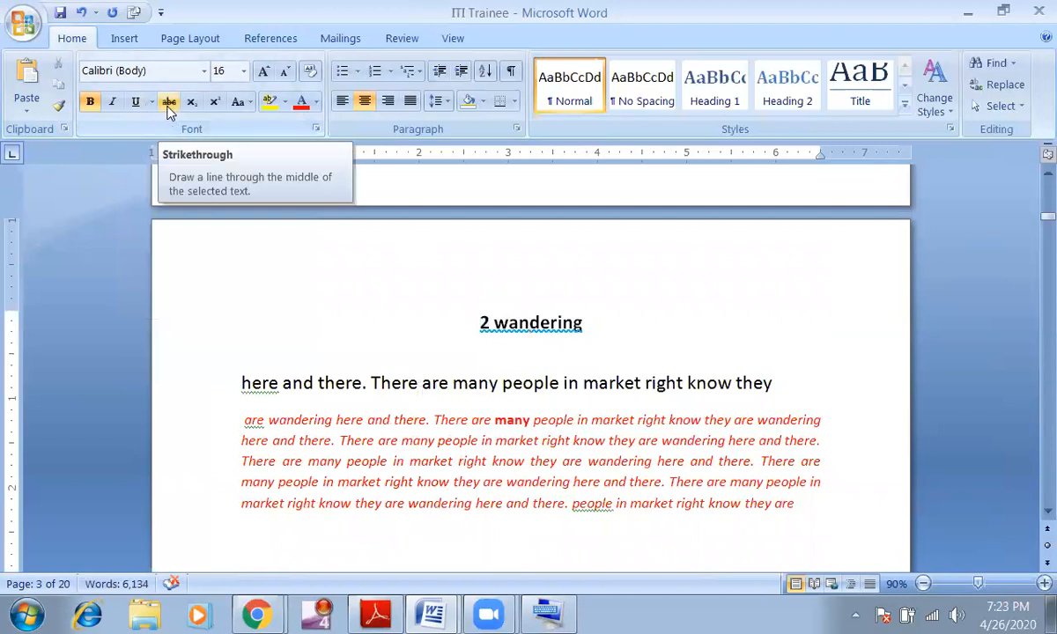
# Strike through "There are many people" above the red paragraph and "There are many people in" at the start of page 3's long paragraph
pyautogui.moveTo(373, 385); pyautogui.dragTo(561, 385)
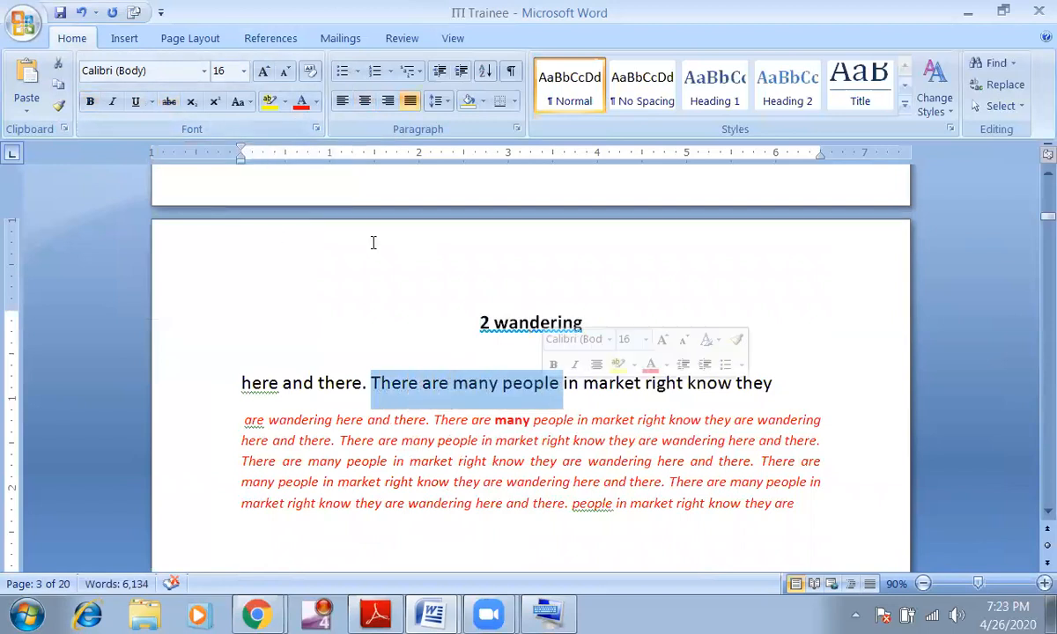
pyautogui.click(168, 102)
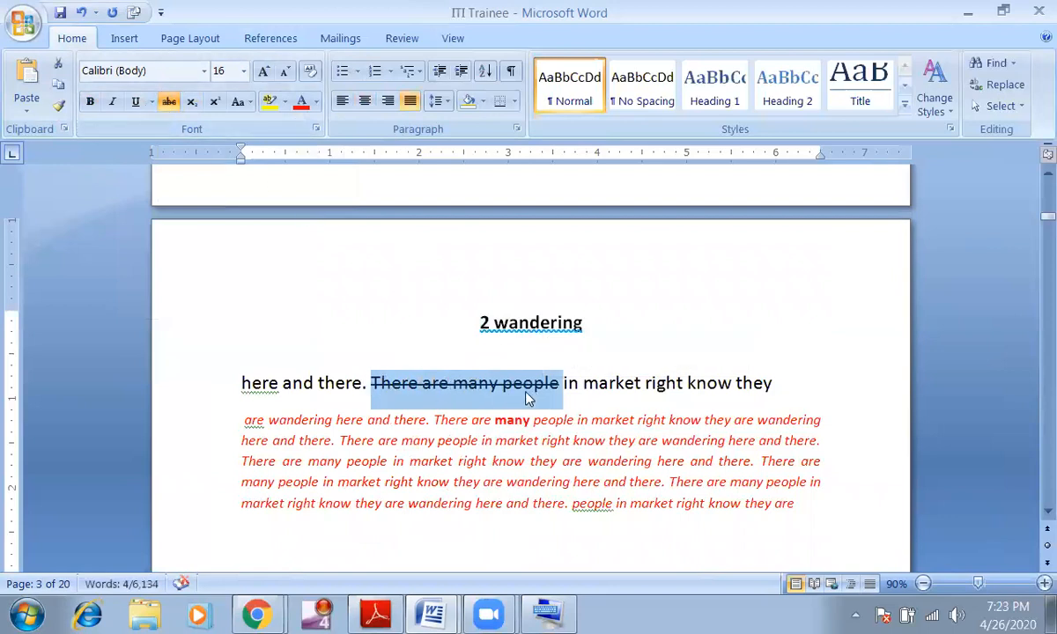
pyautogui.scroll(-3, 454, 390)
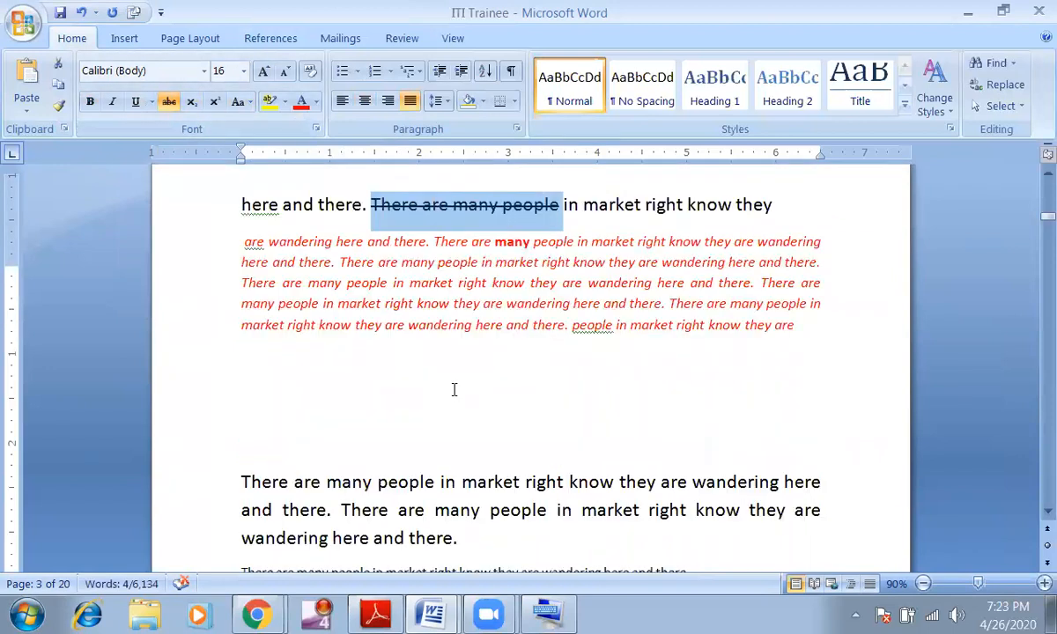
pyautogui.scroll(-6, 454, 389)
pyautogui.moveTo(242, 253); pyautogui.dragTo(454, 256)
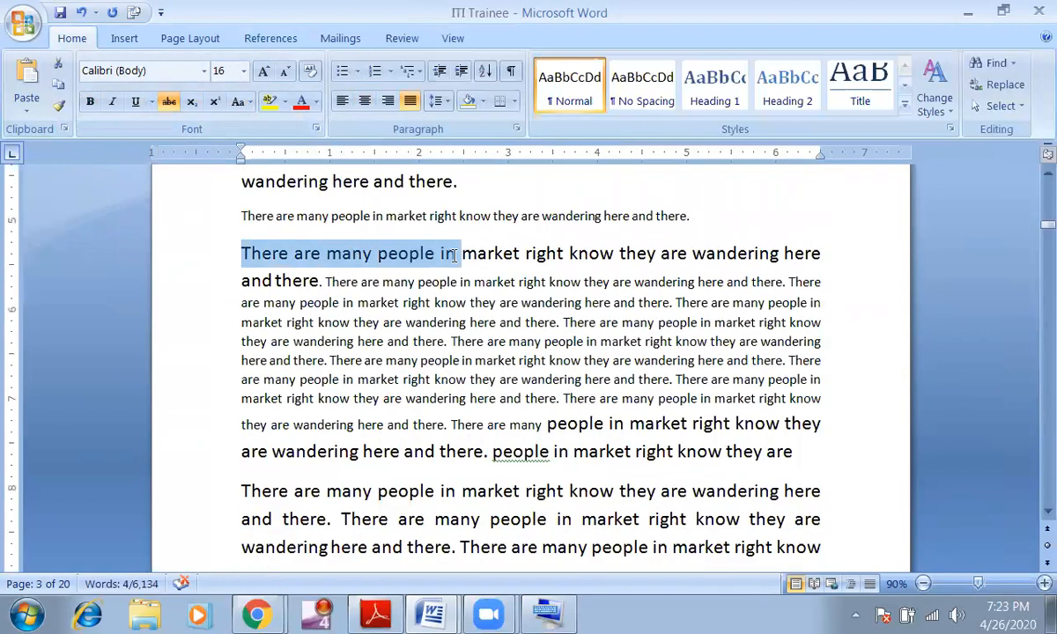
pyautogui.click(168, 104)
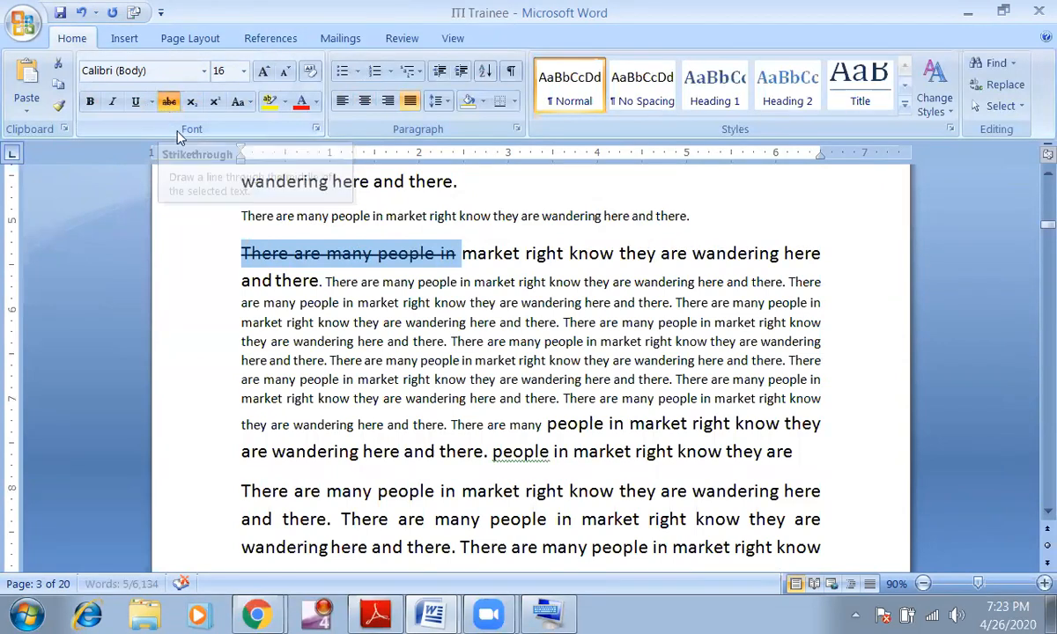
pyautogui.click(420, 270)
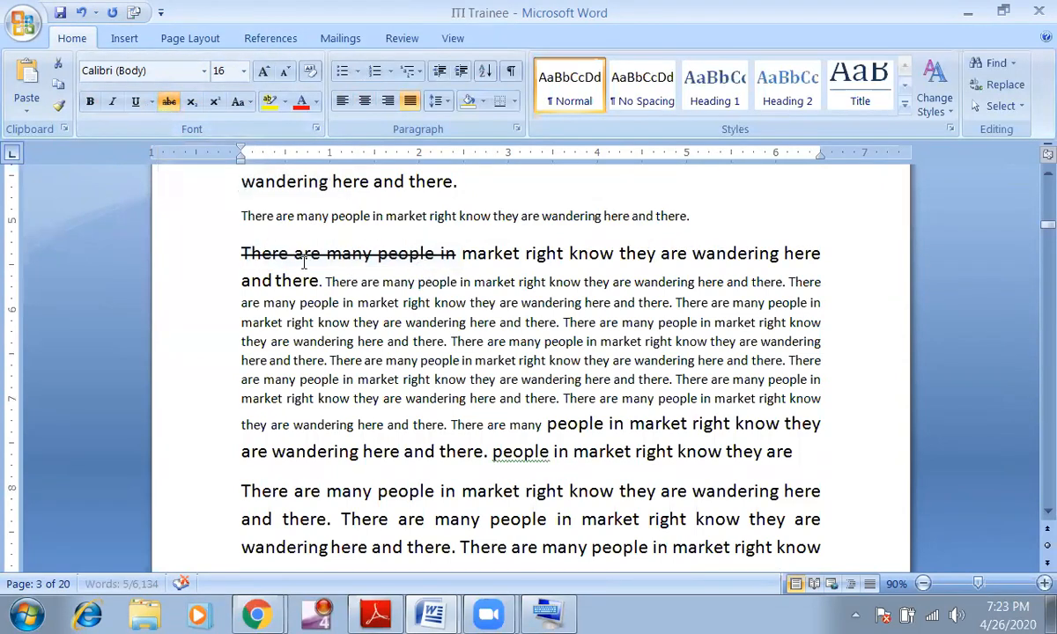
pyautogui.scroll(2, 319, 290)
pyautogui.scroll(-3, 290, 286)
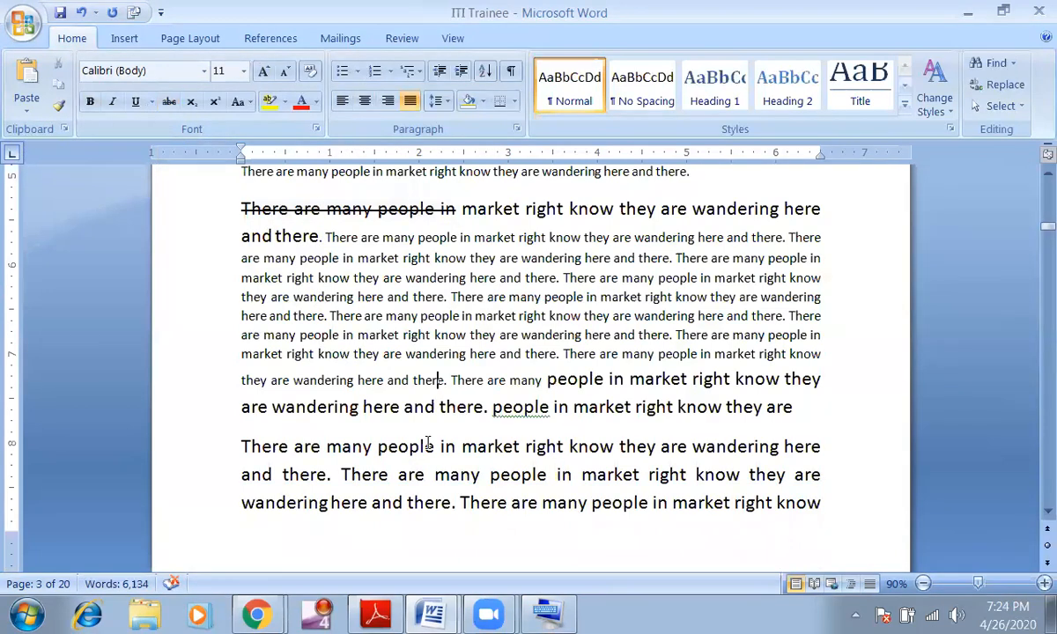
pyautogui.moveTo(461, 209); pyautogui.dragTo(236, 214)
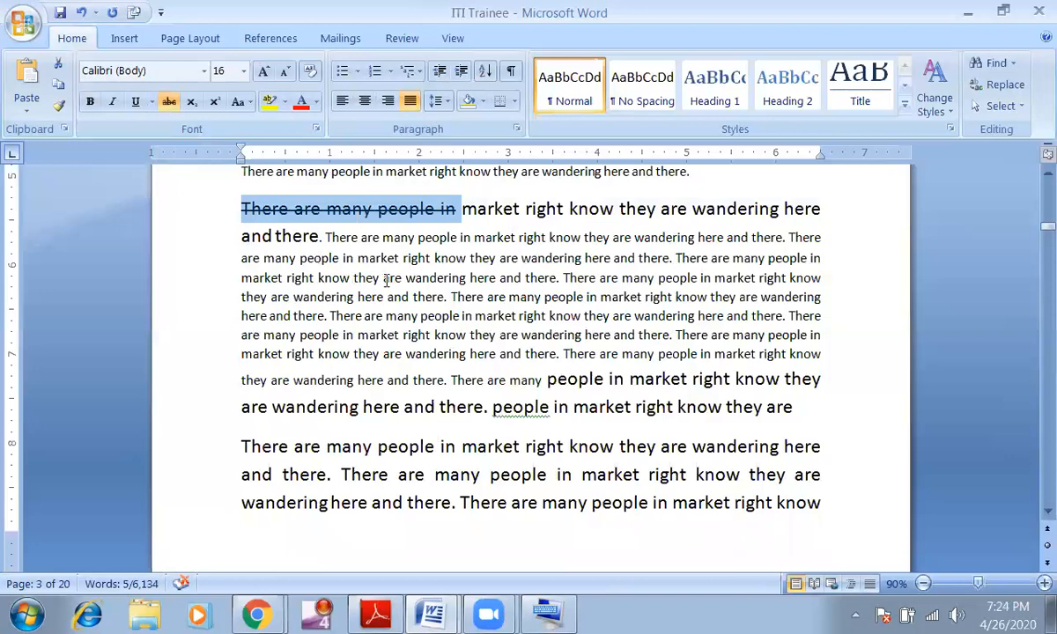
pyautogui.click(454, 294)
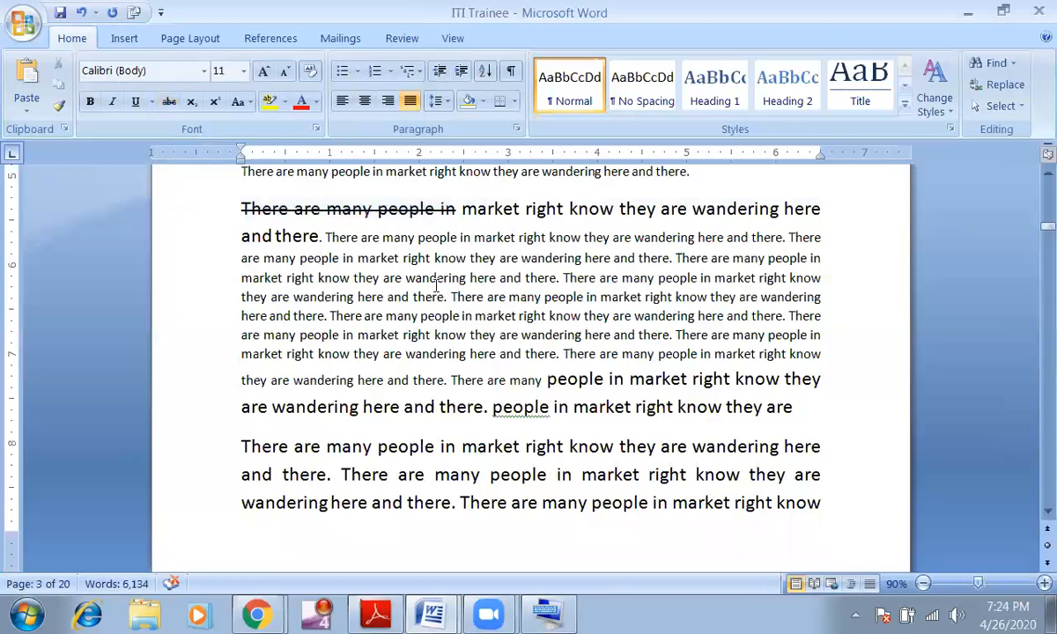
# Strike through "are wandering here" in the last line of page 3's long paragraph
pyautogui.scroll(-1, 412, 340)
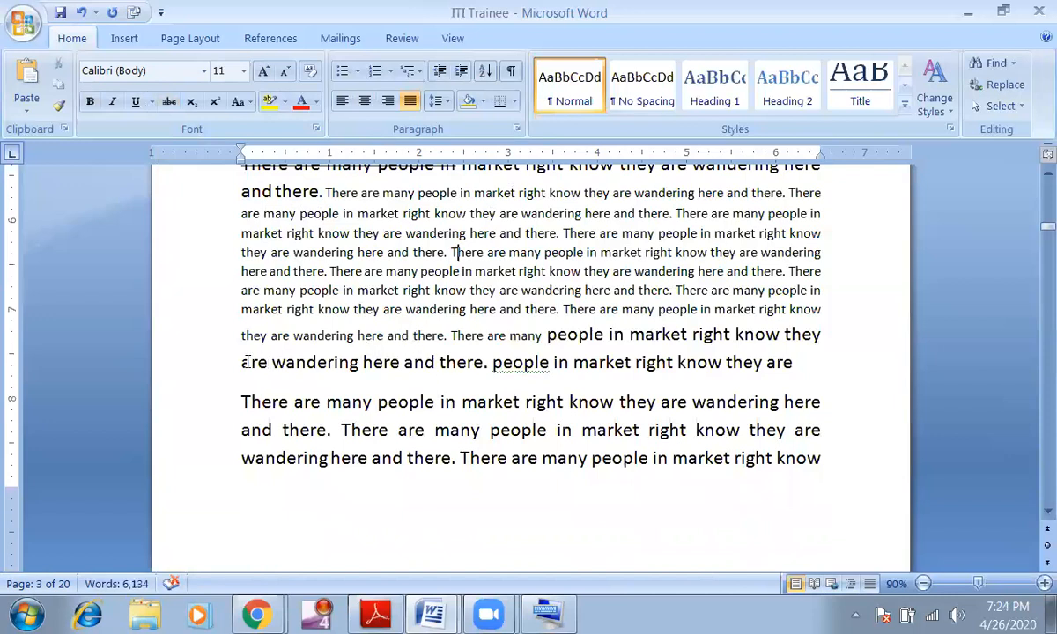
pyautogui.moveTo(243, 362); pyautogui.dragTo(405, 363)
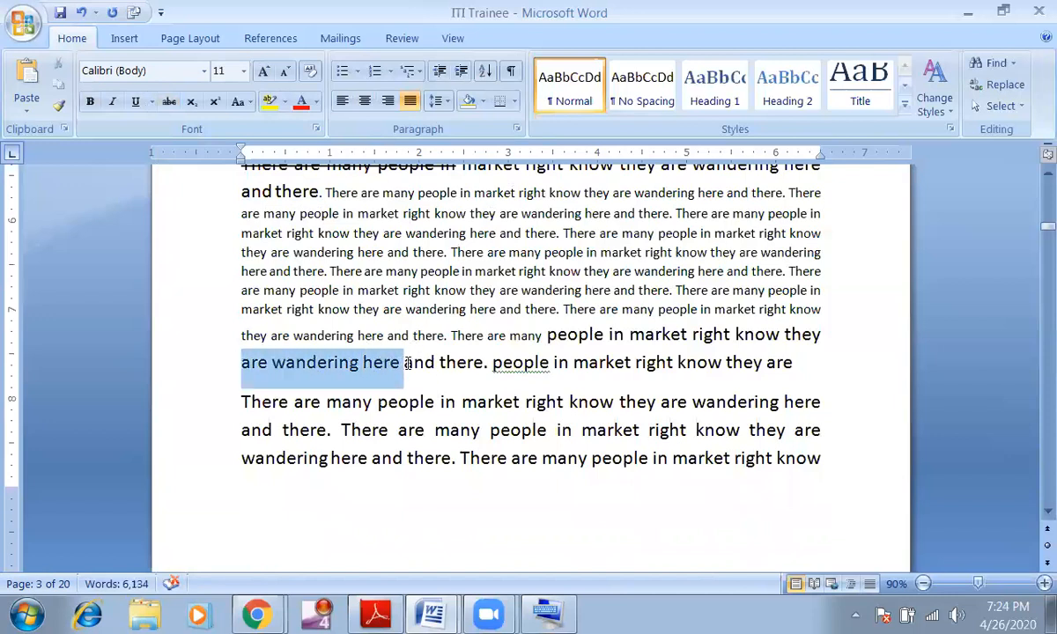
pyautogui.click(167, 101)
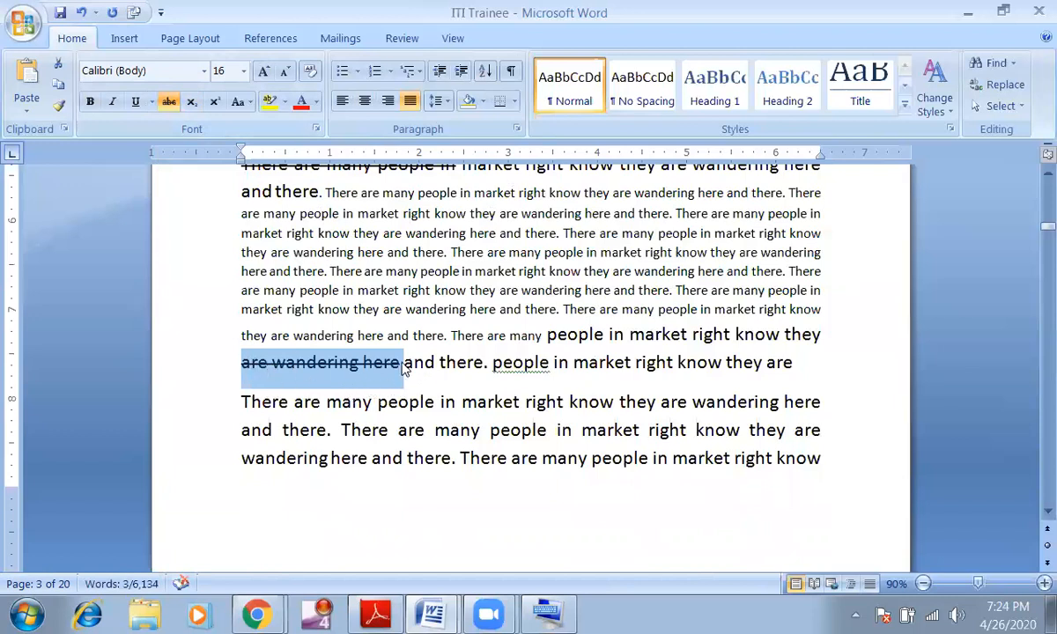
# Add a new line reading "H2O" below the last paragraph on page 20
pyautogui.scroll(-3, 403, 368)
pyautogui.click(397, 267)
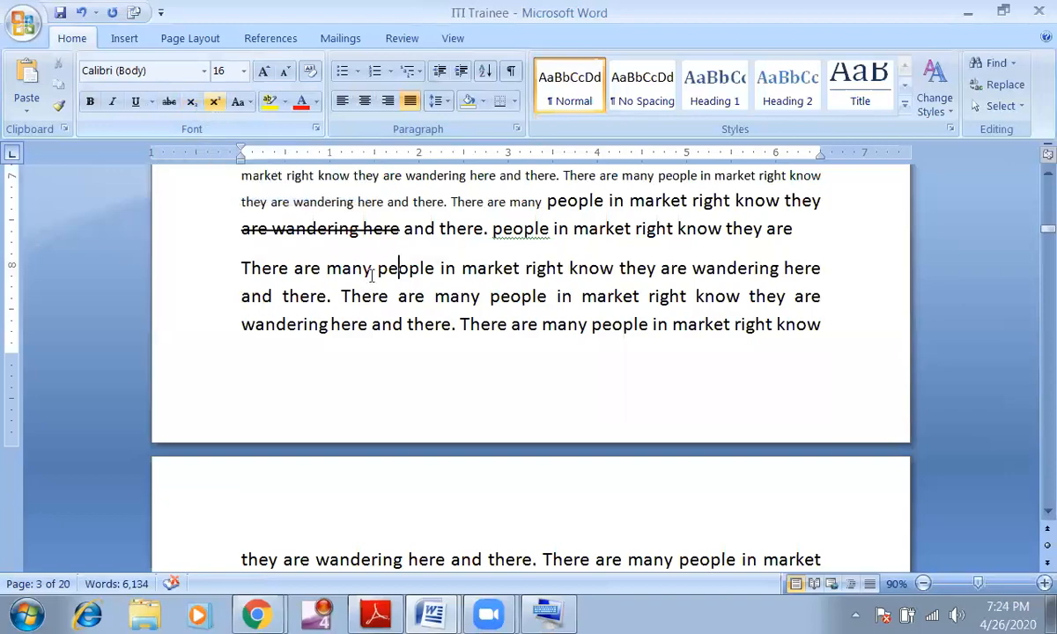
pyautogui.scroll(-10, 431, 335)
pyautogui.scroll(-10, 608, 344)
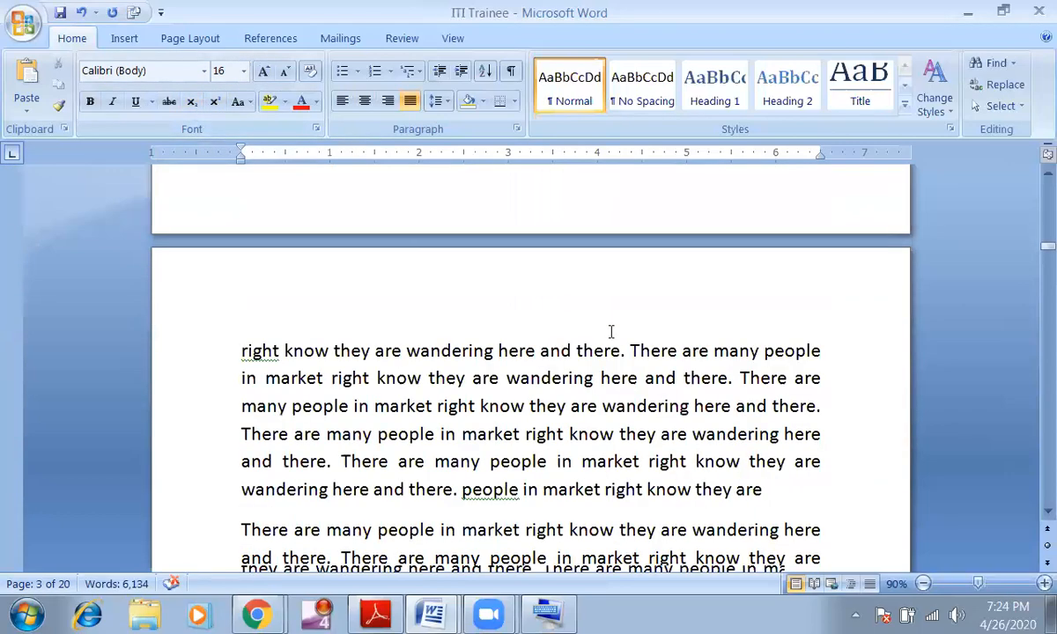
pyautogui.scroll(-10, 602, 370)
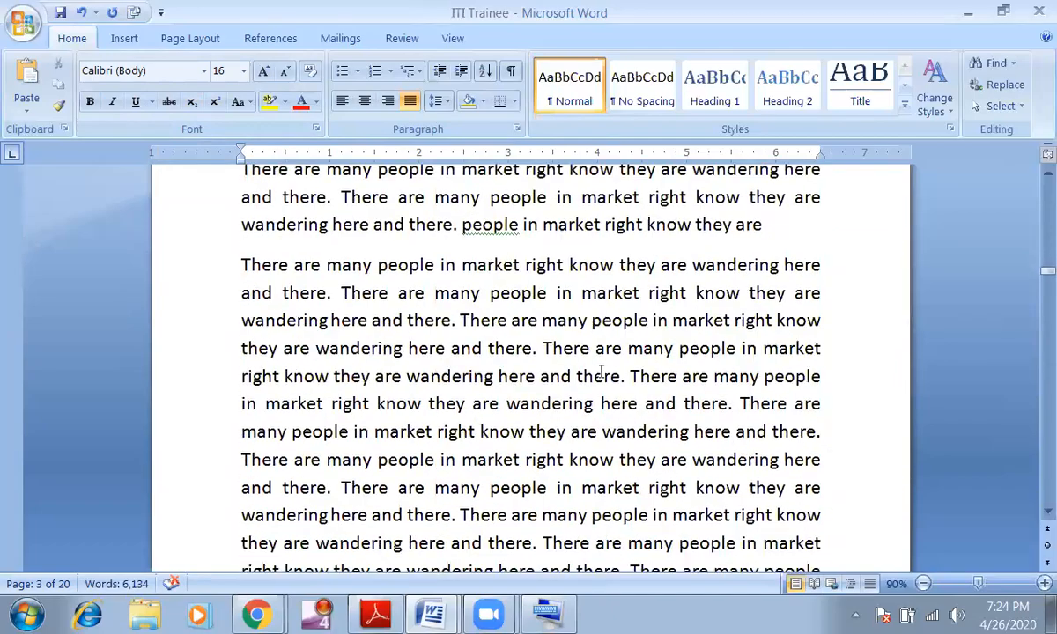
pyautogui.moveTo(1045, 287); pyautogui.dragTo(1026, 521)
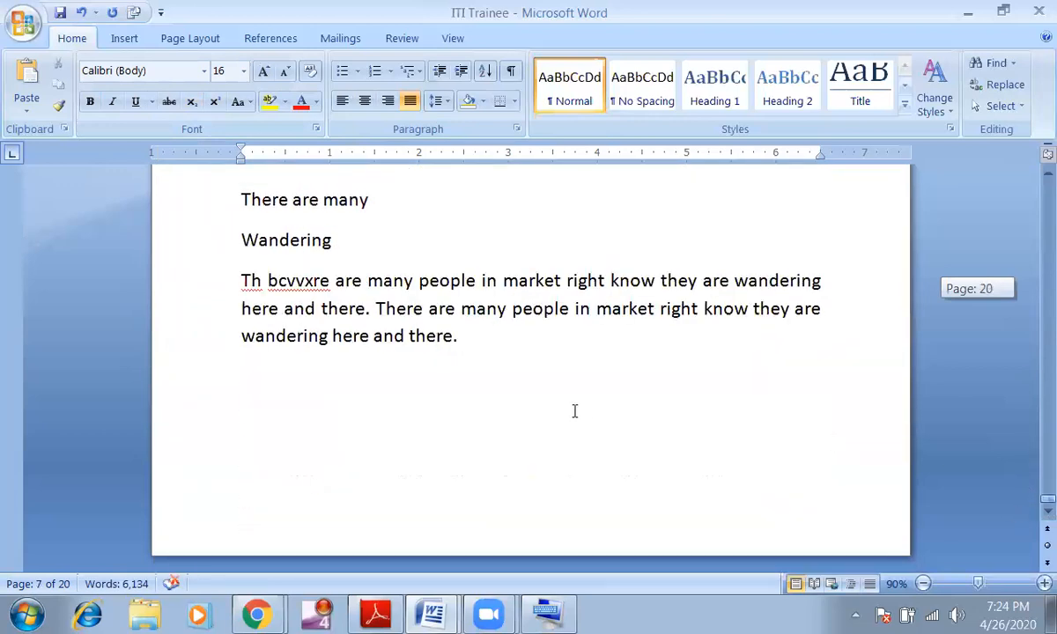
pyautogui.click(474, 336)
pyautogui.press('Return')
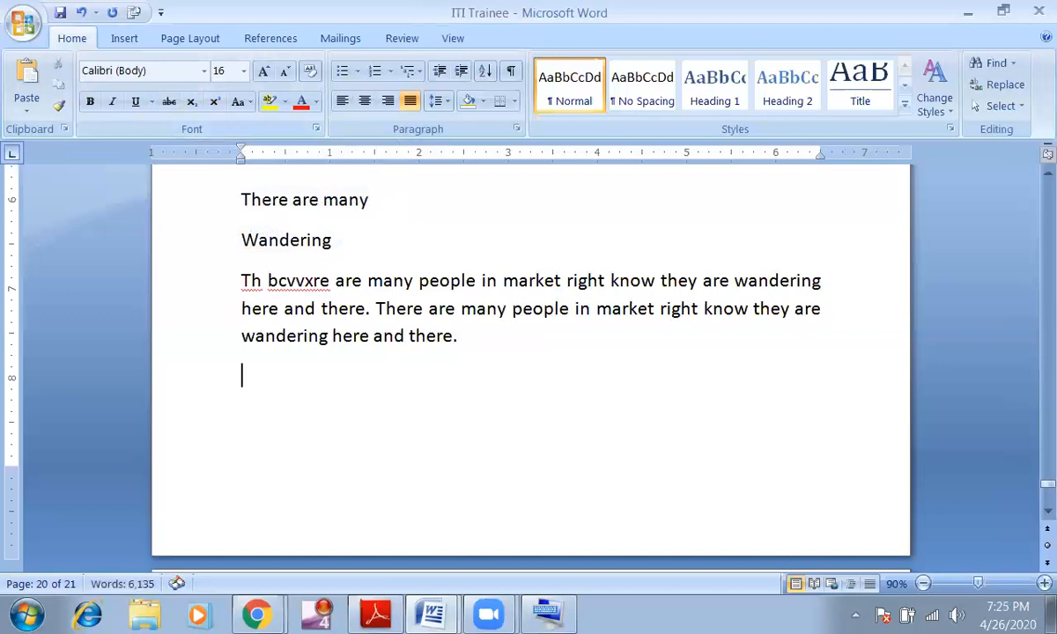
pyautogui.write('H2O')
# Format the 2 in "H2O" as subscript
pyautogui.moveTo(265, 376); pyautogui.dragTo(254, 379)
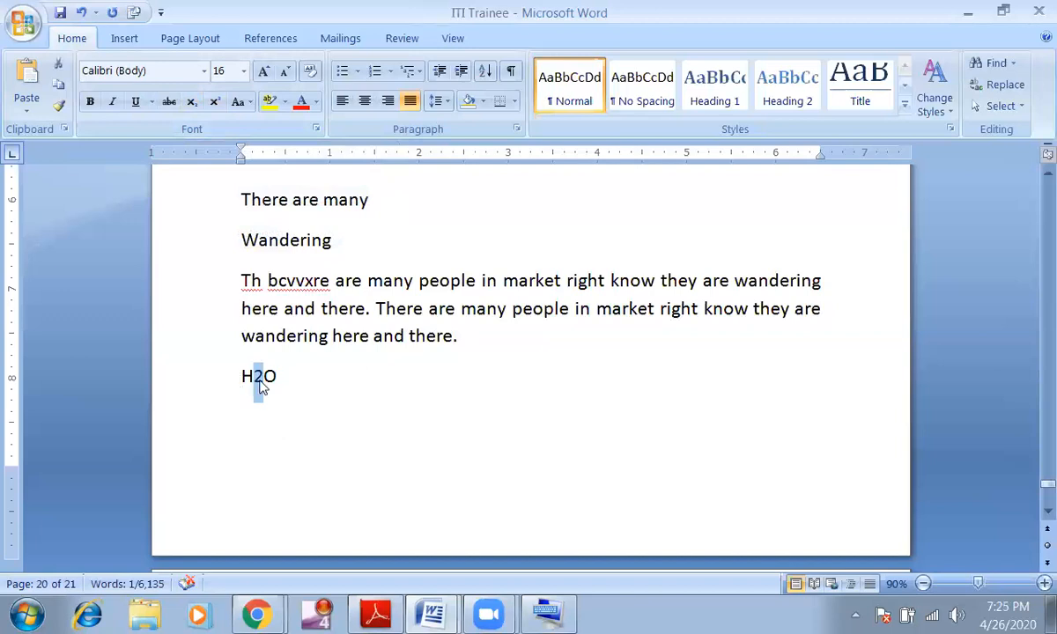
pyautogui.click(276, 383)
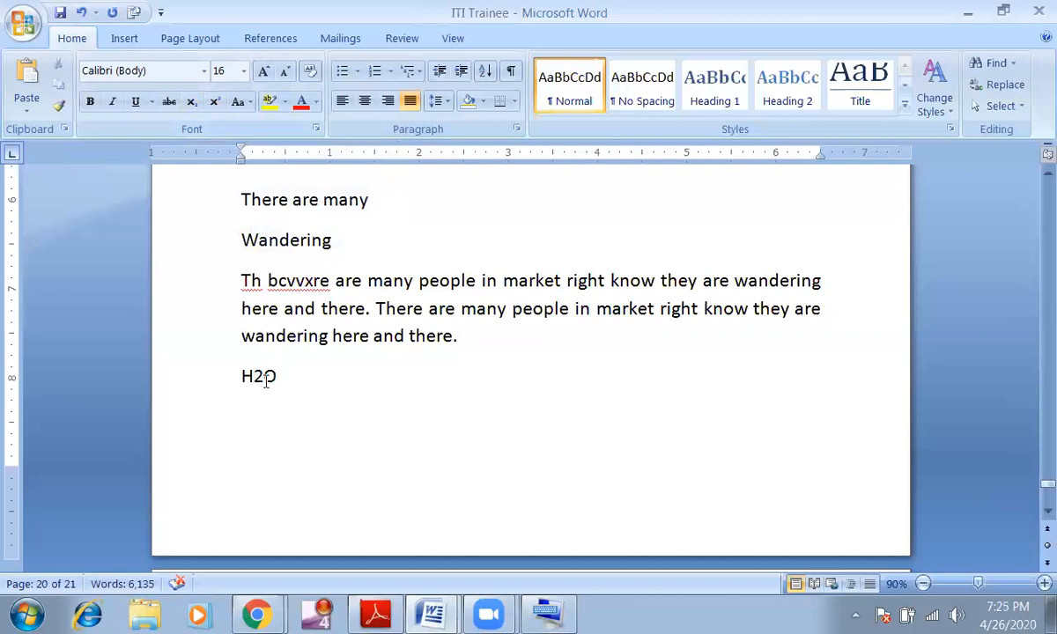
pyautogui.moveTo(254, 382); pyautogui.dragTo(264, 380)
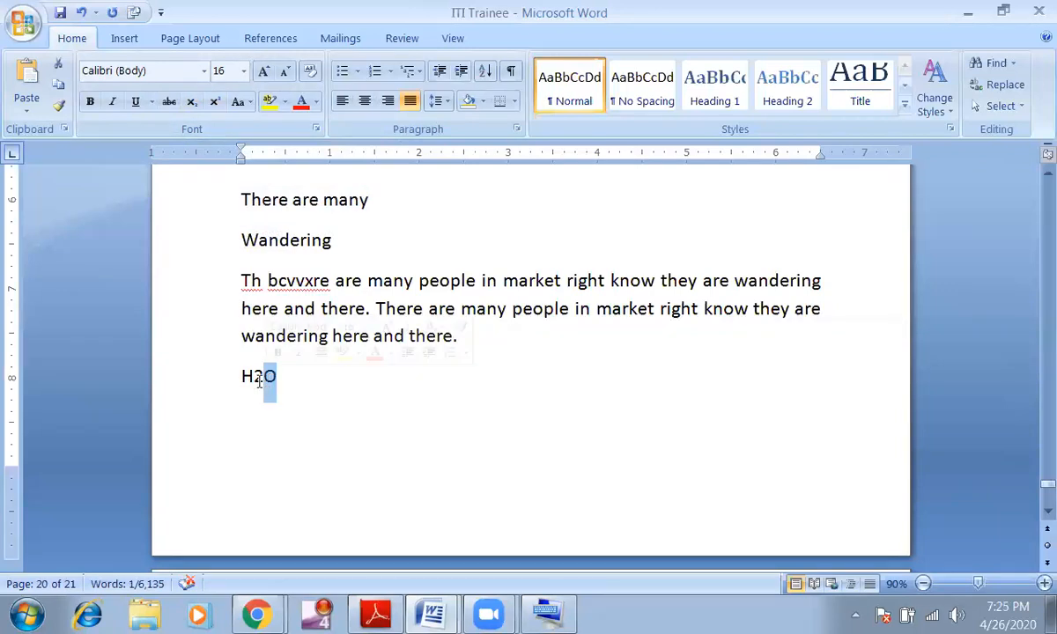
pyautogui.moveTo(264, 380)
pyautogui.mouseDown()
pyautogui.moveTo(253, 387)
pyautogui.moveTo(278, 380)
pyautogui.moveTo(243, 378)
pyautogui.moveTo(242, 388)
pyautogui.moveTo(277, 380)
pyautogui.moveTo(266, 381)
pyautogui.mouseUp()
pyautogui.click(276, 387)
pyautogui.moveTo(264, 380); pyautogui.dragTo(254, 380)
pyautogui.click(264, 398)
pyautogui.moveTo(257, 376); pyautogui.dragTo(257, 390)
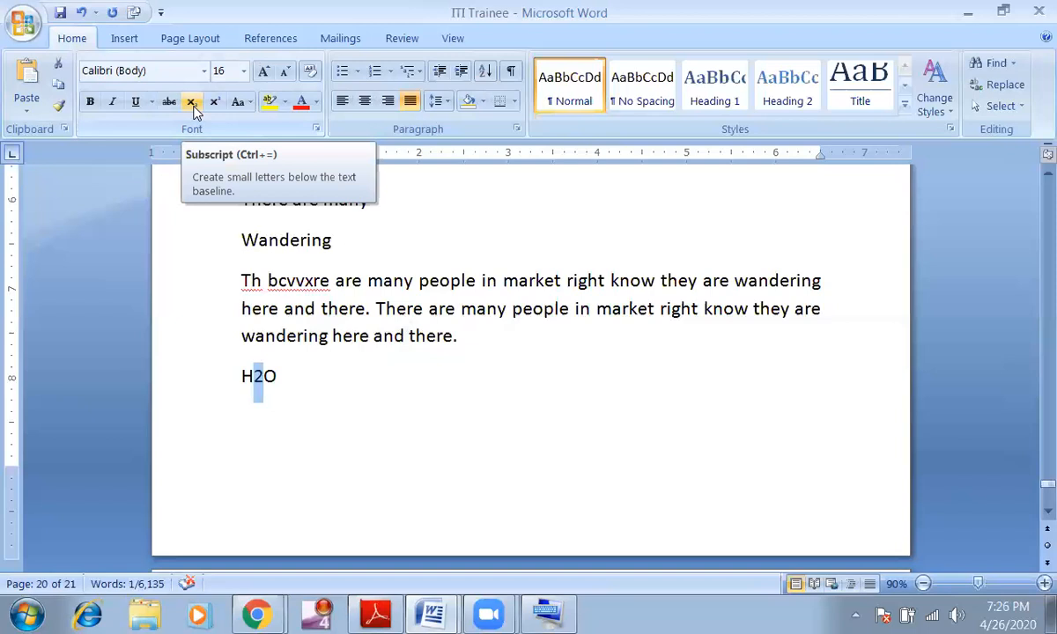
pyautogui.click(192, 104)
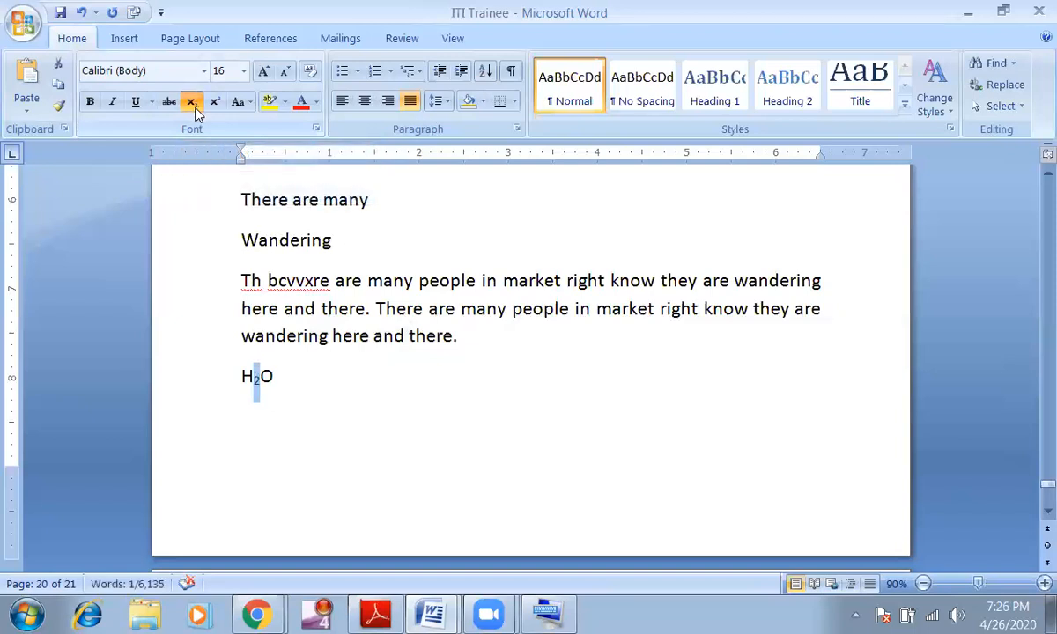
pyautogui.click(278, 379)
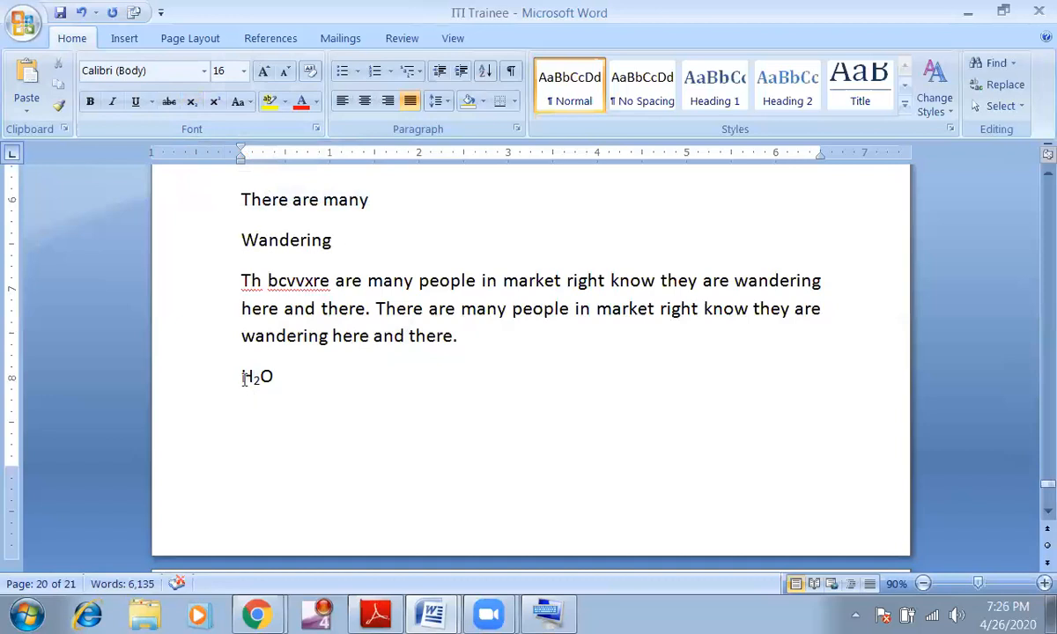
# Add the line "103" below H₂O and format its 3 as superscript
pyautogui.tripleClick(278, 379)
pyautogui.hotkey('ctrl', 'c')
pyautogui.click(275, 380)
pyautogui.write('103')
pyautogui.moveTo(272, 420); pyautogui.dragTo(264, 425)
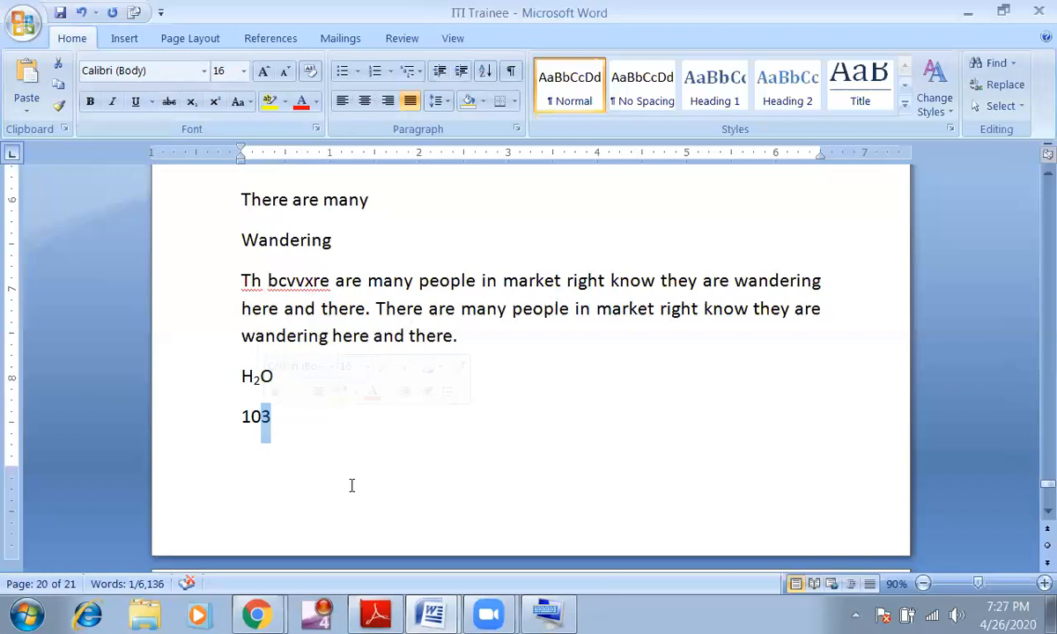
pyautogui.click(215, 102)
pyautogui.click(295, 417)
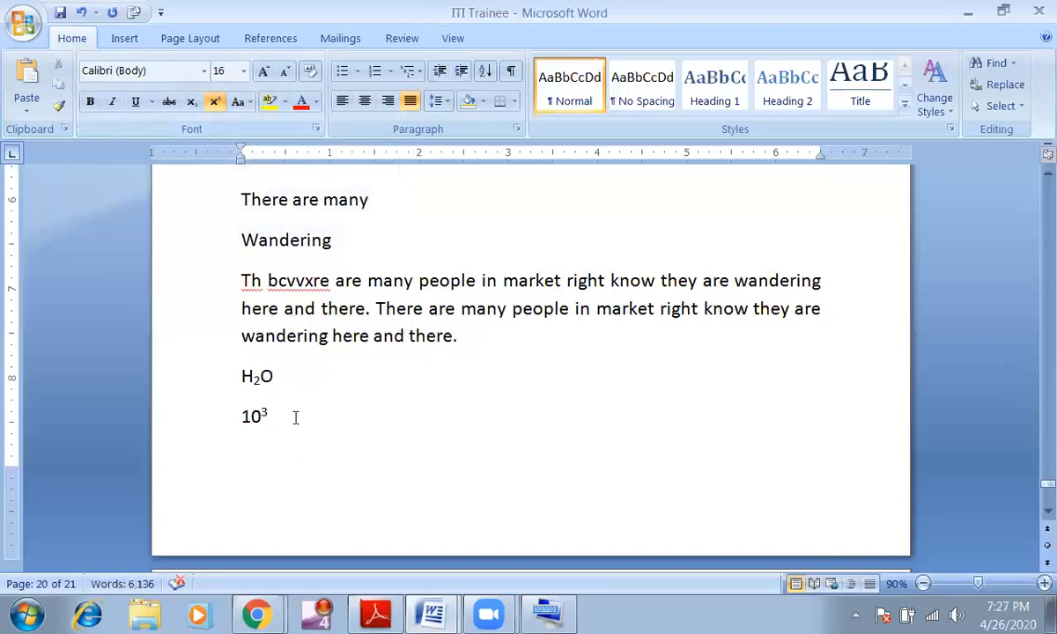
# Append "12th" to the end of the last paragraph above H₂O, with the "th" in superscript
pyautogui.click(494, 335)
pyautogui.write('12')
pyautogui.hotkey('ctrl', 'shift', '=')
pyautogui.write('th')
pyautogui.press('BackSpace')
pyautogui.press('BackSpace')
pyautogui.write('th')
pyautogui.click(476, 340)
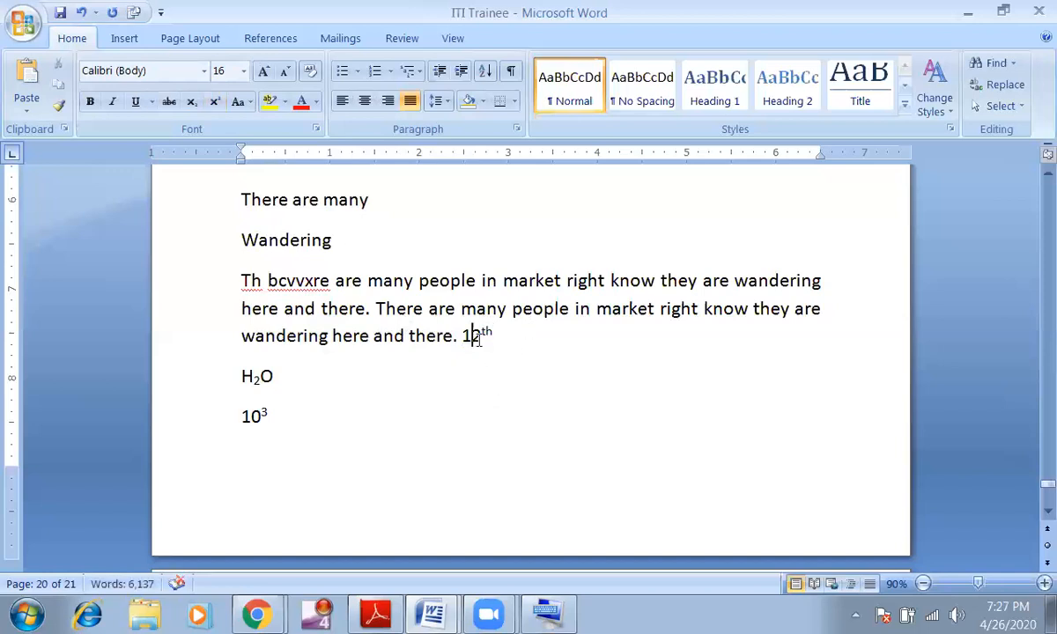
# Remove the "2th" after the last paragraph and the 10³ line, and enter "12th" on its own line above H₂O
pyautogui.press('Delete')
pyautogui.press('Delete')
pyautogui.press('Delete')
pyautogui.hotkey('ctrl', 'v')
pyautogui.press('Delete')
pyautogui.press('Delete')
pyautogui.press('Delete')
pyautogui.press('Return')
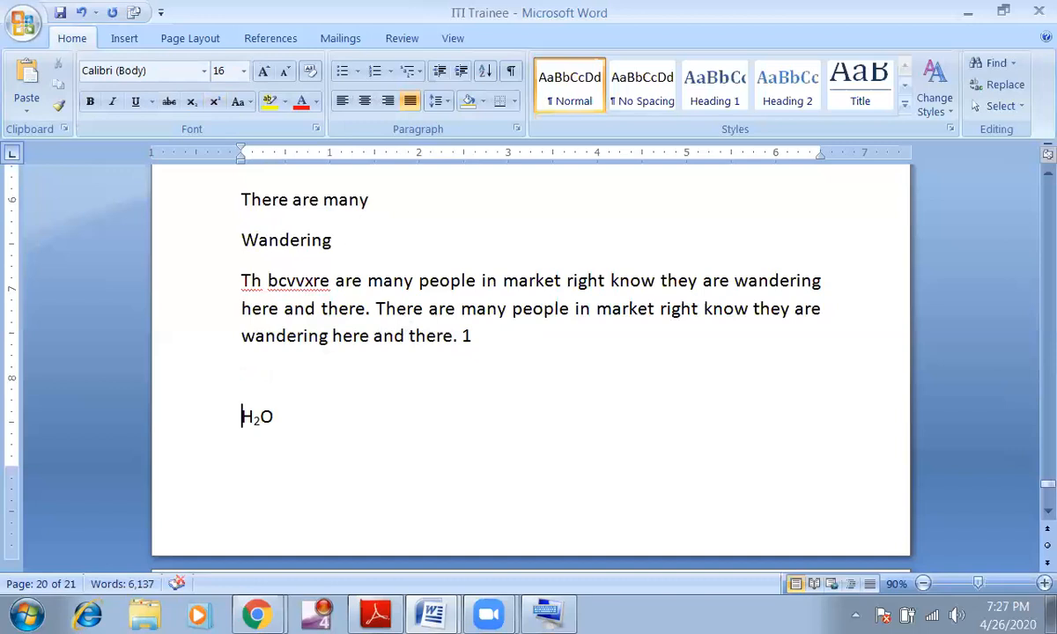
pyautogui.press('Up')
pyautogui.write('12th')
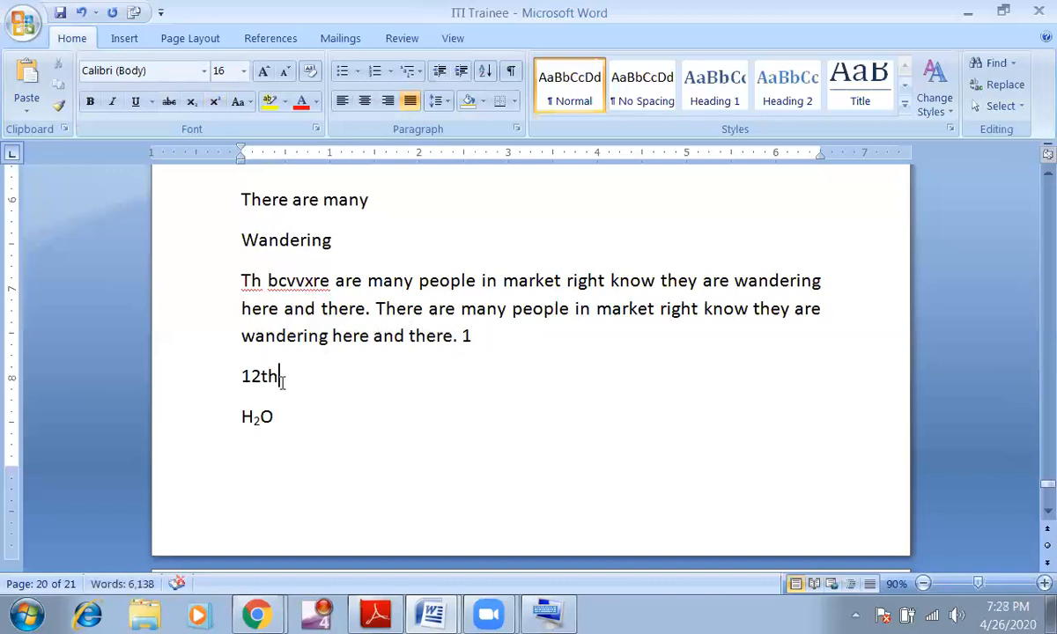
# Format the "th" of "12th" above H₂O as superscript
pyautogui.moveTo(278, 376); pyautogui.dragTo(263, 379)
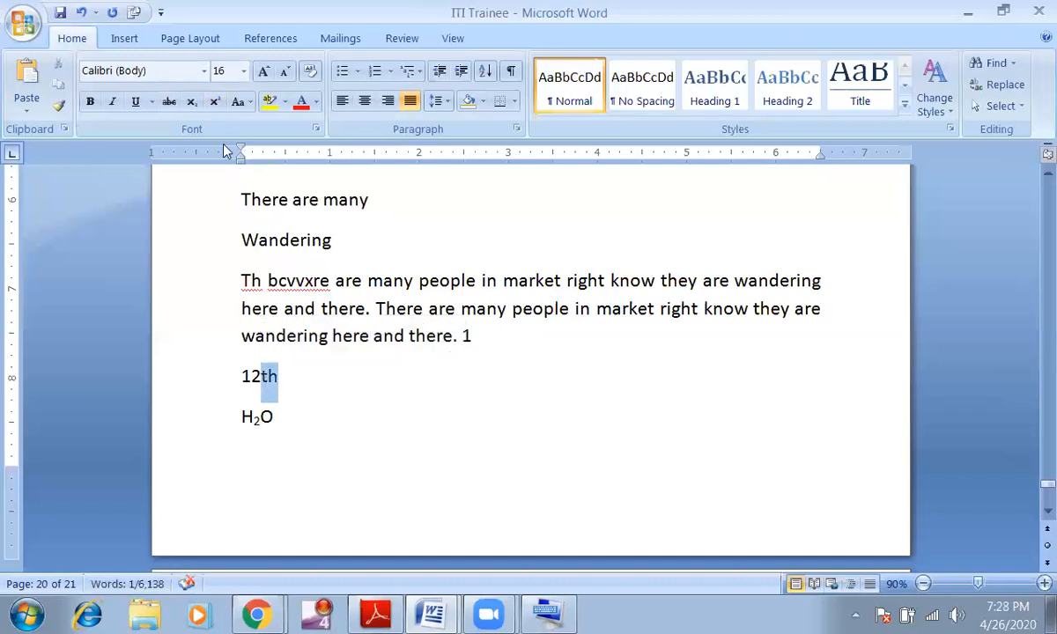
pyautogui.click(214, 102)
pyautogui.click(304, 420)
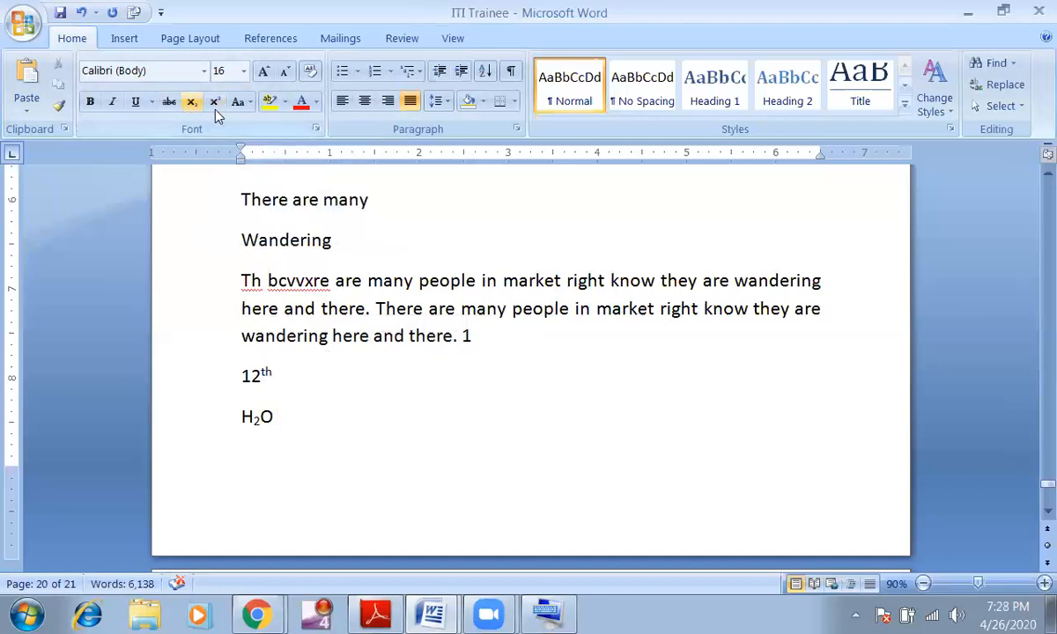
# Add the line "There are four men." below the long paragraph on page 20
pyautogui.click(247, 104)
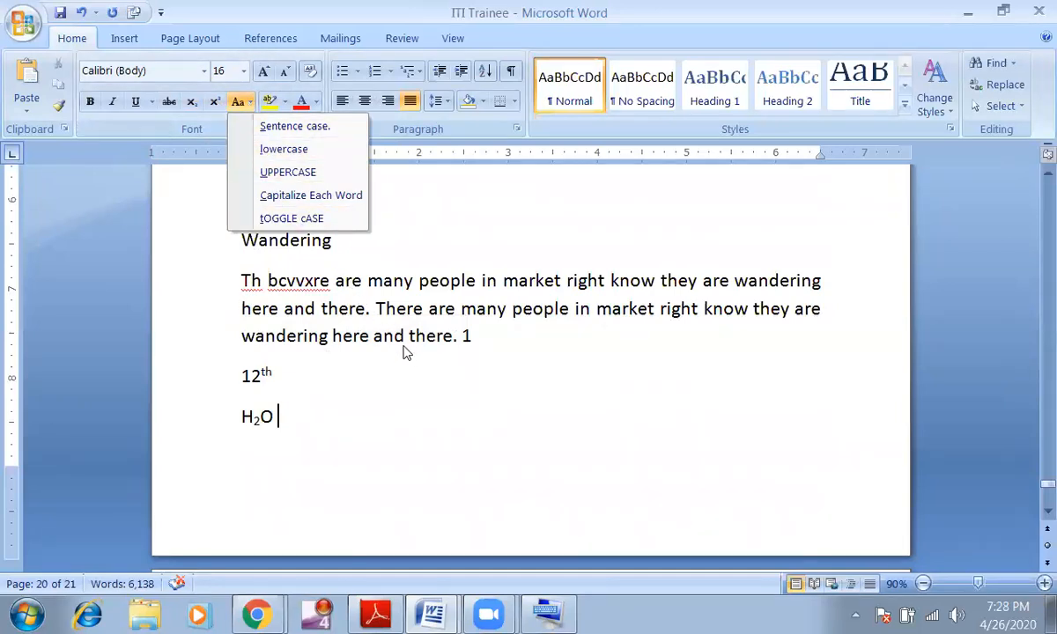
pyautogui.scroll(8, 392, 378)
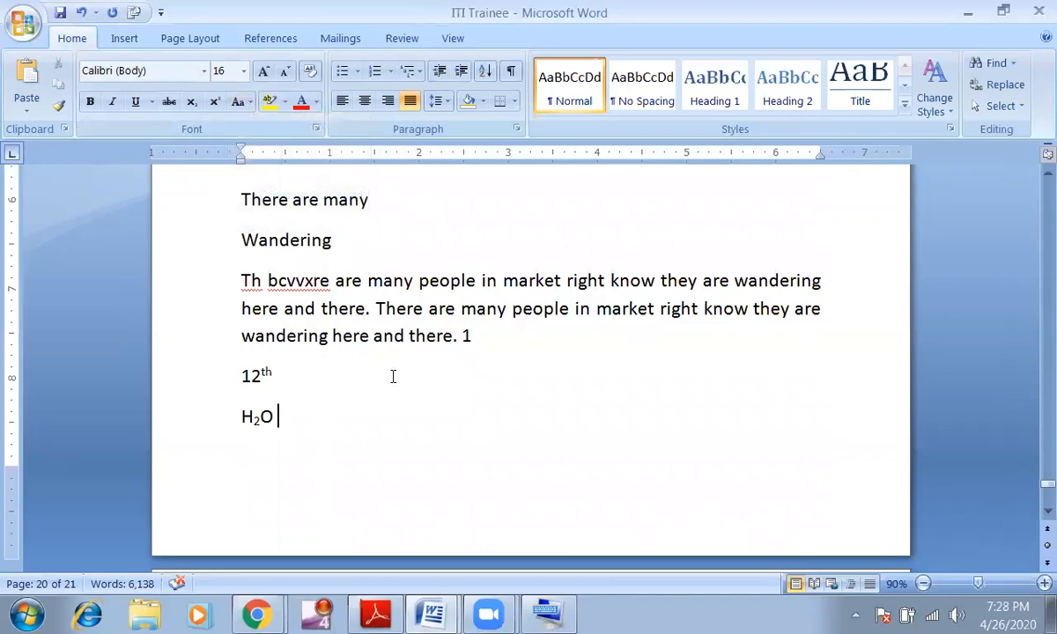
pyautogui.scroll(3, 392, 387)
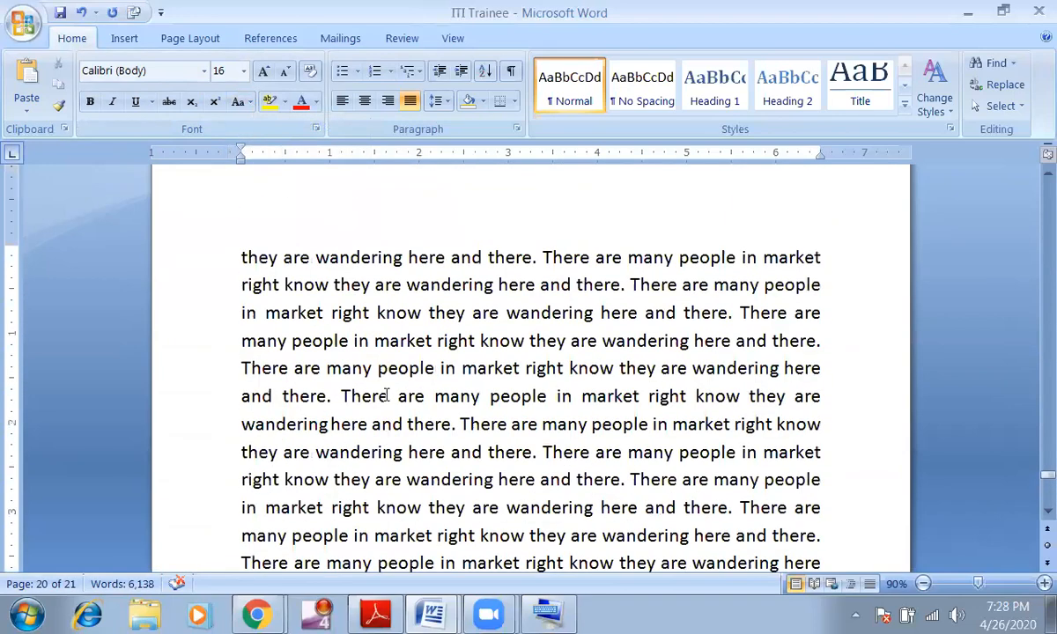
pyautogui.click(238, 257)
pyautogui.scroll(-3, 414, 370)
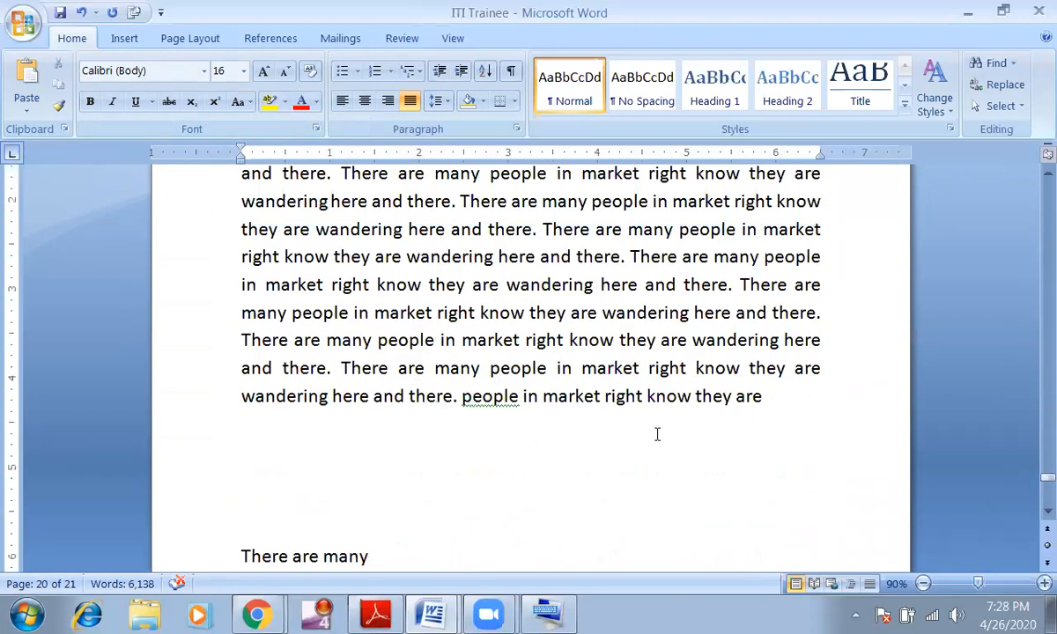
pyautogui.click(789, 419)
pyautogui.press('Return')
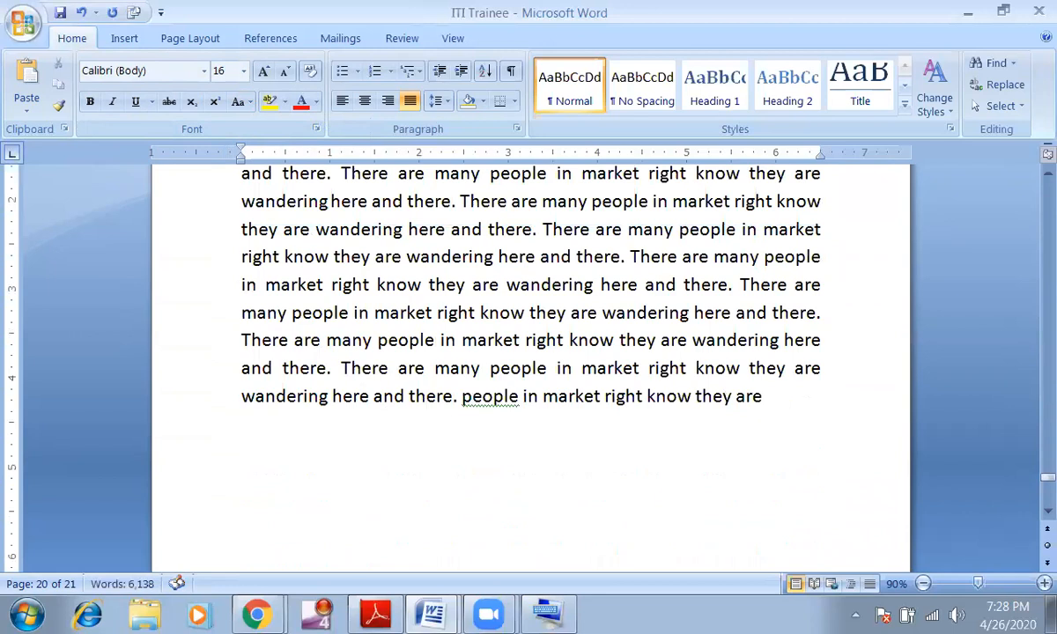
pyautogui.write('re a')
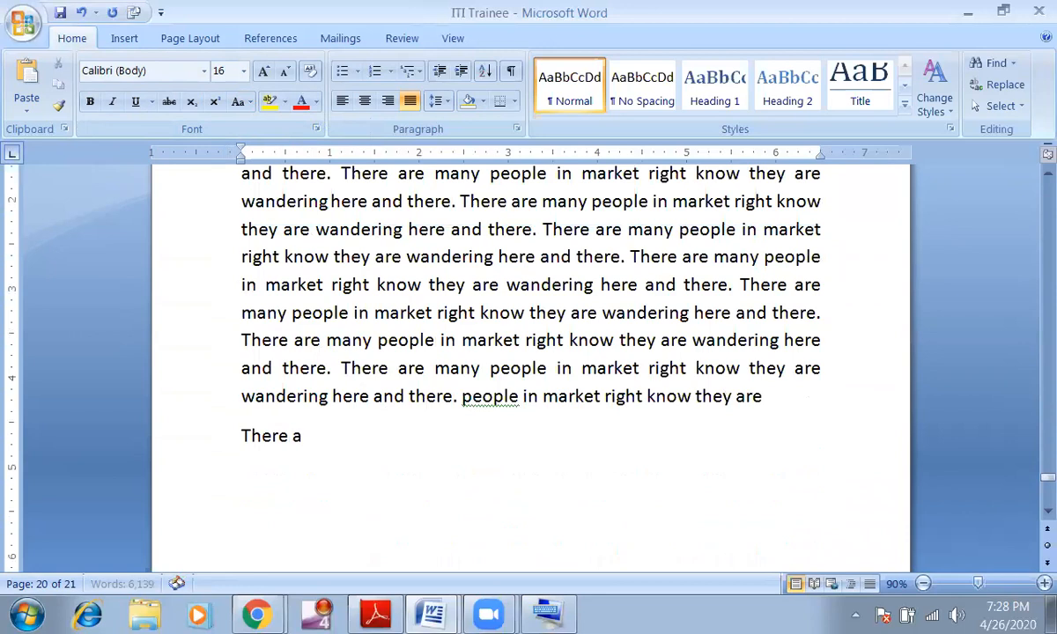
pyautogui.write('re four')
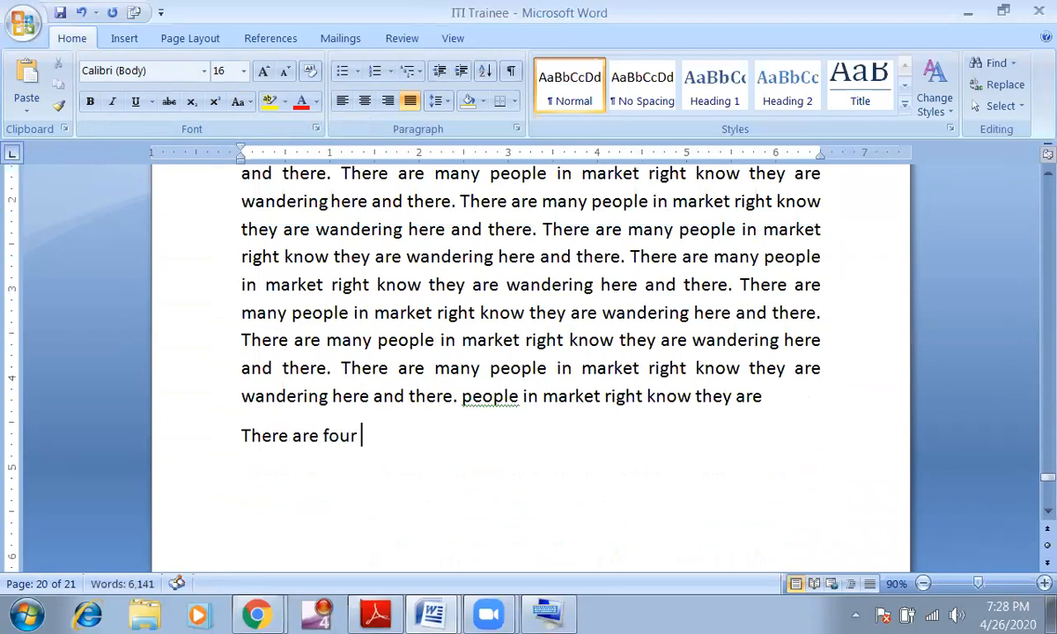
pyautogui.write(' men.')
# Apply Sentence case to the line "There are four men." and change it to lowercase
pyautogui.moveTo(243, 436); pyautogui.dragTo(402, 441)
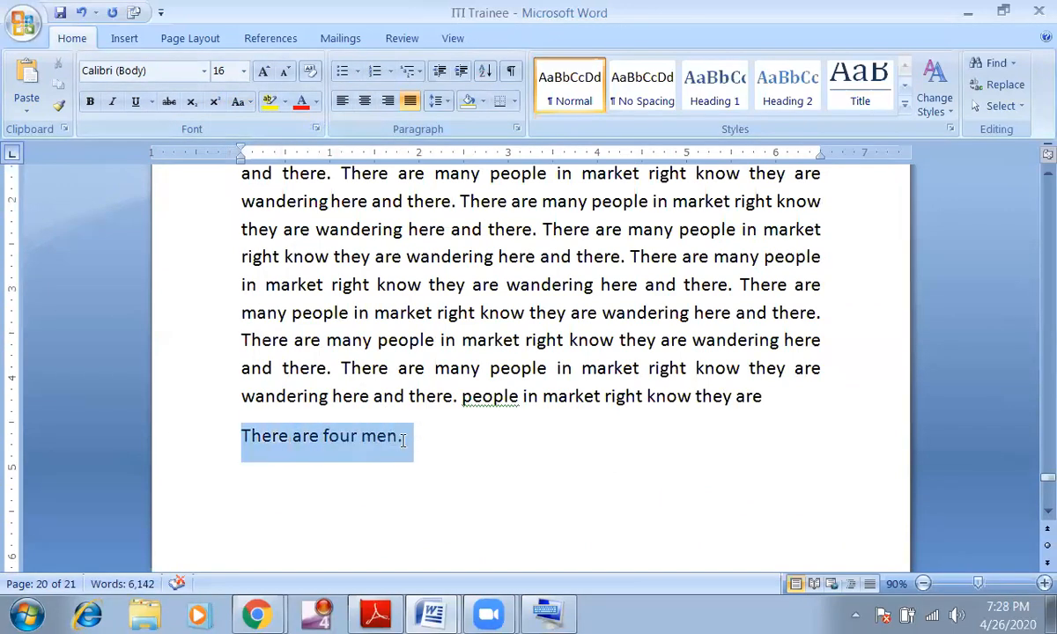
pyautogui.click(248, 102)
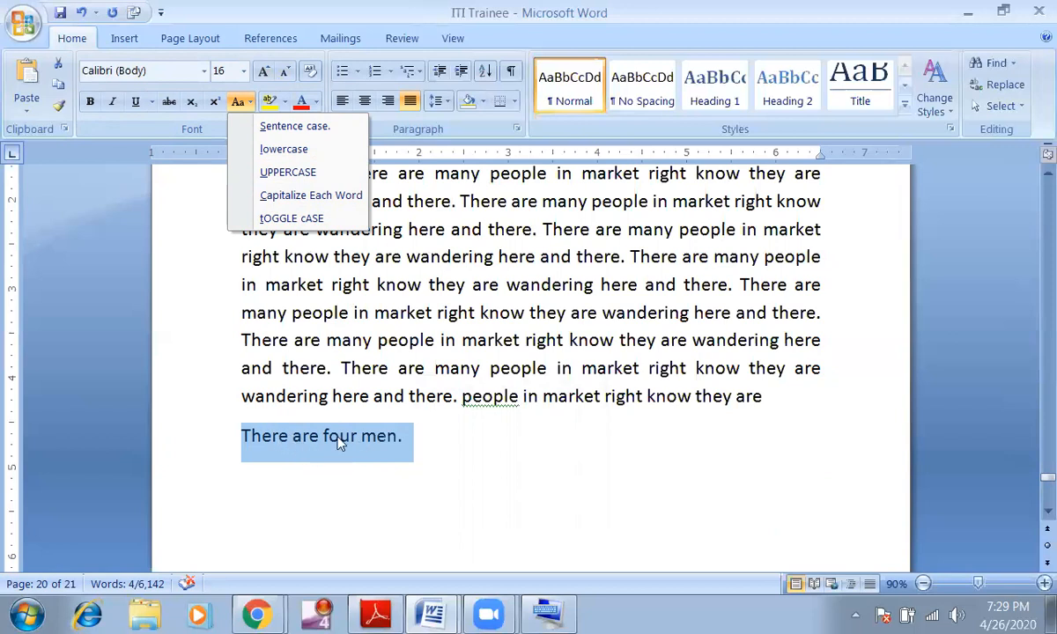
pyautogui.click(277, 126)
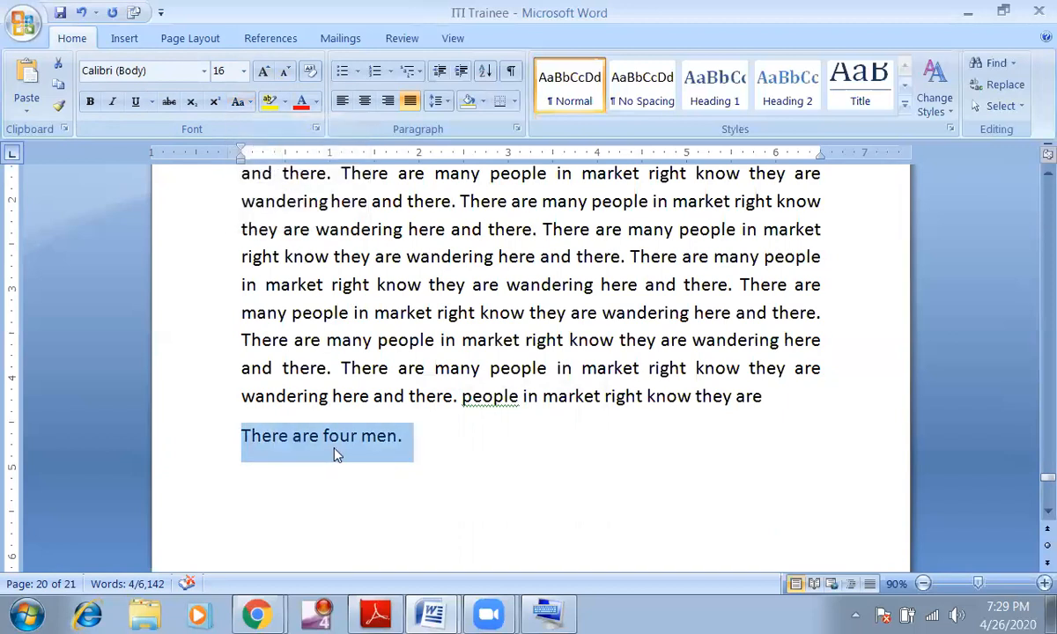
pyautogui.click(238, 101)
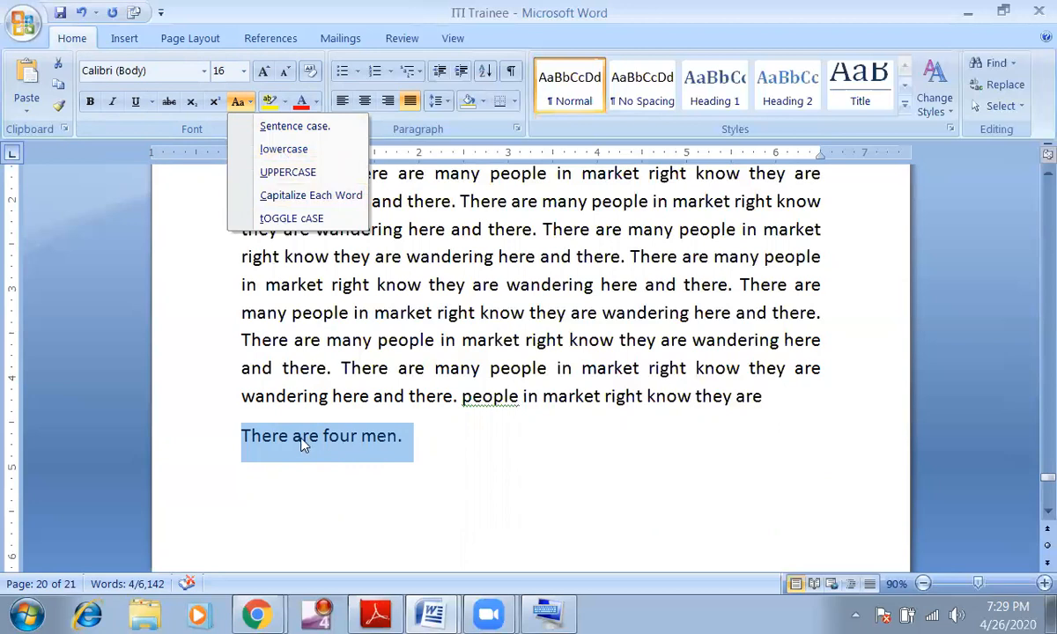
pyautogui.click(284, 149)
# Convert the last seven lines of the long paragraph above "there are four men." to lowercase
pyautogui.moveTo(231, 227); pyautogui.dragTo(798, 406)
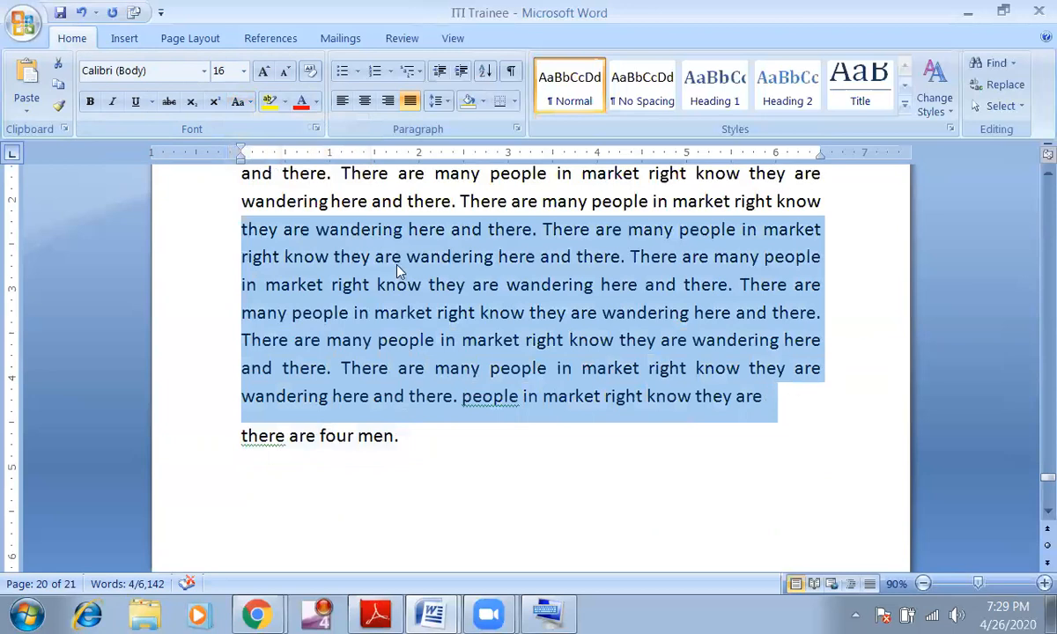
pyautogui.click(238, 102)
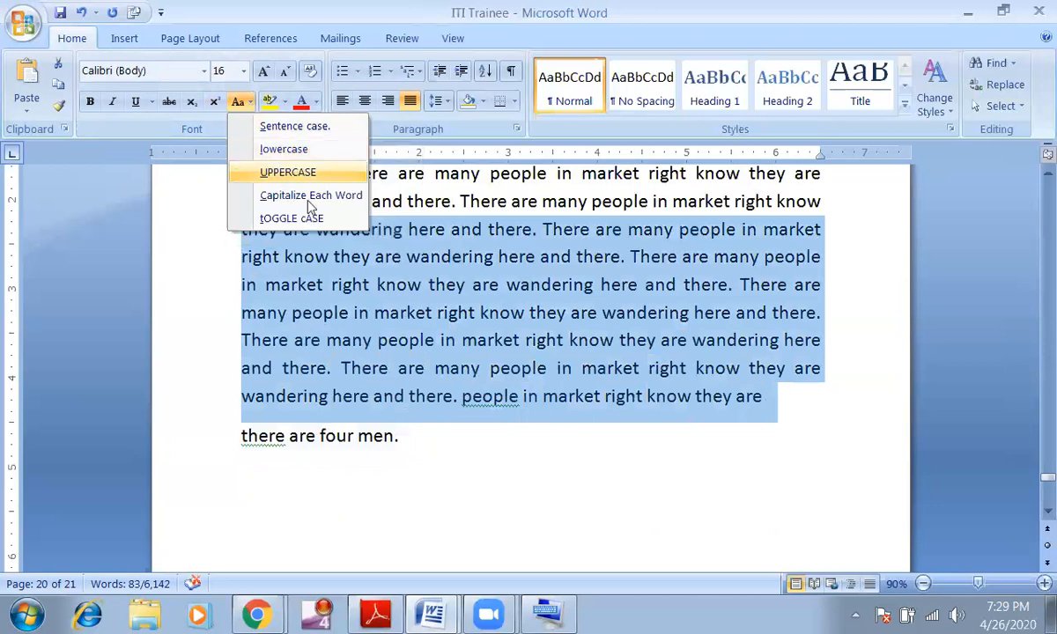
pyautogui.click(270, 152)
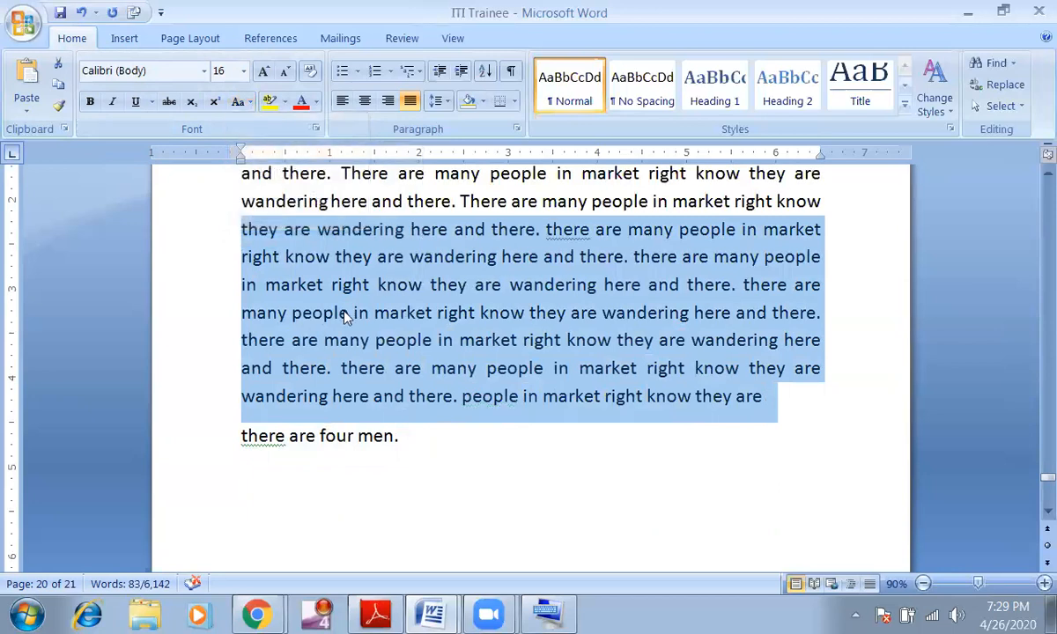
pyautogui.click(452, 457)
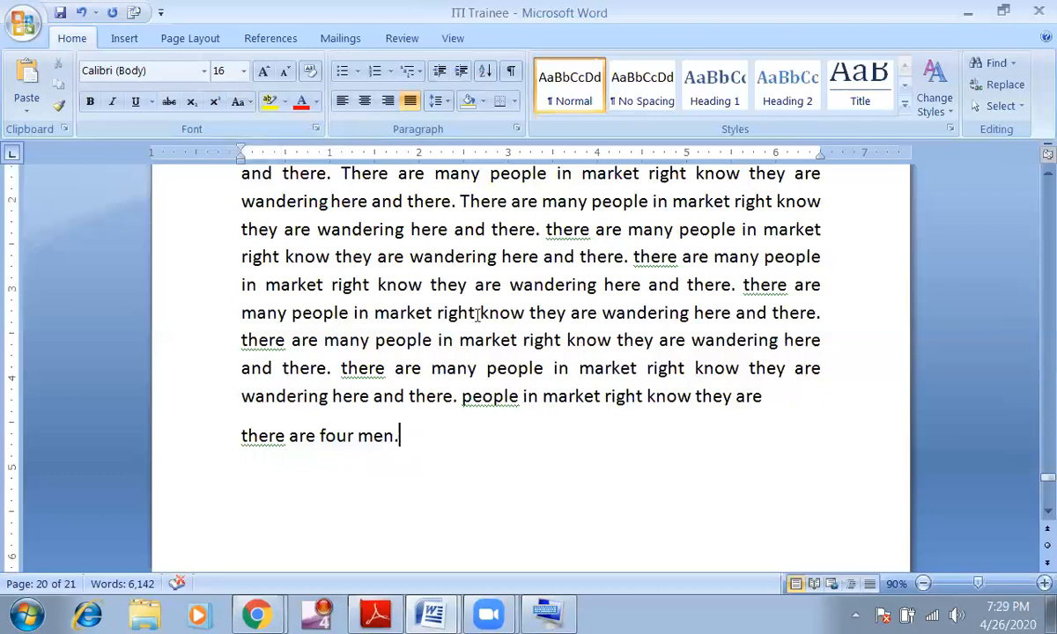
# Change the line "there are four men." below the long paragraph on page 20 to UPPERCASE
pyautogui.moveTo(262, 437); pyautogui.dragTo(421, 435)
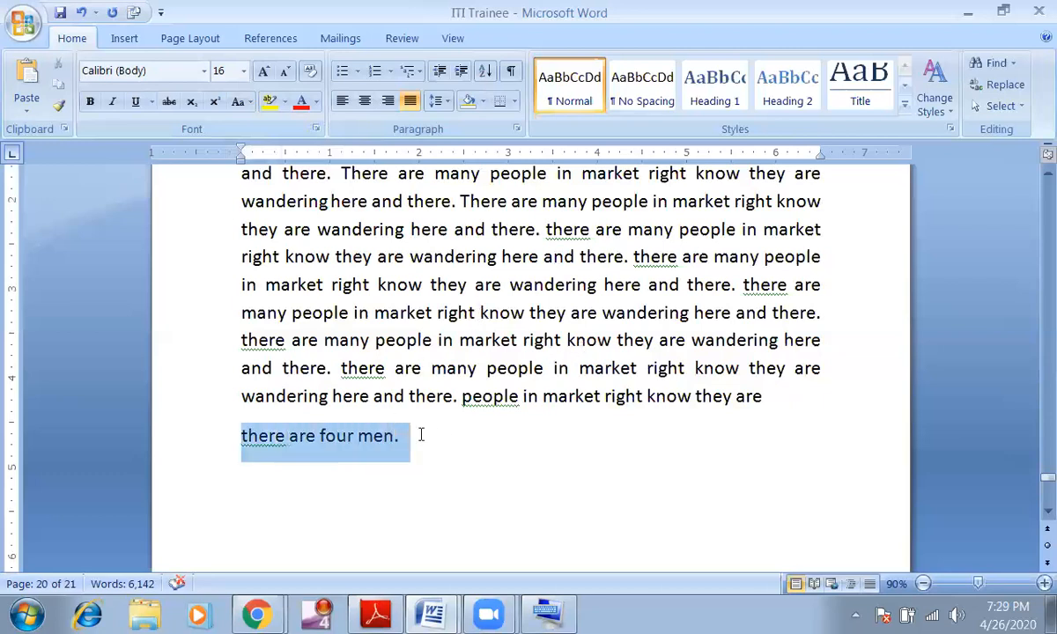
pyautogui.click(238, 102)
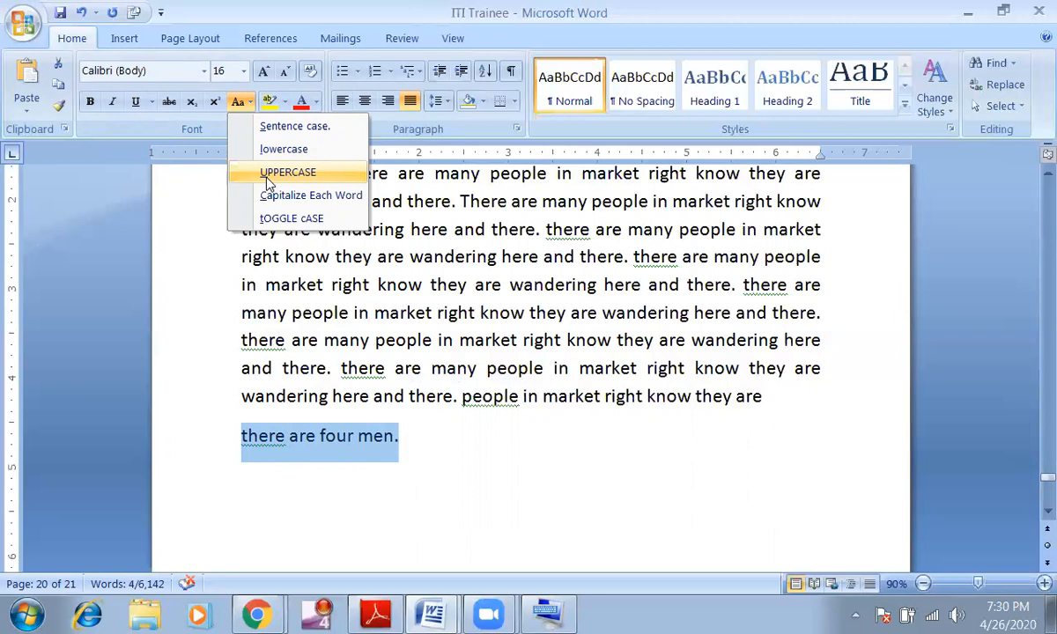
pyautogui.click(268, 176)
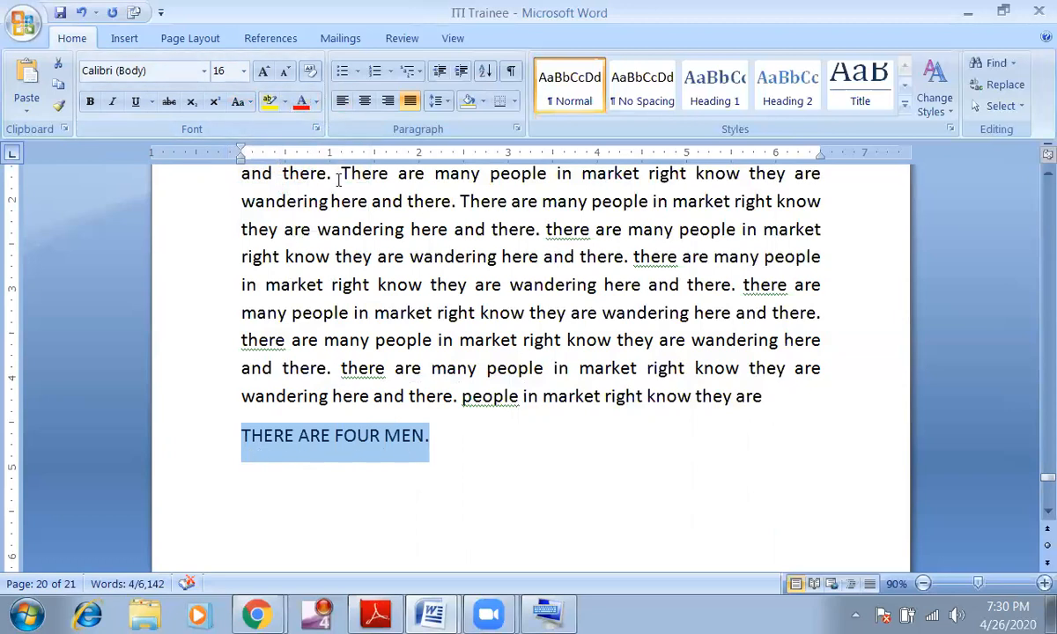
# Apply Capitalize Each Word to the "four men" line and switch it to tOGGLE cASE
pyautogui.click(238, 101)
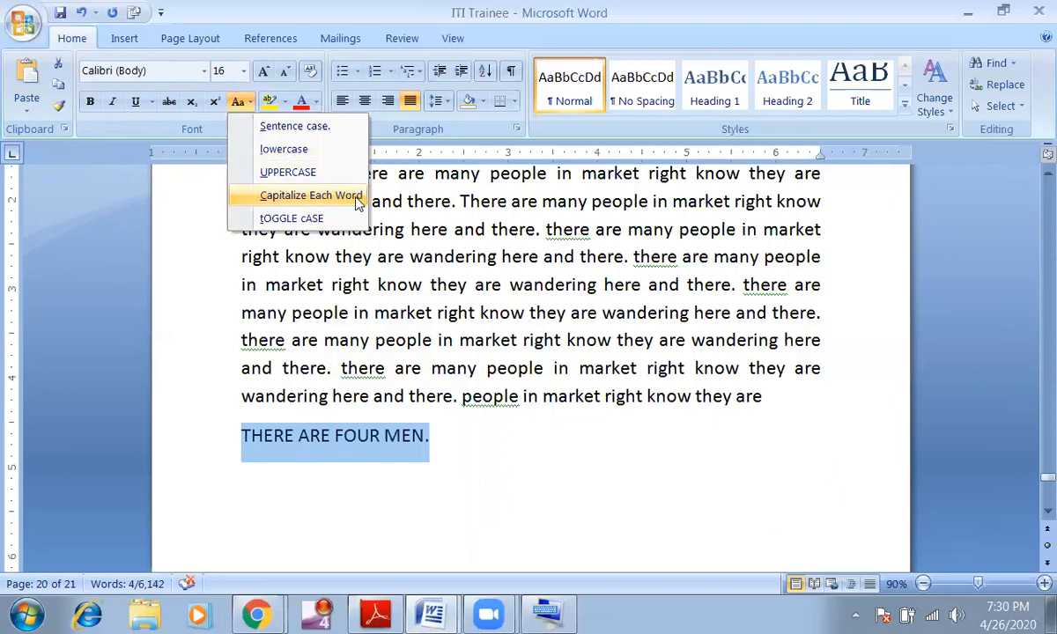
pyautogui.click(293, 195)
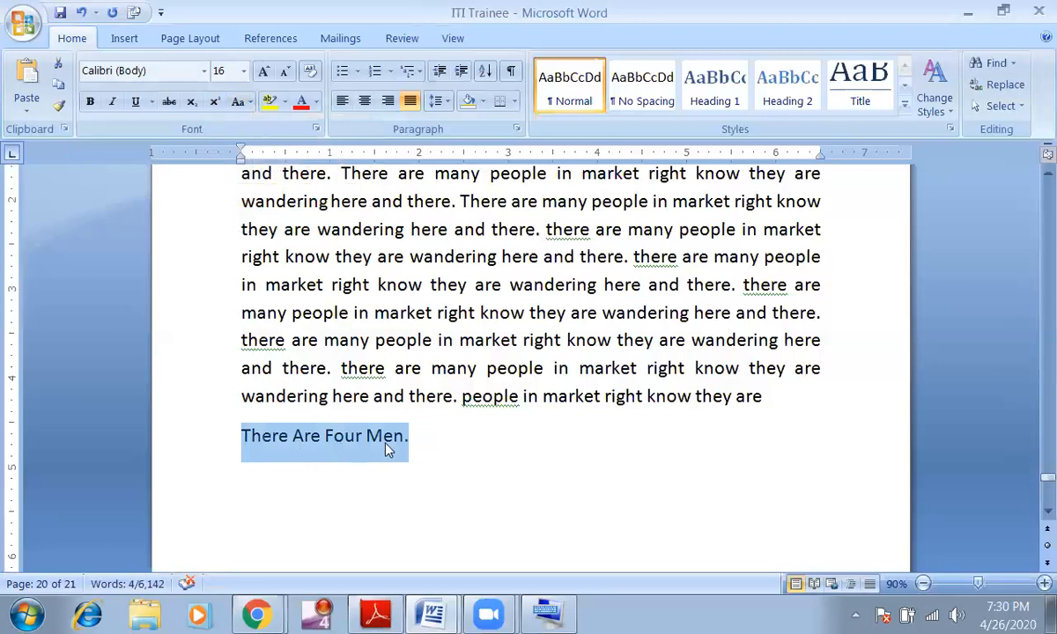
pyautogui.click(239, 101)
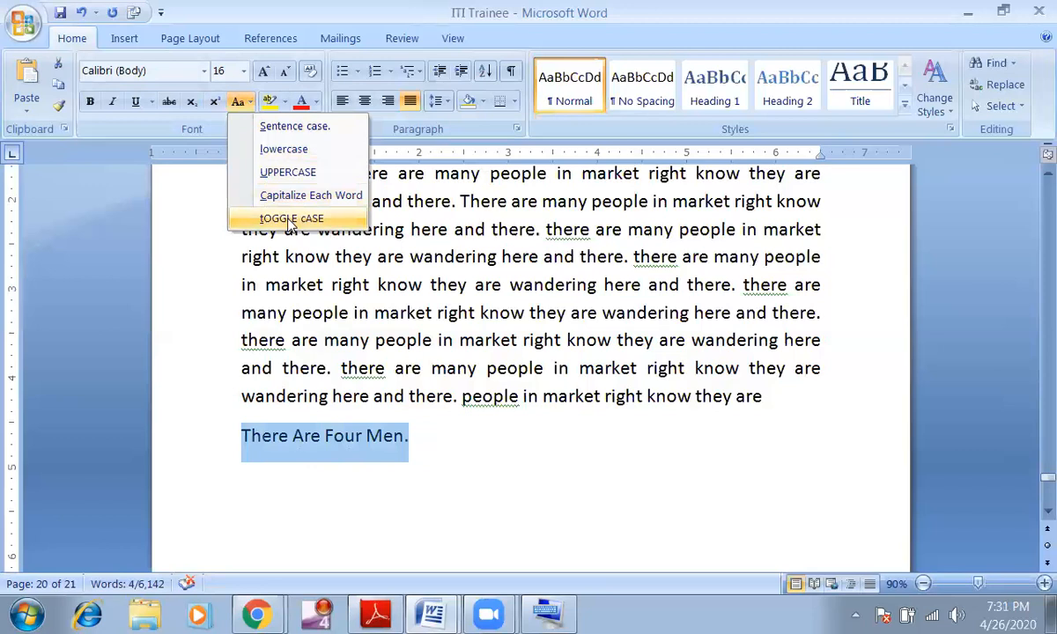
pyautogui.click(260, 217)
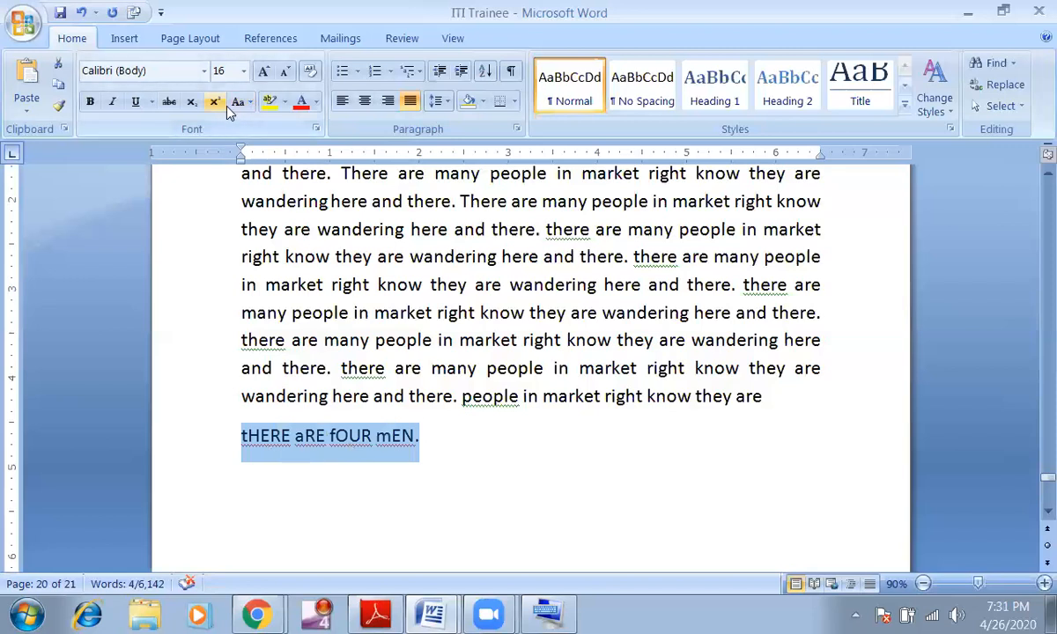
# Highlight the page 20 passage from "and there. There are many people" to "right know they" in turquoise
pyautogui.click(283, 102)
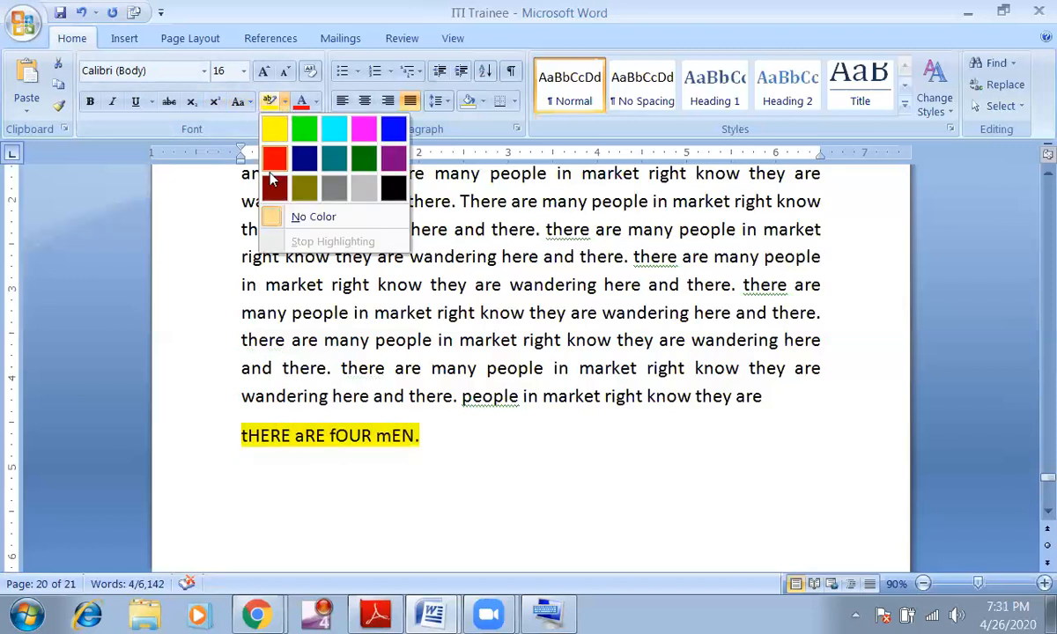
pyautogui.click(447, 418)
pyautogui.scroll(1, 422, 401)
pyautogui.click(331, 347)
pyautogui.moveTo(245, 263); pyautogui.dragTo(378, 354)
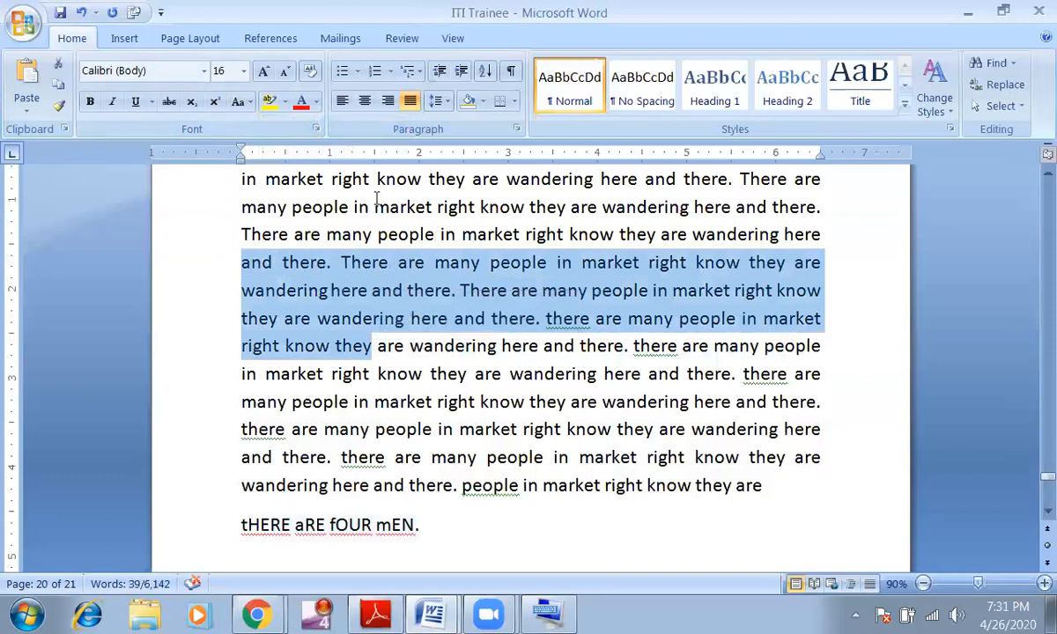
pyautogui.click(283, 101)
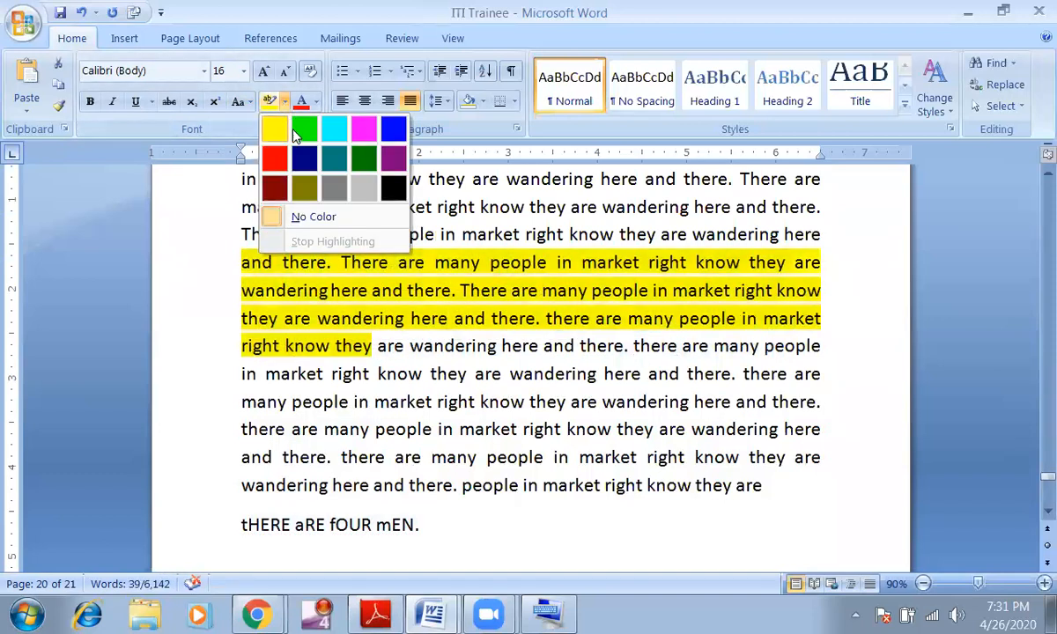
pyautogui.click(444, 313)
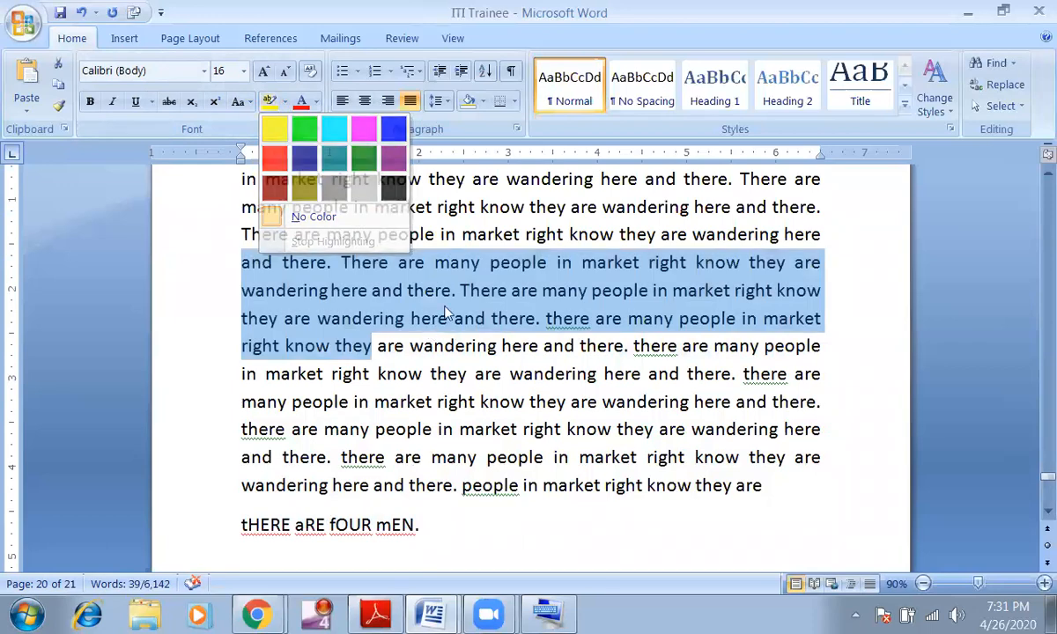
pyautogui.click(283, 101)
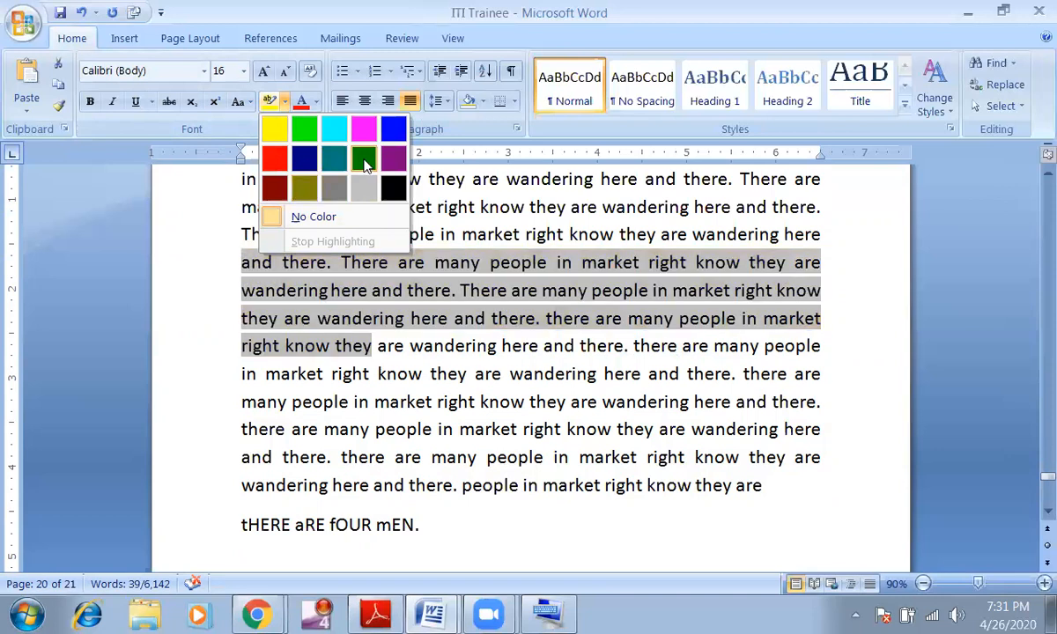
pyautogui.click(335, 130)
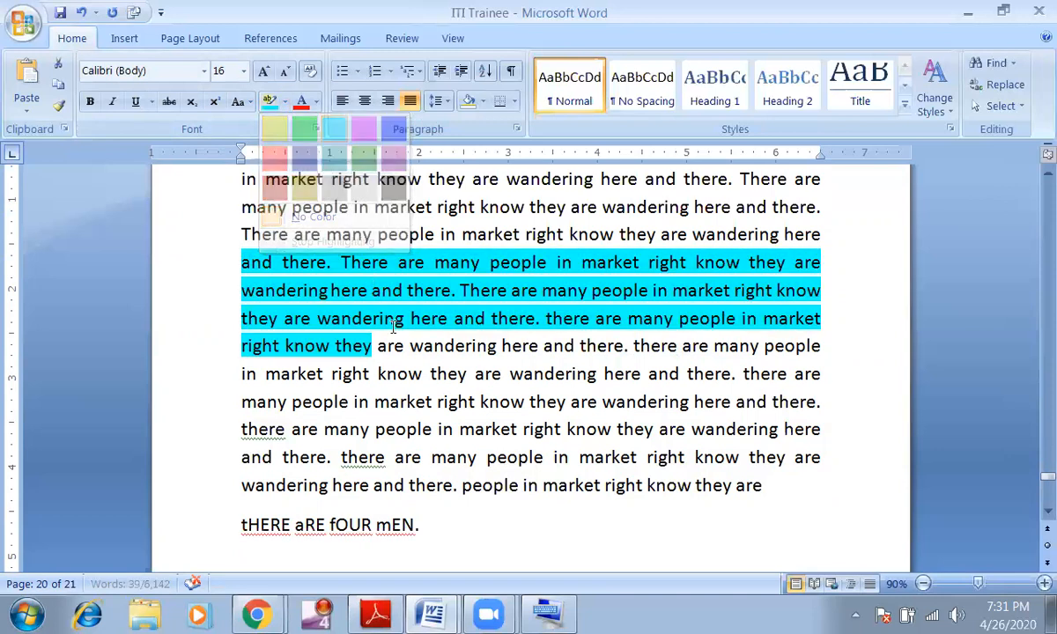
# Highlight the words "know they" in the line just below the turquoise passage in yellow
pyautogui.moveTo(400, 373); pyautogui.dragTo(469, 374)
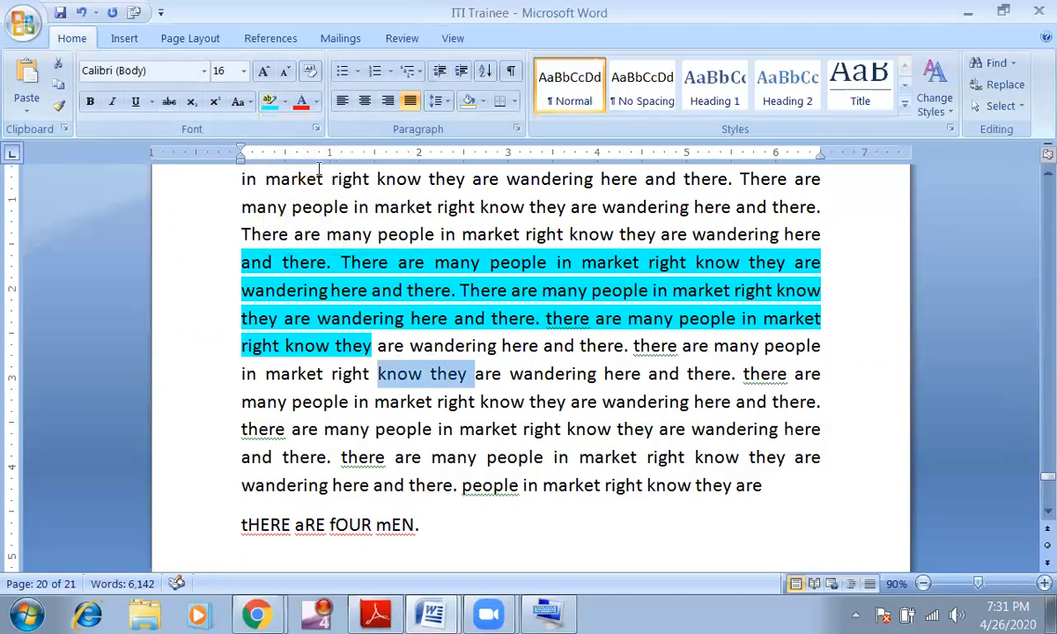
pyautogui.click(284, 106)
pyautogui.click(271, 130)
pyautogui.click(518, 429)
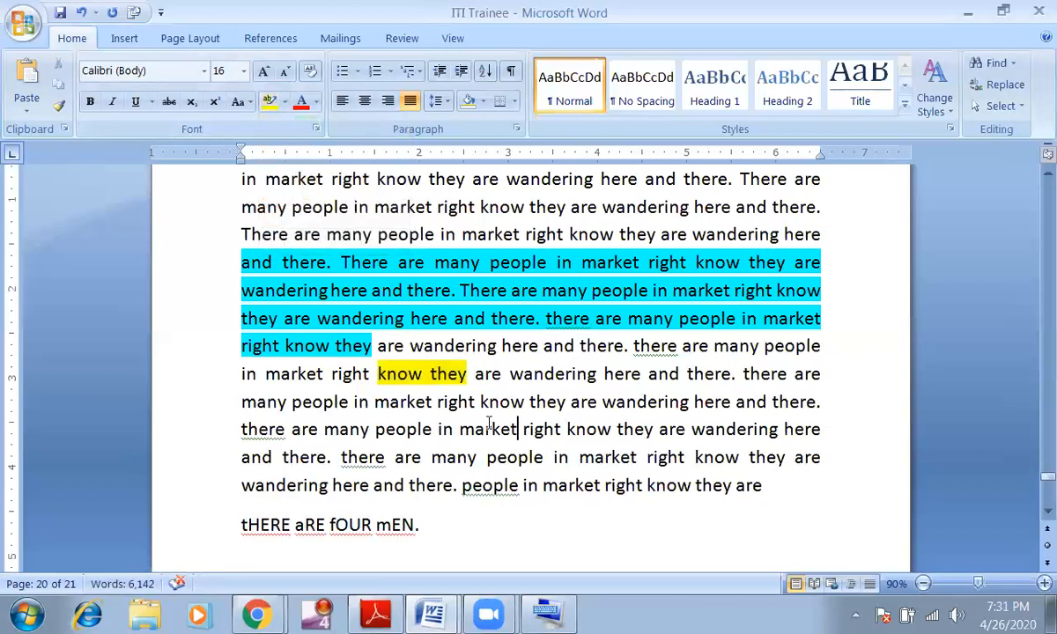
pyautogui.scroll(-2, 490, 423)
pyautogui.click(318, 103)
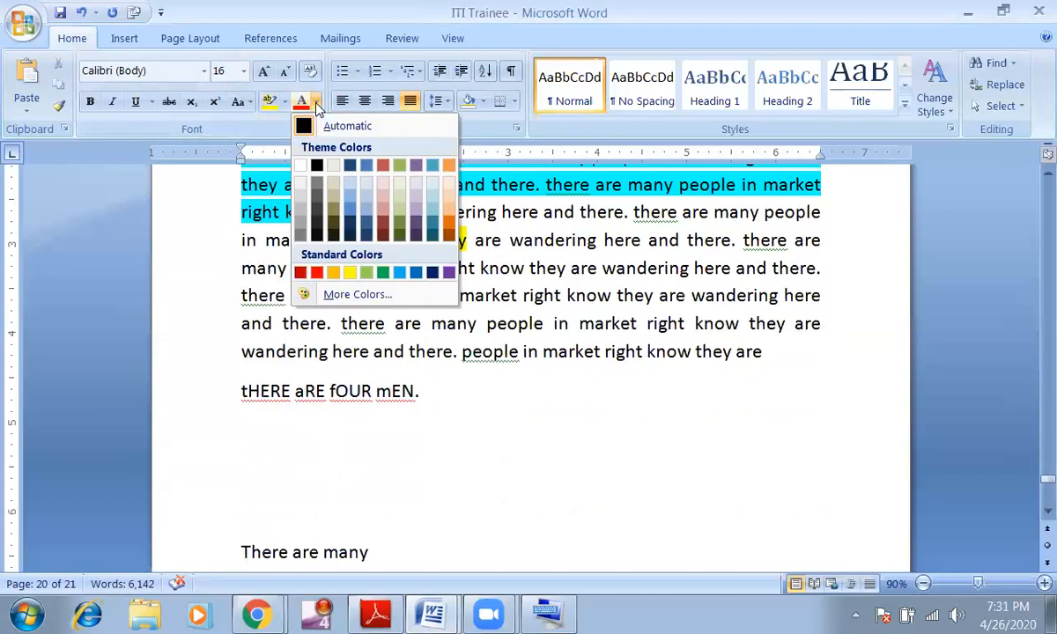
pyautogui.click(513, 368)
# Select the last eight lines of text on page 19 and open More Colors for their font colour
pyautogui.scroll(8, 513, 368)
pyautogui.scroll(-1, 374, 405)
pyautogui.scroll(7, 387, 400)
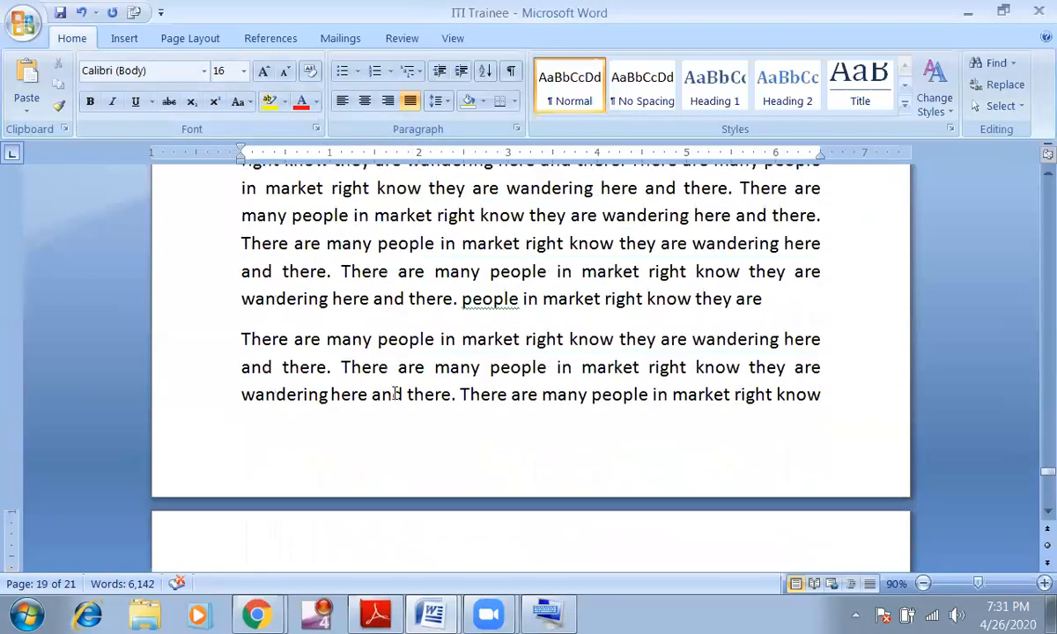
pyautogui.scroll(1, 396, 393)
pyautogui.moveTo(243, 232); pyautogui.dragTo(823, 439)
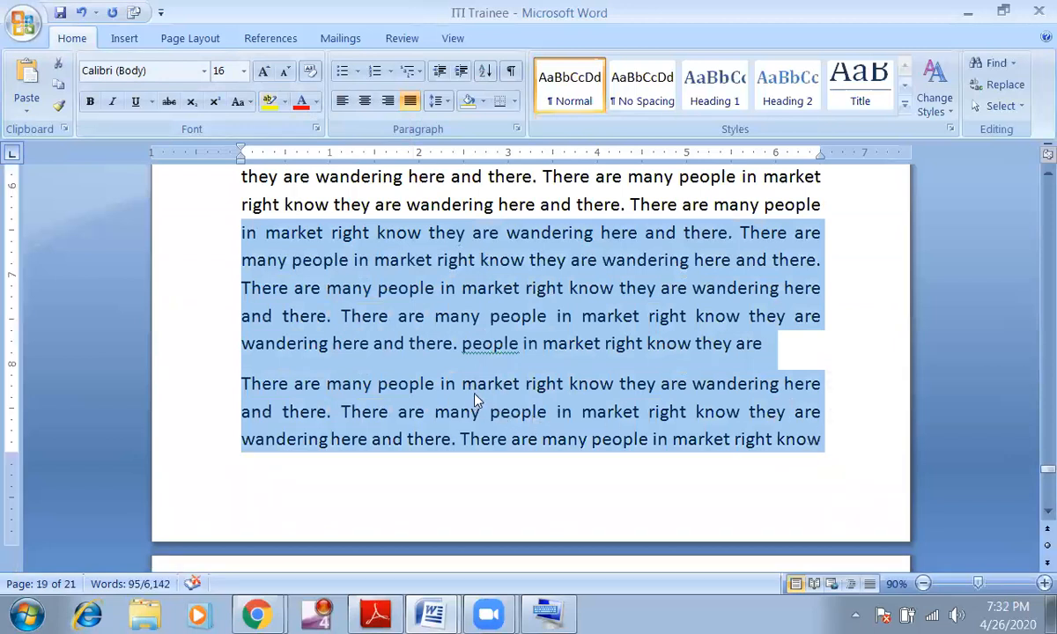
pyautogui.click(316, 101)
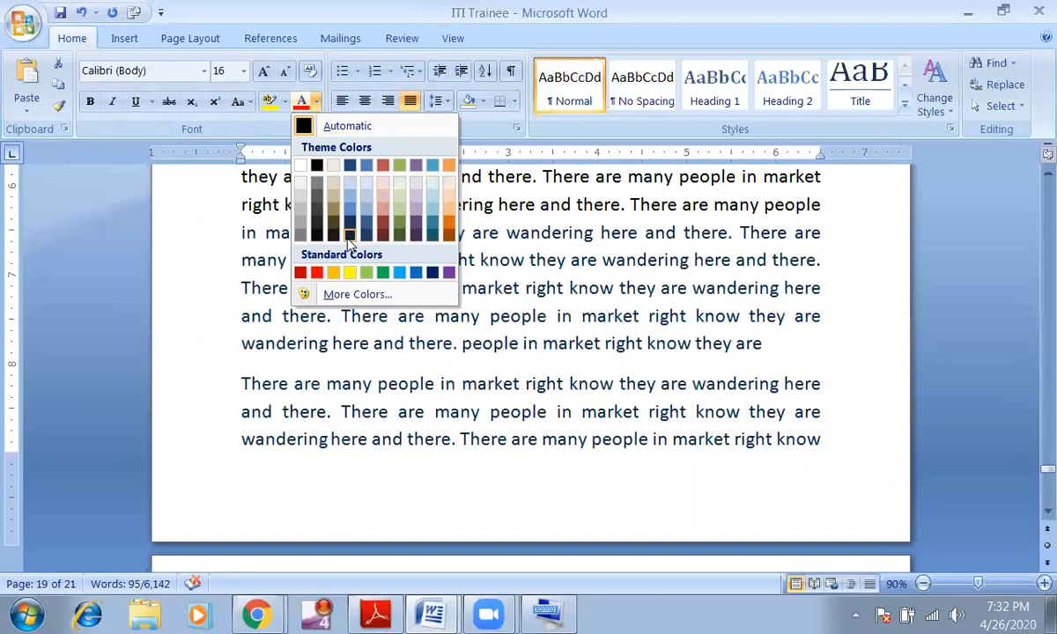
pyautogui.click(336, 297)
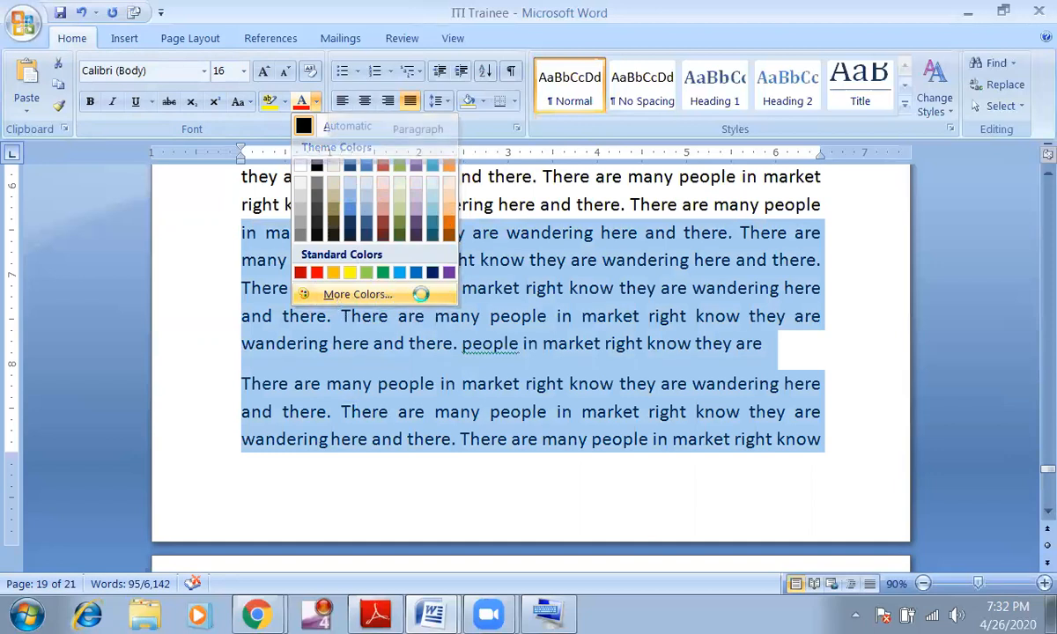
# Try several standard colours for the selected text, ending on bright blue (RGB 0, 102, 255)
pyautogui.click(376, 187)
pyautogui.click(400, 206)
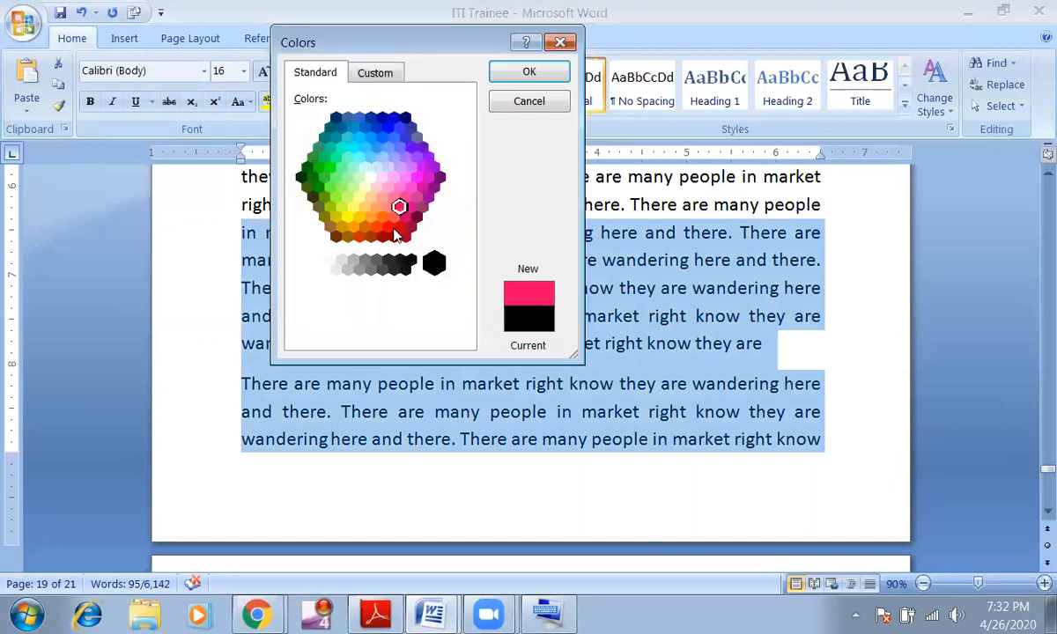
pyautogui.click(373, 210)
pyautogui.click(393, 213)
pyautogui.click(399, 207)
pyautogui.click(389, 140)
pyautogui.click(382, 138)
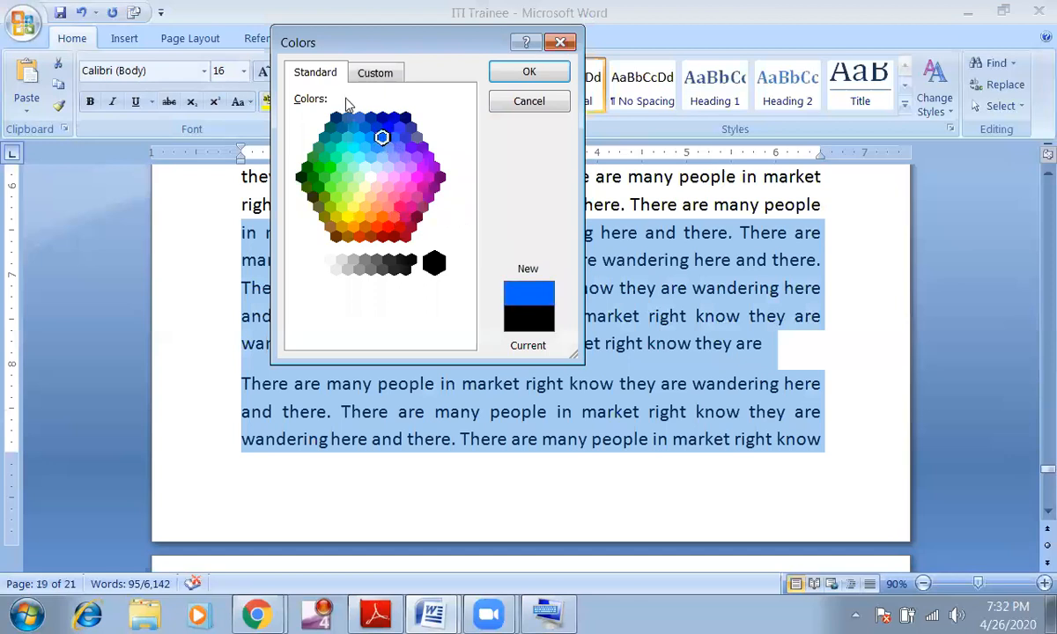
# Darken the blue to the custom colour RGB 0, 96, 238 and apply it to the selected text
pyautogui.click(376, 74)
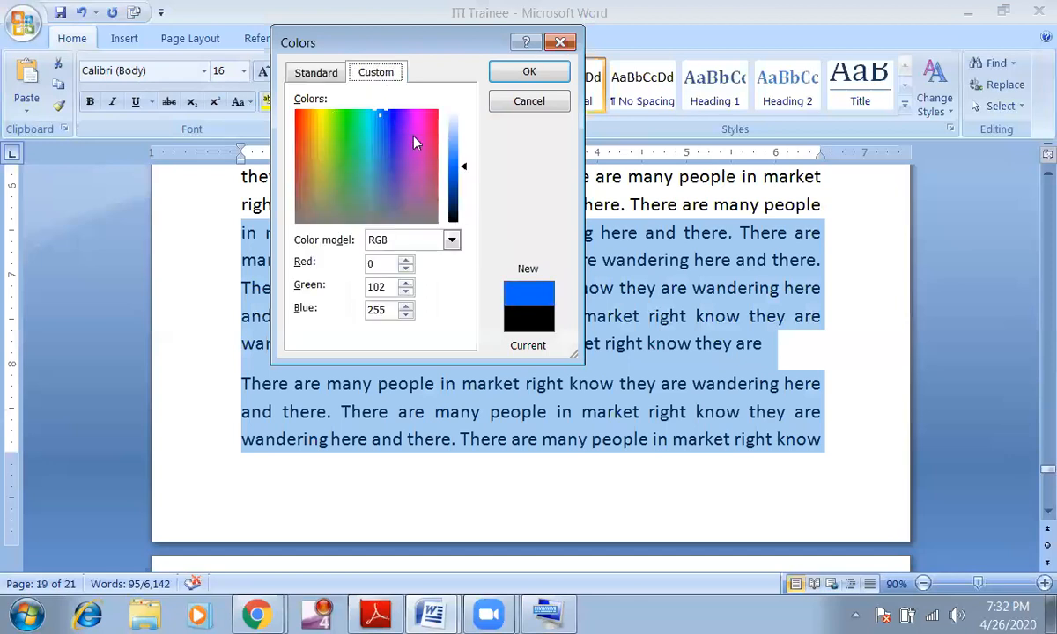
pyautogui.click(456, 152)
pyautogui.moveTo(457, 152)
pyautogui.mouseDown()
pyautogui.moveTo(459, 140)
pyautogui.moveTo(458, 187)
pyautogui.moveTo(458, 171)
pyautogui.mouseUp()
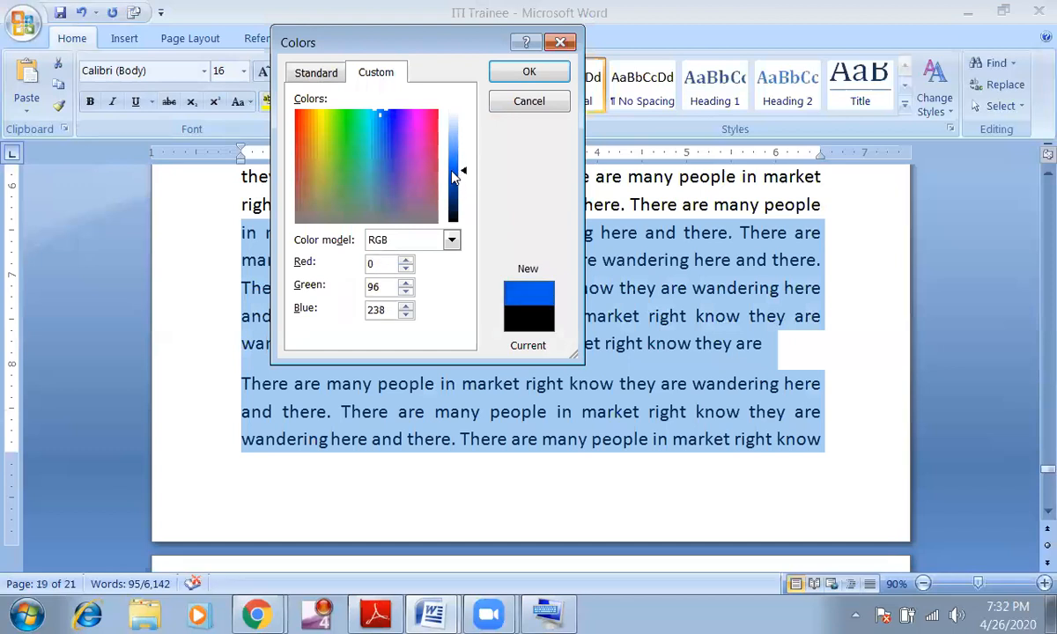
pyautogui.click(531, 72)
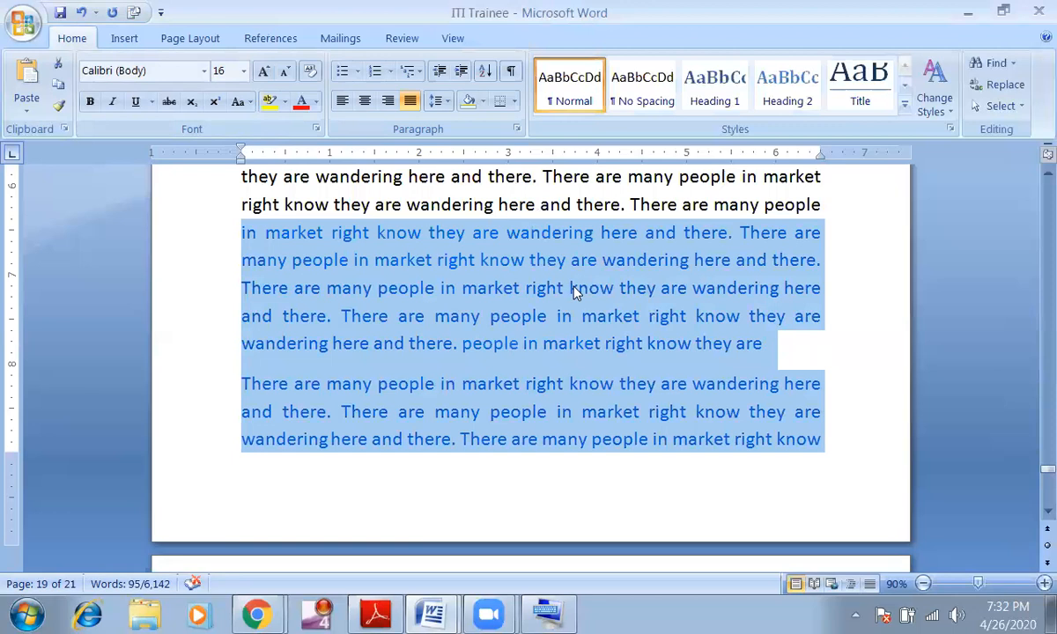
pyautogui.click(546, 344)
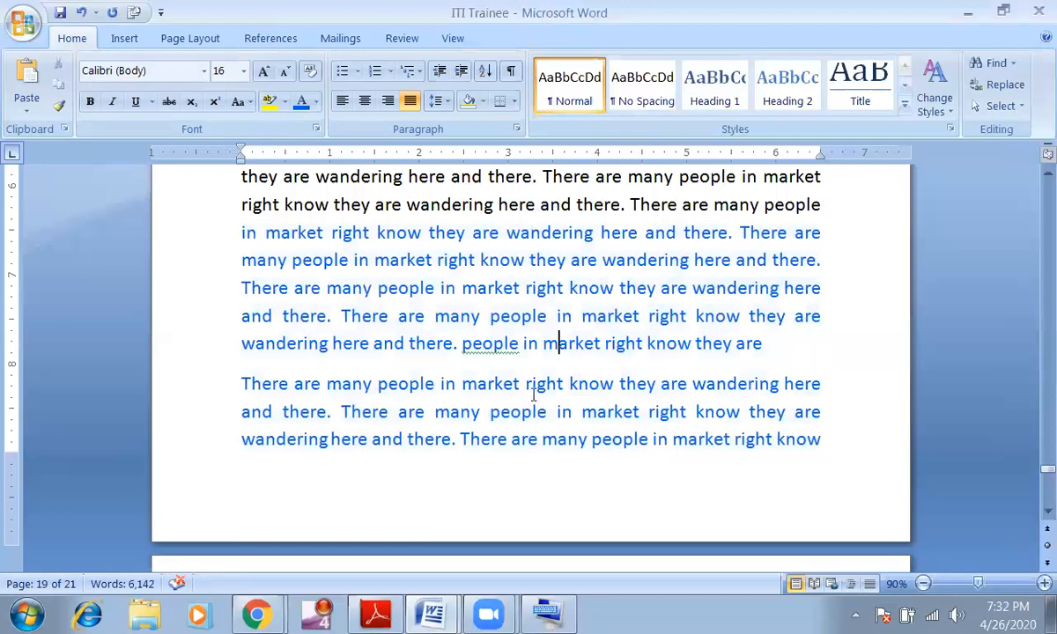
pyautogui.click(407, 315)
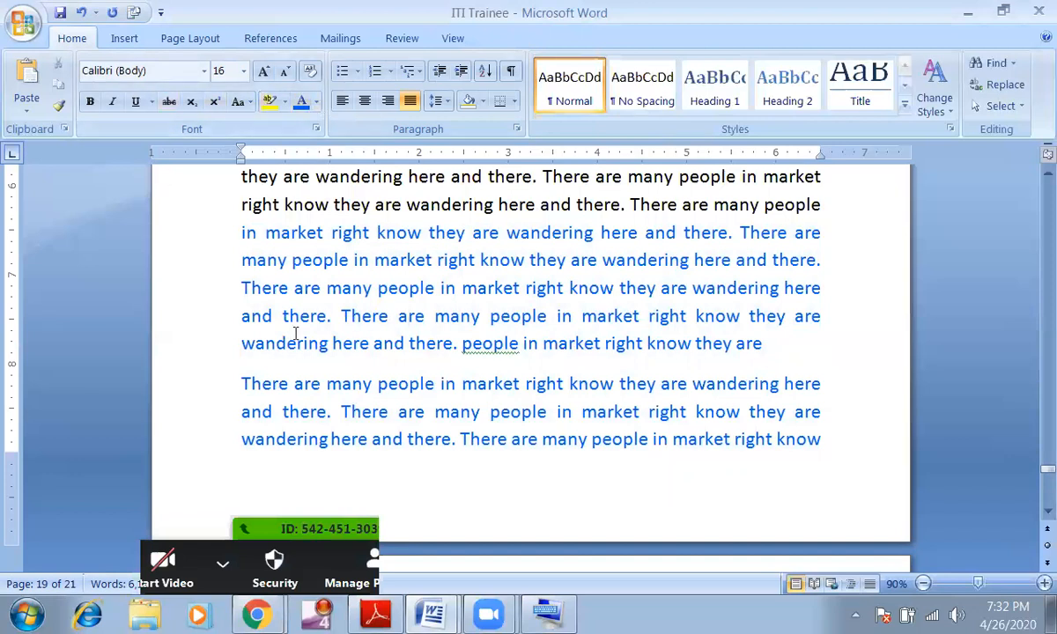